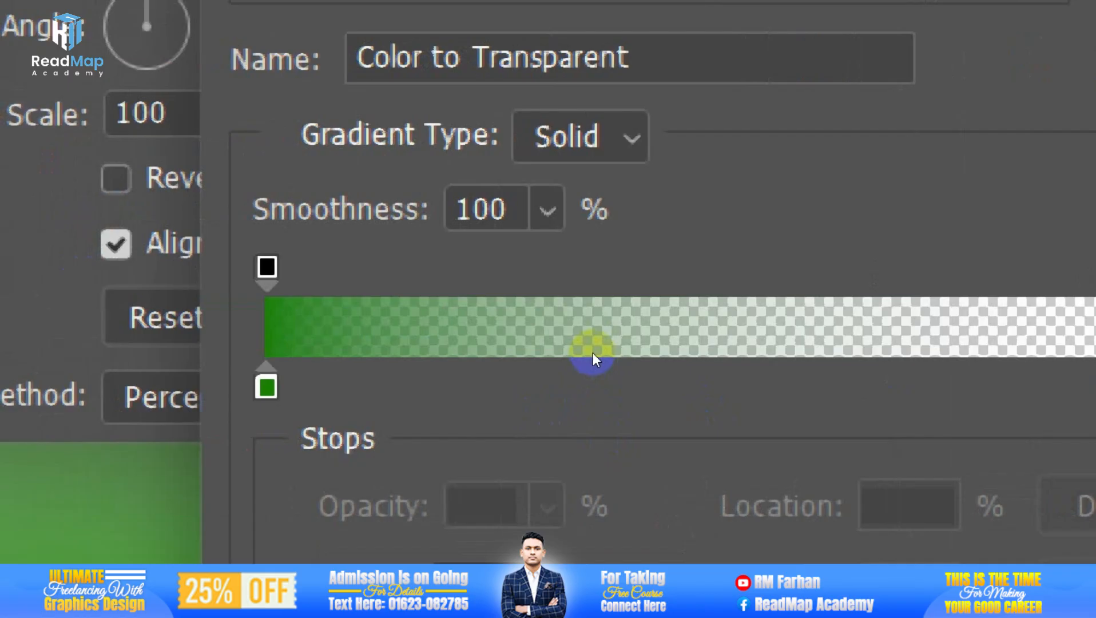
- Set the end opacity stop to 100% and the end colour stop to light green, RGB 143, 254, 118
click(267, 268)
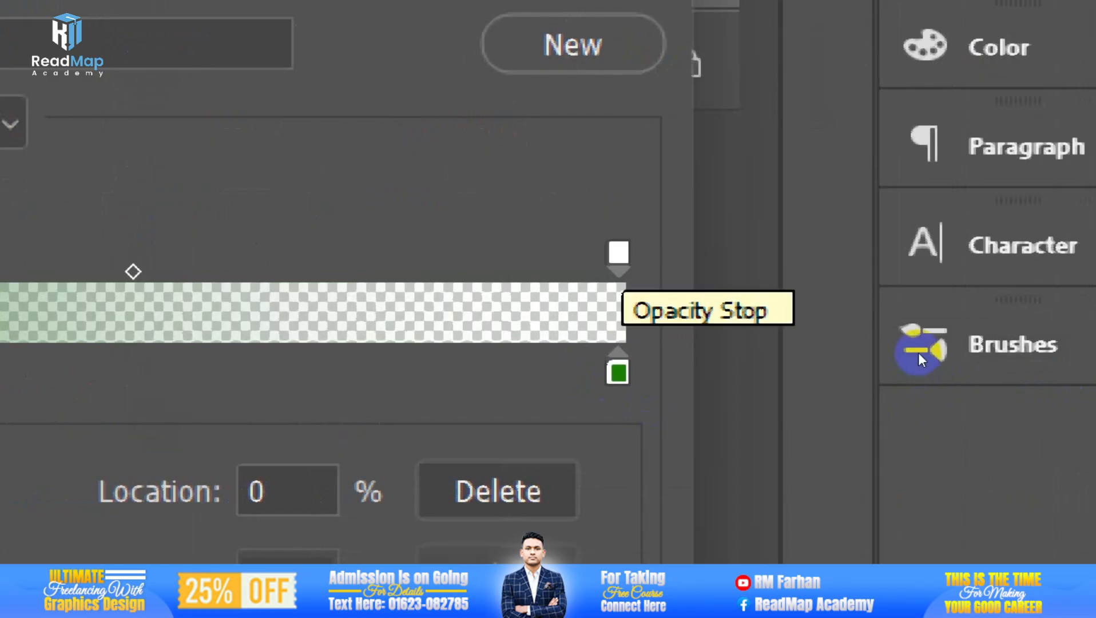
click(618, 254)
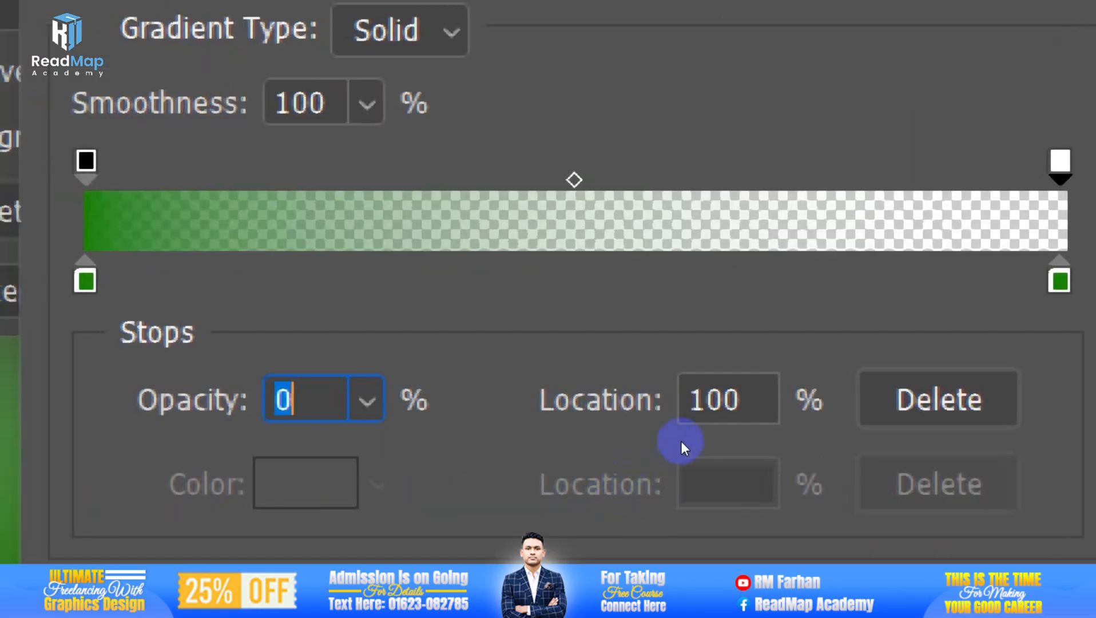
click(367, 400)
drag(365, 462, 585, 462)
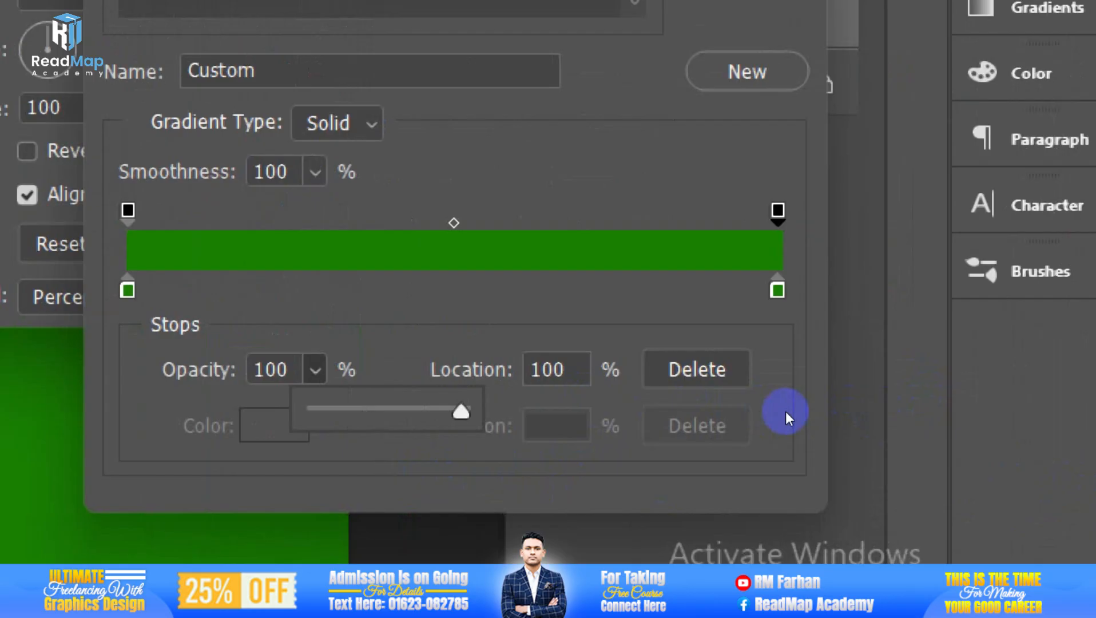
click(916, 394)
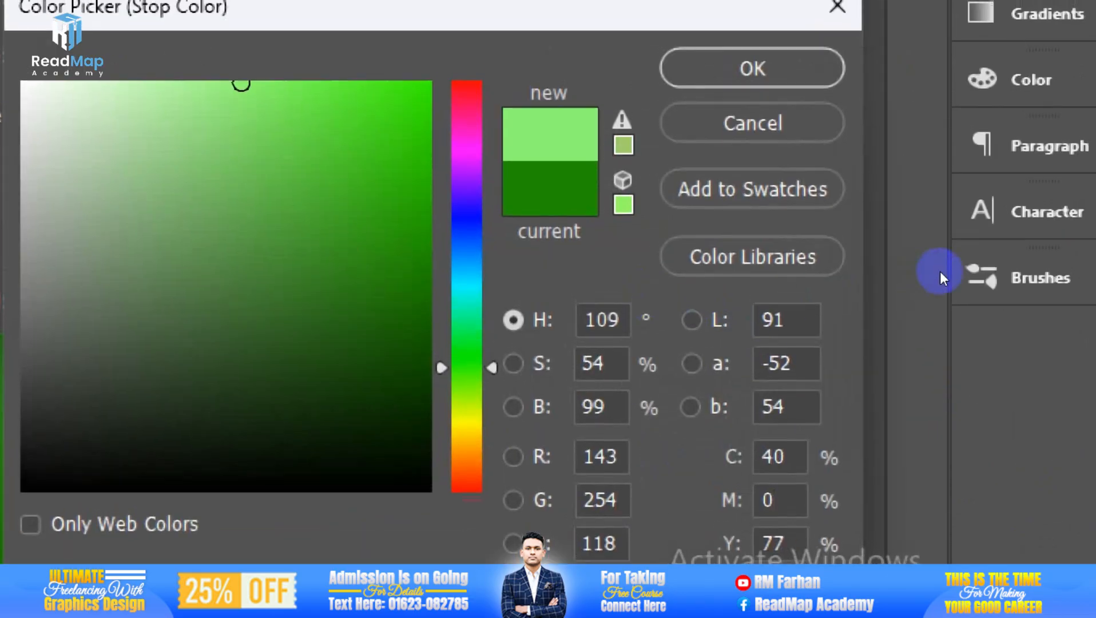
key(Return)
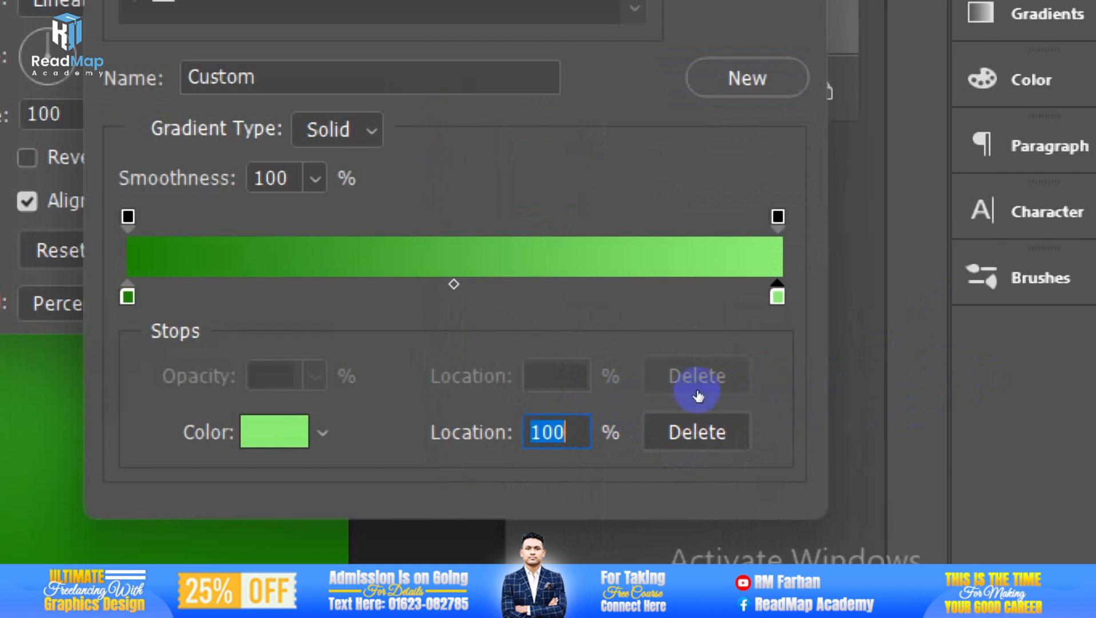
- Add a colour stop at 52% in pale green, RGB 166, 227, 151
text(52)
key(Return)
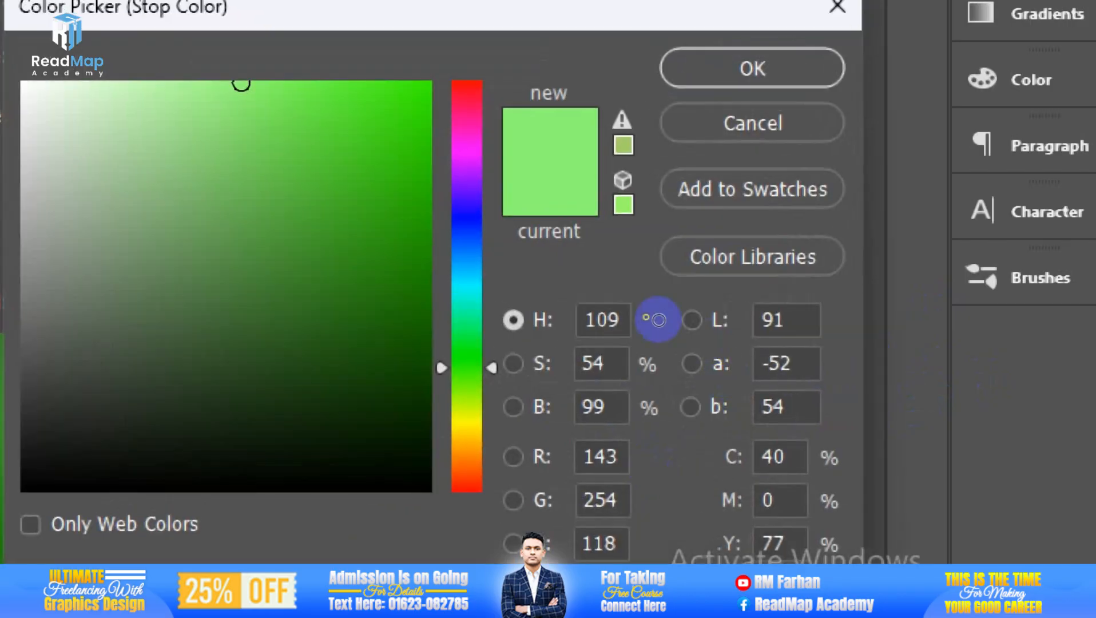
click(158, 127)
click(752, 69)
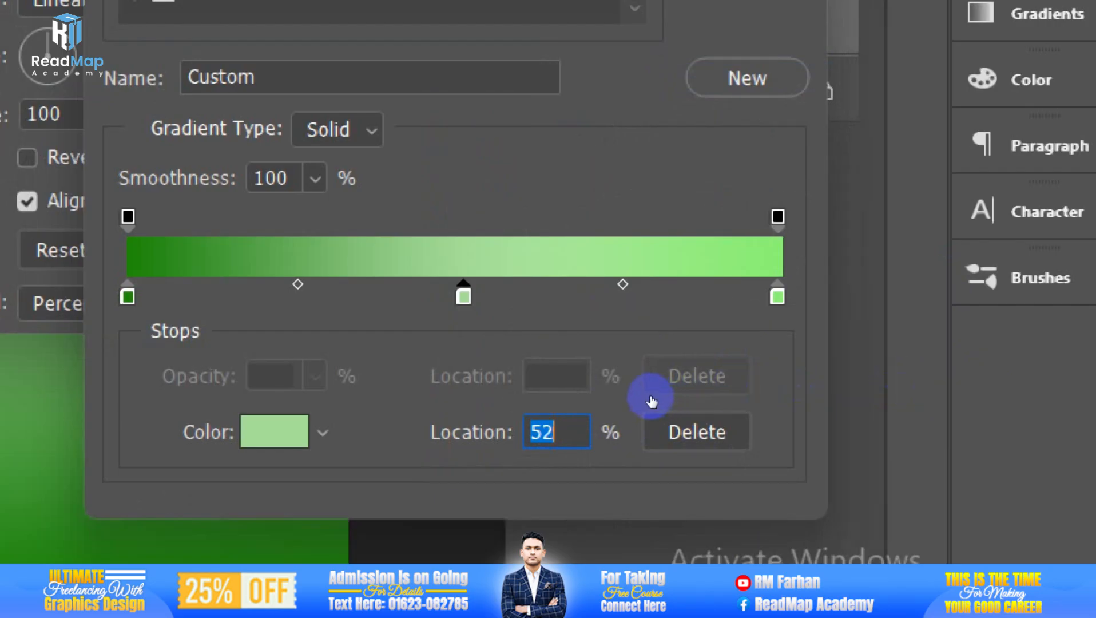
- Add a colour stop at 19% in bluish green, RGB 13, 216, 128
text(19)
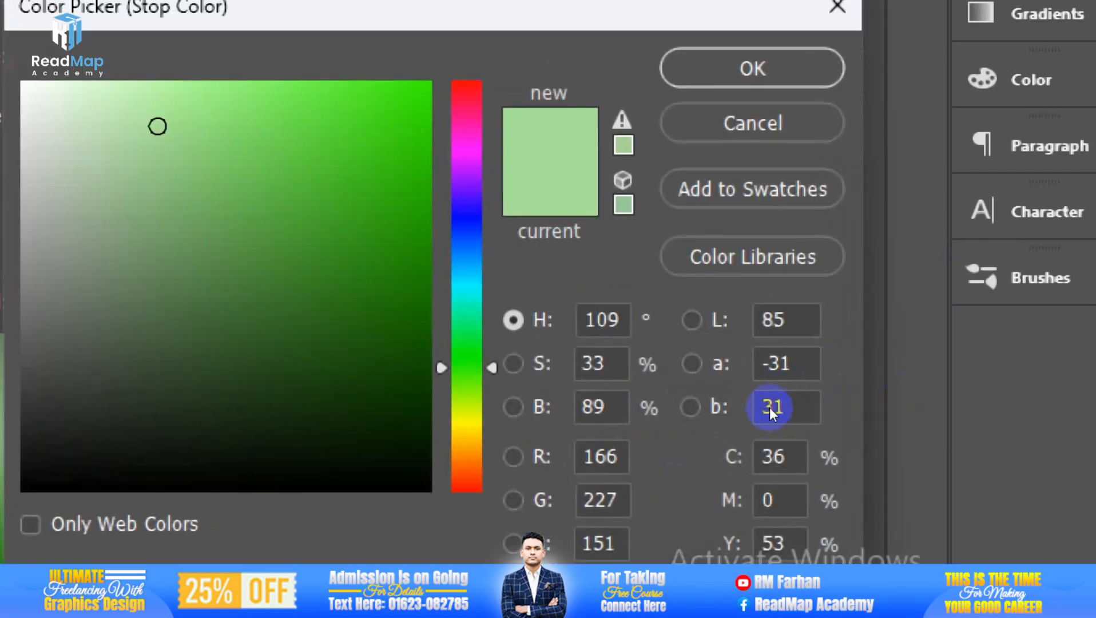
text(8)
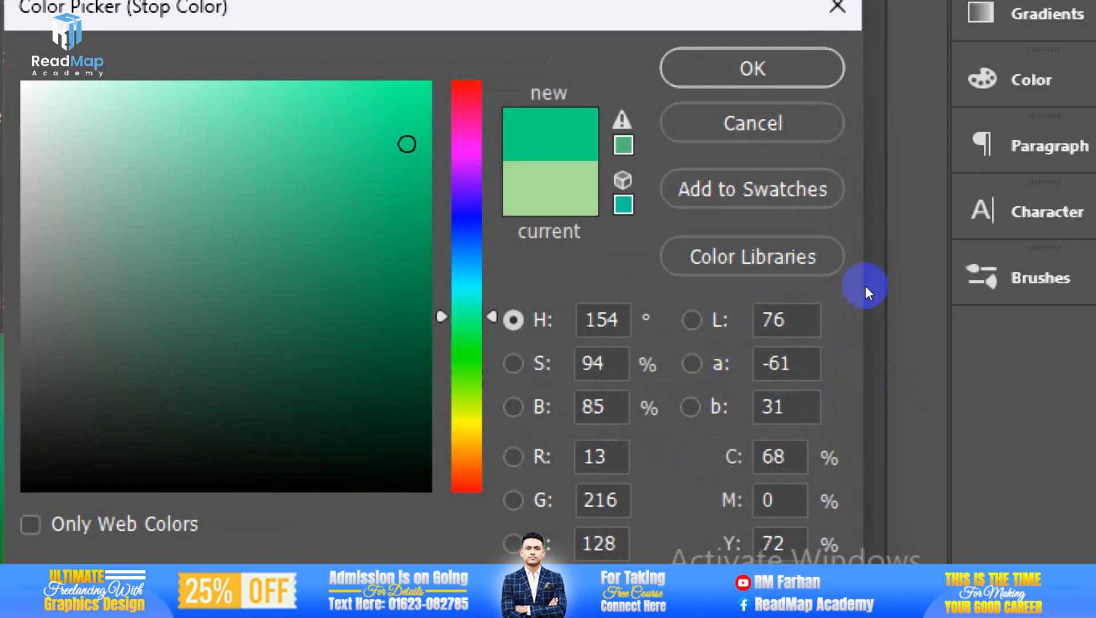
key(Return)
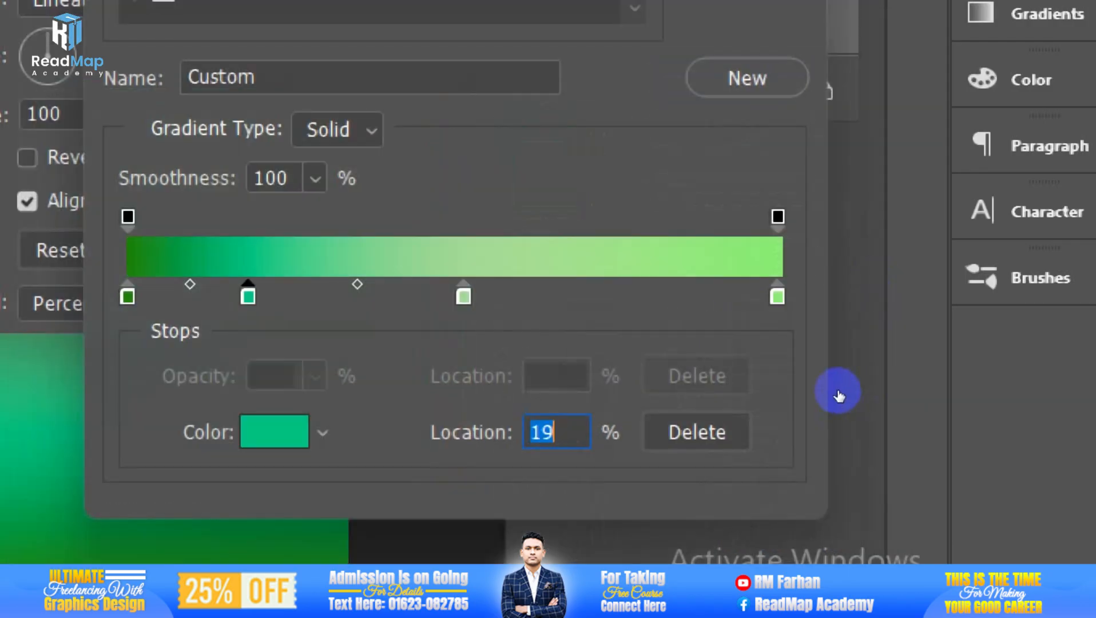
- Add a colour stop at 75% in yellow-green, RGB 142, 216, 13
text(75)
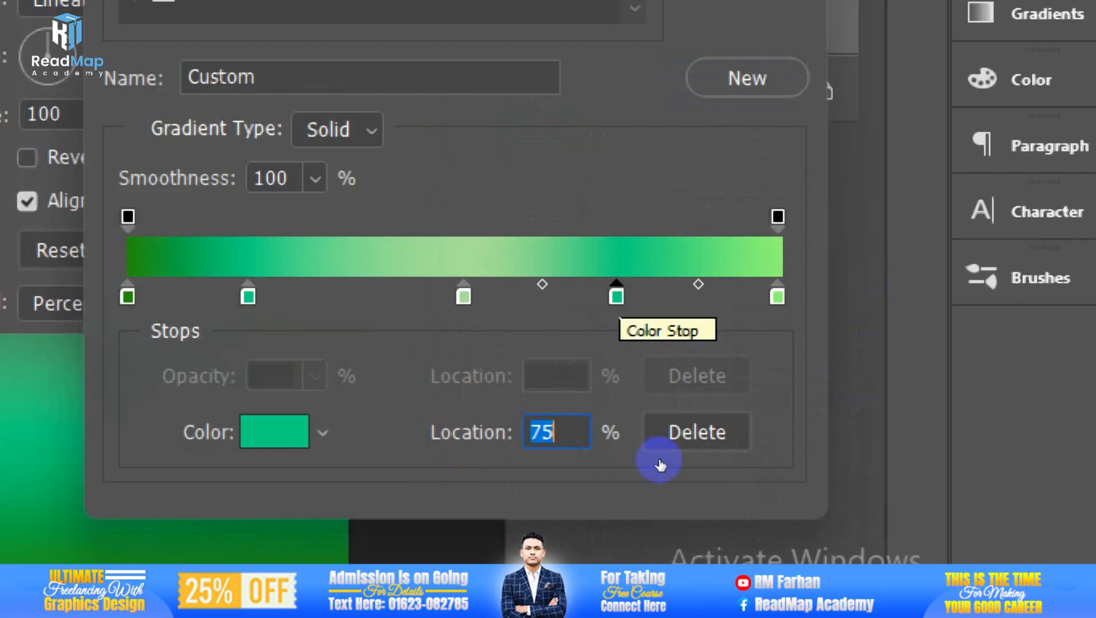
click(266, 436)
text(82)
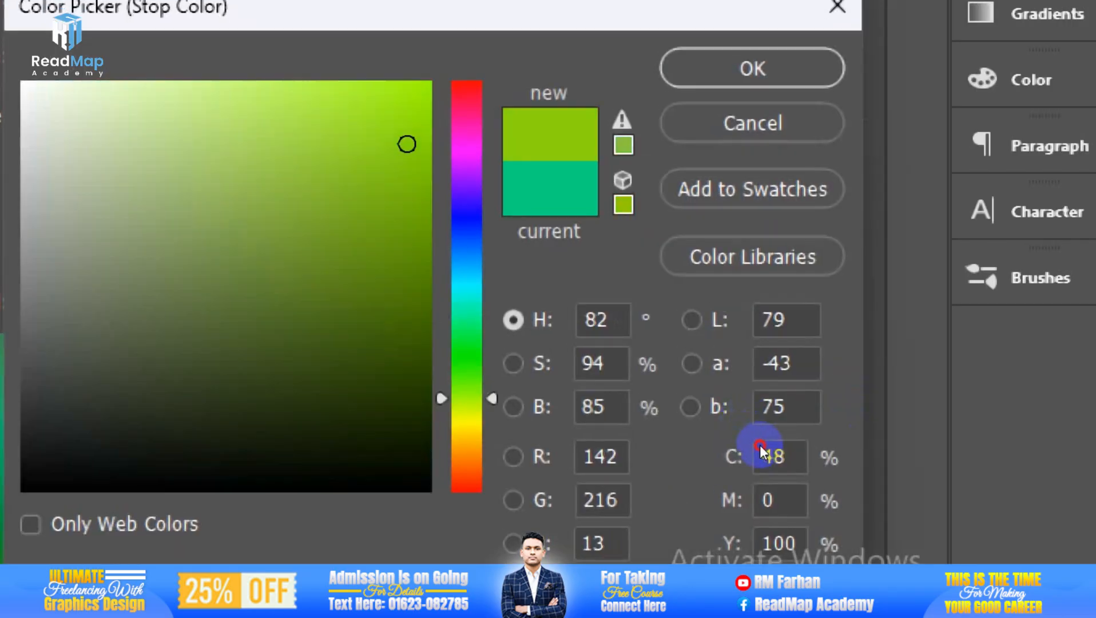
key(Return)
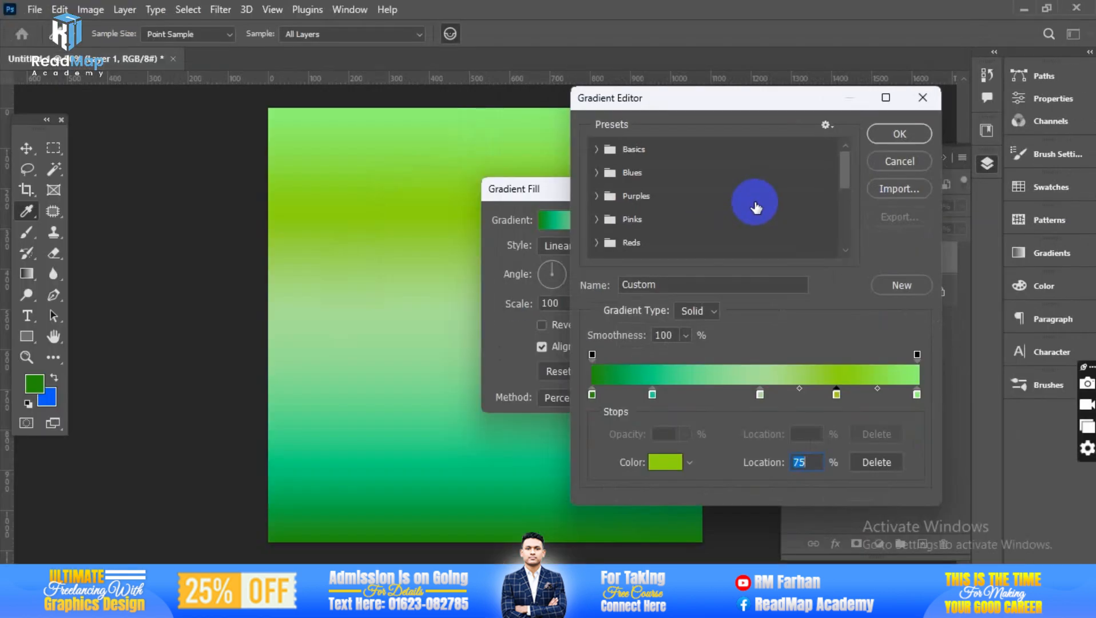
- Accept the edited gradient and move the Gradient Fill dialog clear of the canvas
click(896, 135)
drag(644, 185, 876, 278)
click(490, 211)
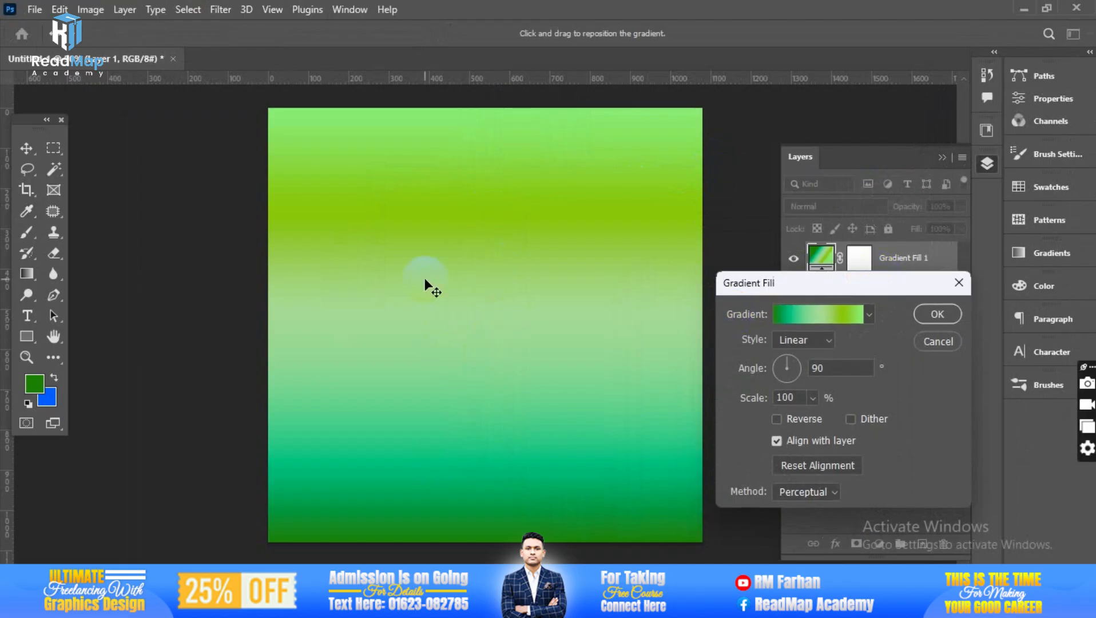
click(411, 247)
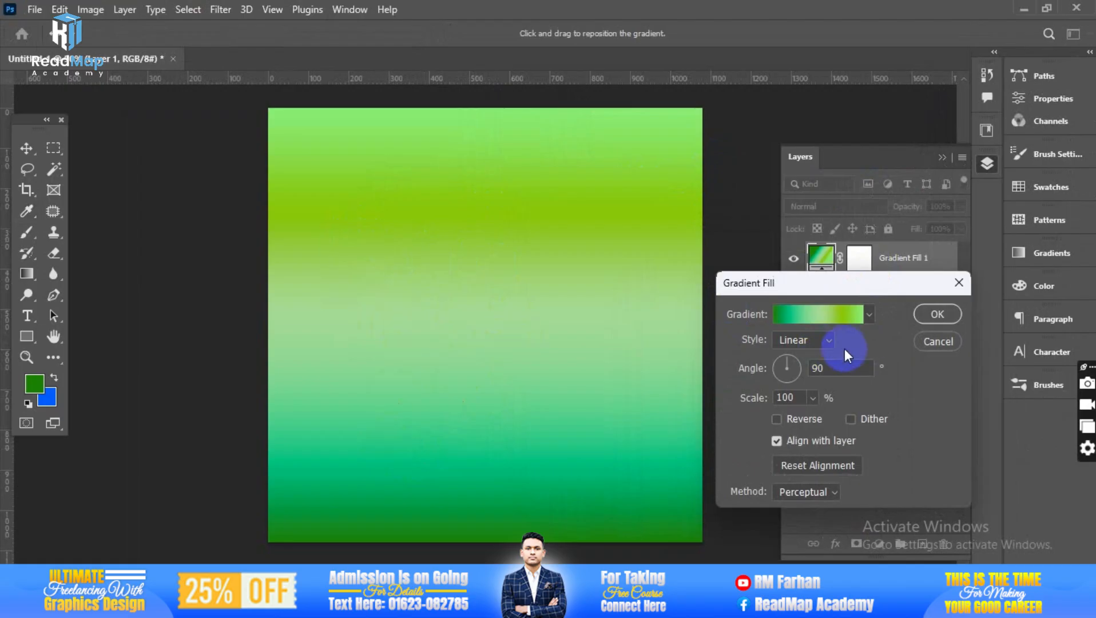
- Reopen the gradient for editing and remove the three intermediate colour stops at 19%, 75% and 52%
click(820, 323)
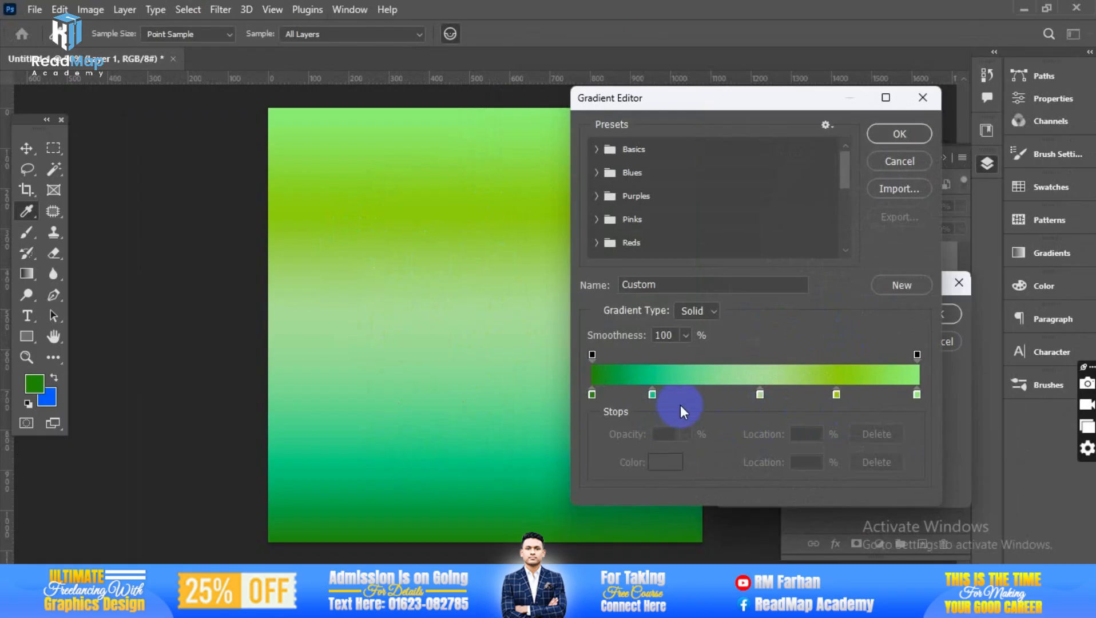
click(652, 395)
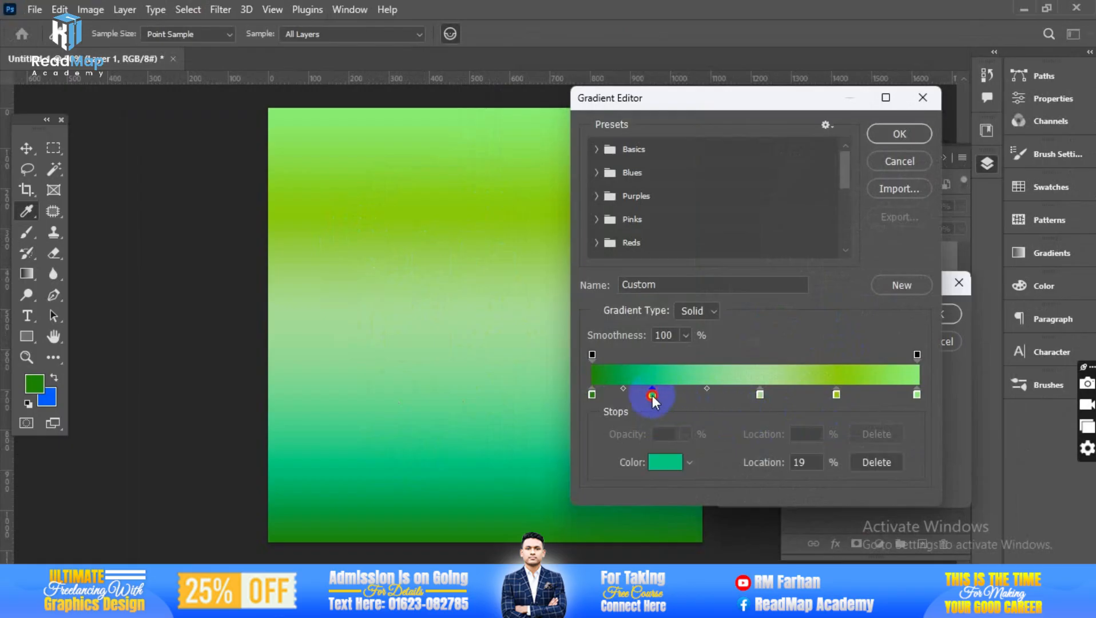
drag(652, 394, 660, 477)
click(836, 394)
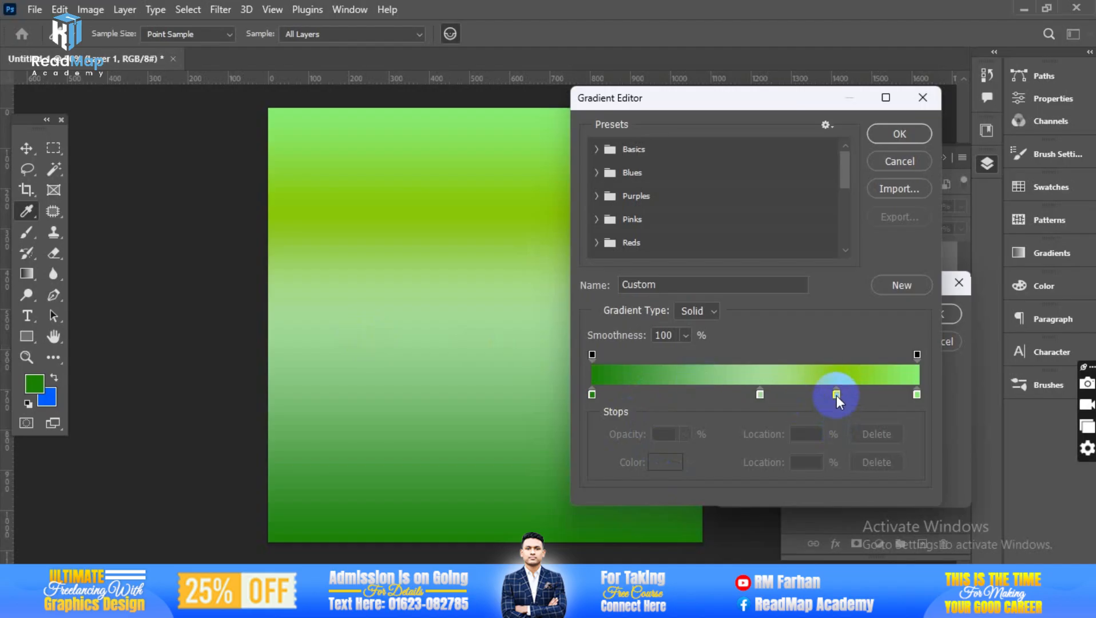
drag(836, 397, 839, 460)
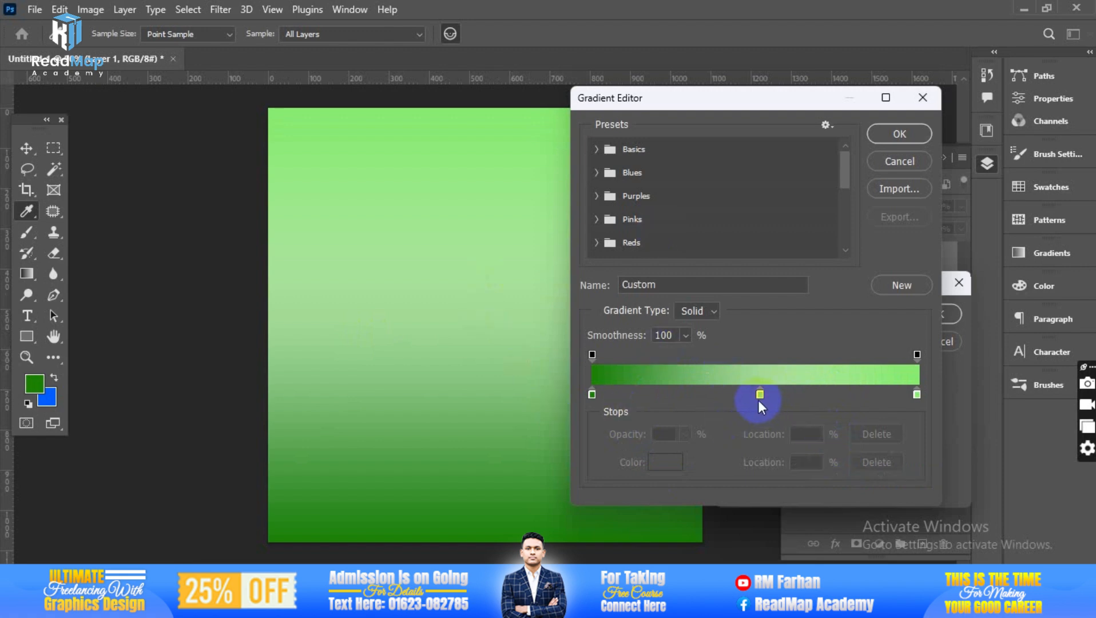
drag(759, 395, 758, 447)
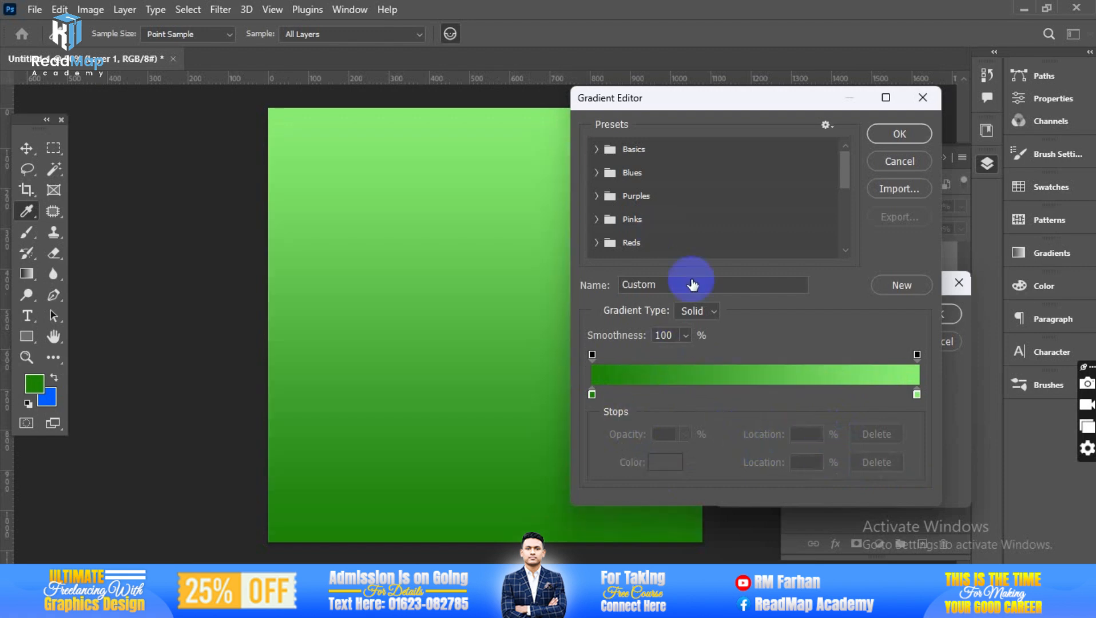
- Recolour the gradient's end colour stop to bright green 12f201
click(917, 394)
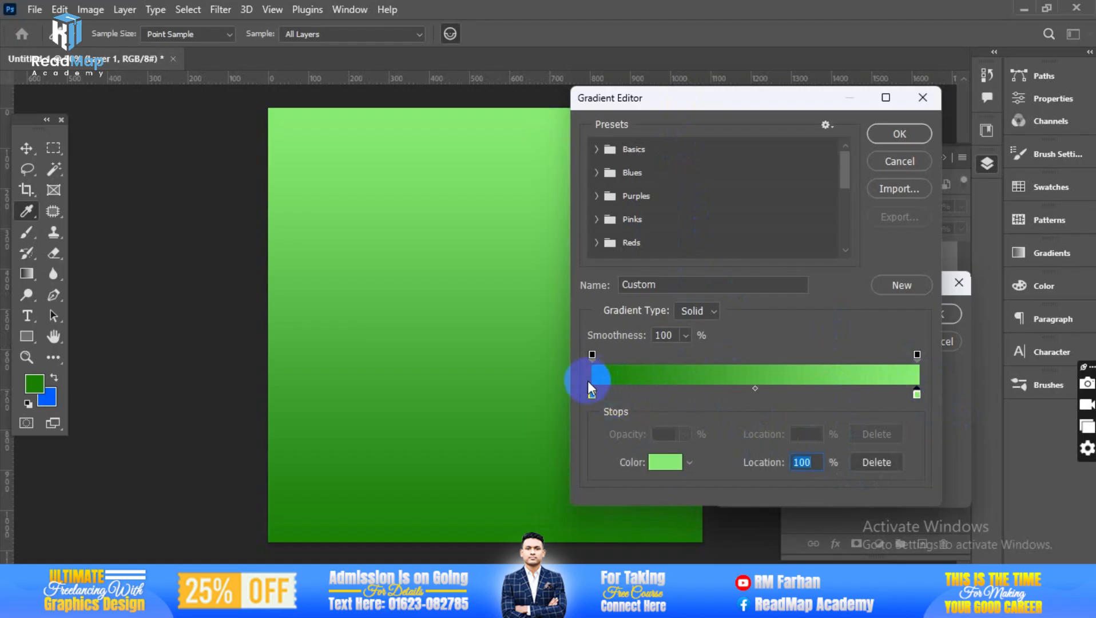
click(665, 462)
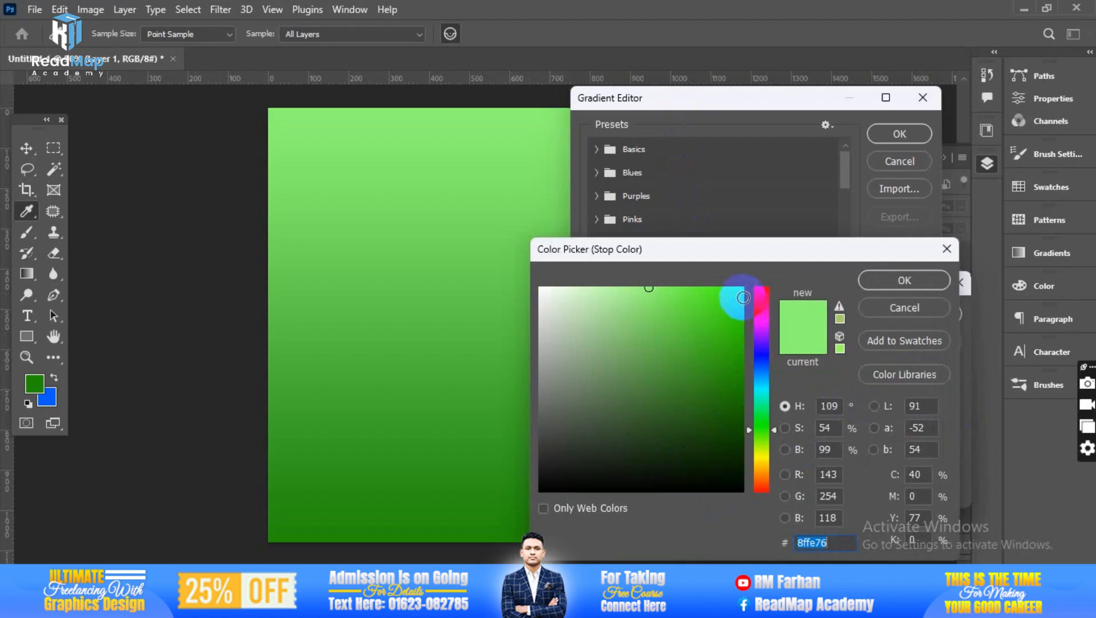
click(741, 297)
drag(771, 435, 767, 428)
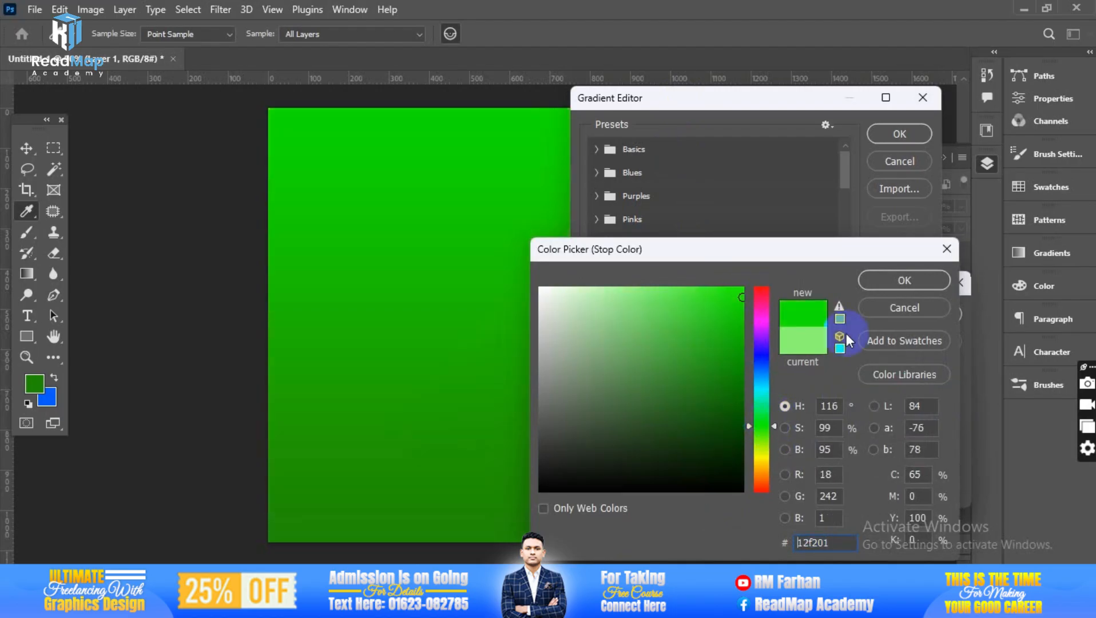
click(885, 281)
- Change the end colour stop to the darker bluish green 00be4c
click(679, 464)
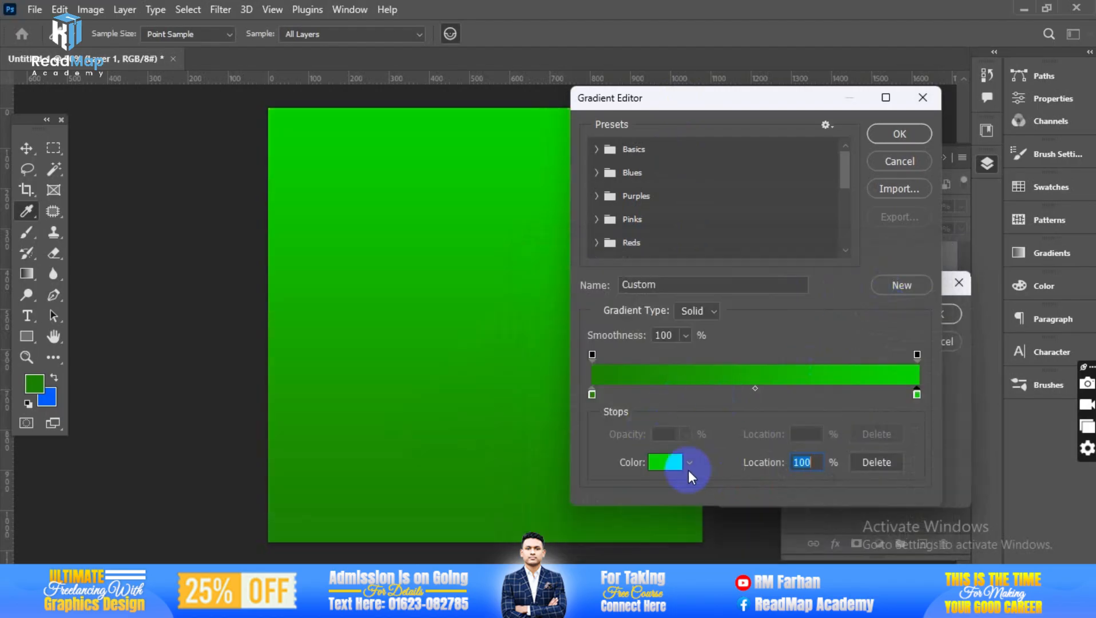
click(742, 287)
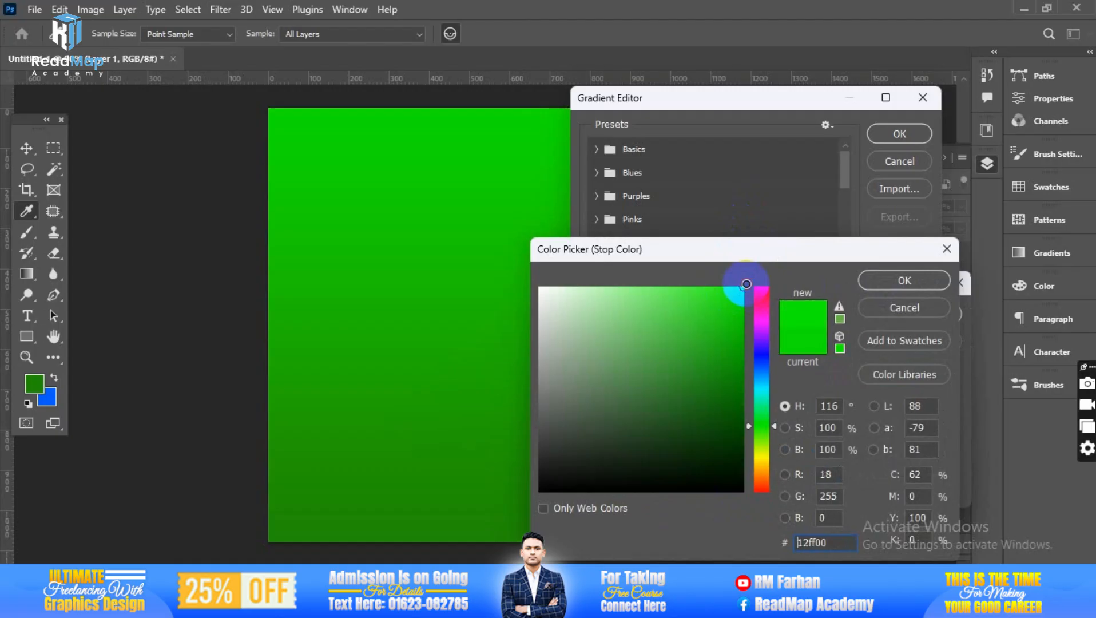
click(772, 421)
drag(771, 426, 772, 410)
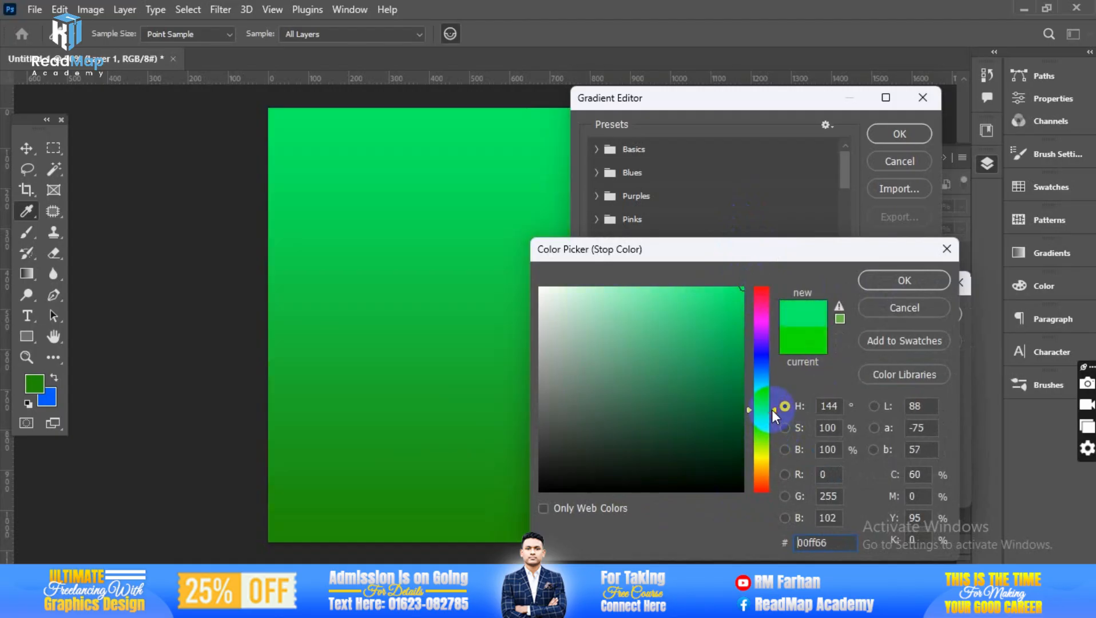
click(733, 337)
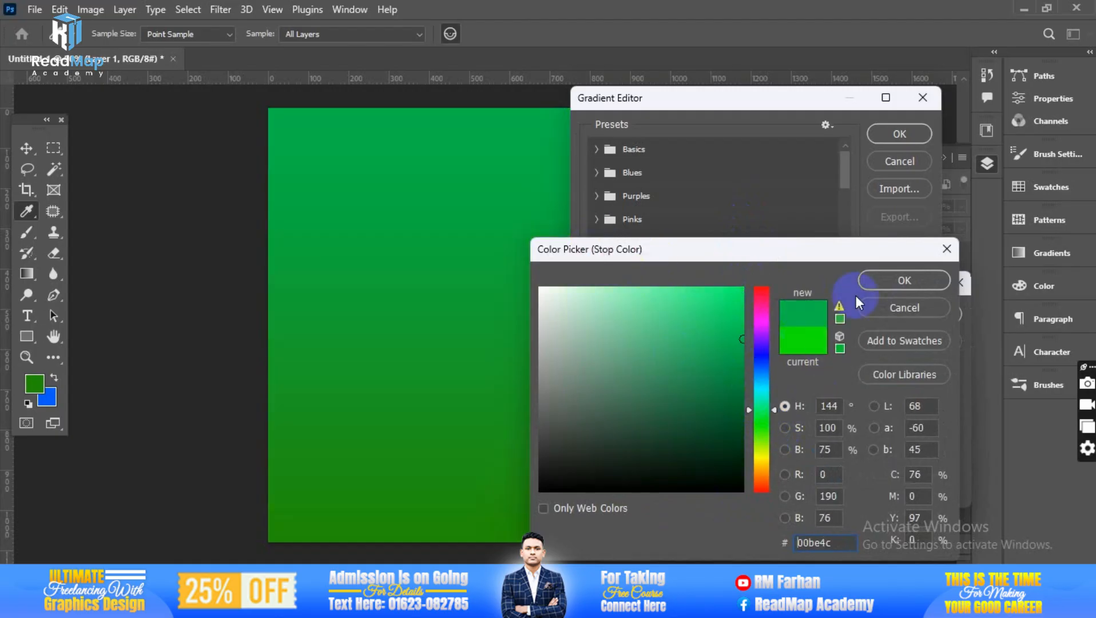
click(909, 277)
- Set the end colour stop to pale mint green a3f7c4
click(665, 462)
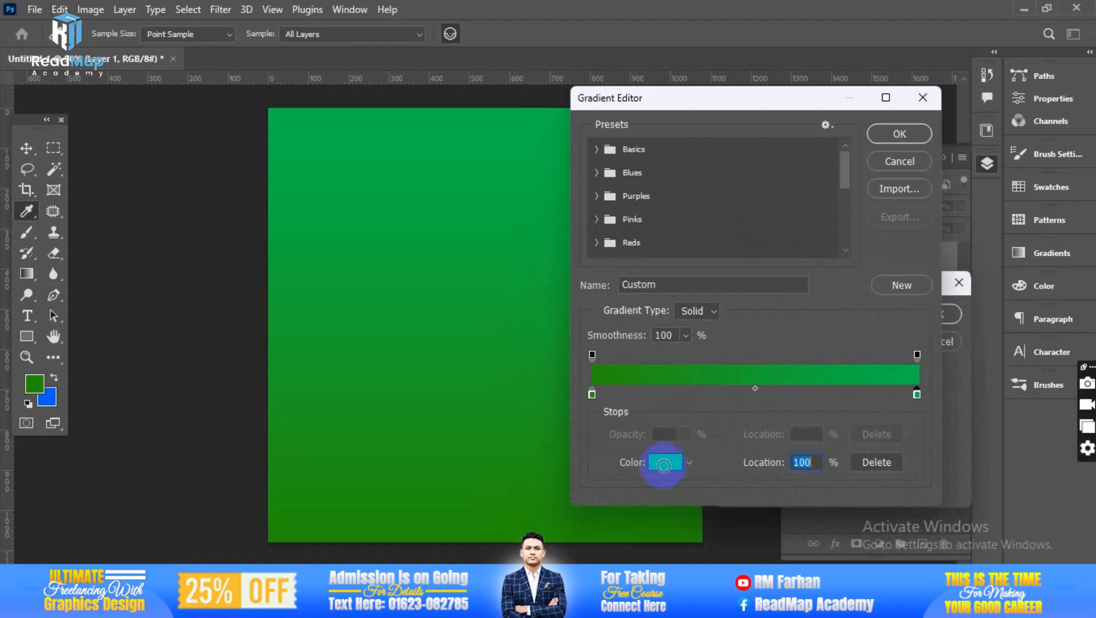
click(608, 293)
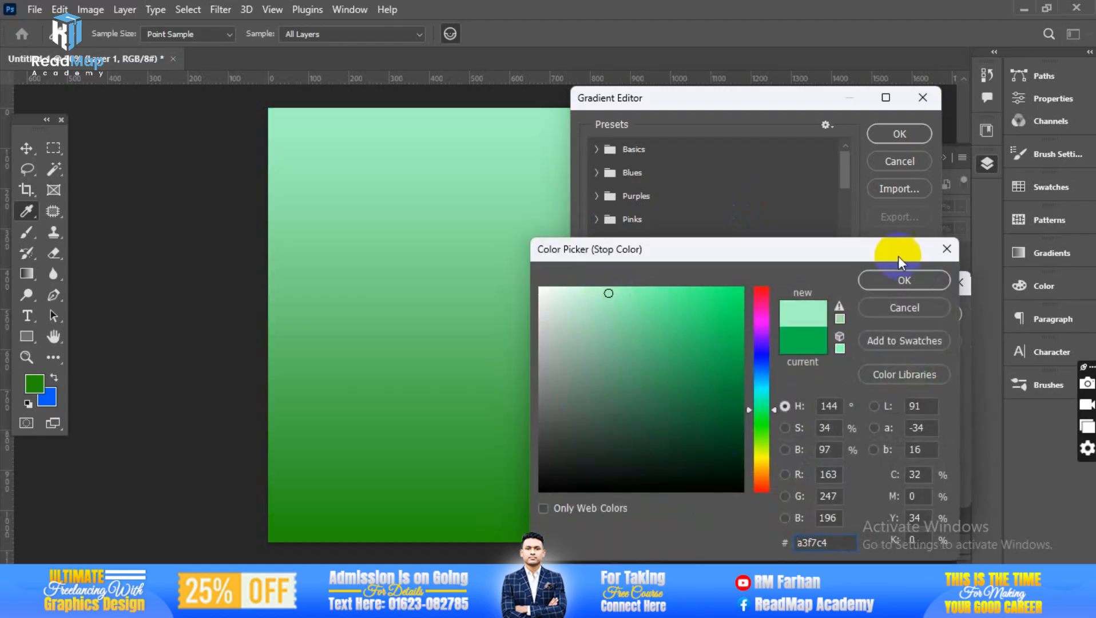
click(890, 283)
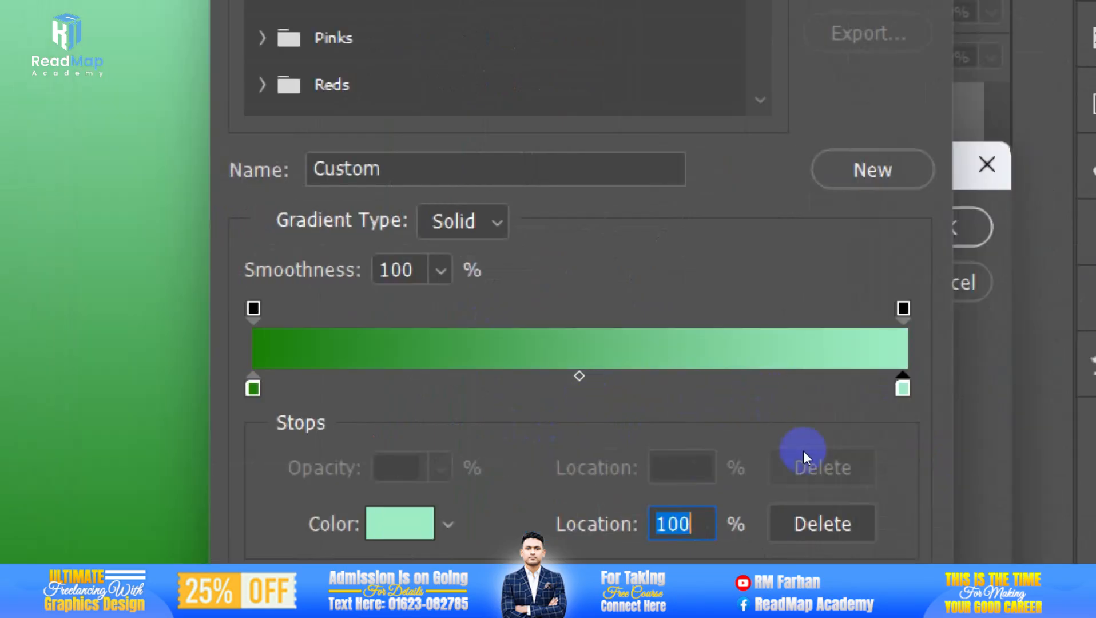
- Shift the colour midpoint to 81% to try a darker blend, and return it to 50%
drag(757, 387, 780, 387)
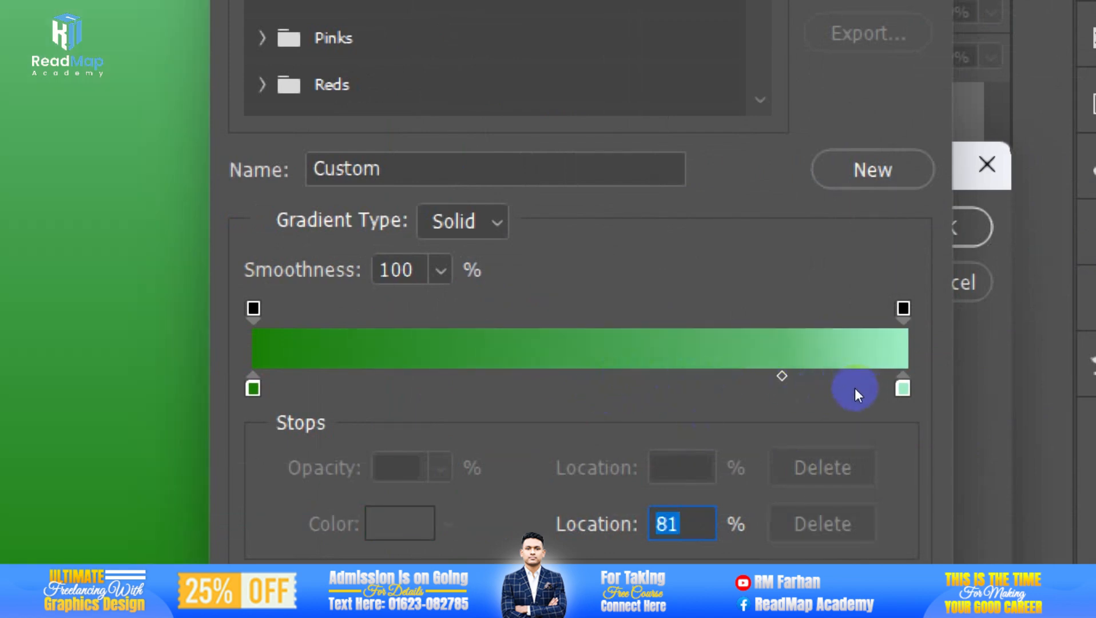
drag(855, 388, 756, 386)
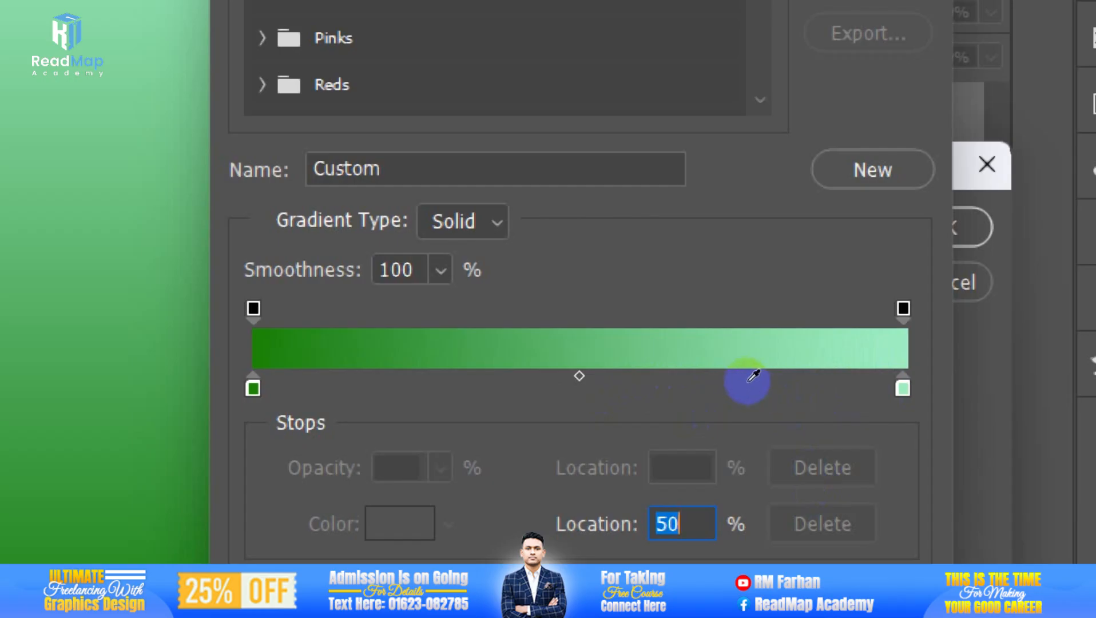
mouse_move(752, 389)
mouse_down()
mouse_move(695, 387)
mouse_move(765, 387)
mouse_move(756, 389)
mouse_up()
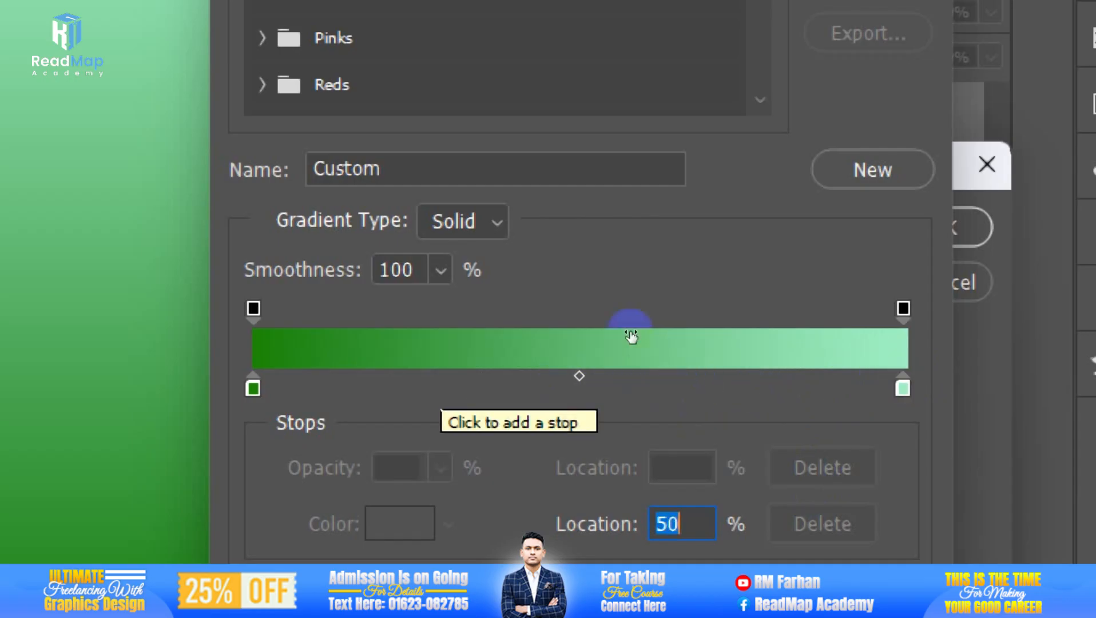
- Move the starting opacity stop to 62% and return it to 0%
drag(593, 353, 814, 357)
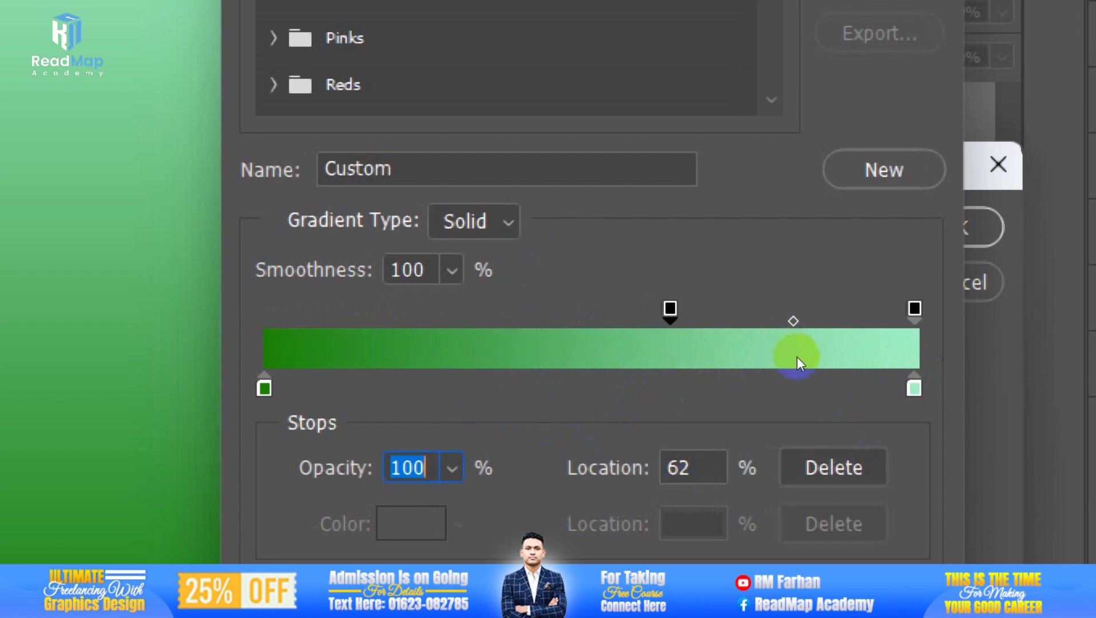
drag(797, 356, 581, 360)
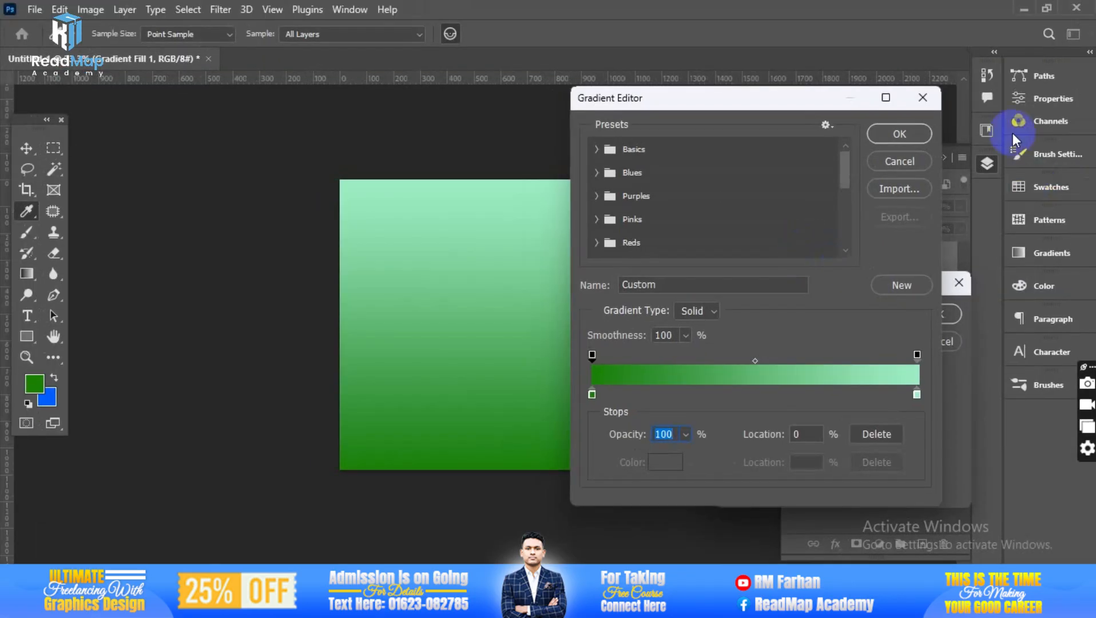
- Accept the edited gradient and move the Gradient Fill dialog clear of the layer list
click(920, 134)
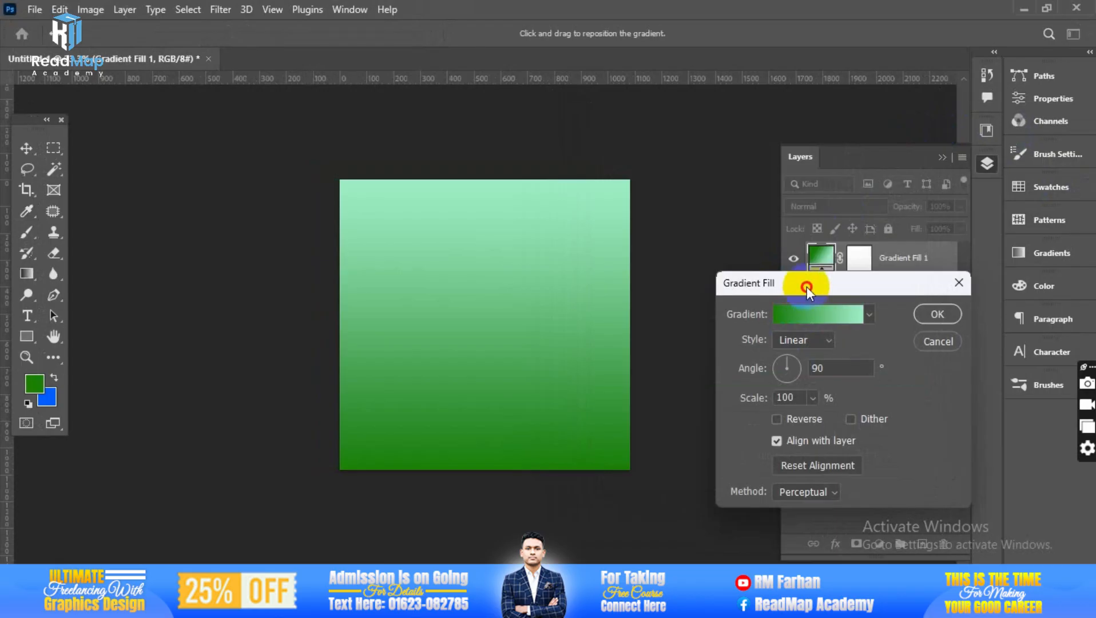
drag(806, 287, 822, 318)
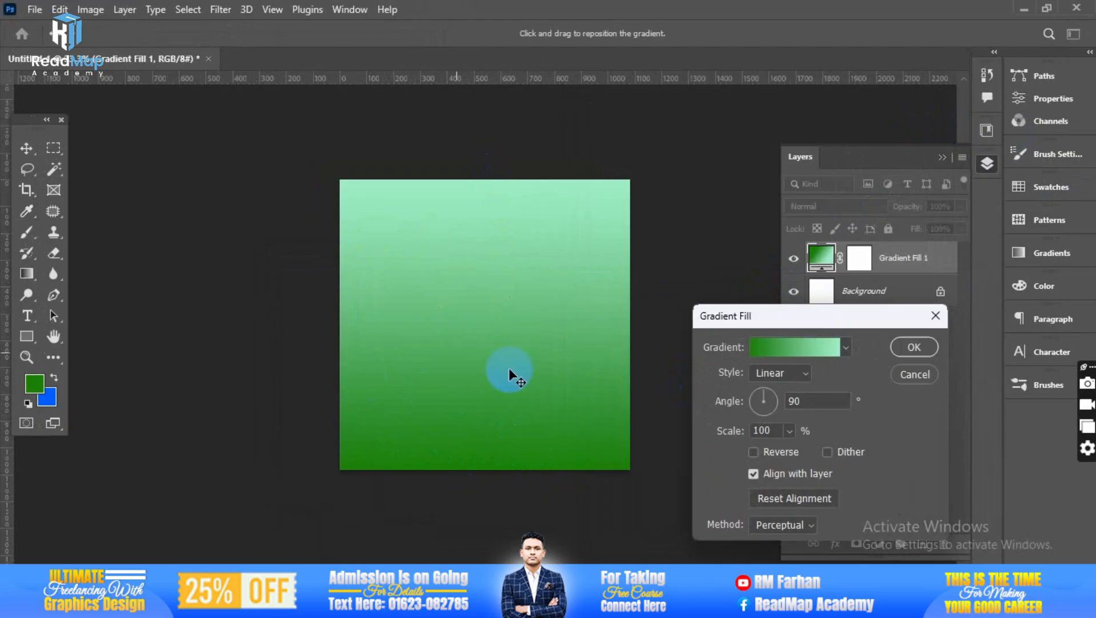
drag(588, 215, 579, 239)
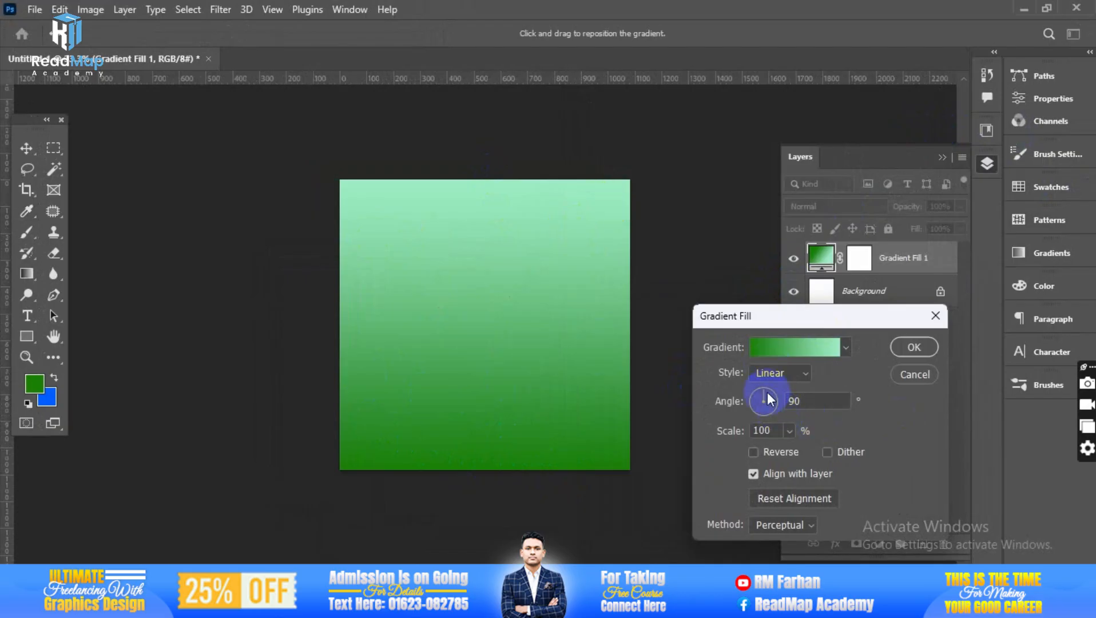
- Try the Radial and Angle styles on the gradient fill
click(802, 377)
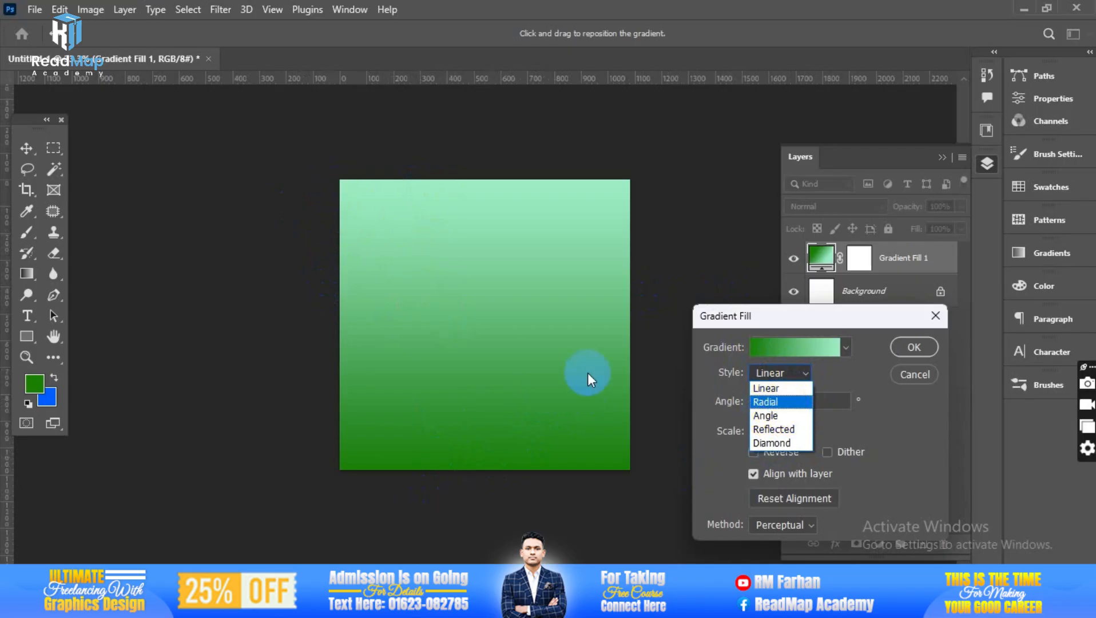
click(773, 402)
mouse_move(451, 322)
mouse_down()
mouse_move(489, 293)
mouse_move(453, 316)
mouse_up()
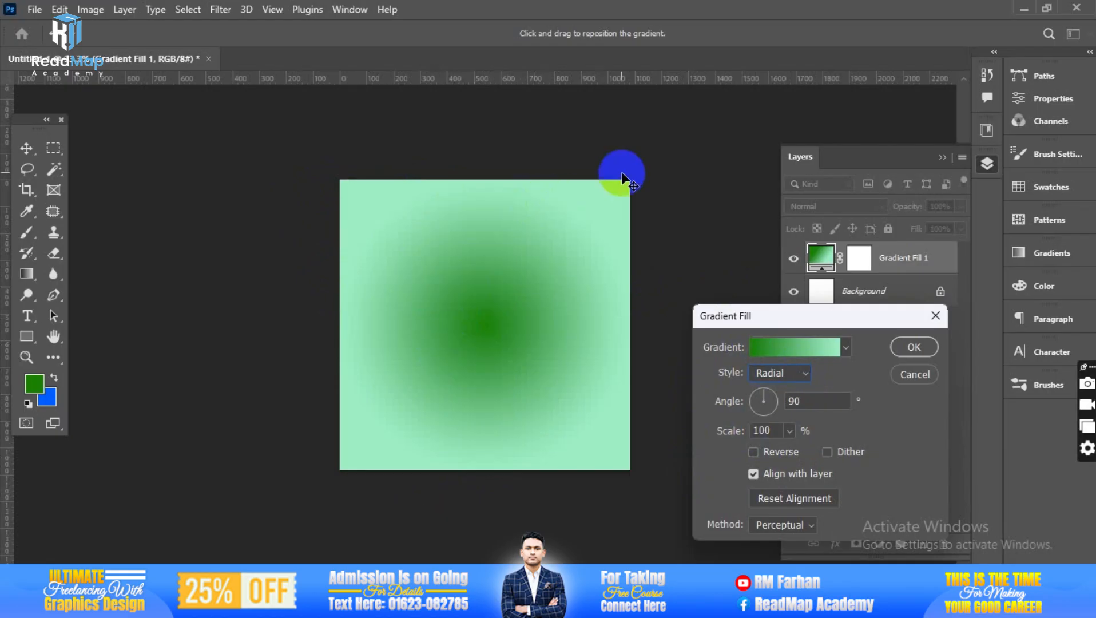
click(797, 376)
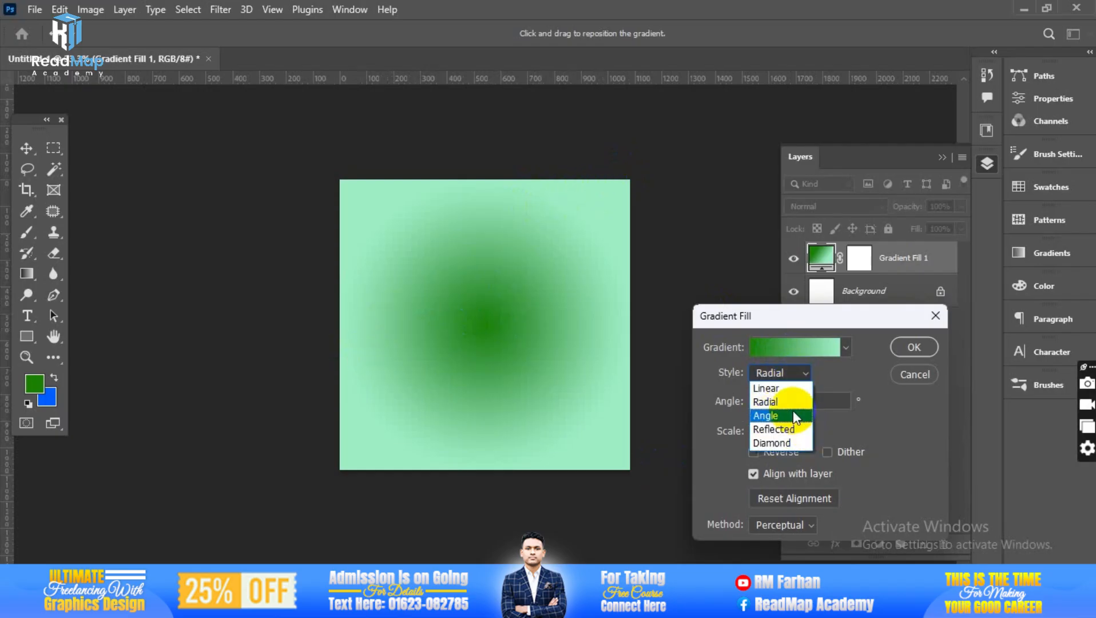
click(796, 416)
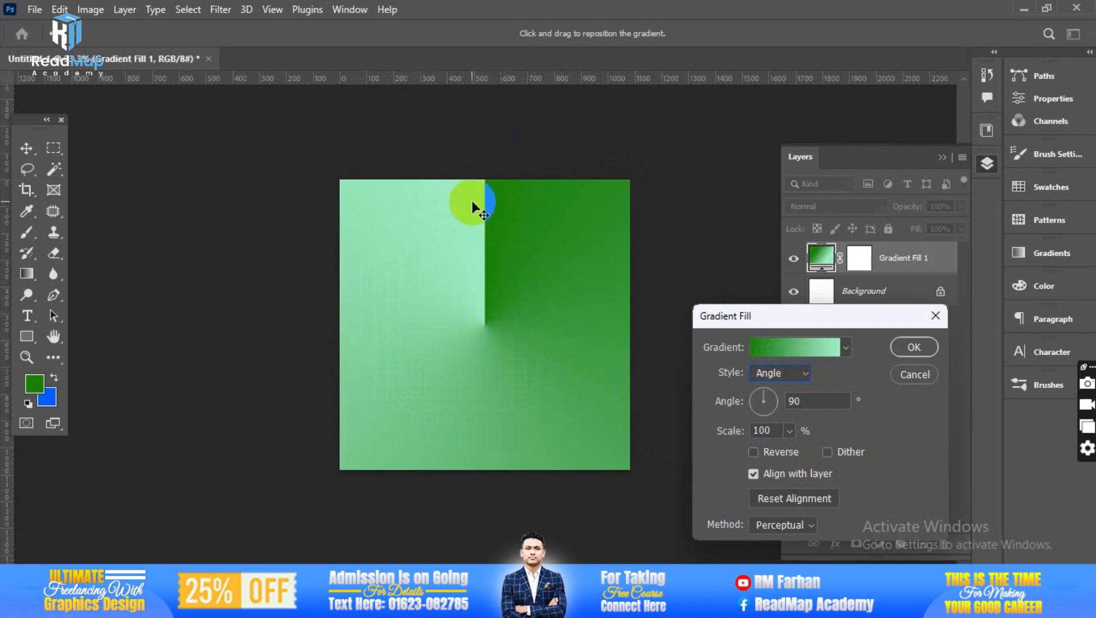
- Try the Reflected and Diamond styles on the gradient fill, leaving the gradient's colours as they are
click(805, 372)
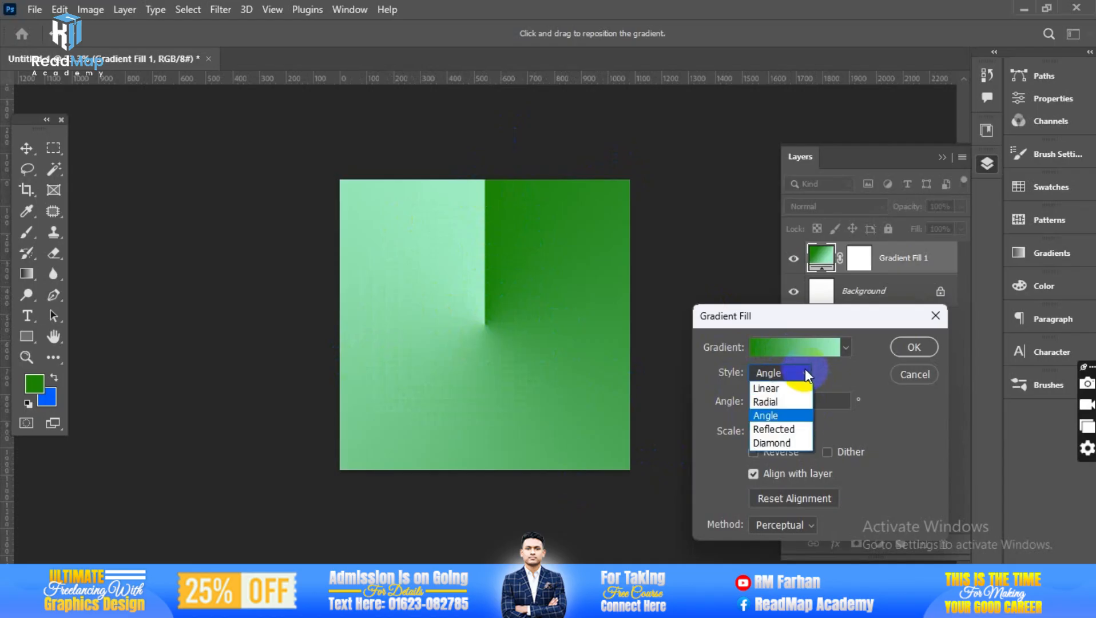
click(782, 436)
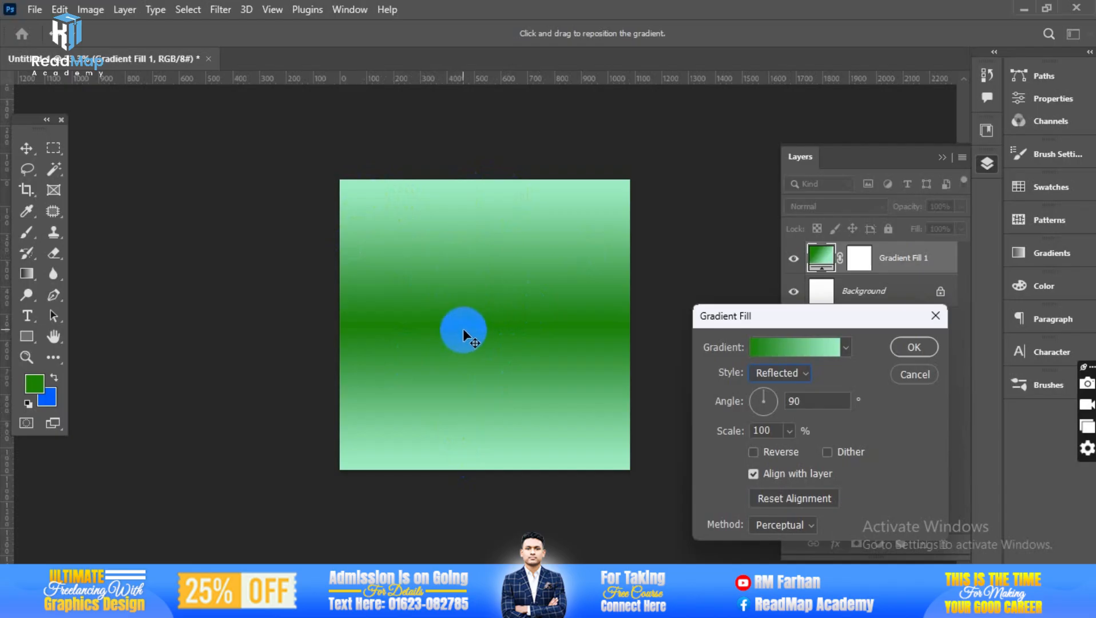
click(802, 390)
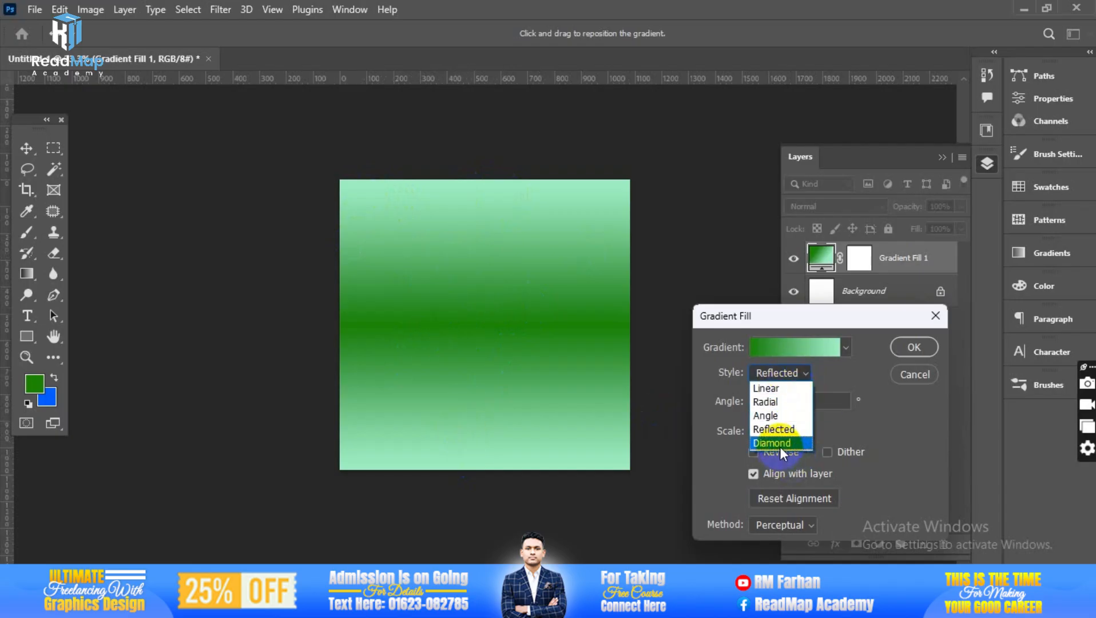
click(780, 447)
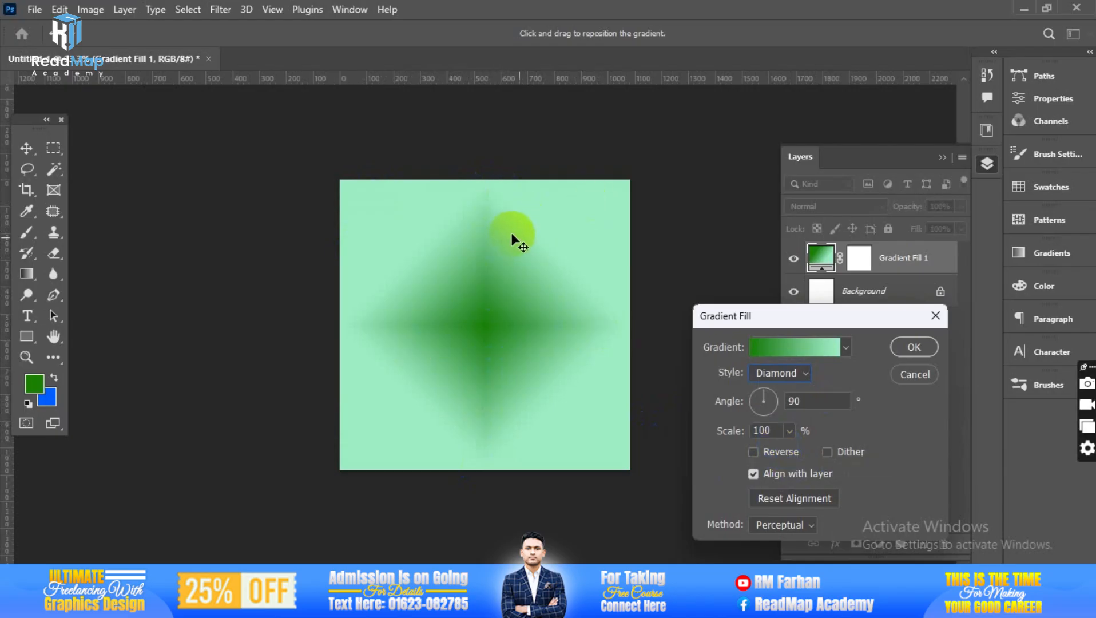
click(807, 346)
click(908, 161)
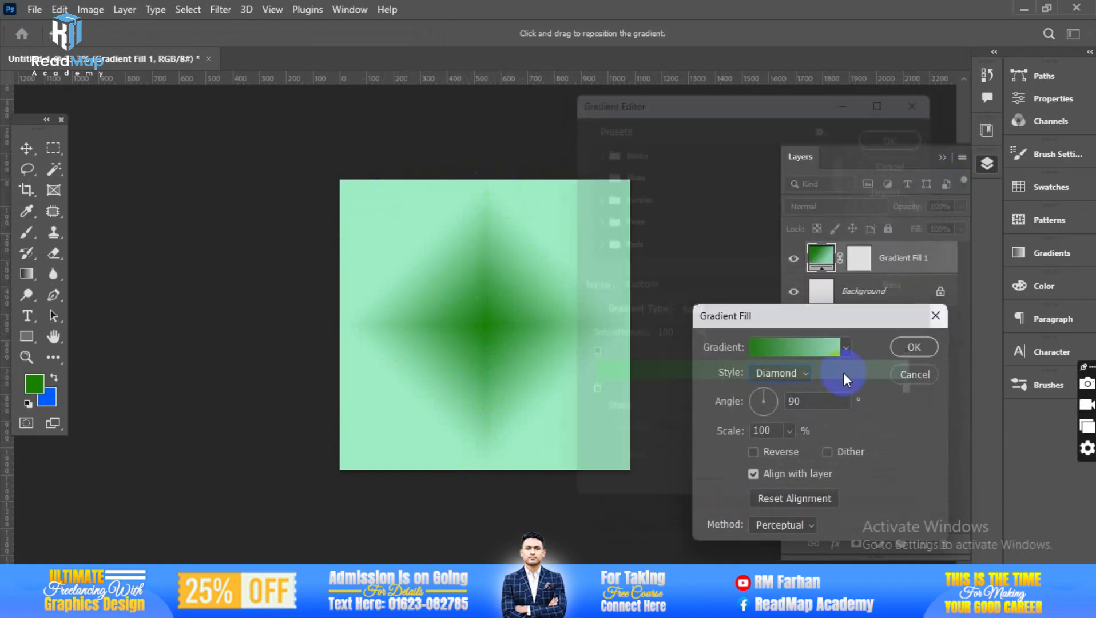
- Return the gradient fill's style to Linear, comparing it once with Radial
click(805, 373)
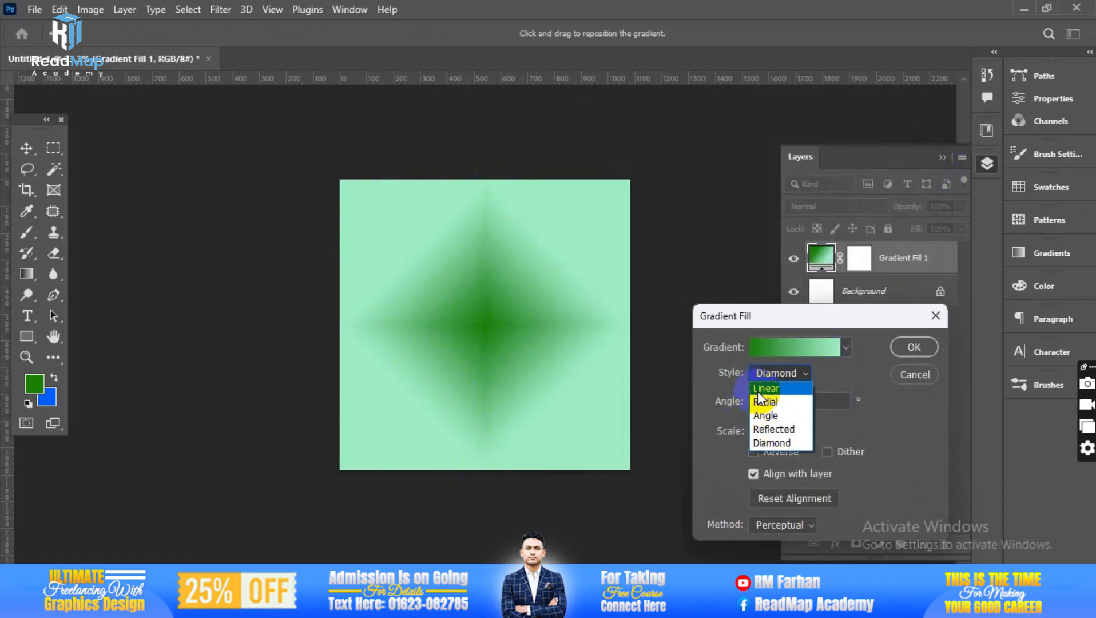
click(771, 392)
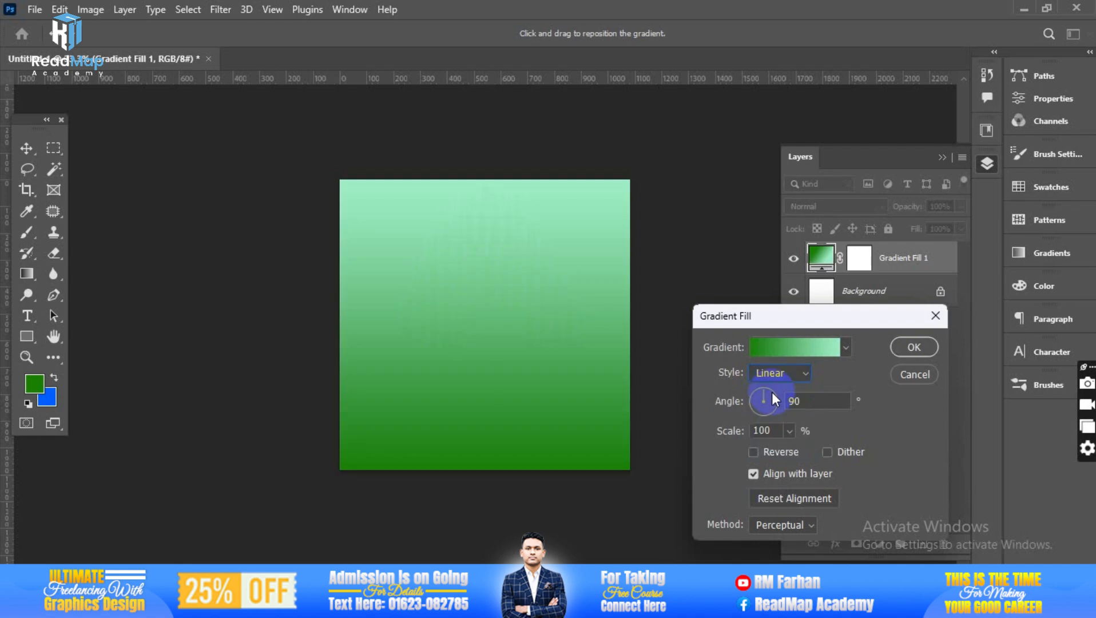
click(804, 372)
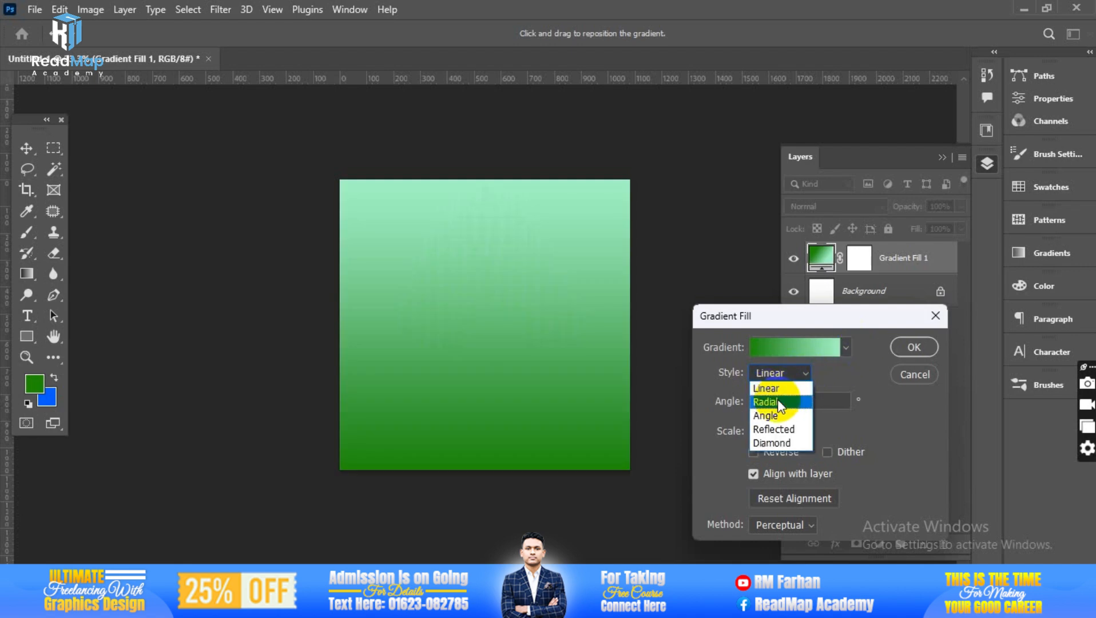
click(777, 400)
click(781, 375)
click(780, 392)
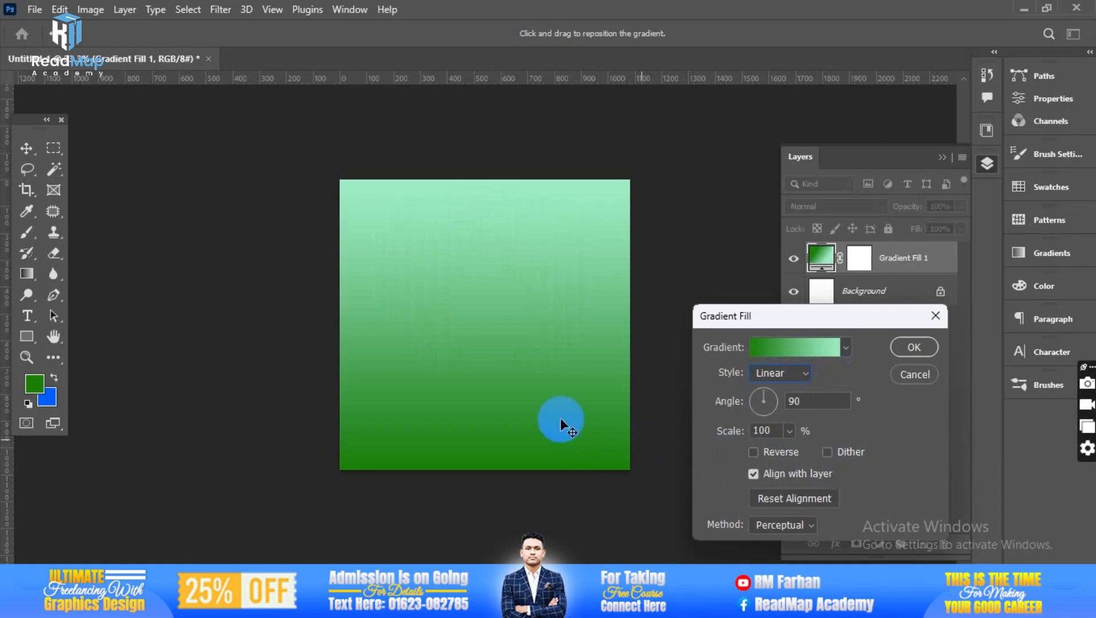
- Rotate the linear gradient's angle to 143.84° and turn it back to 92.26°
click(805, 408)
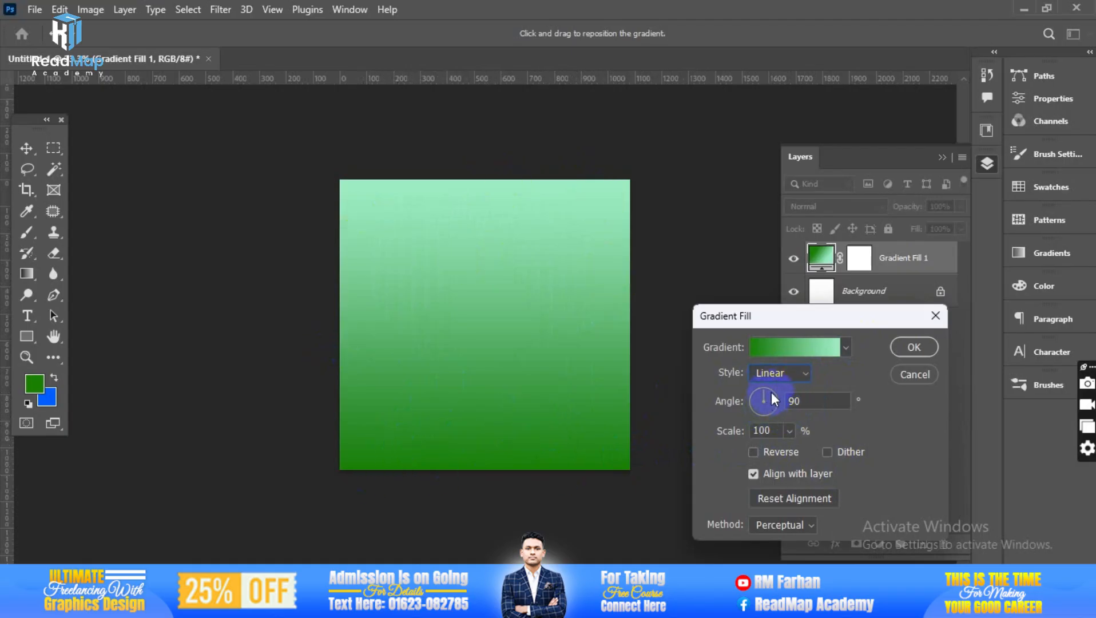
mouse_move(764, 389)
mouse_down()
mouse_move(773, 405)
mouse_move(763, 409)
mouse_move(749, 392)
mouse_up()
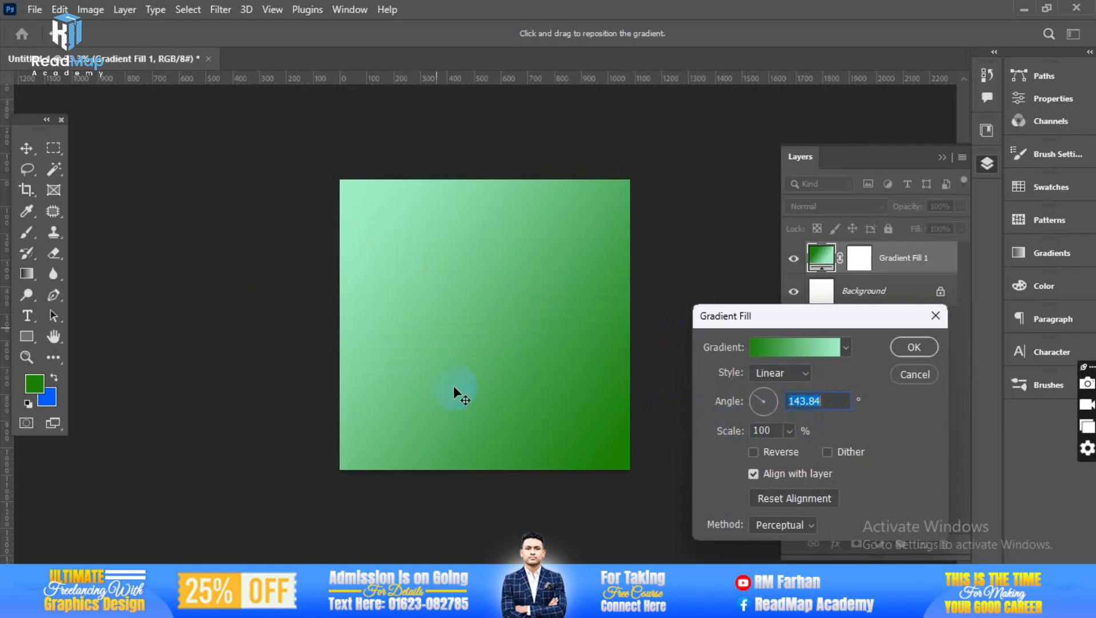
drag(749, 401, 763, 385)
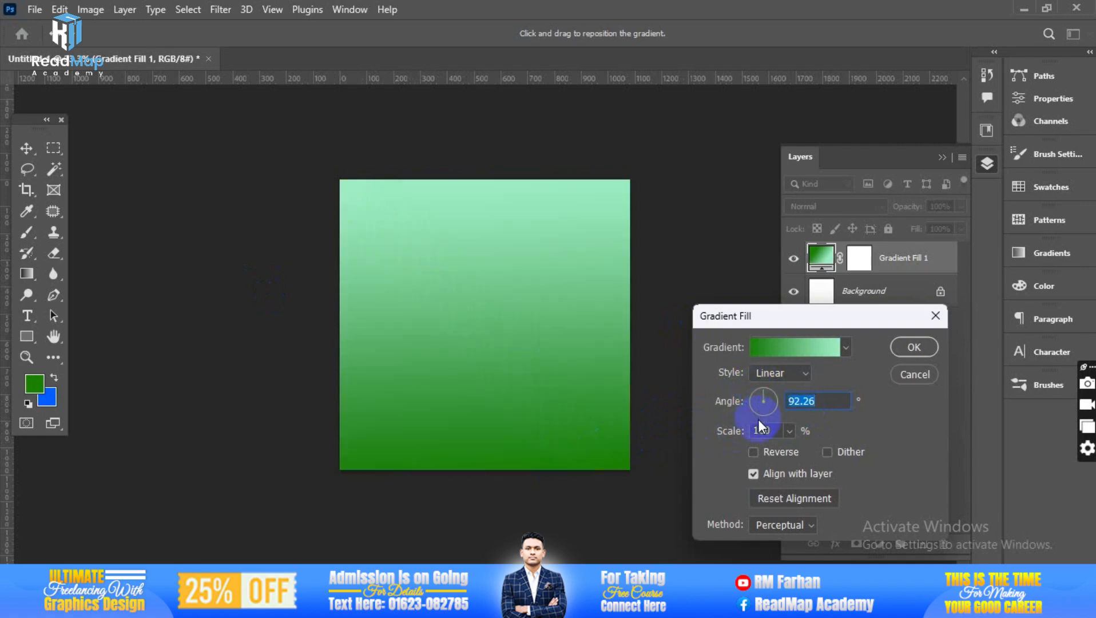
- Set the gradient fill's style to Radial
click(779, 370)
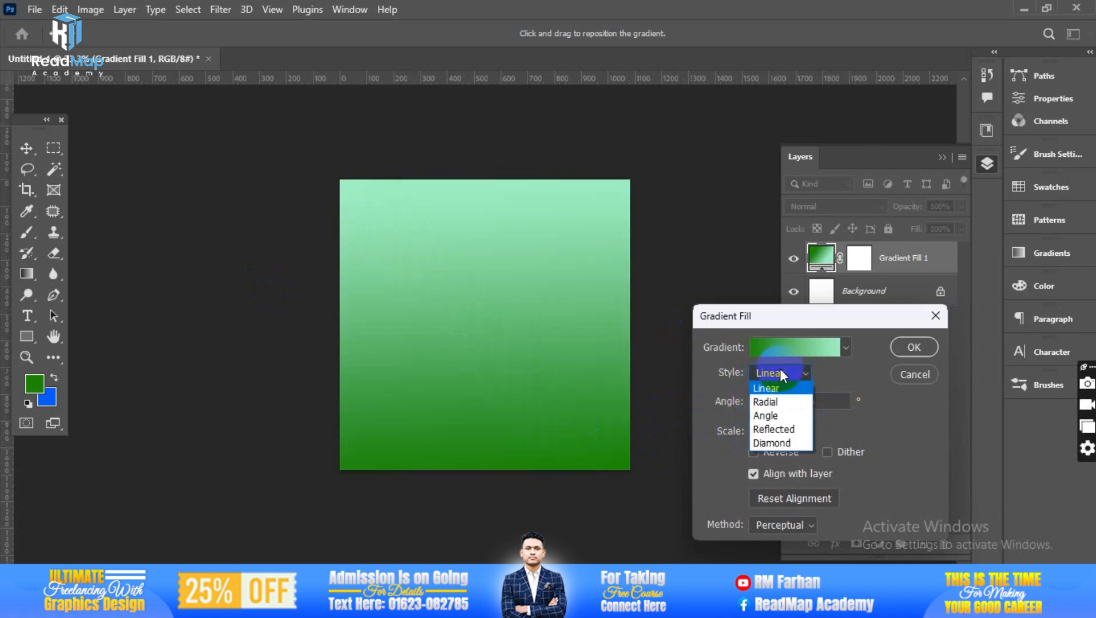
click(778, 401)
drag(461, 315, 492, 321)
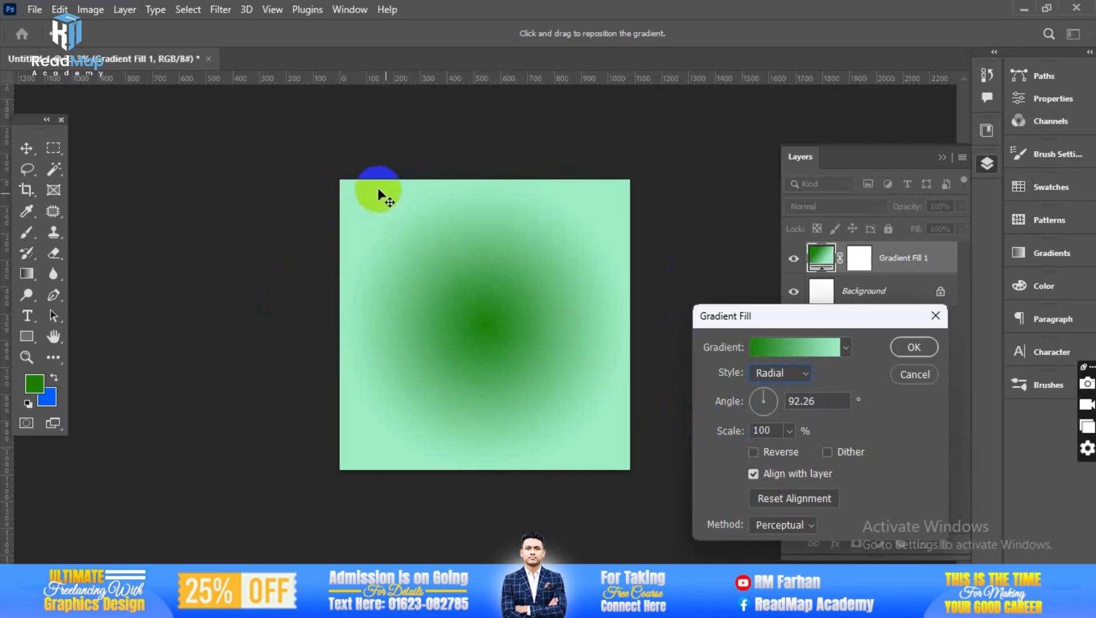
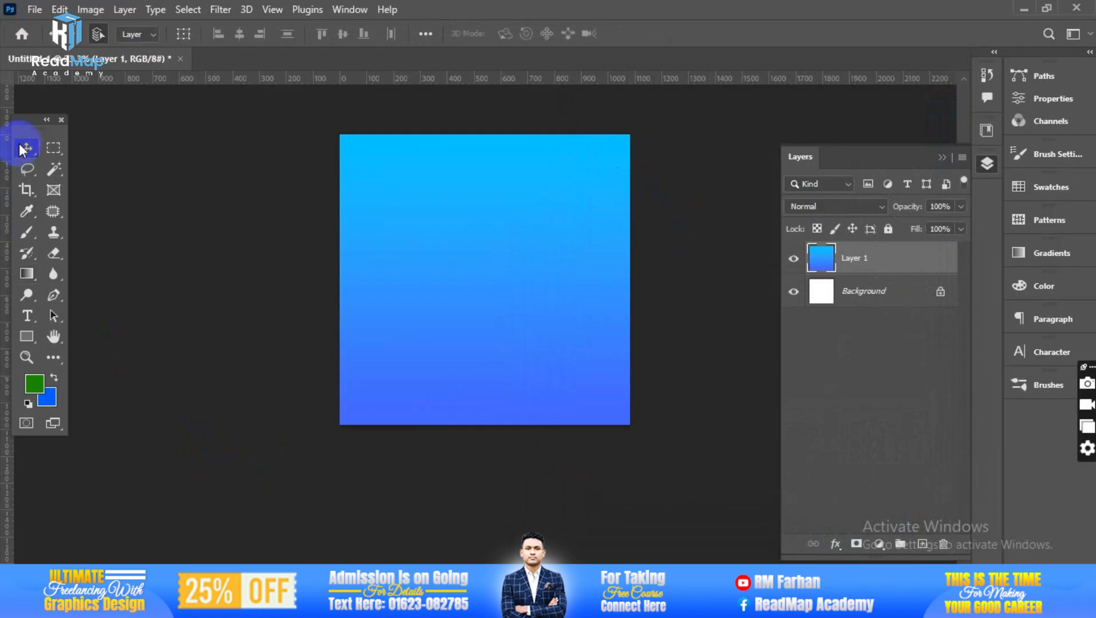
click(177, 203)
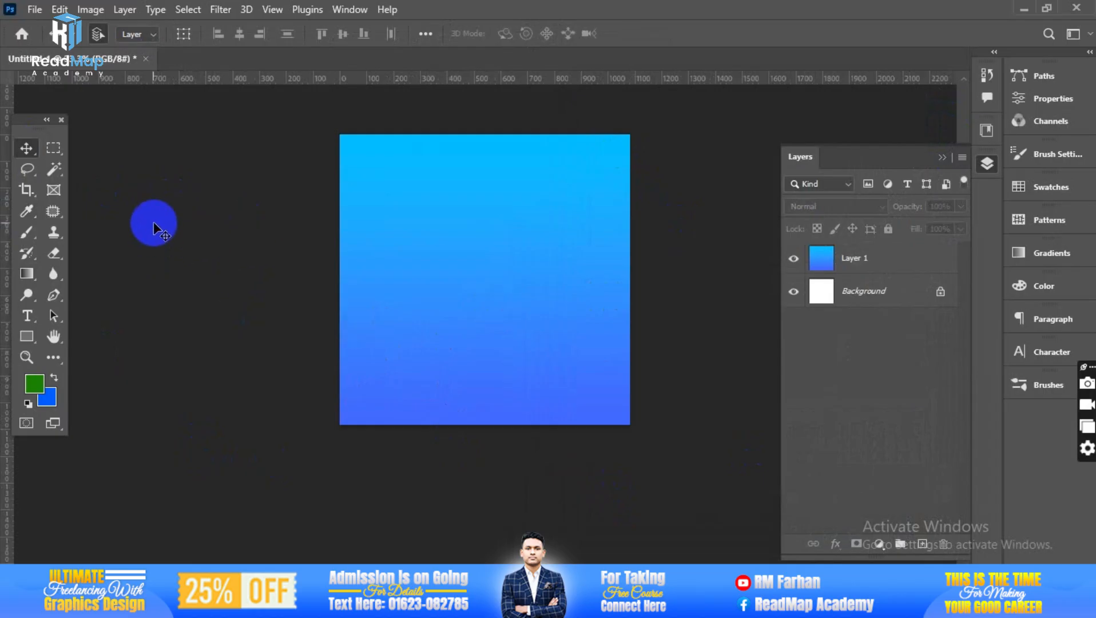
key(ctrl+plus)
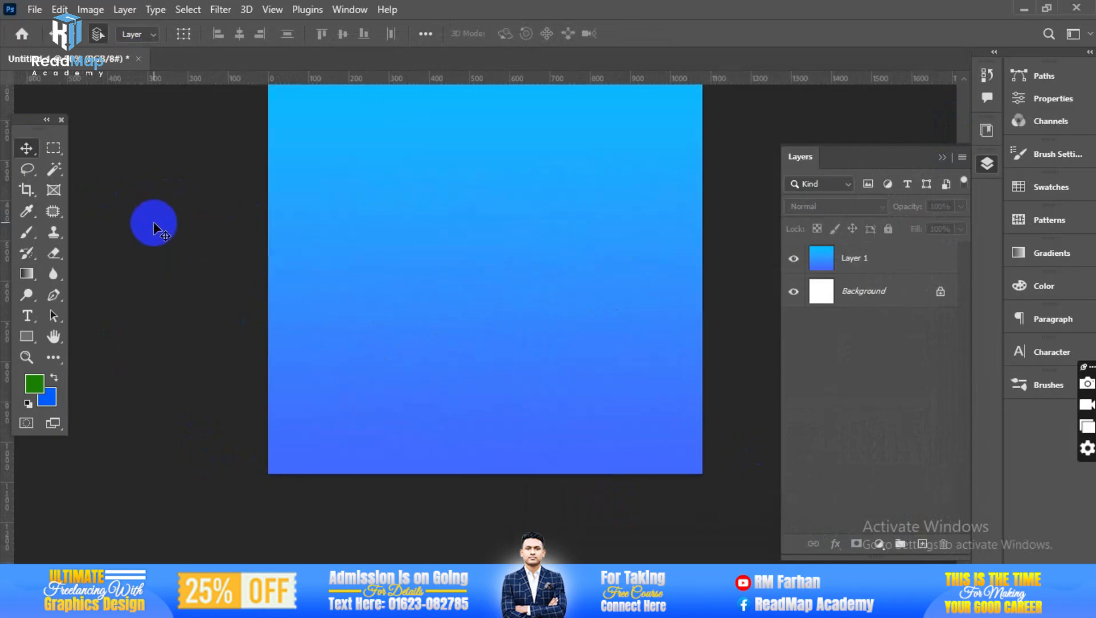
drag(303, 307, 376, 356)
key(ctrl+minus)
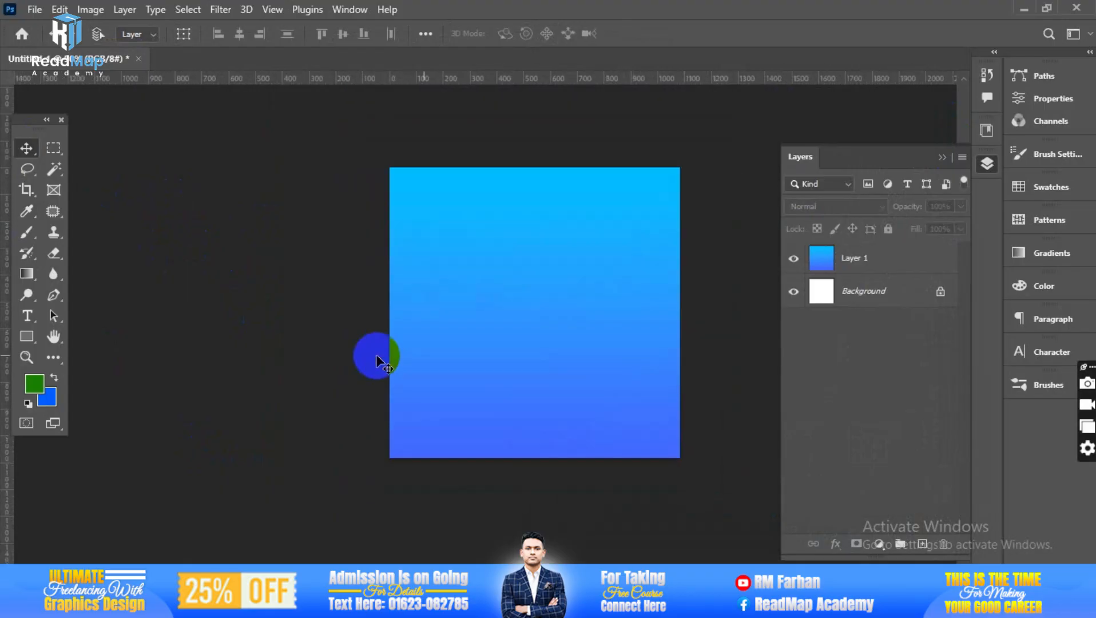
drag(489, 371, 452, 372)
key(ctrl+plus)
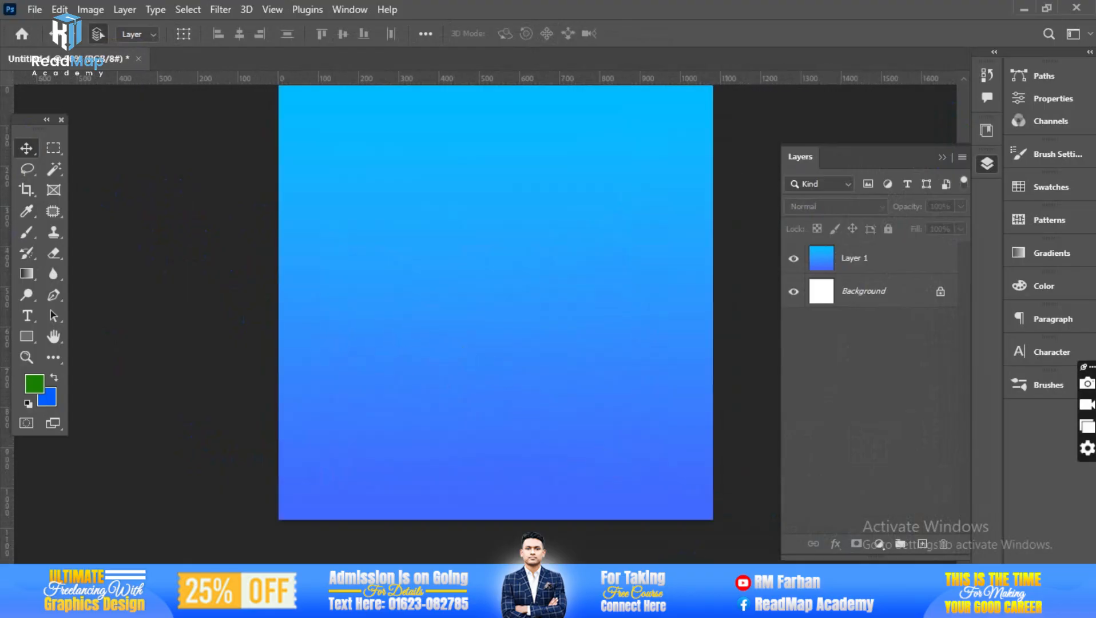
- Switch to the Chrome browser and search Google for "perfume" in a new tab
click(743, 498)
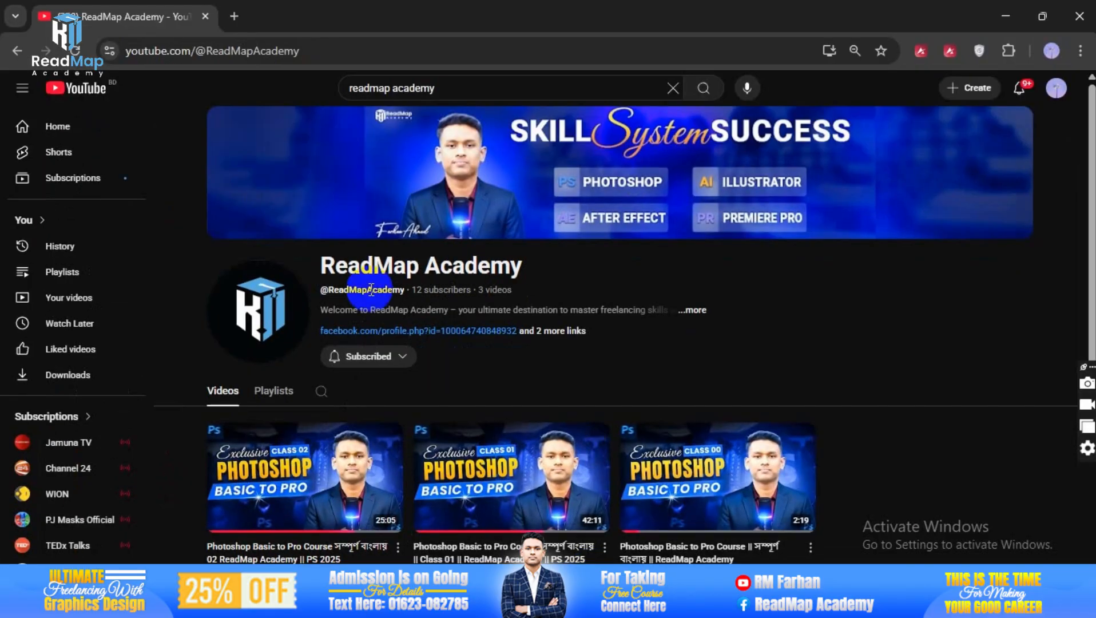
click(235, 16)
click(155, 52)
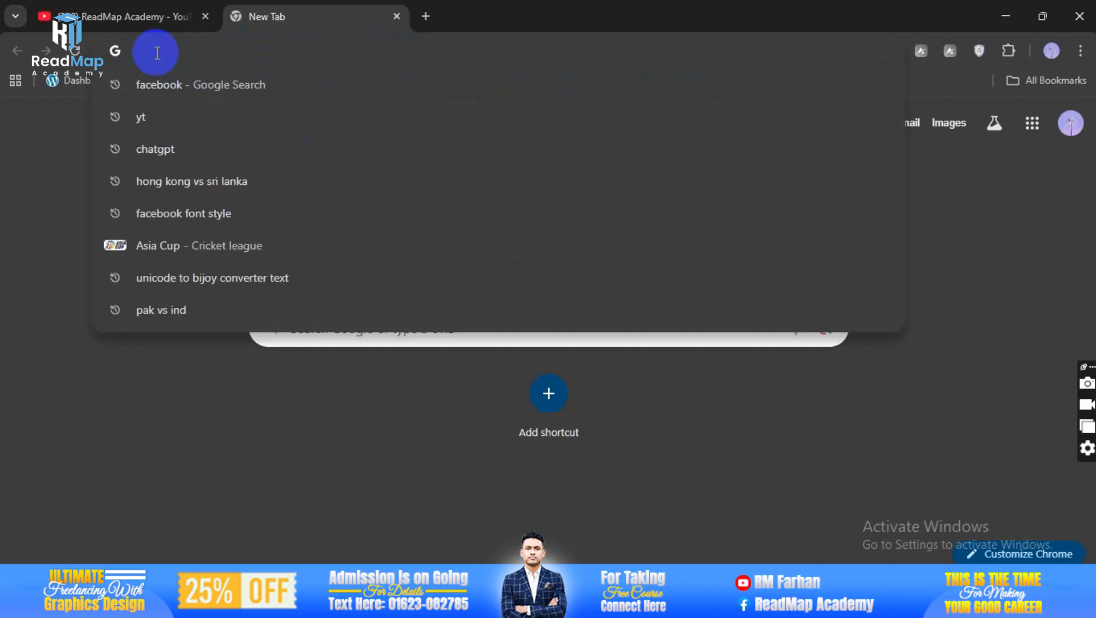
text(per)
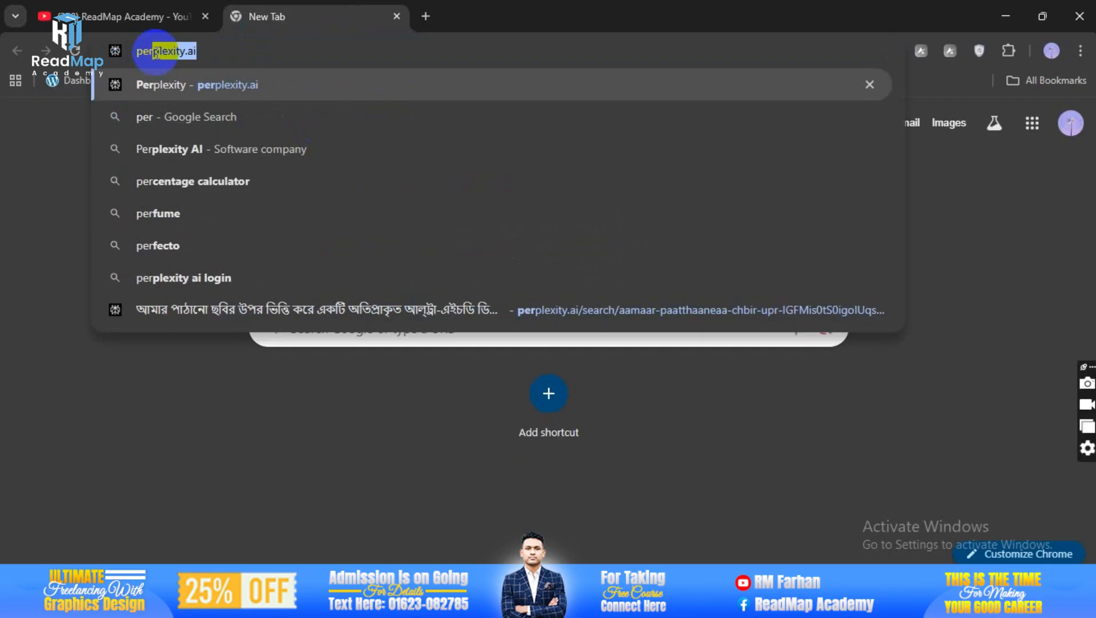
text(fumle)
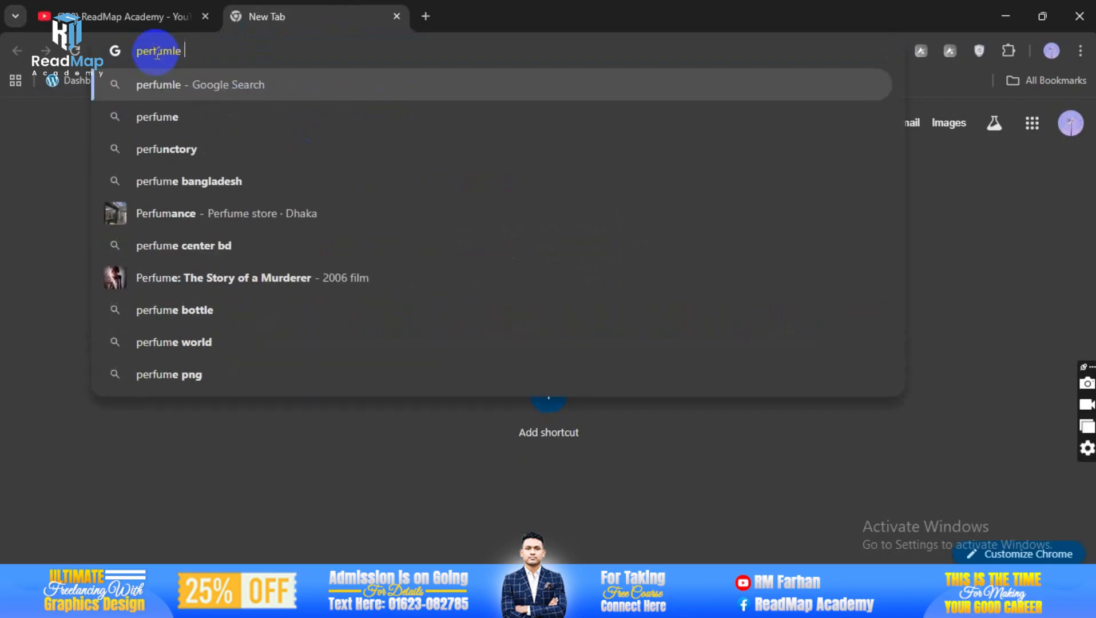
key(BackSpace)
key(BackSpace)
text(e)
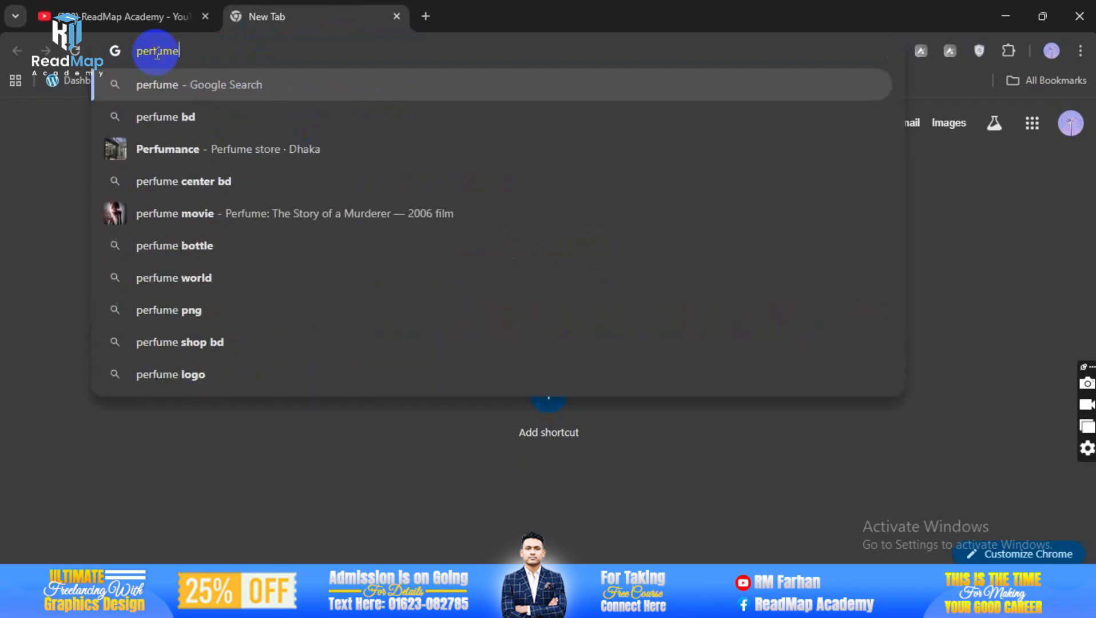
key(Return)
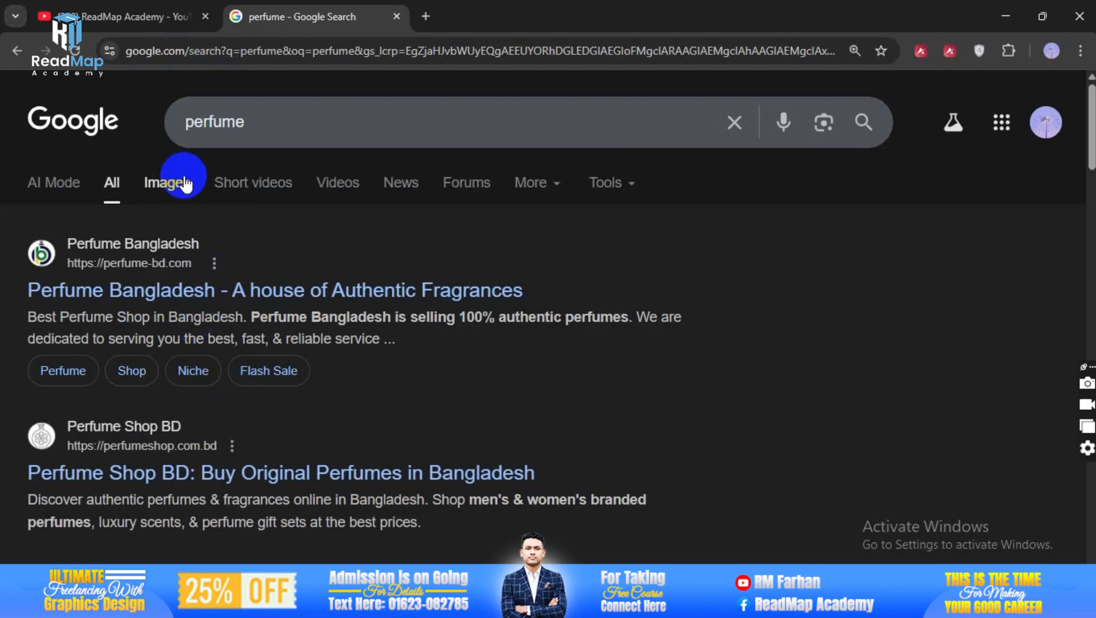
- Show the image results for "perfume" and browse them for a suitable bottle picture
click(179, 187)
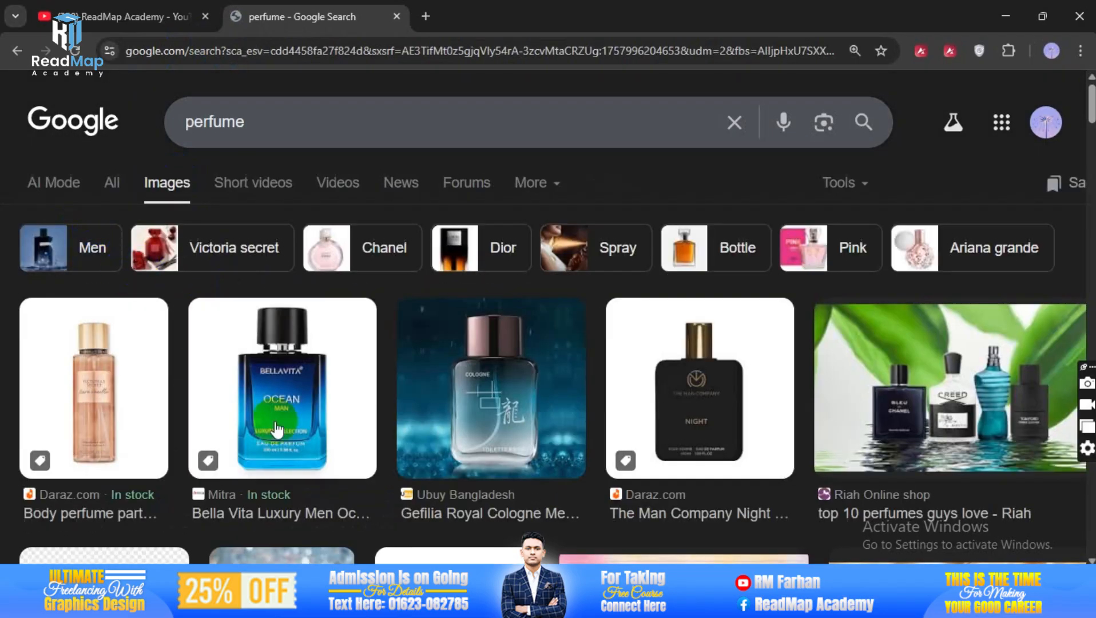
scroll(648, 443, down, 5)
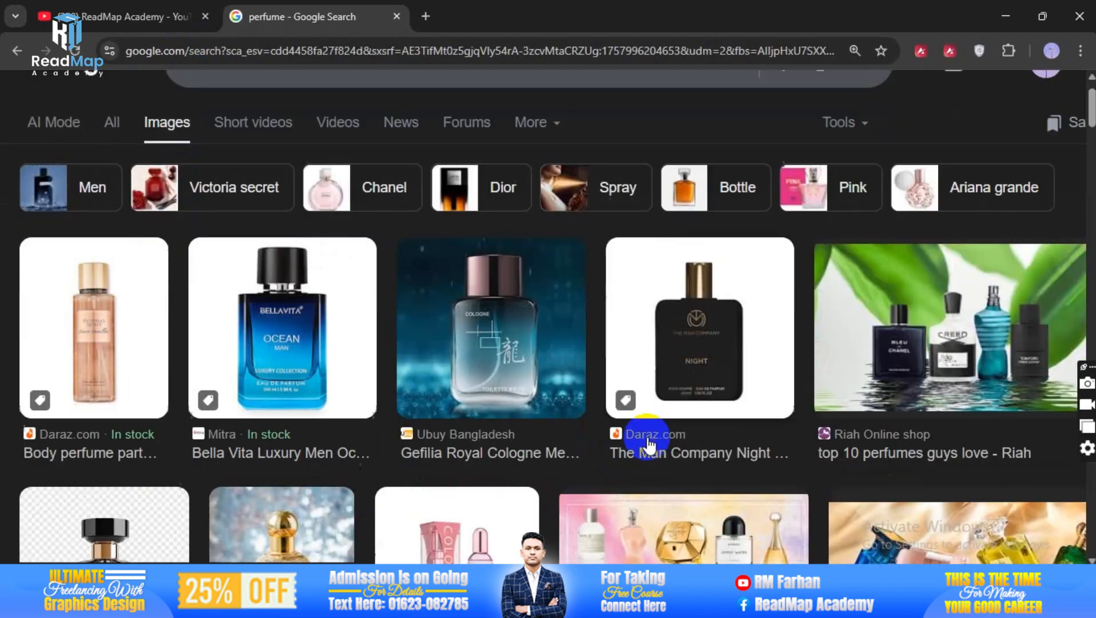
scroll(320, 383, down, 3)
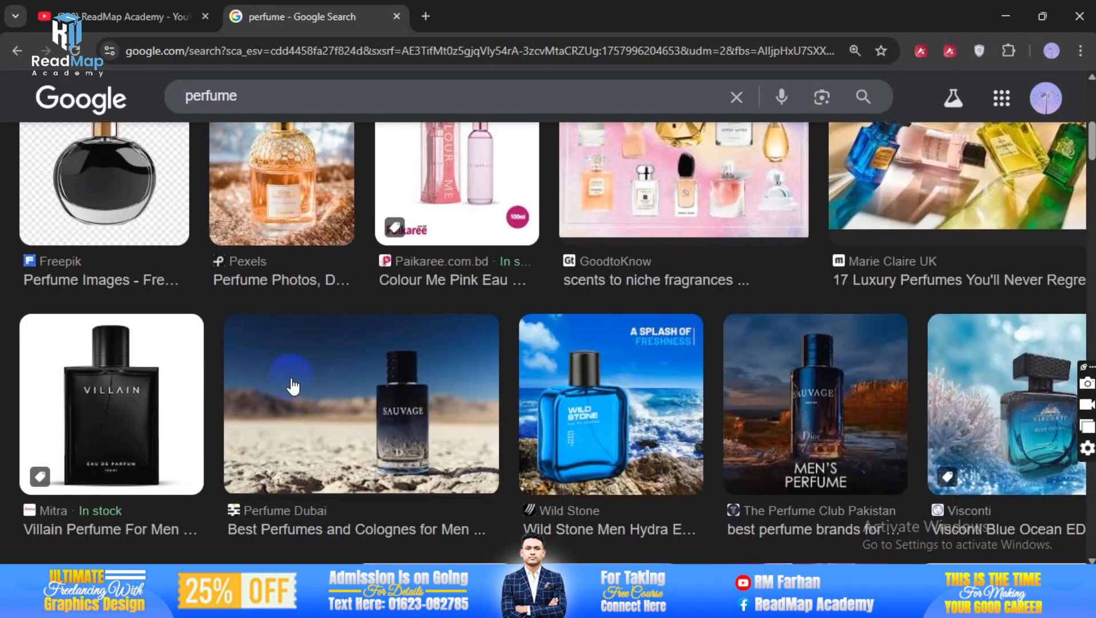
click(429, 11)
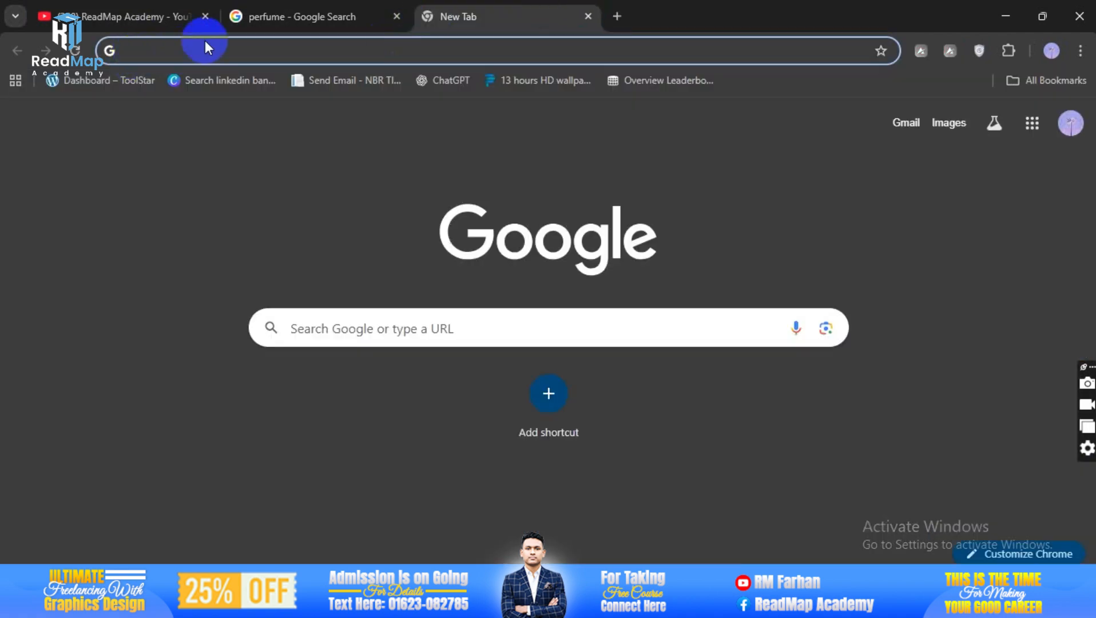
click(312, 8)
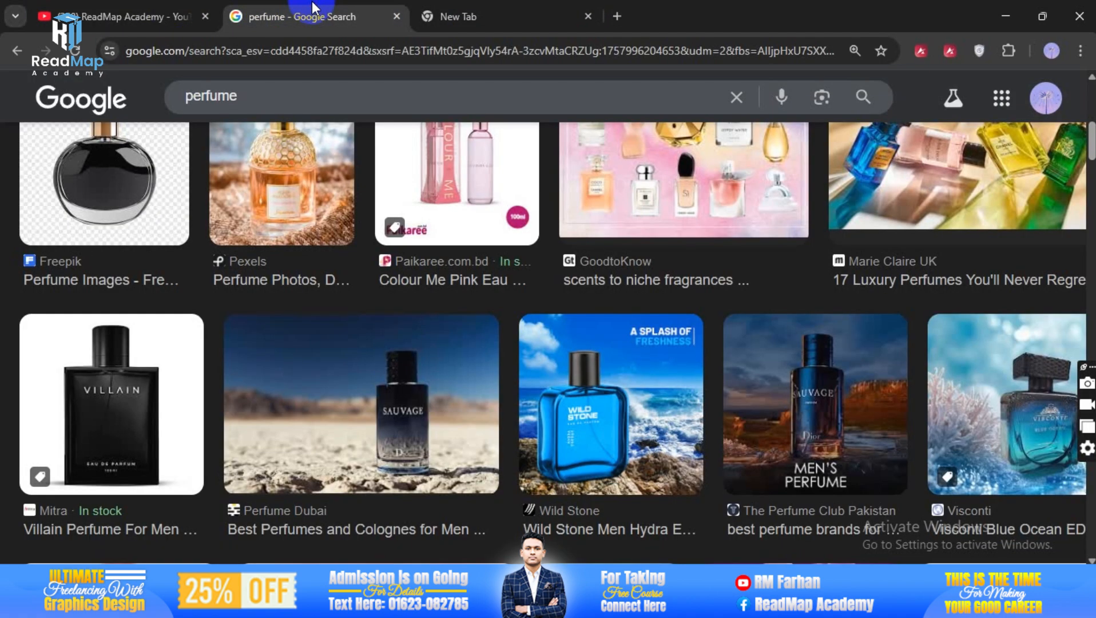
scroll(644, 355, up, 8)
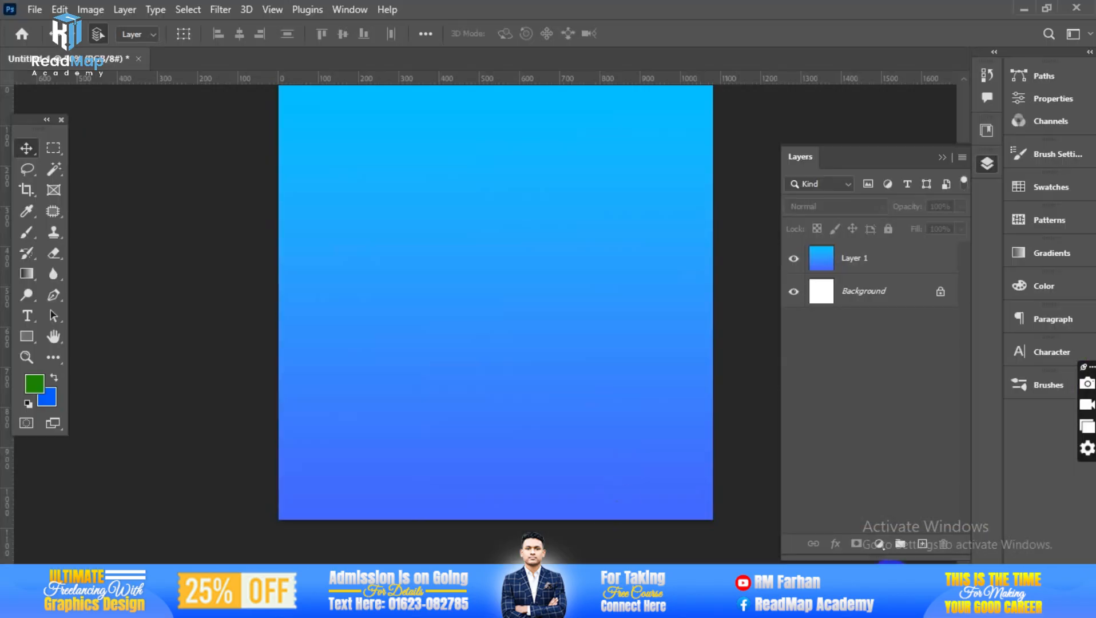
click(881, 546)
click(912, 299)
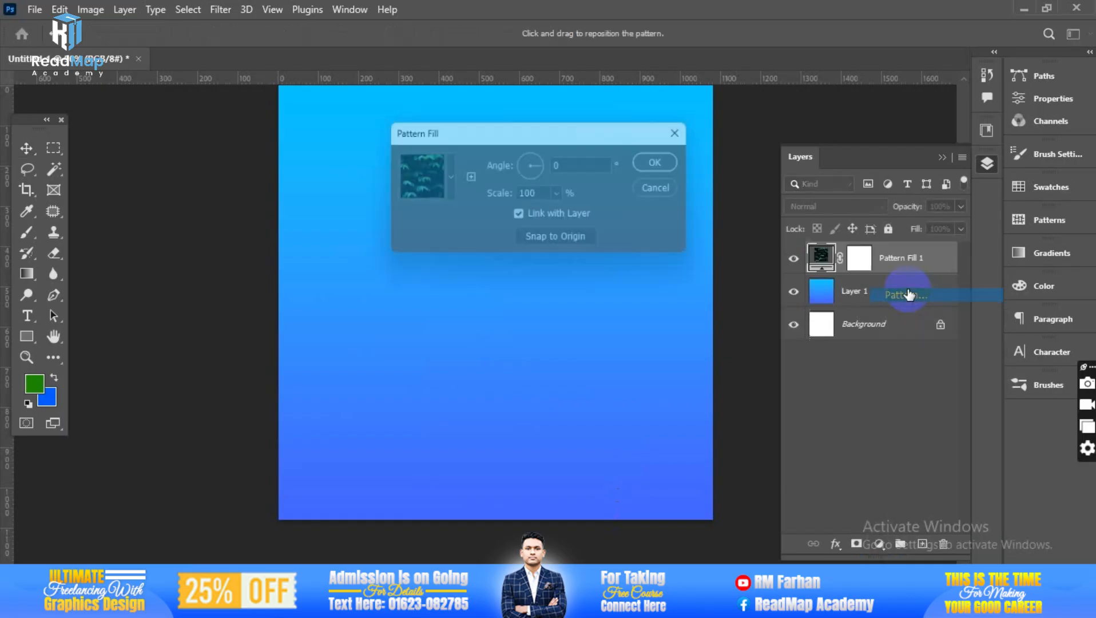
click(689, 131)
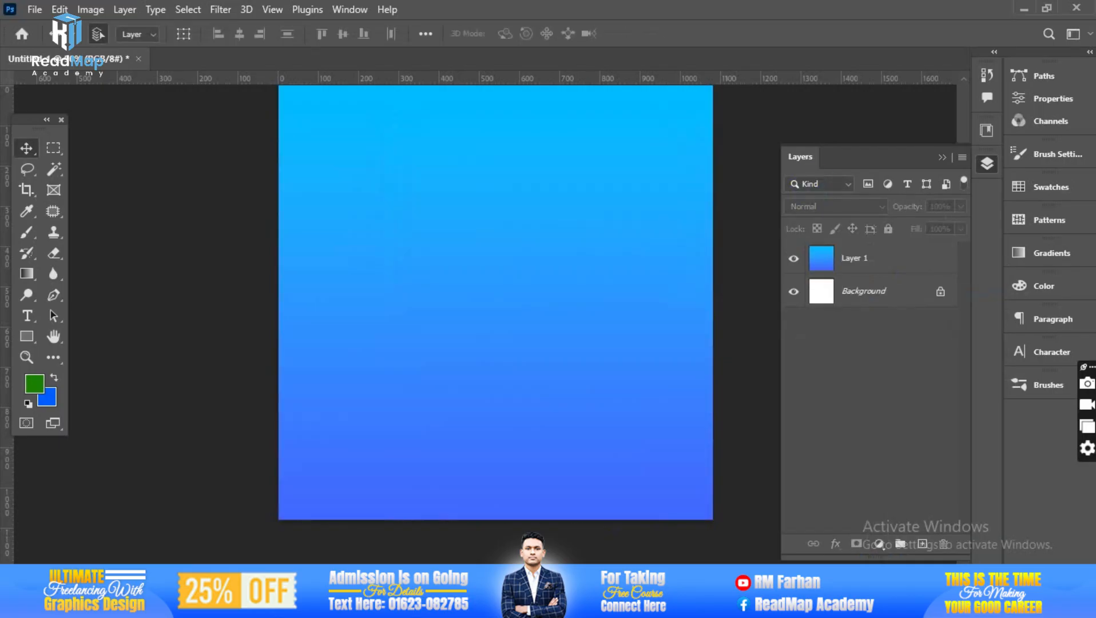
click(879, 544)
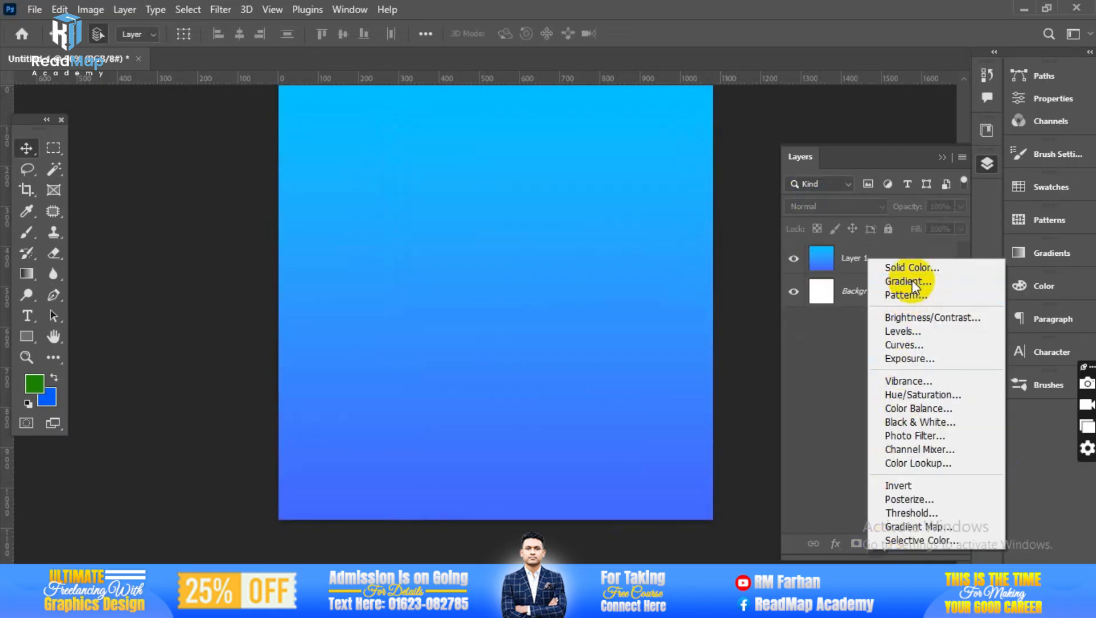
click(949, 280)
click(824, 359)
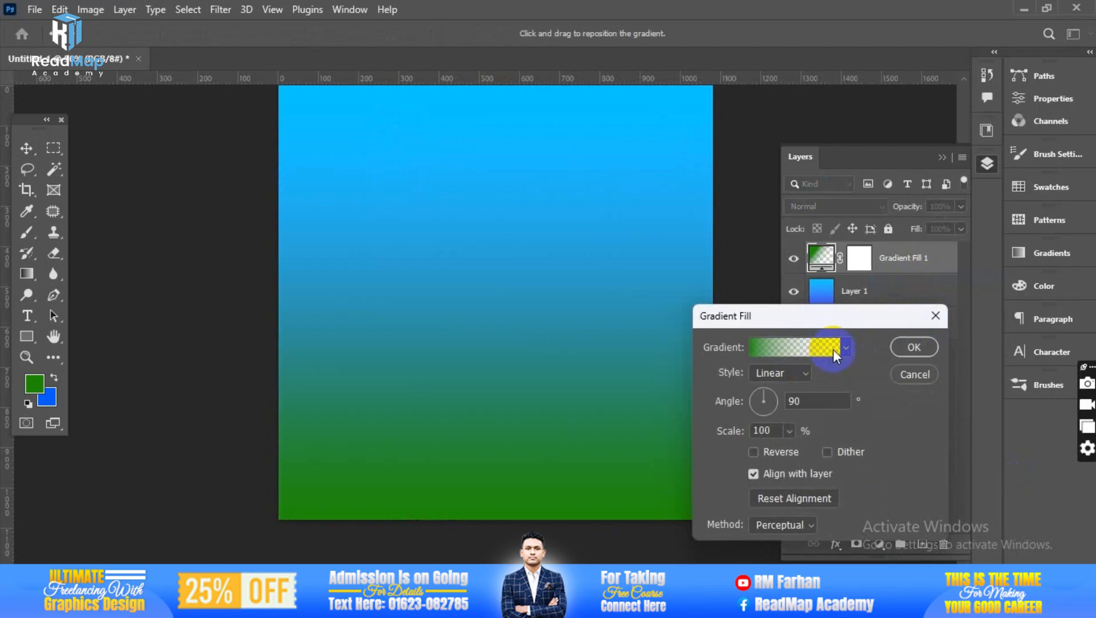
click(934, 315)
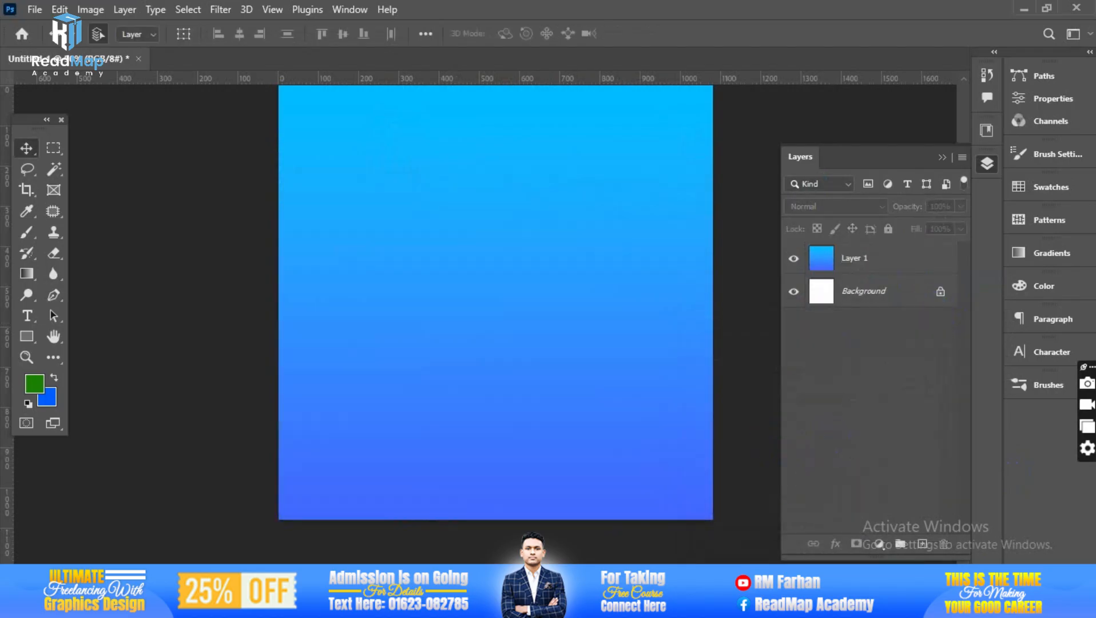
- Switch to the Chrome browser and change the image search to "perfume png"
key(alt+Tab)
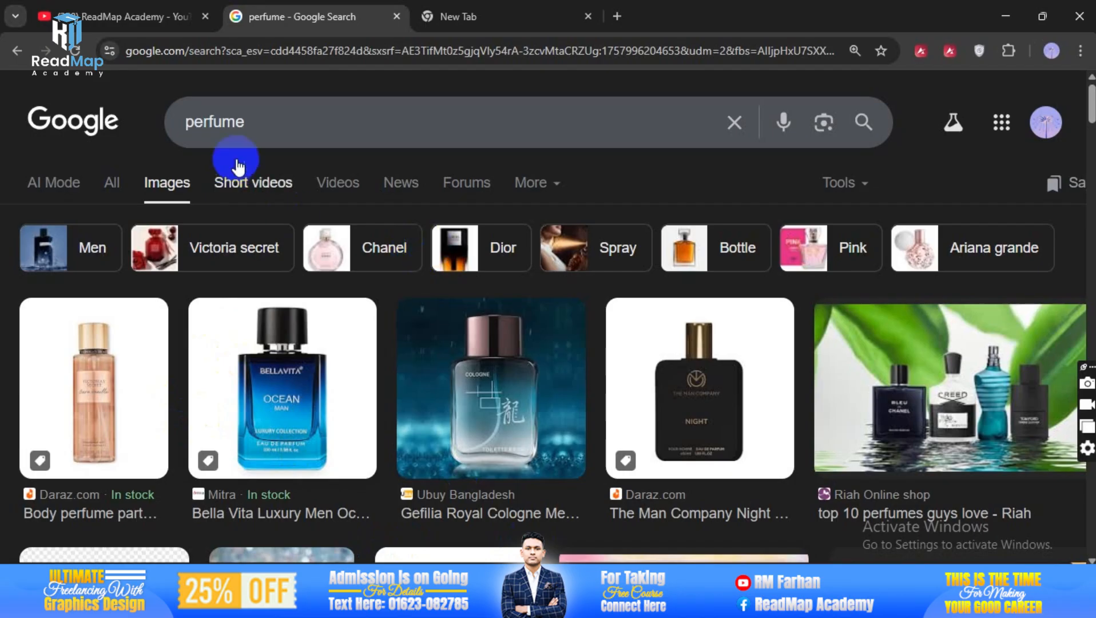
click(267, 131)
text(p)
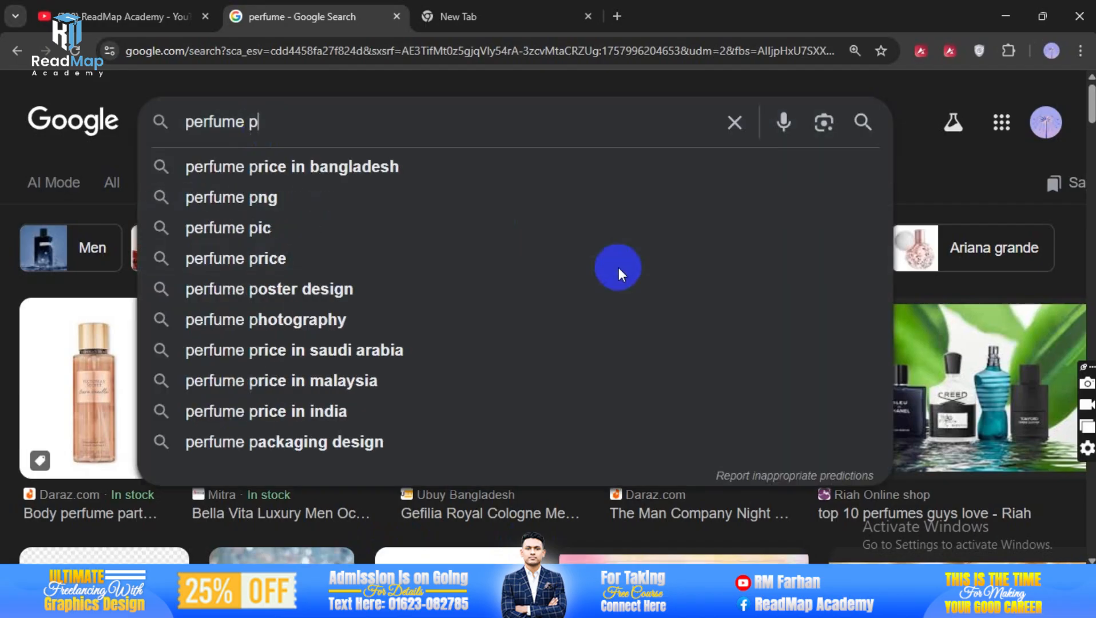
text(ng)
key(Return)
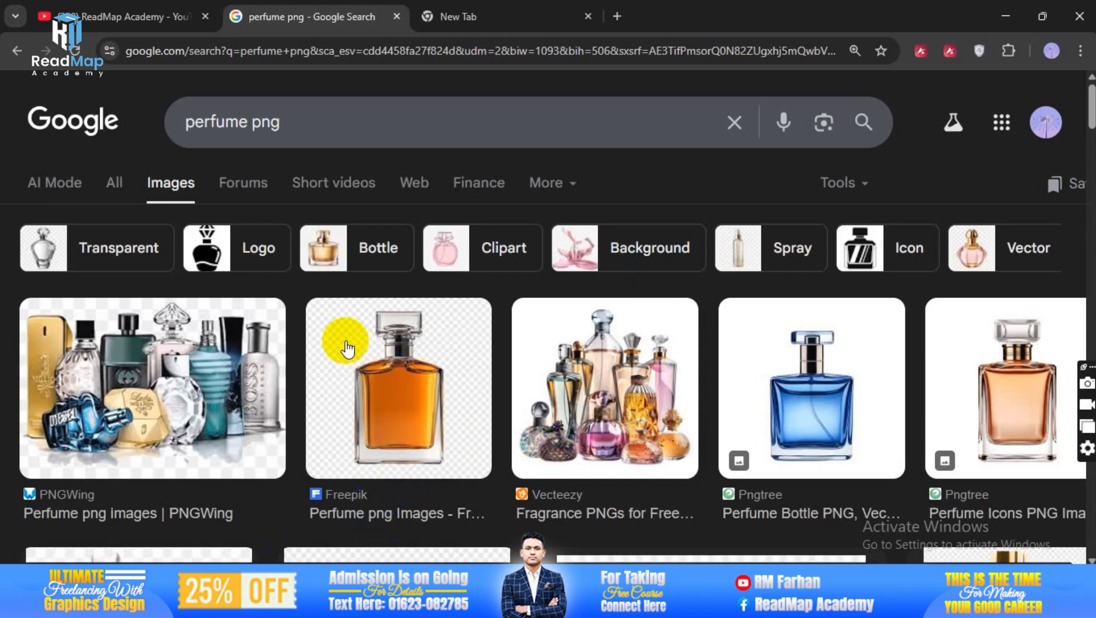
click(445, 488)
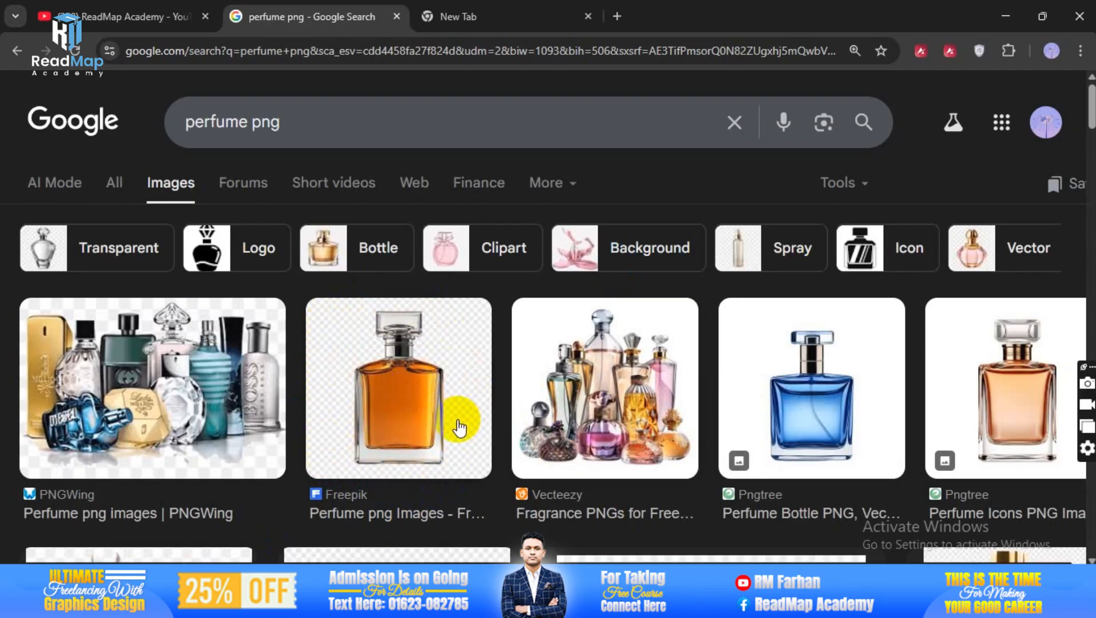
click(407, 384)
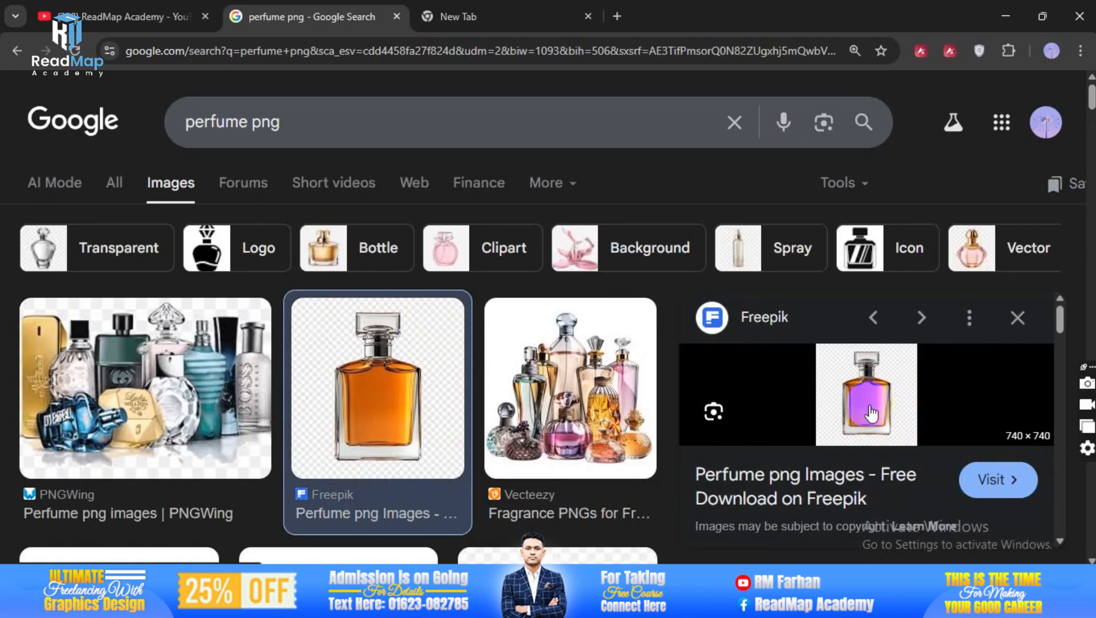
drag(867, 422, 571, 317)
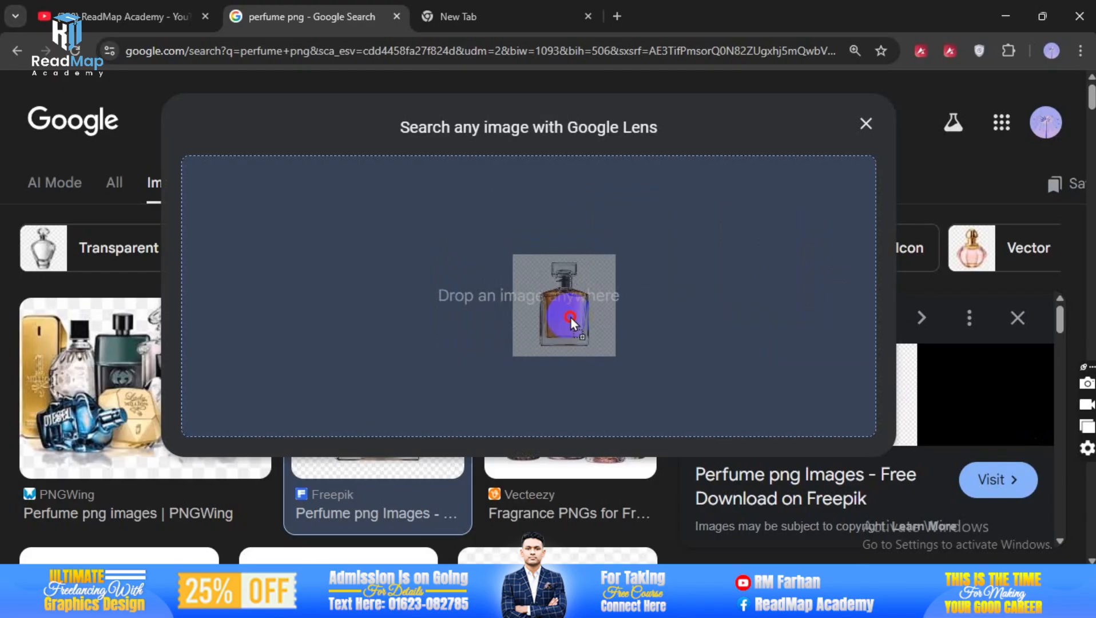
drag(571, 317, 570, 318)
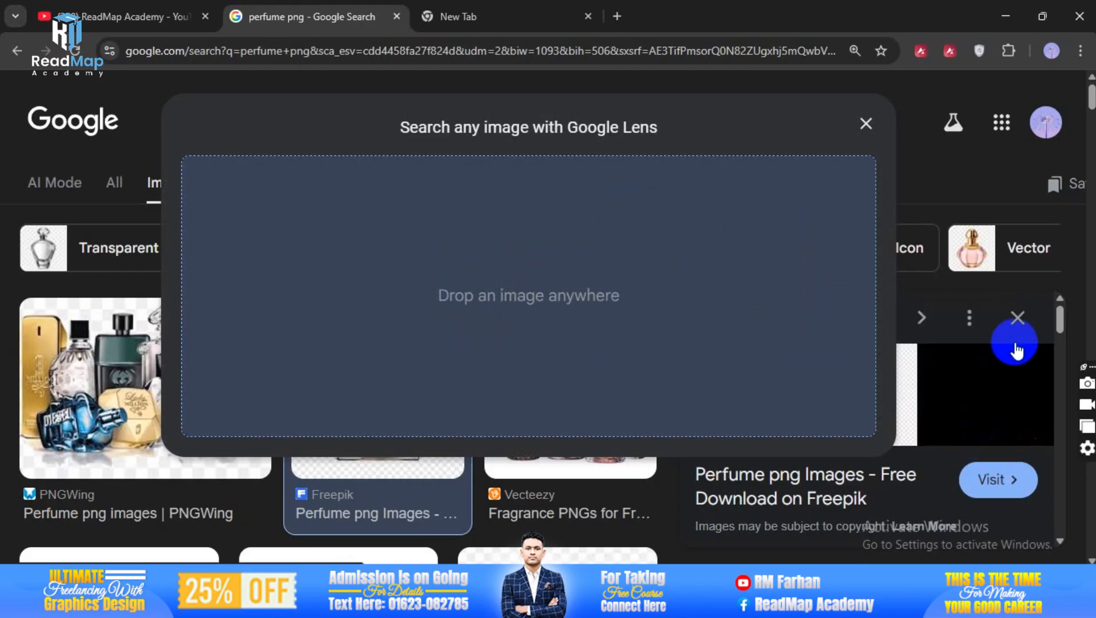
click(865, 124)
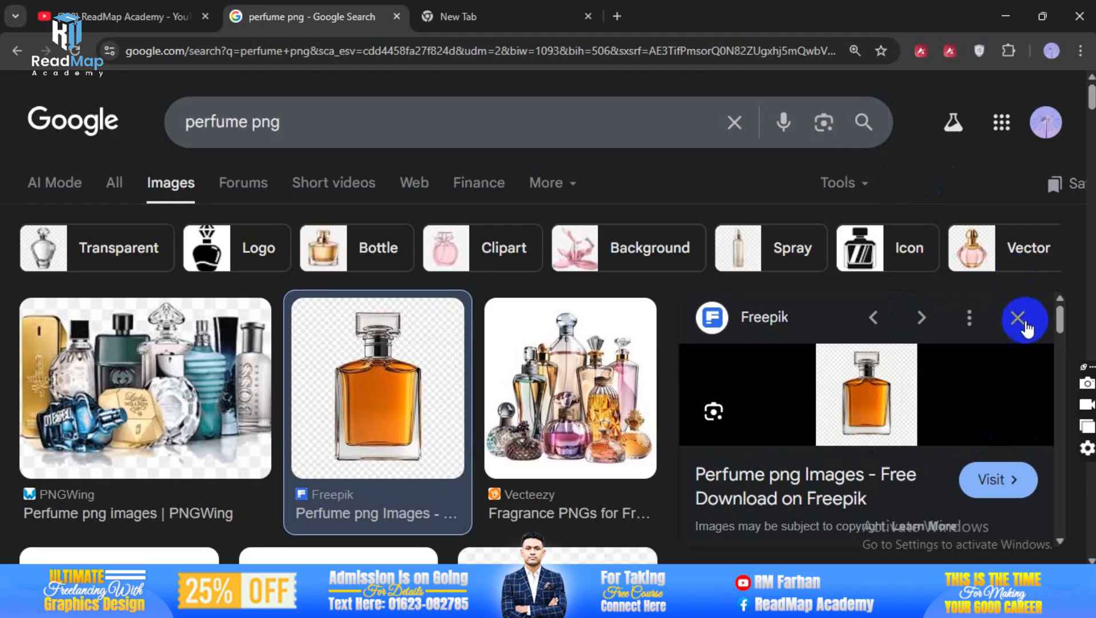
click(1019, 321)
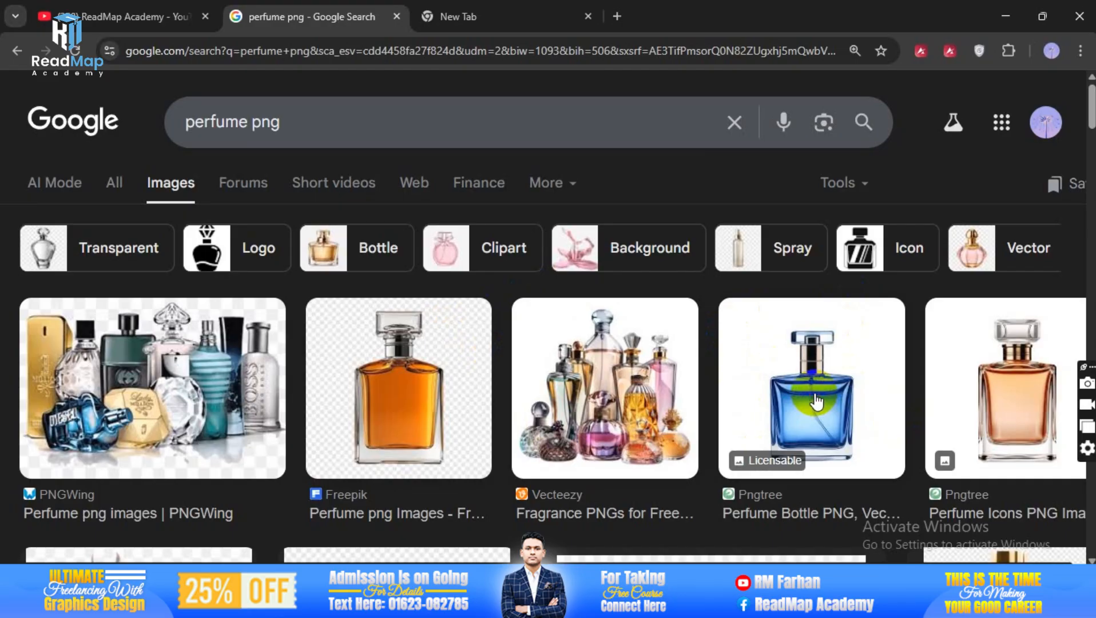
- Open the preview of the blue Pngtree perfume bottle in the image results
click(816, 402)
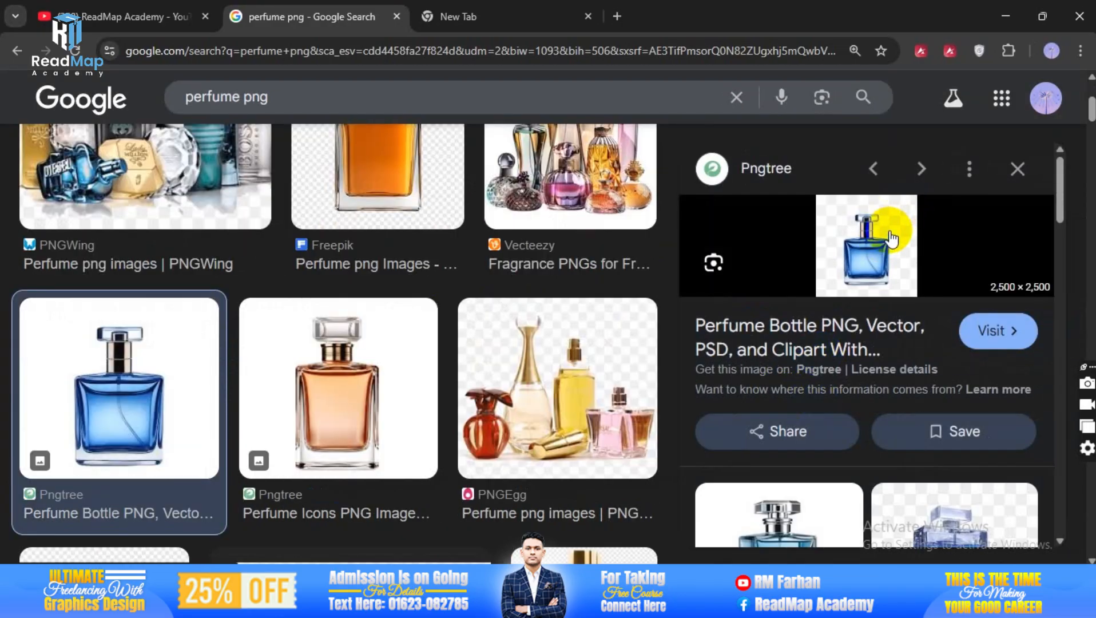
click(1017, 170)
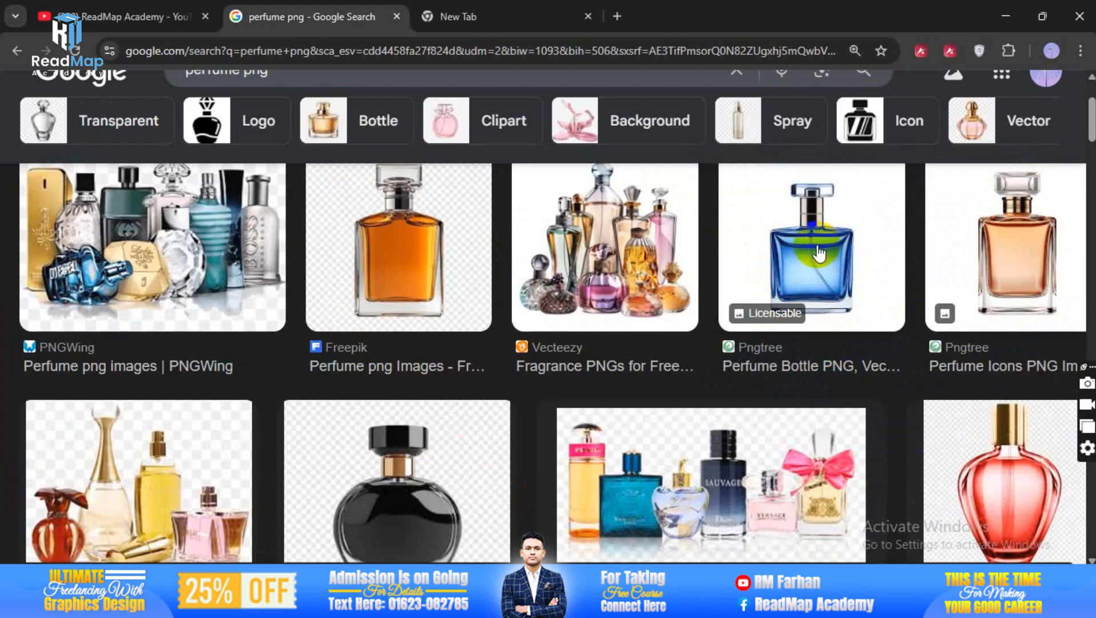
click(819, 252)
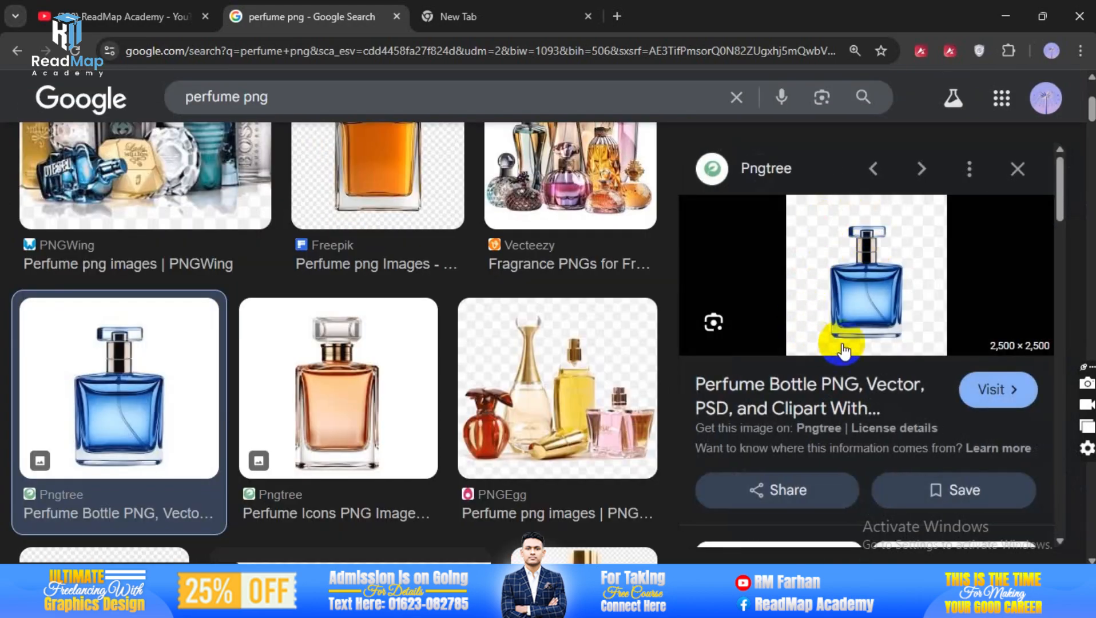
- Try to pull the previewed blue perfume bottle image out of the results page, and return from Google Lens to the image results
drag(868, 304, 559, 192)
drag(482, 275, 911, 284)
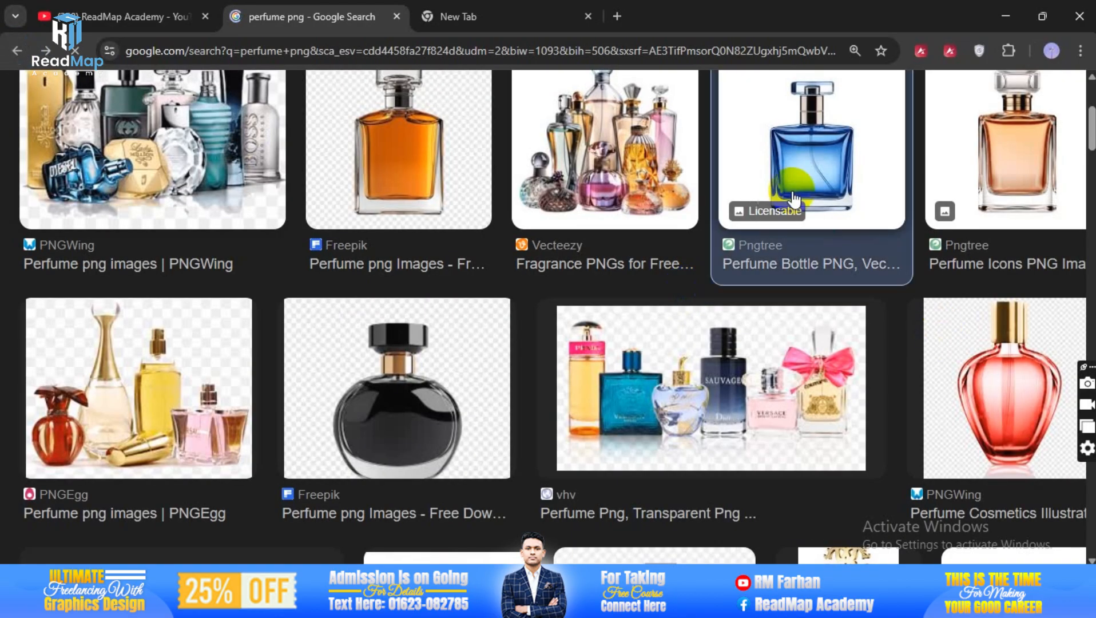
click(792, 173)
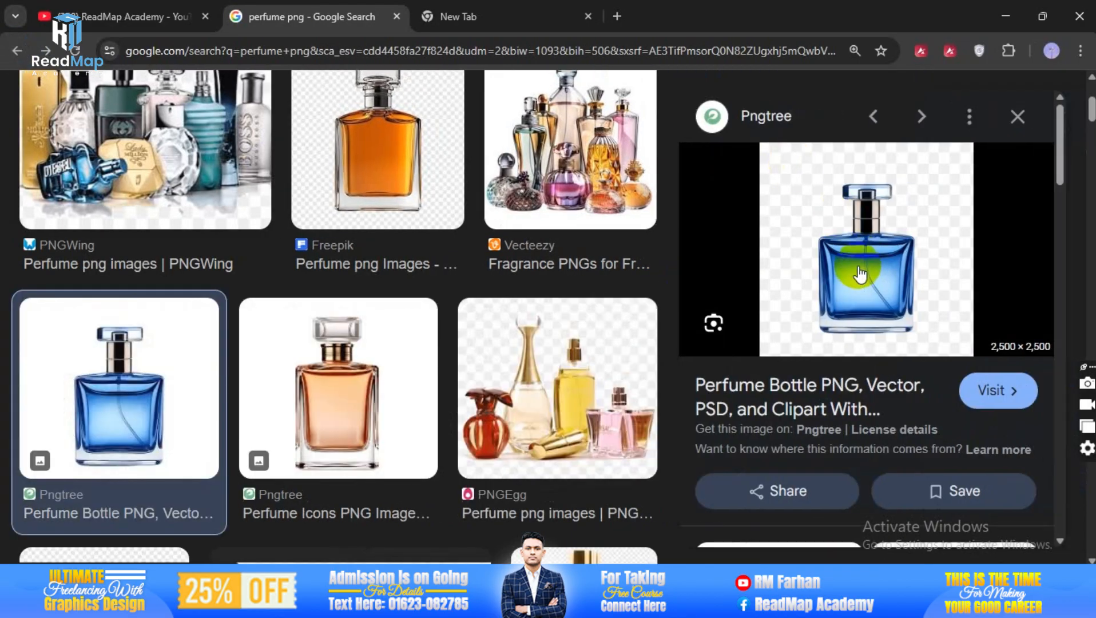
drag(856, 269, 490, 185)
drag(942, 242, 939, 273)
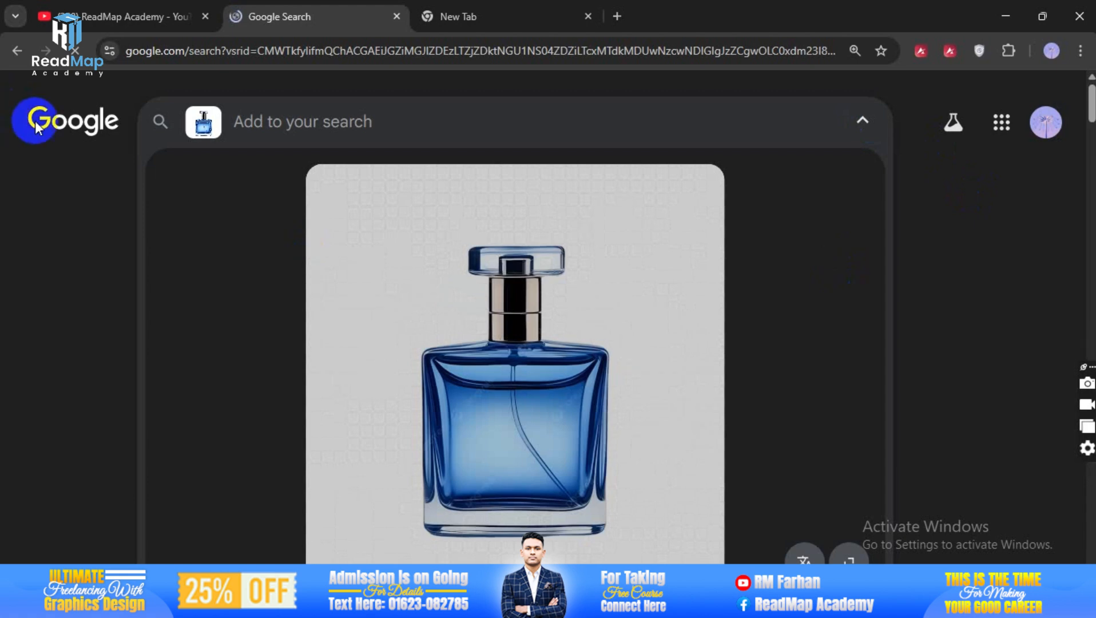
click(18, 50)
- Save the previewed blue perfume bottle image to the Desktop as a PNG file
scroll(921, 411, down, 3)
scroll(910, 410, up, 3)
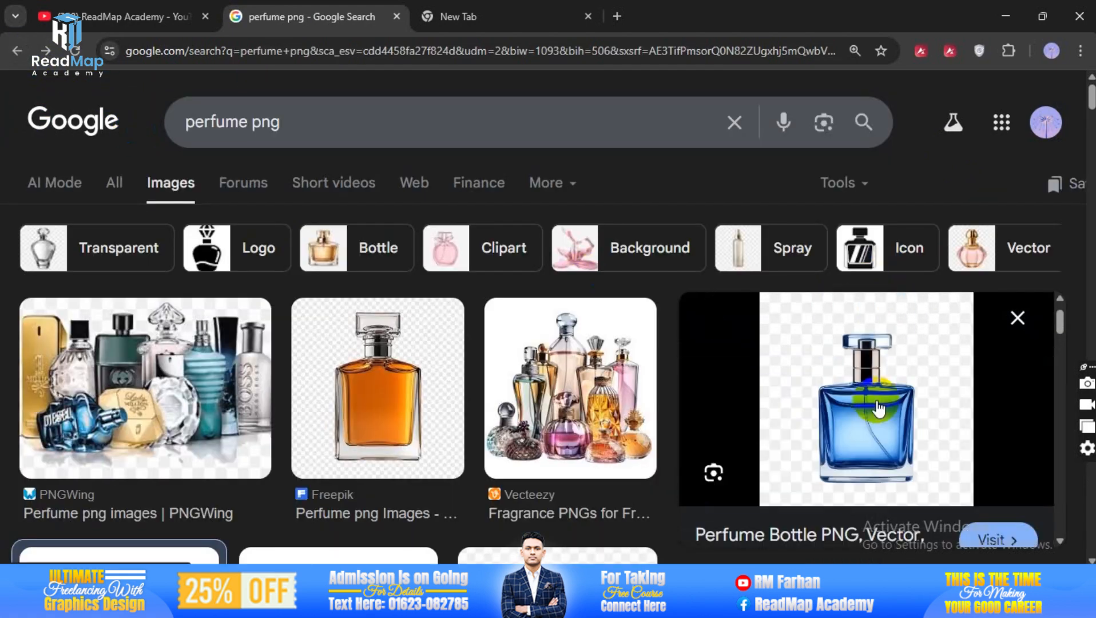
right_click(870, 446)
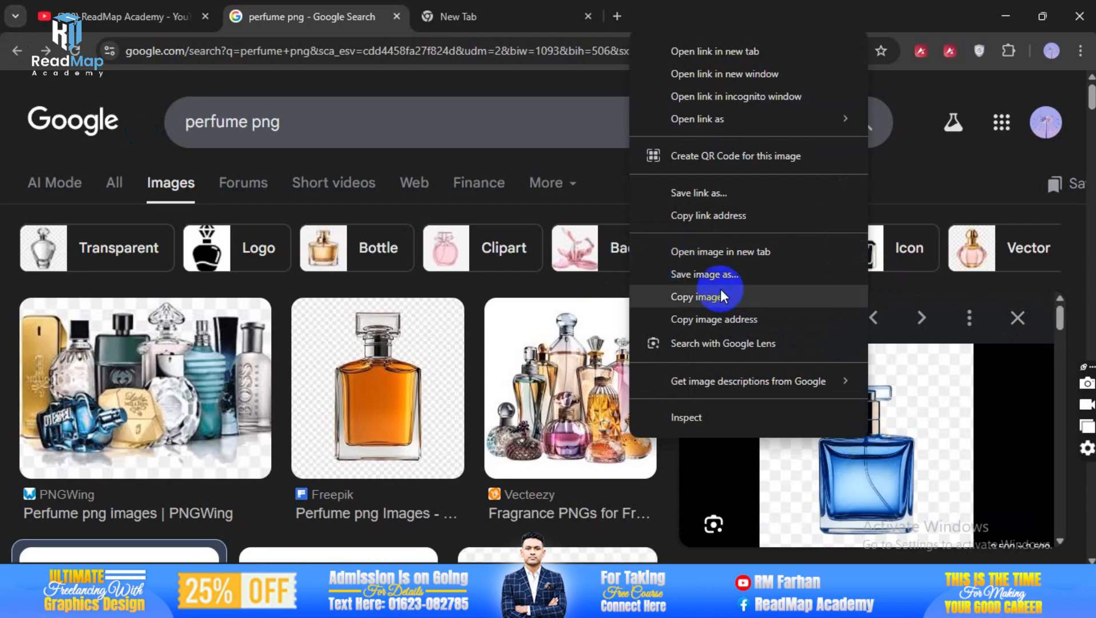
click(708, 274)
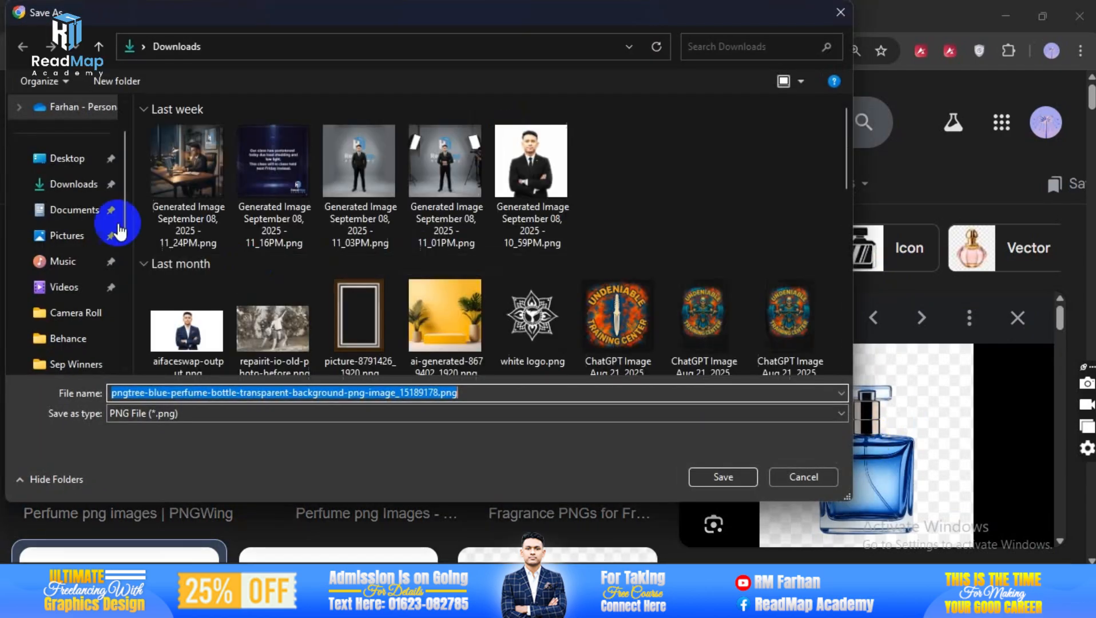
click(54, 160)
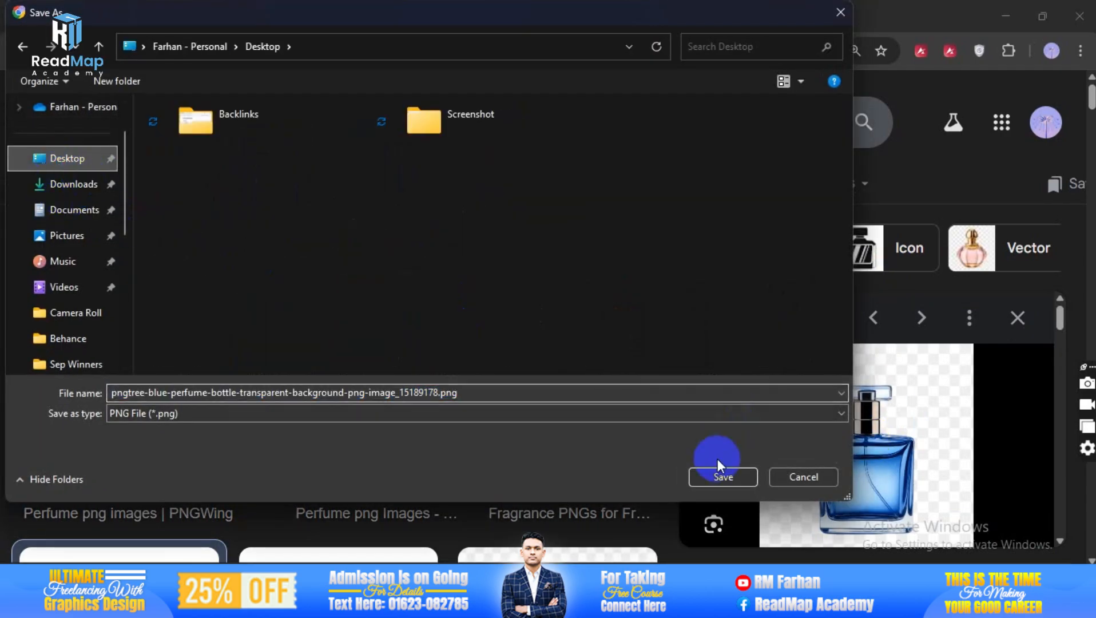
click(723, 477)
- Browse the related images and the other "perfume png" results for more bottle pictures
scroll(909, 463, down, 5)
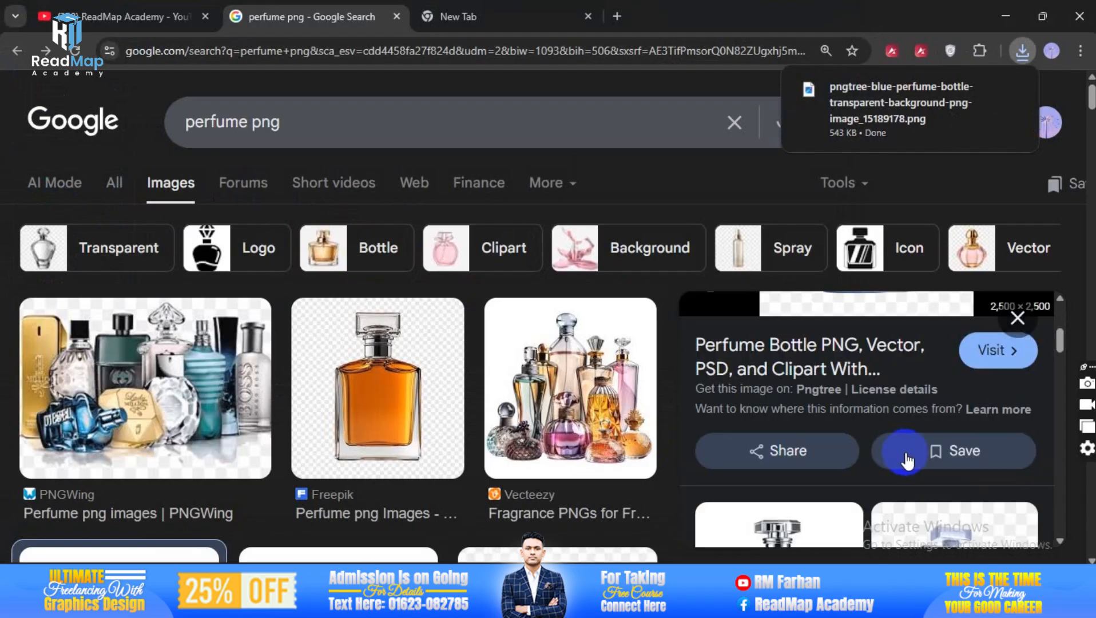
scroll(914, 472, down, 2)
scroll(543, 431, down, 5)
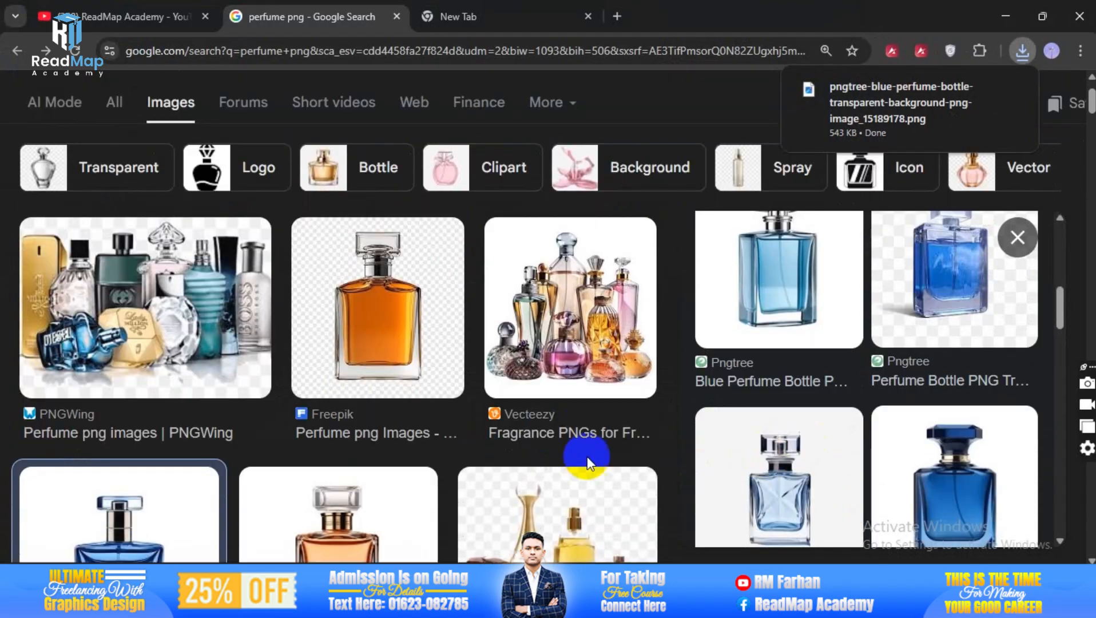
scroll(601, 458, down, 3)
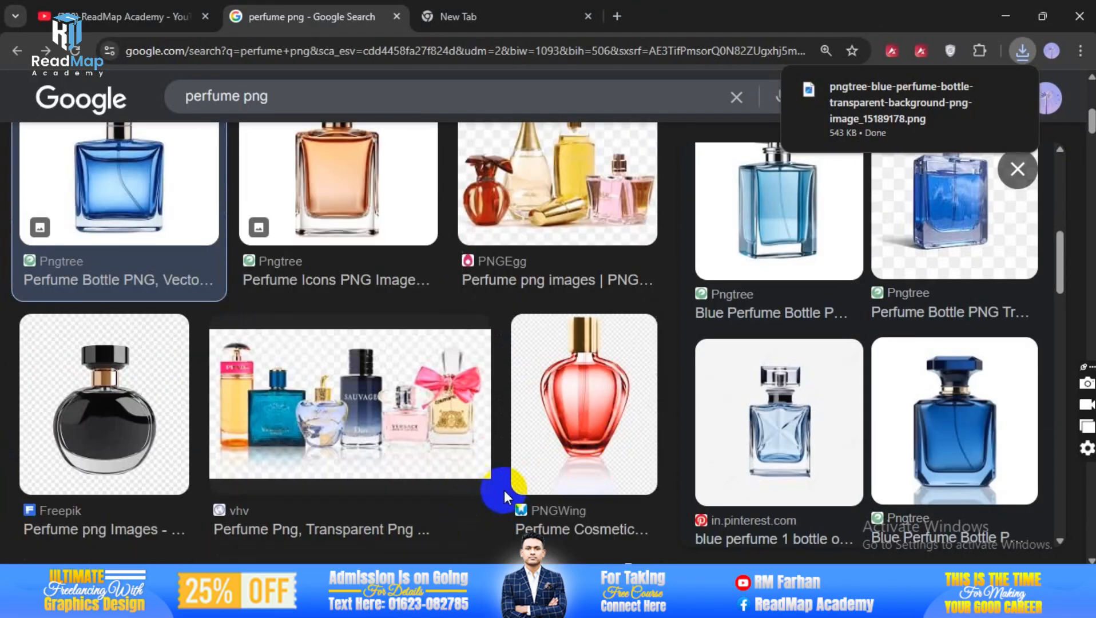
scroll(275, 443, up, 3)
scroll(526, 476, down, 4)
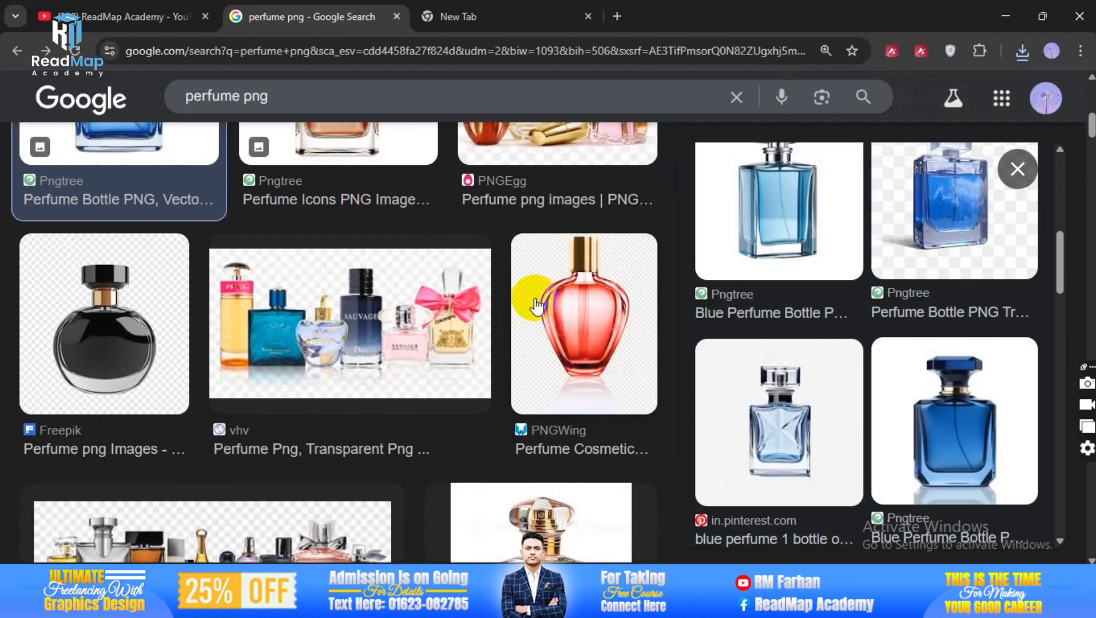
scroll(134, 421, up, 3)
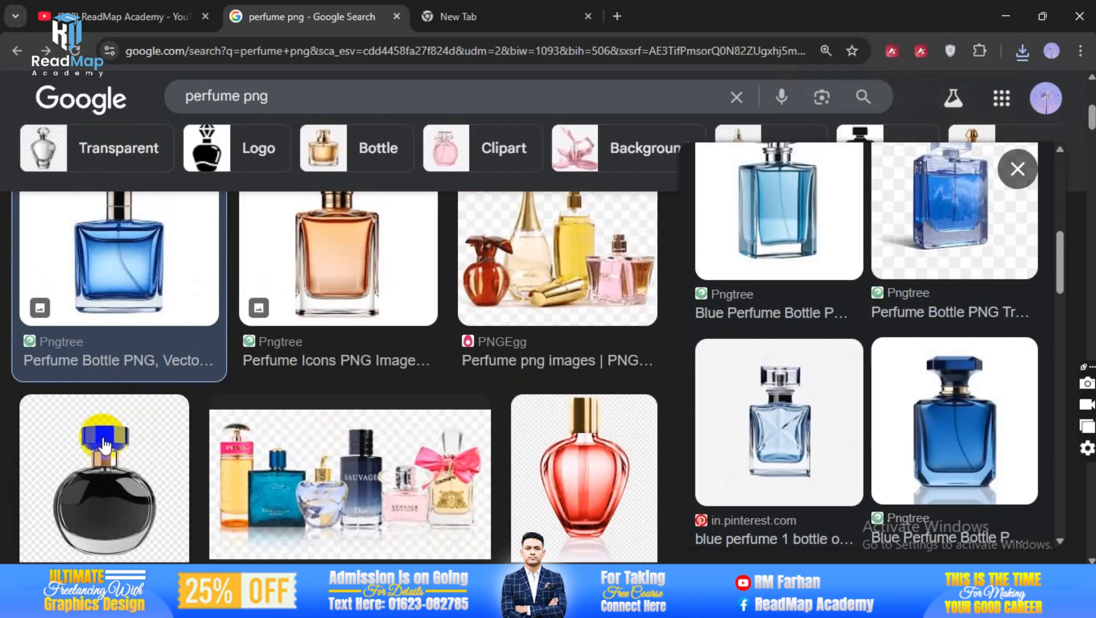
- Preview the orange Pngtree perfume bottle from the "perfume png" image results and bring up its image options
scroll(391, 427, up, 3)
scroll(421, 427, down, 5)
scroll(409, 367, up, 4)
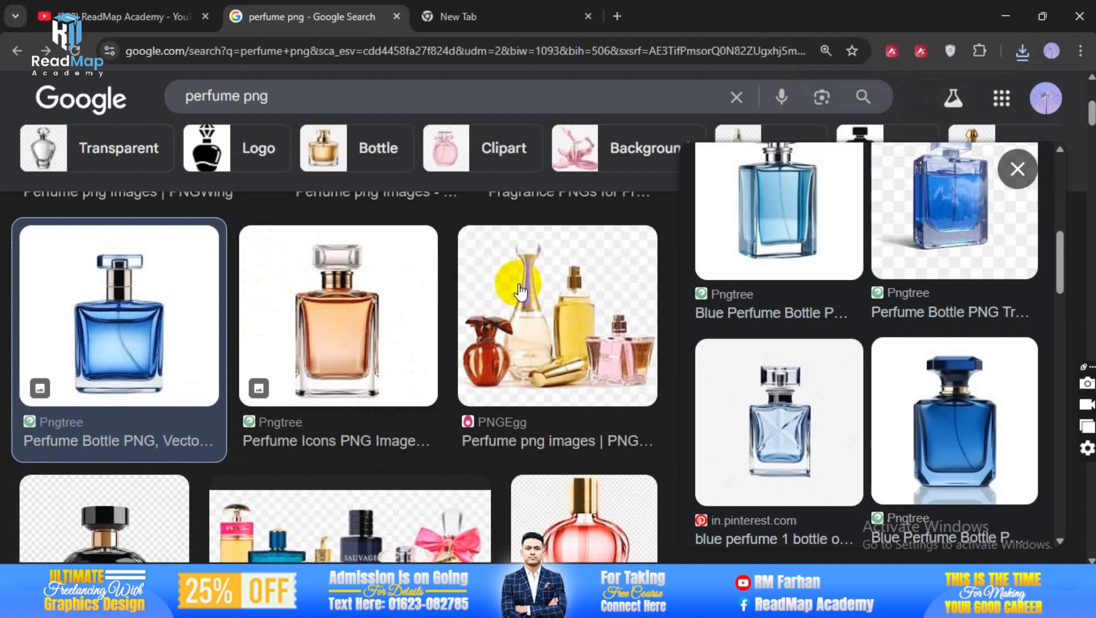
click(342, 324)
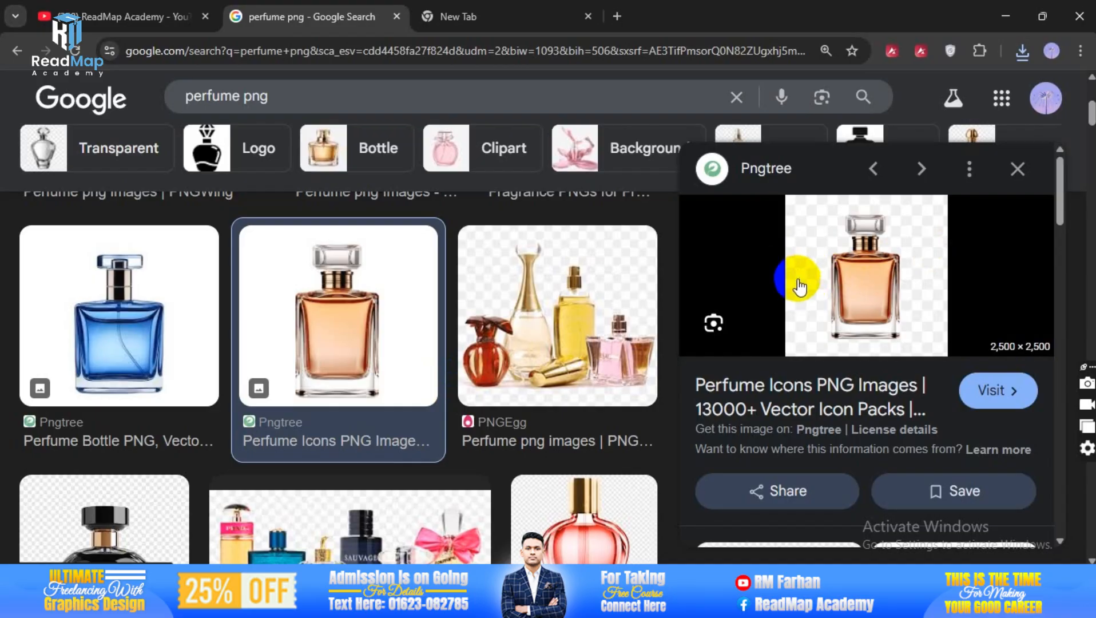
right_click(868, 302)
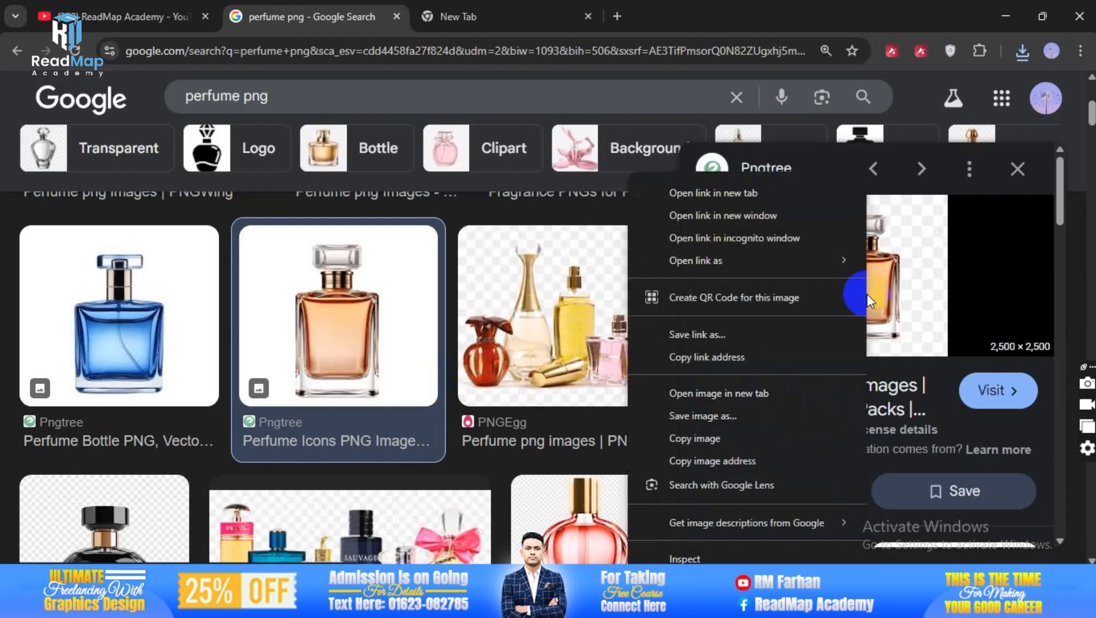
- Find the pink Pngtree perfume bottle in the image results and save its previewed image to the Desktop as a PNG file
scroll(549, 366, down, 4)
scroll(488, 368, down, 10)
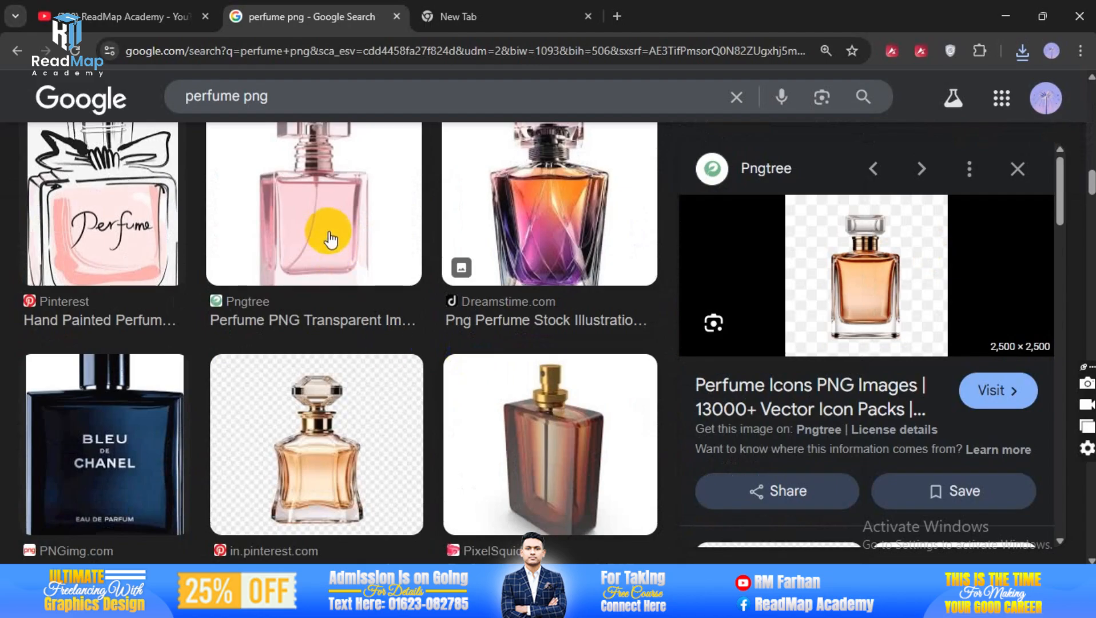
scroll(323, 229, up, 2)
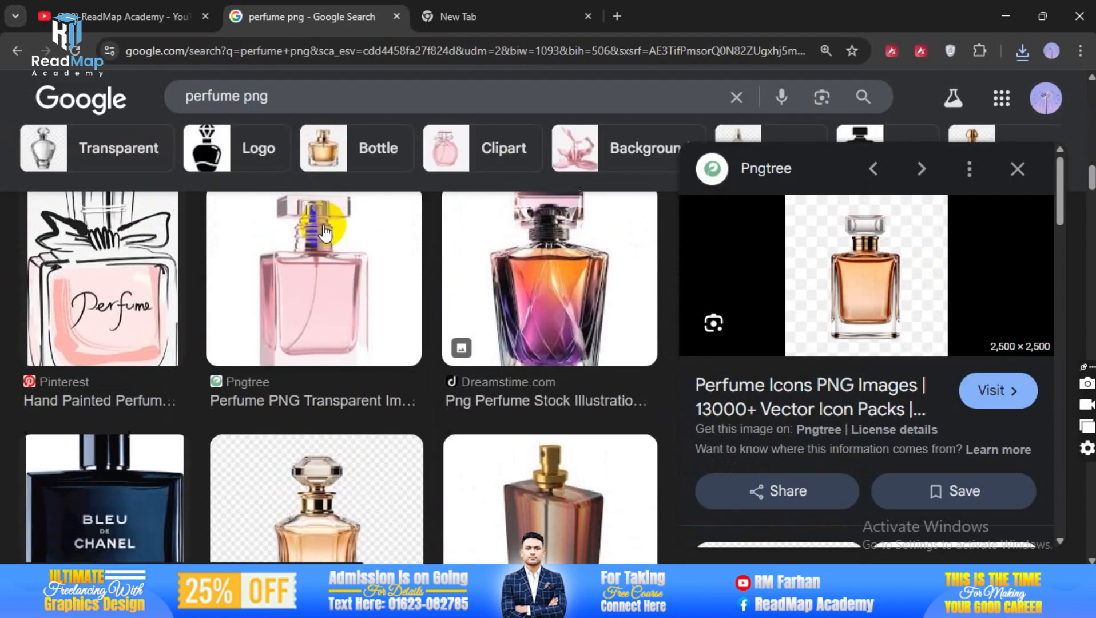
click(312, 301)
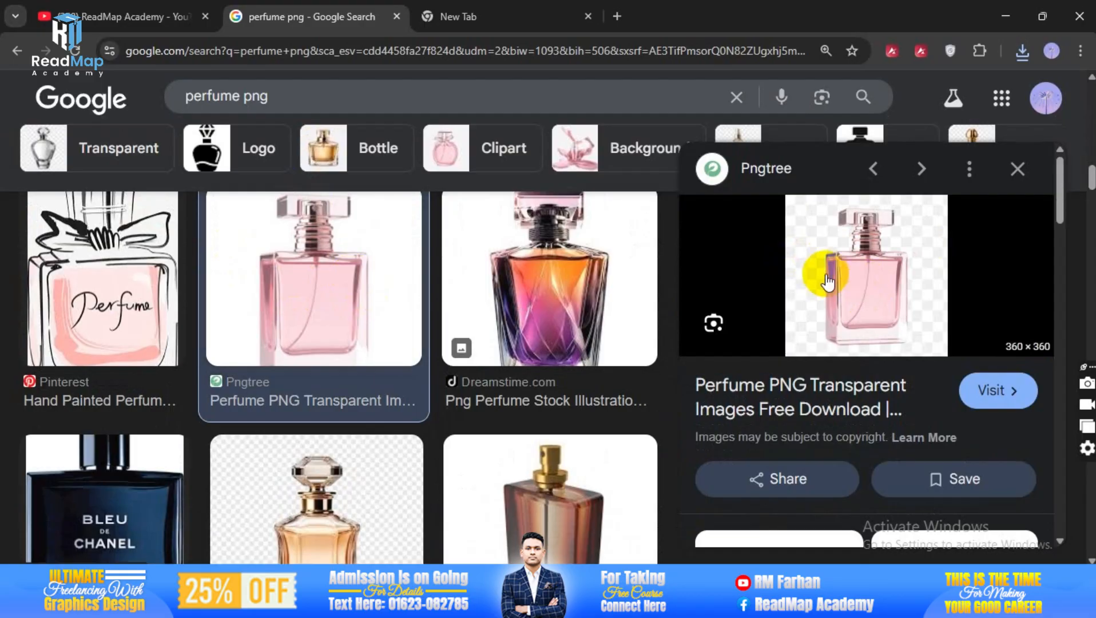
right_click(853, 276)
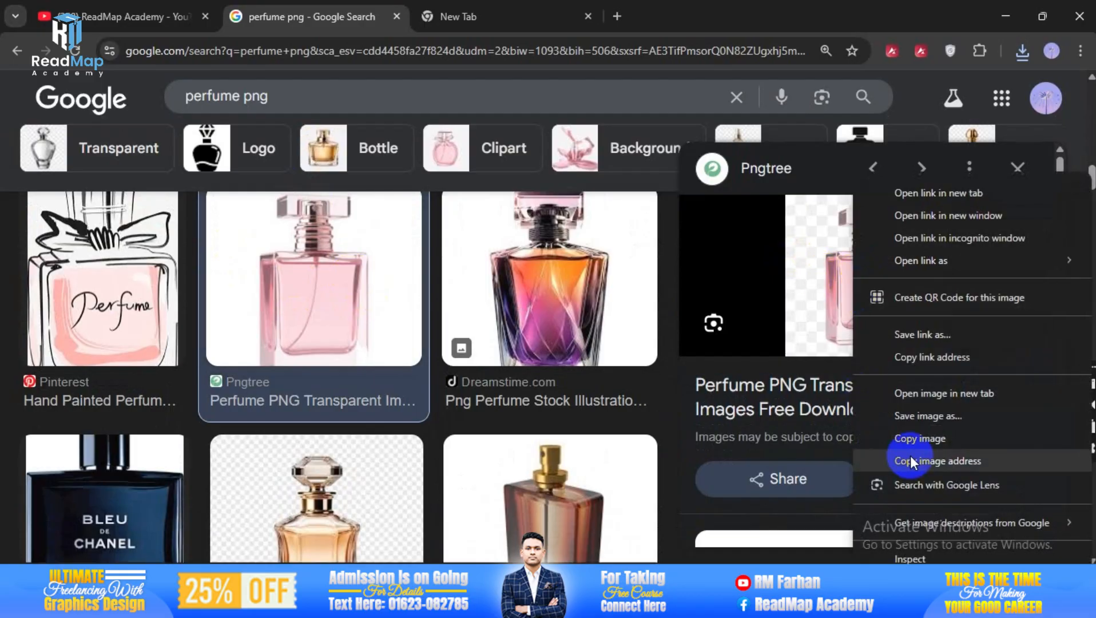
click(915, 416)
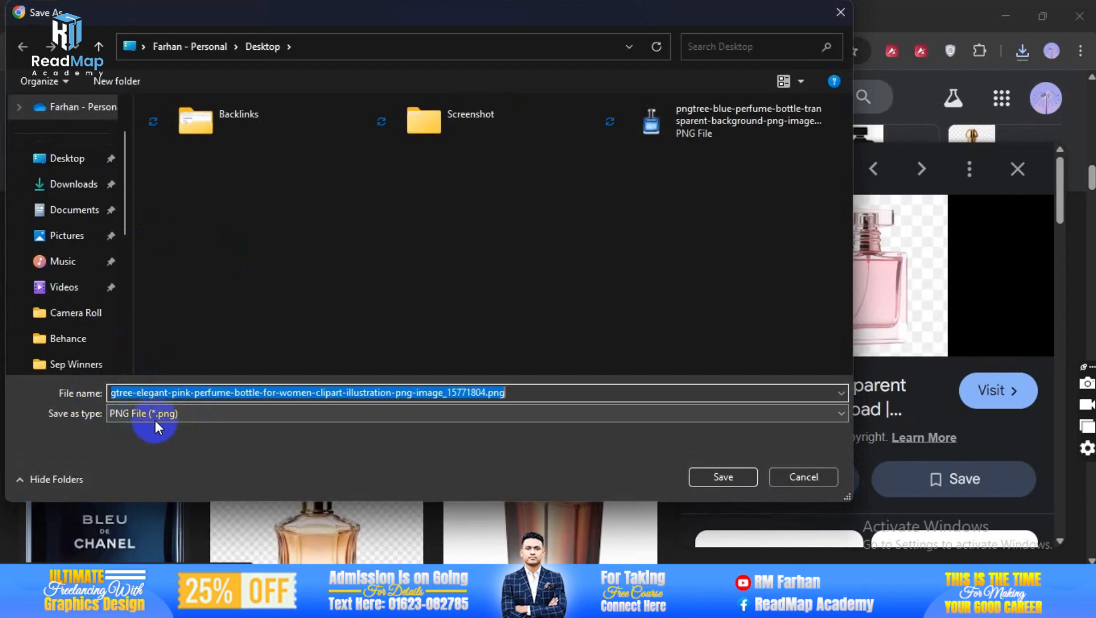
click(723, 476)
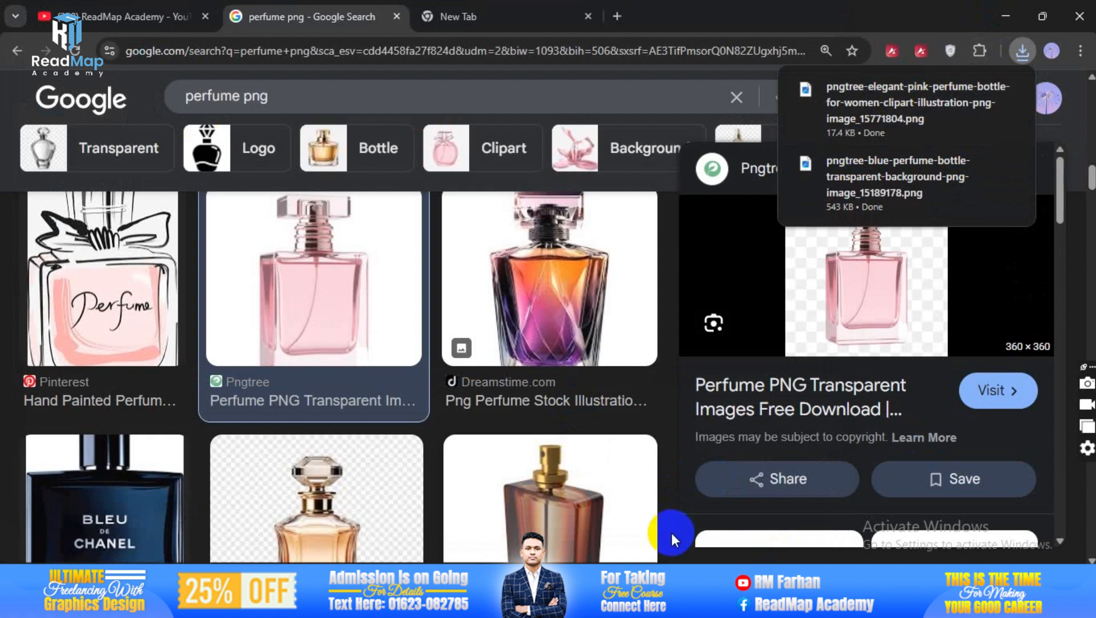
- Switch to Photoshop and start placing an embedded image, browsing to the bottle PNG files in the Desktop folder
click(663, 604)
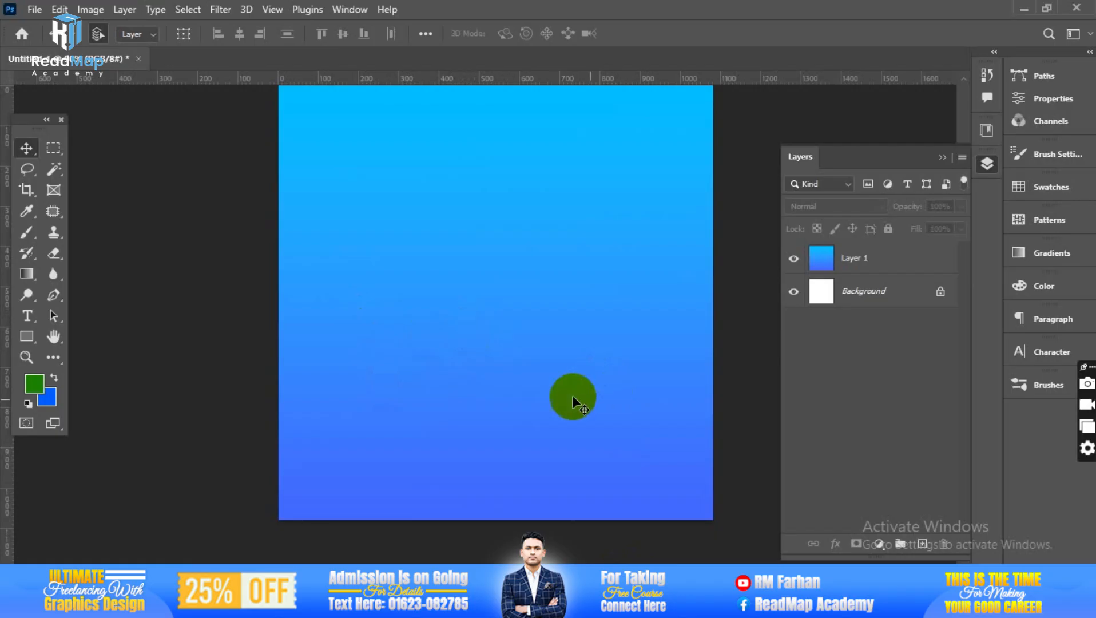
click(34, 9)
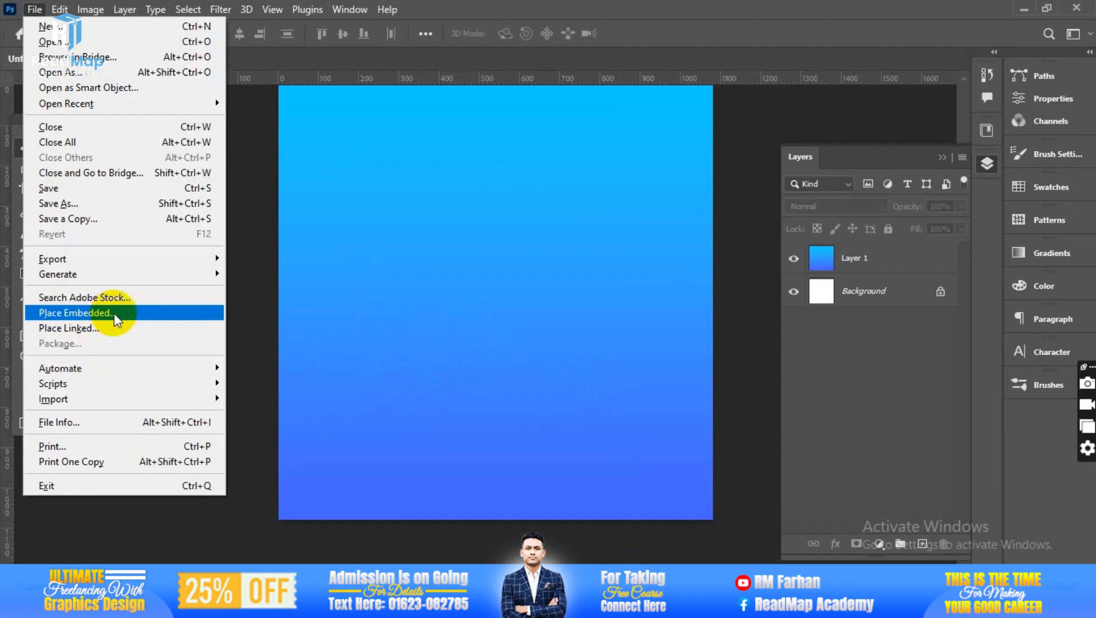
click(86, 312)
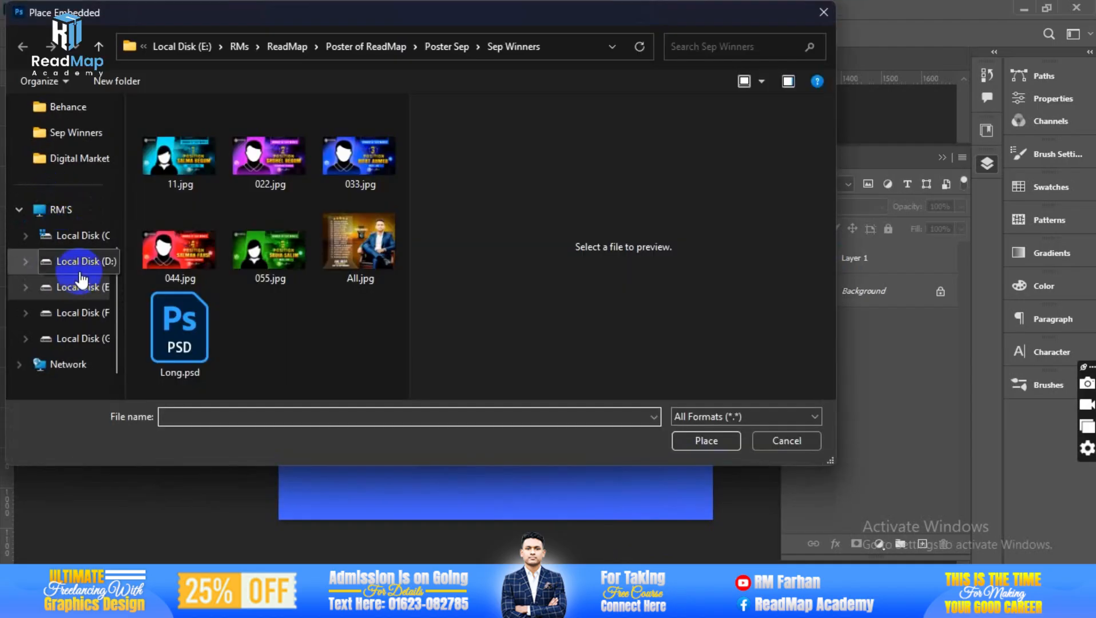
scroll(69, 166, up, 5)
click(67, 214)
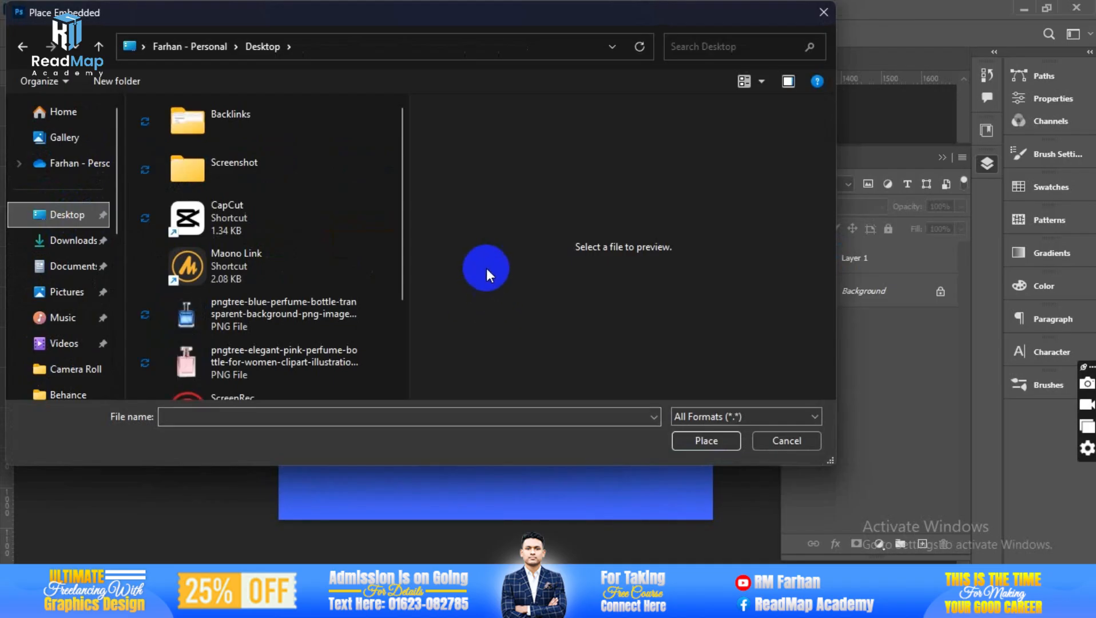
scroll(274, 257, down, 2)
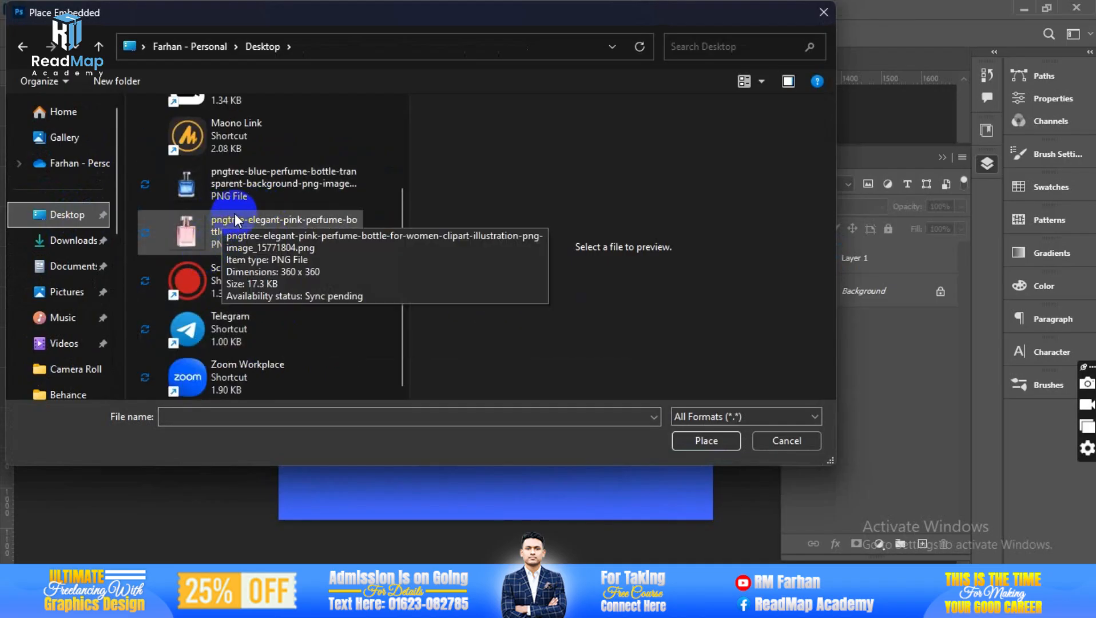
- Compare the blue and pink bottle previews and place the pink perfume bottle PNG over the blue gradient at its default size
click(246, 187)
click(250, 238)
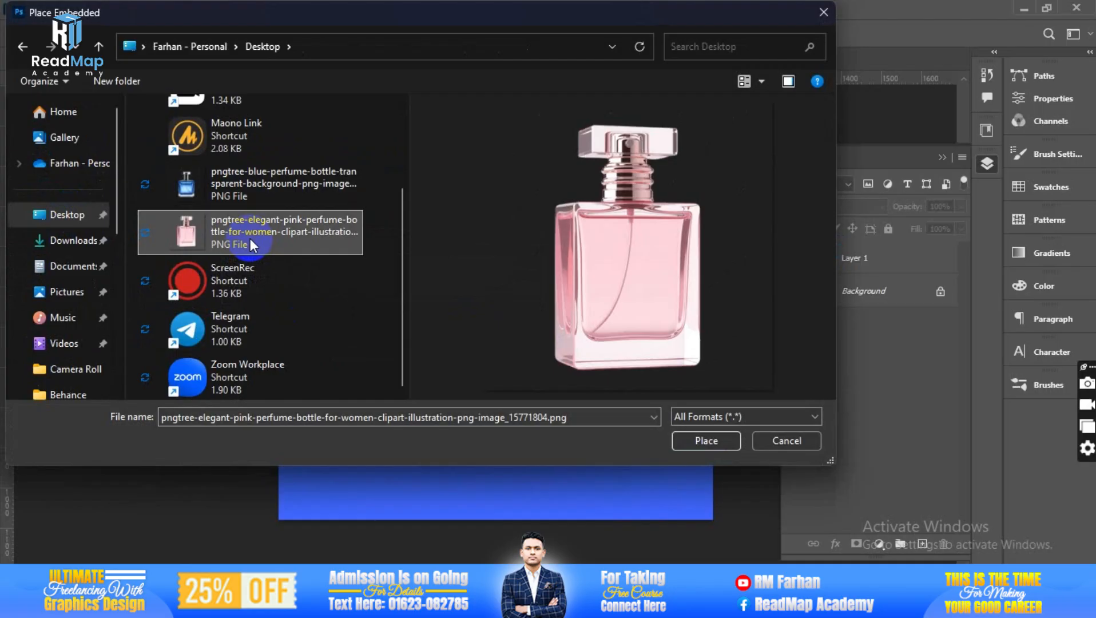
click(258, 195)
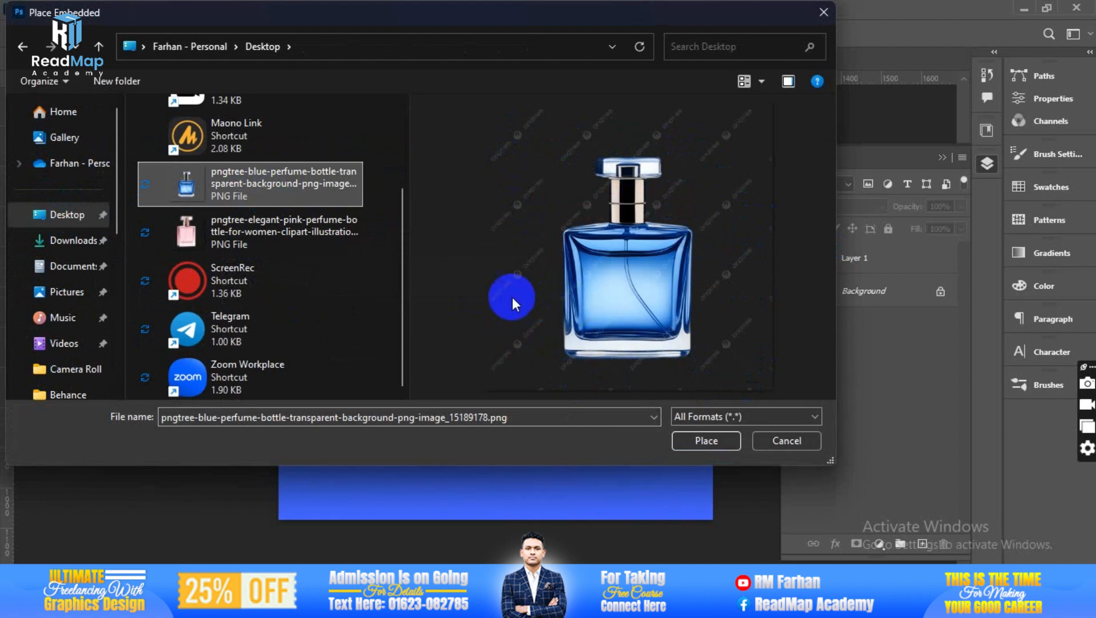
click(269, 230)
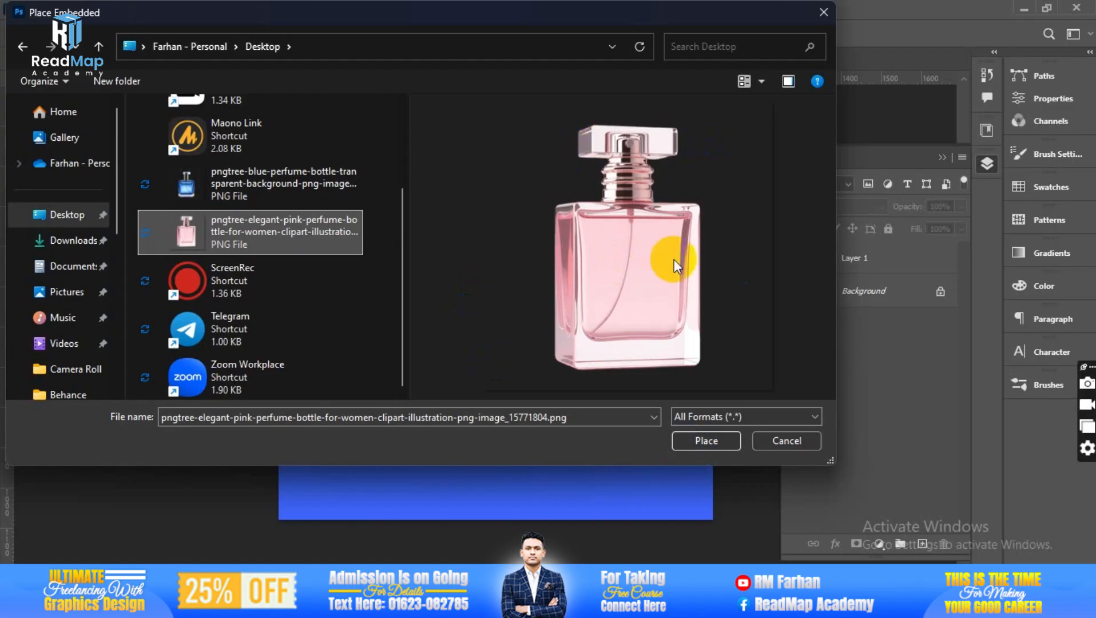
click(702, 442)
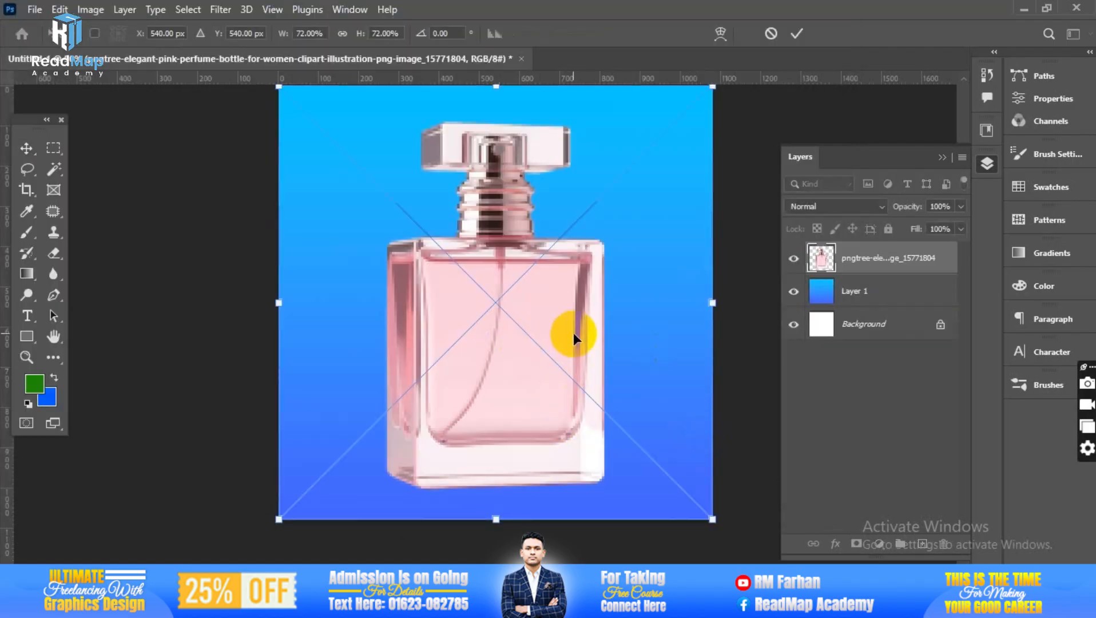
click(797, 40)
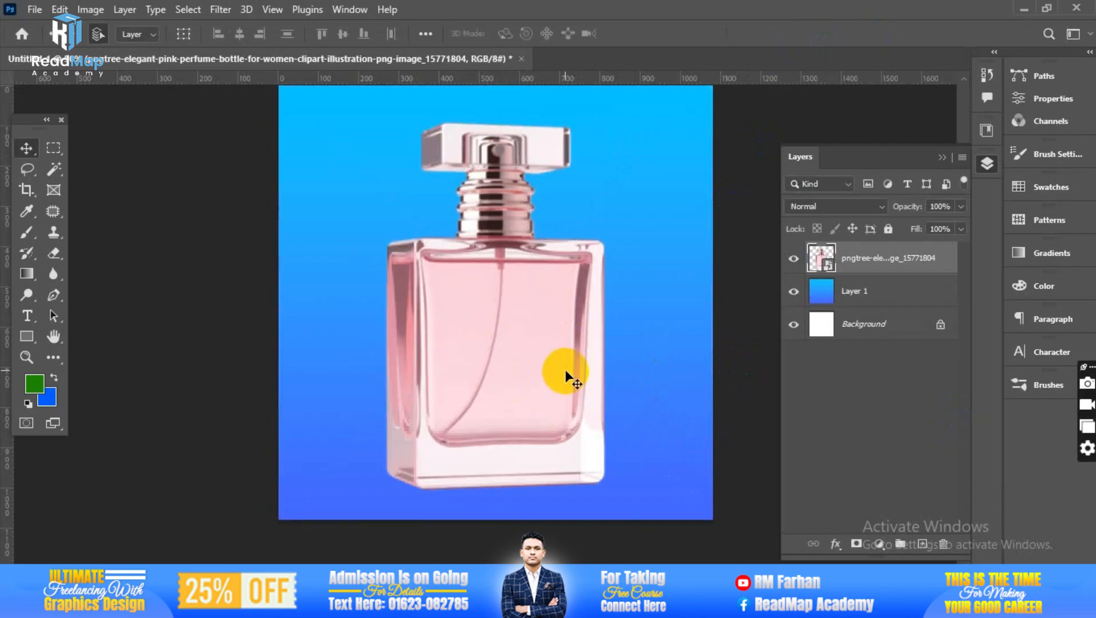
- Scale the placed pink bottle smart object up to about 89%, and back down to about 34%
key(ctrl+minus)
key(ctrl+plus)
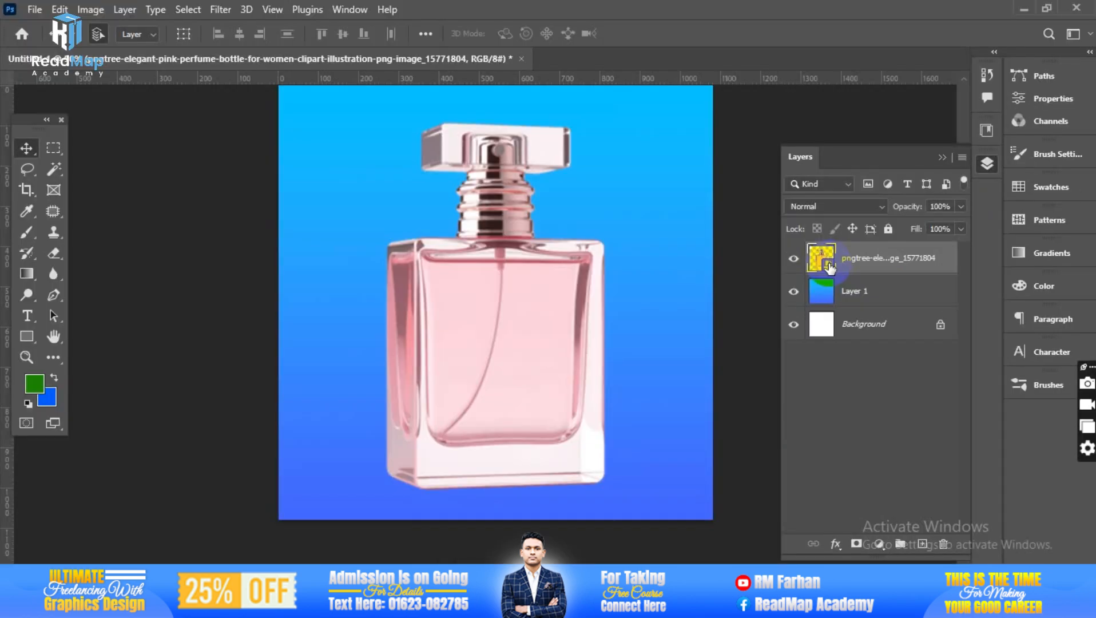
click(689, 331)
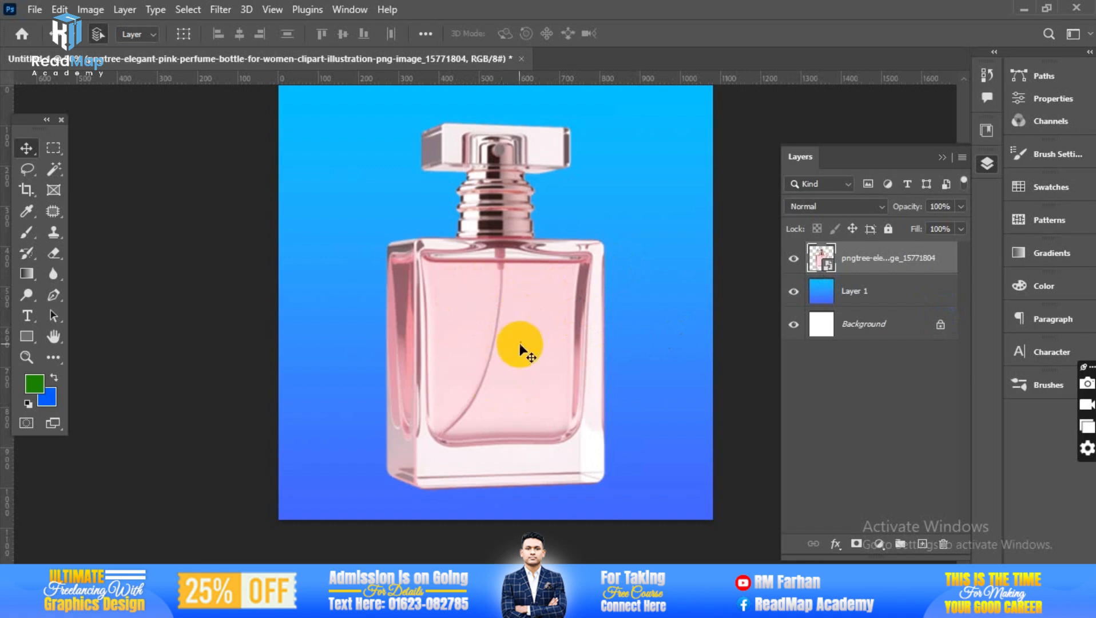
key(ctrl+t)
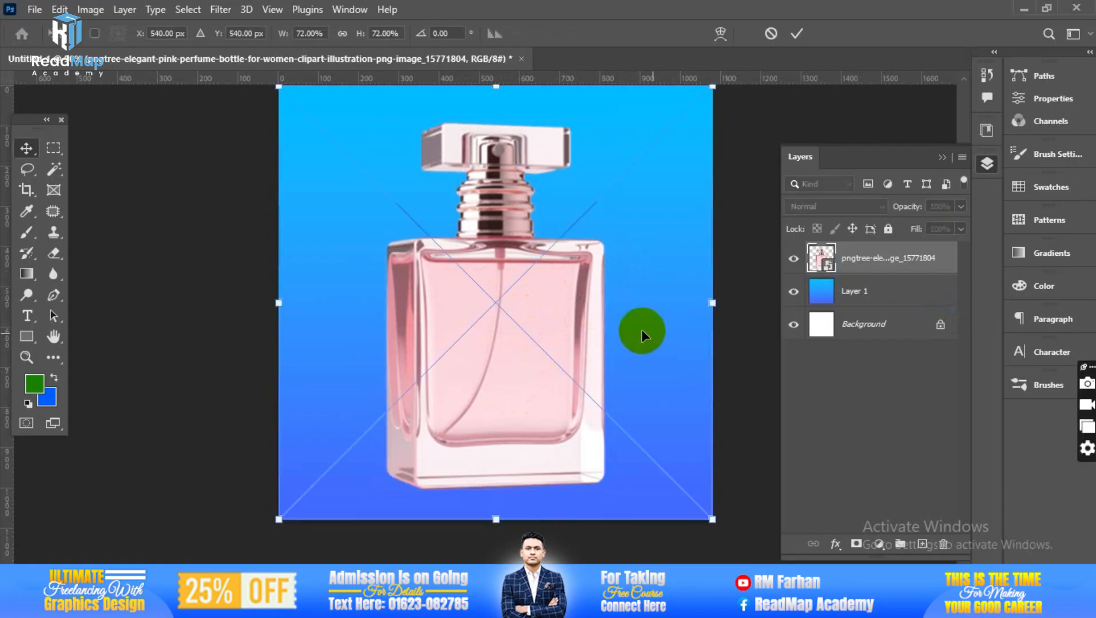
drag(719, 312, 770, 342)
click(797, 33)
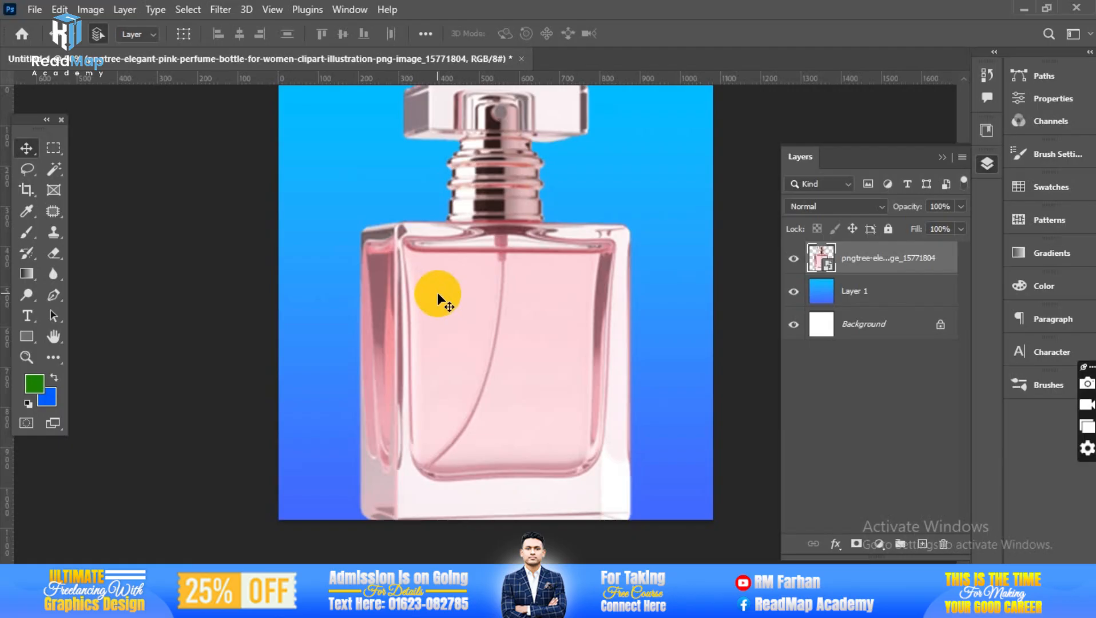
key(ctrl+t)
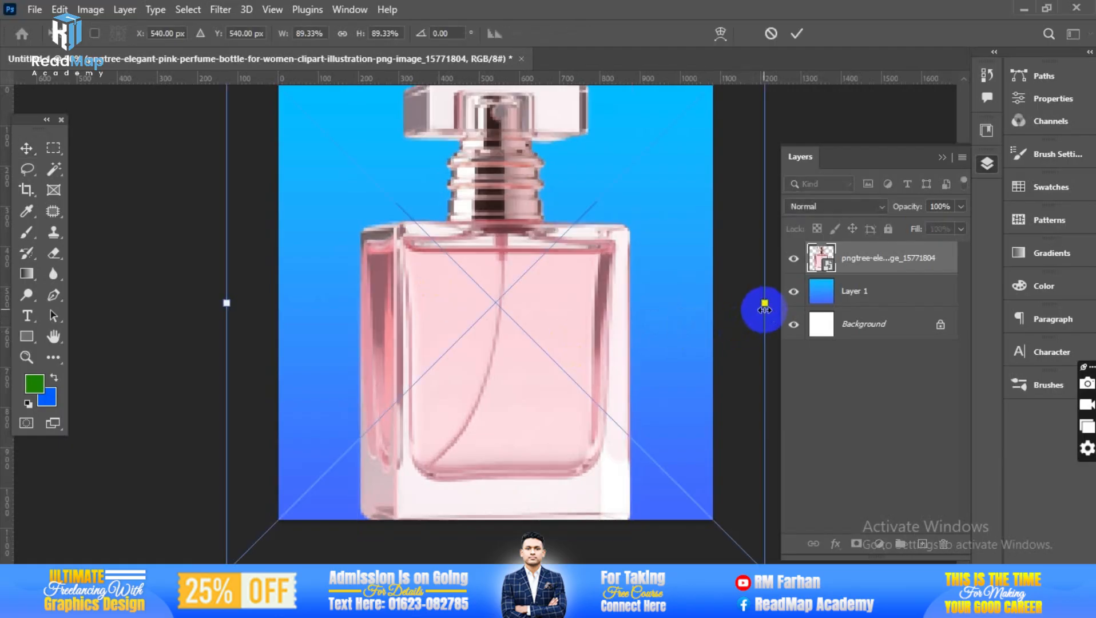
drag(764, 308, 607, 342)
click(796, 33)
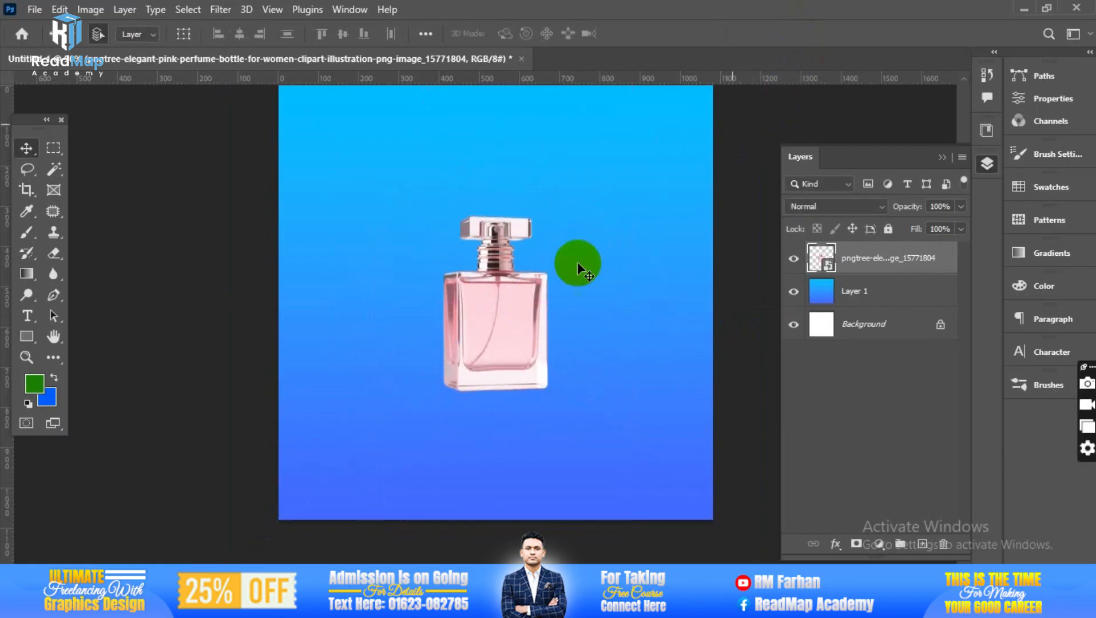
- Enlarge the pink bottle smart object to about 80% with Free Transform
click(468, 323)
key(ctrl+t)
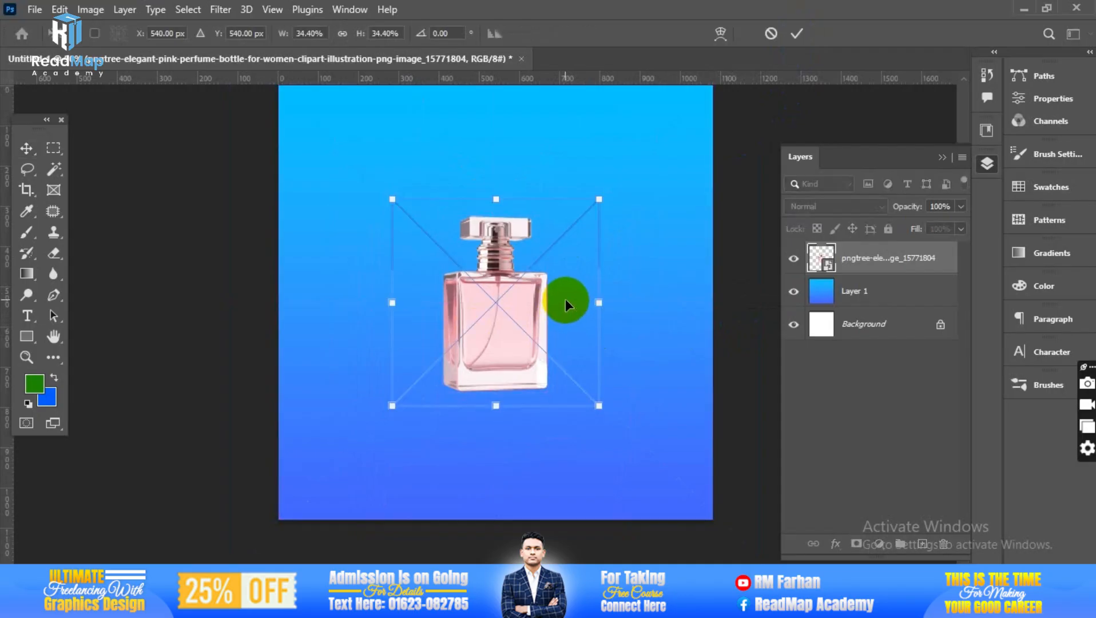
drag(592, 301, 736, 367)
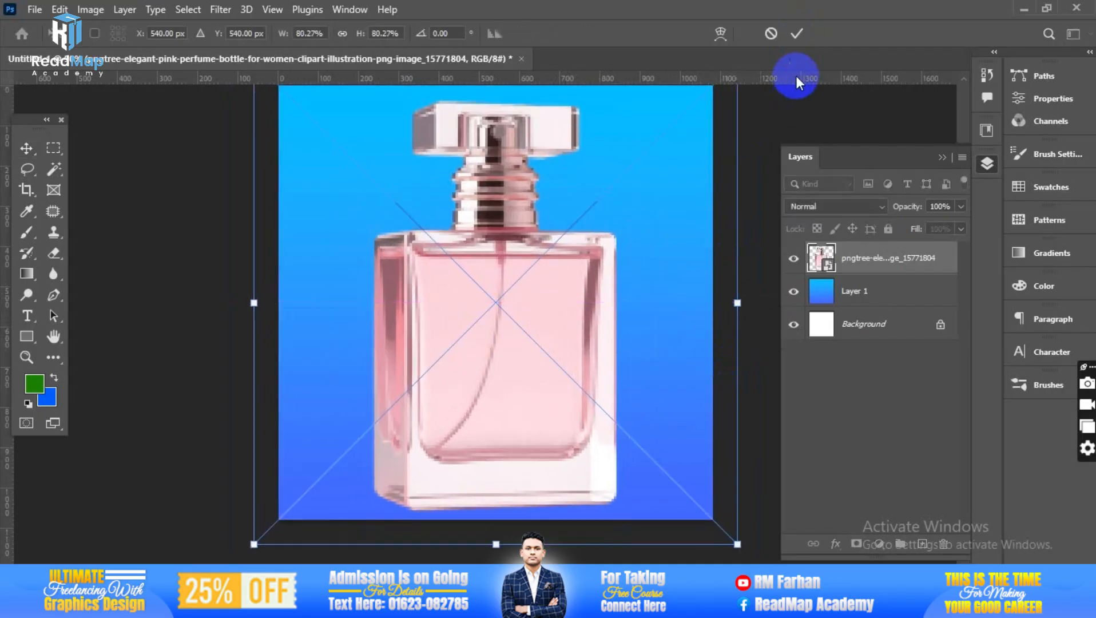
click(796, 34)
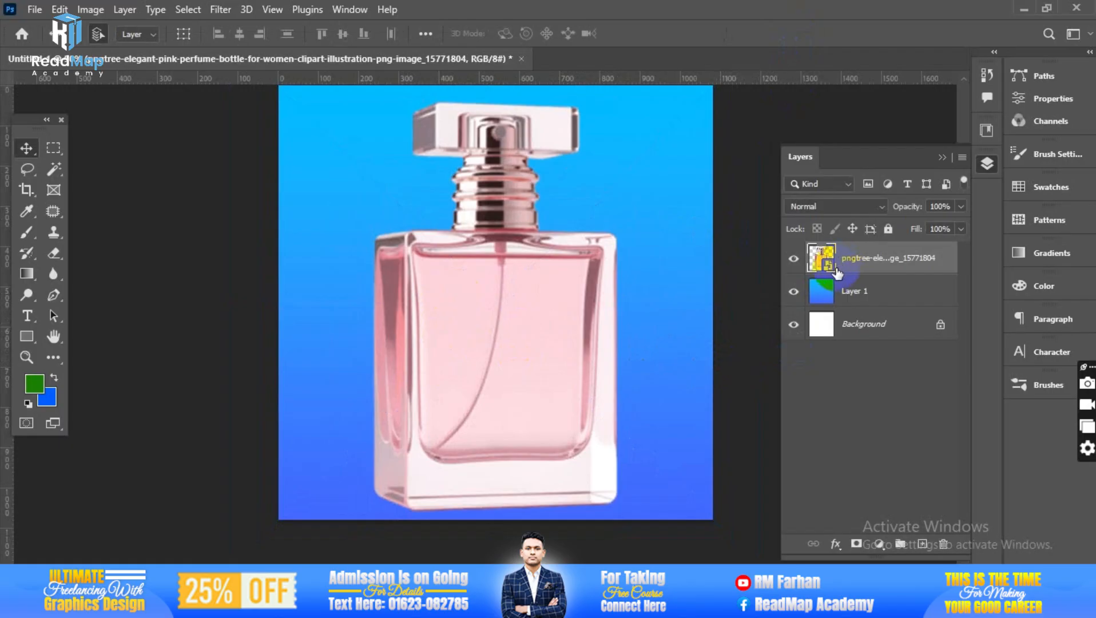
- Rasterize the pink bottle layer and enlarge it proportionally until the bottle spans the full canvas width
right_click(870, 260)
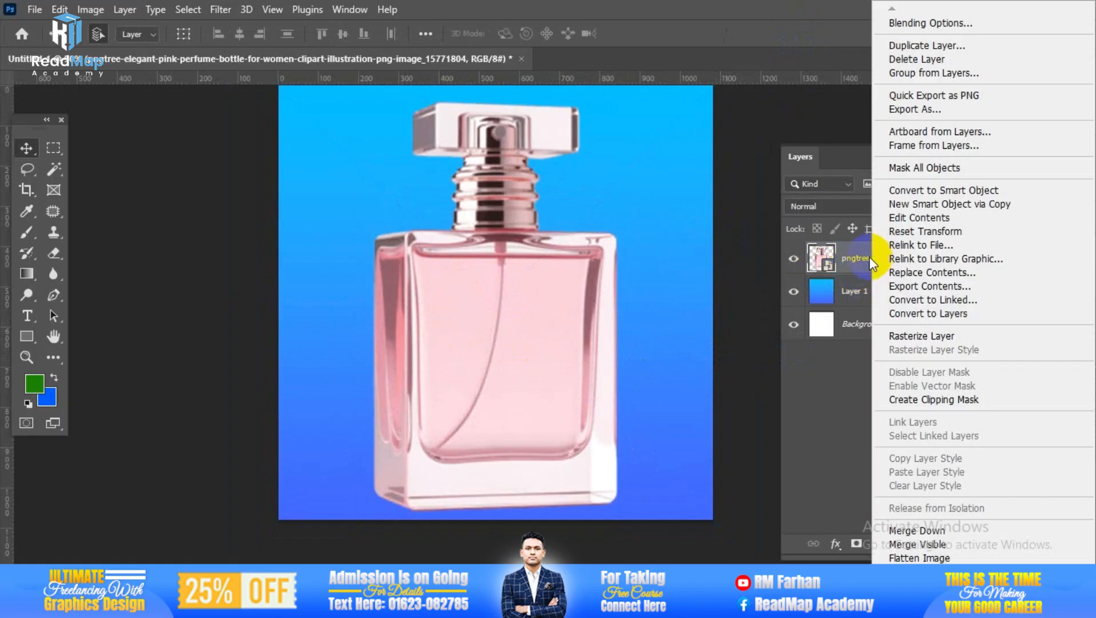
click(926, 338)
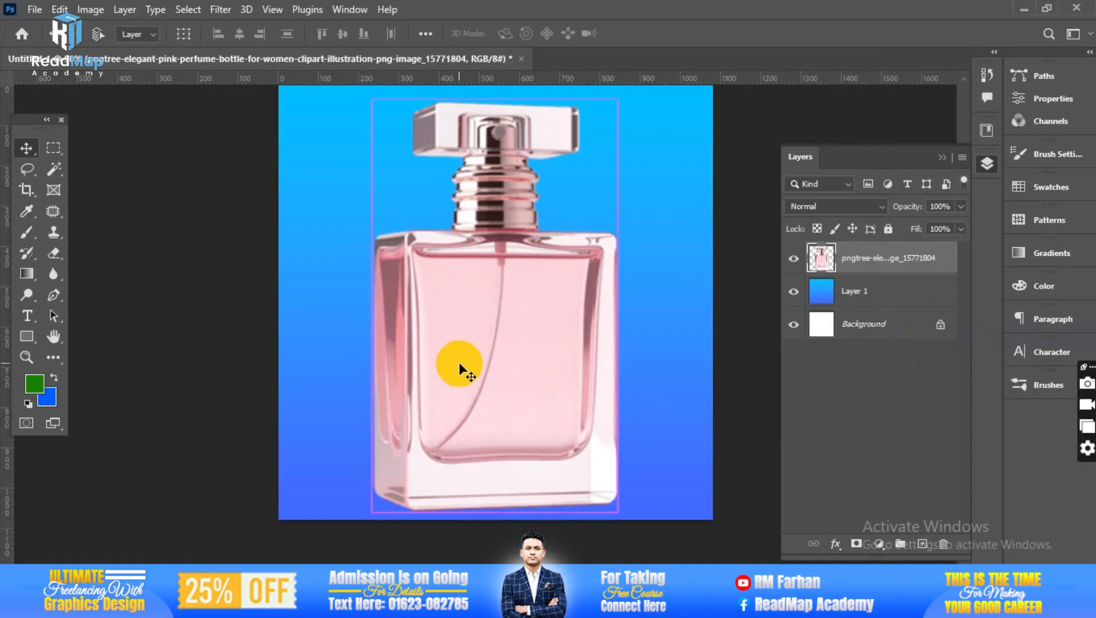
key(ctrl+t)
drag(616, 303, 709, 343)
key(Return)
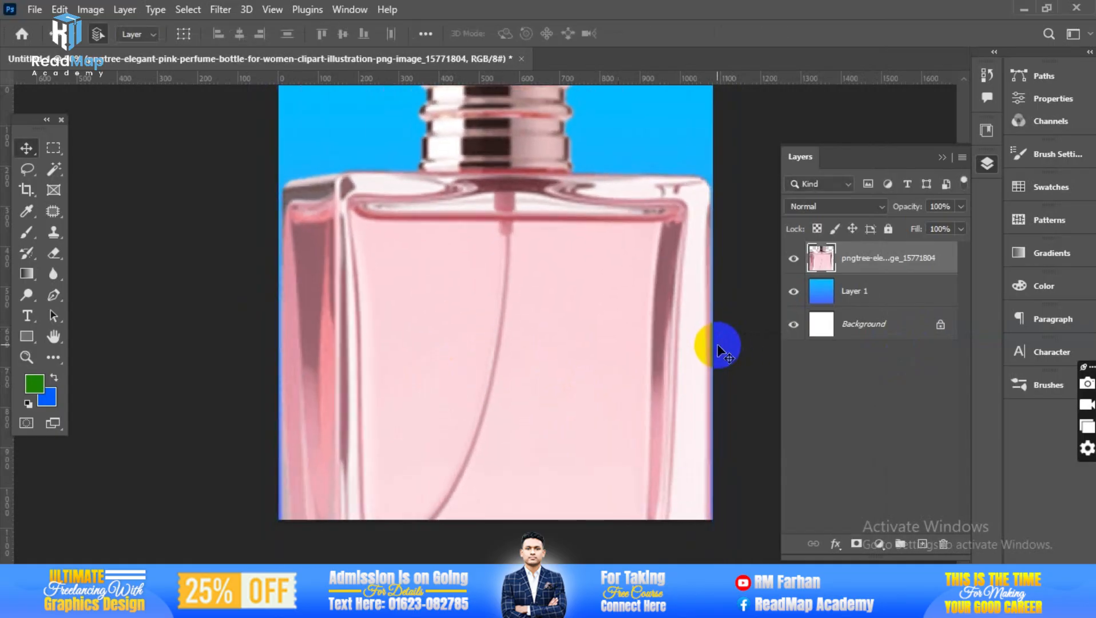
- Shrink the rasterized pink bottle proportionally to about 21% with Free Transform
key(ctrl+t)
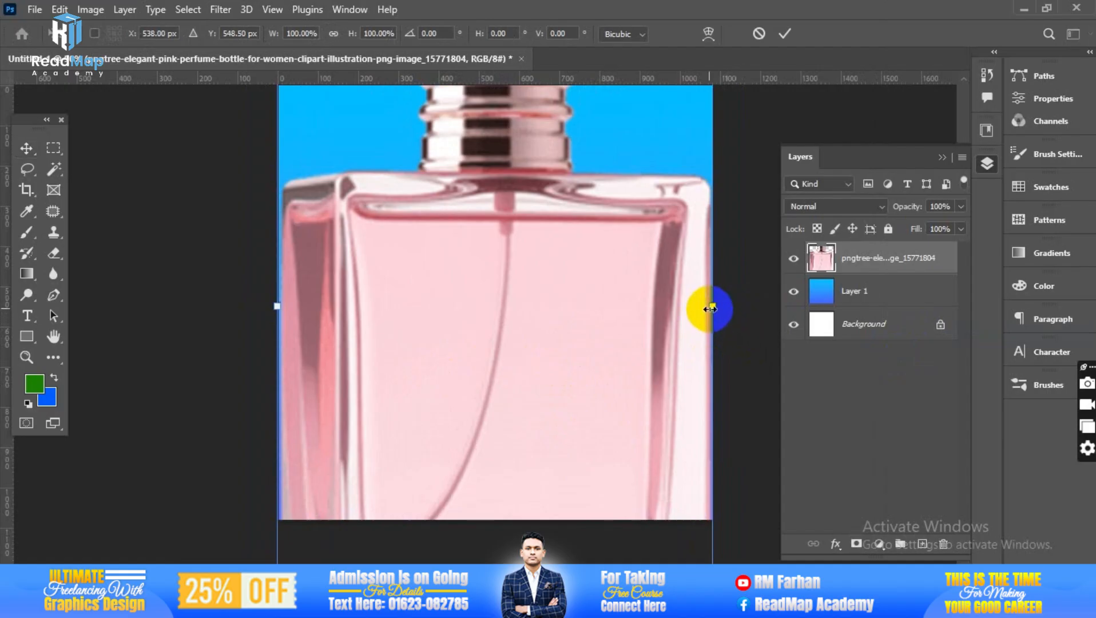
drag(707, 310, 536, 356)
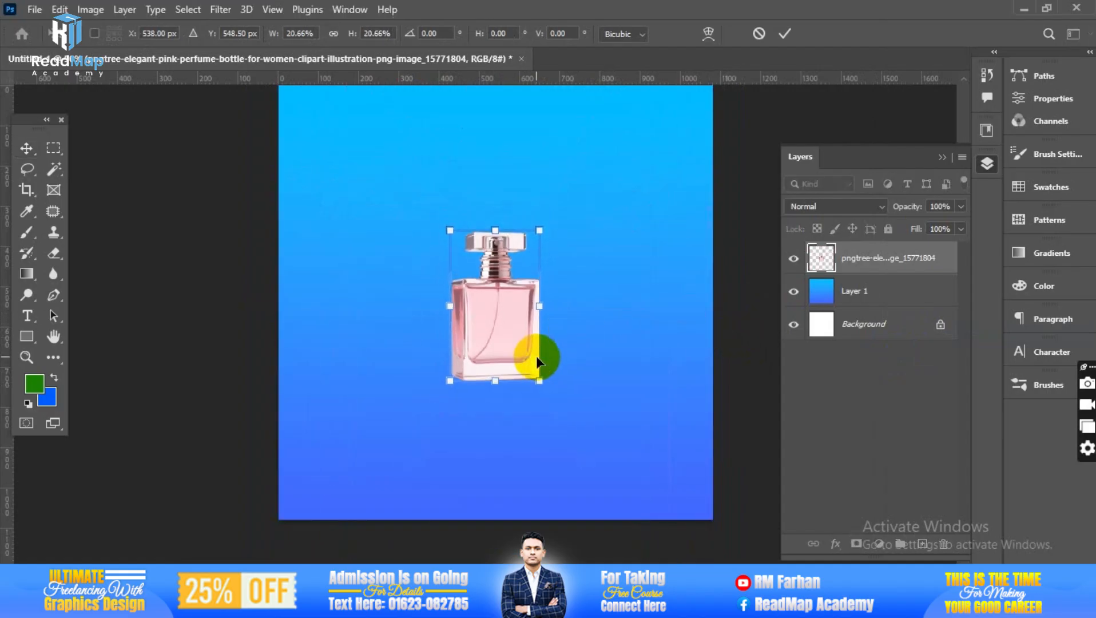
key(Return)
- Enlarge the rasterized bottle proportionally to about 295% and check its sharpness up close
key(ctrl+t)
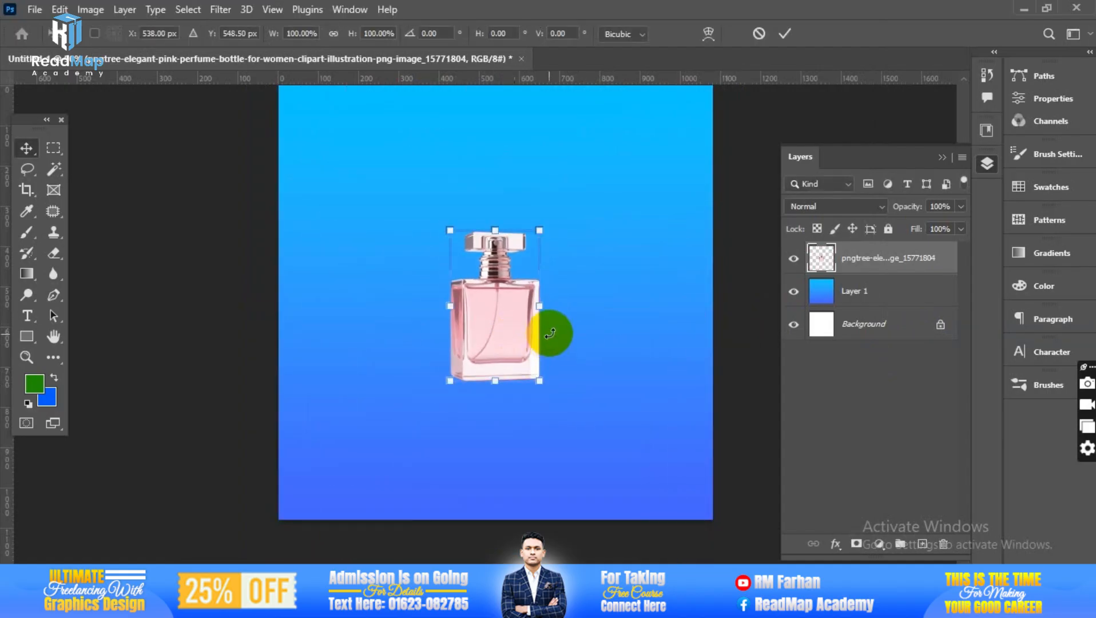
drag(539, 307, 625, 347)
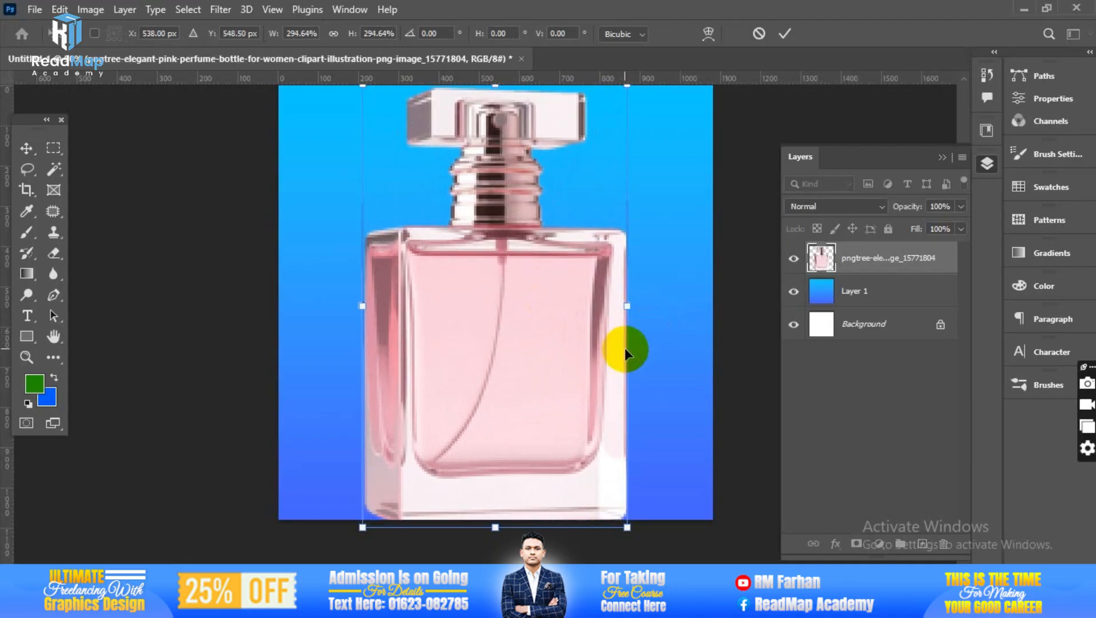
key(Return)
key(ctrl+plus)
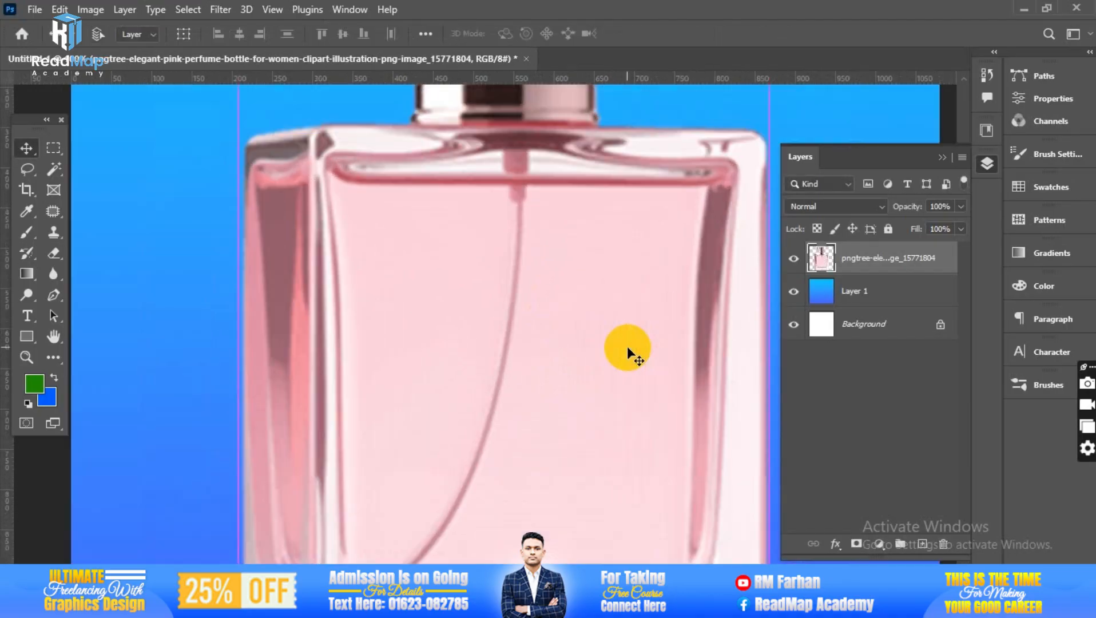
key(ctrl+minus)
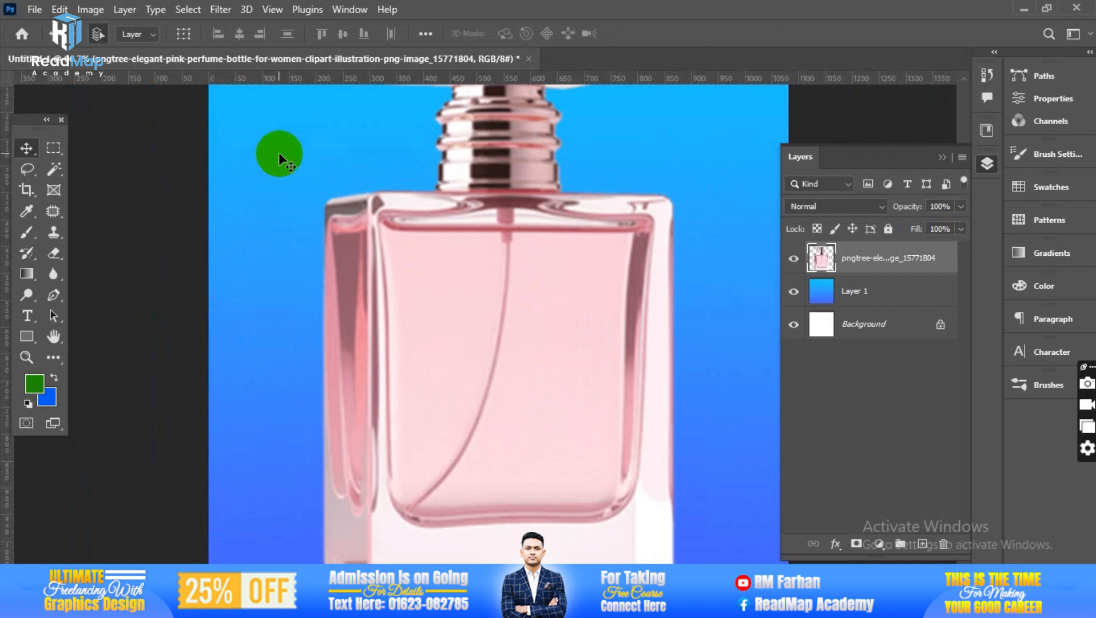
key(ctrl+minus)
- Scale the rasterized bottle up to about 183% so that it extends beyond the canvas width
key(ctrl+t)
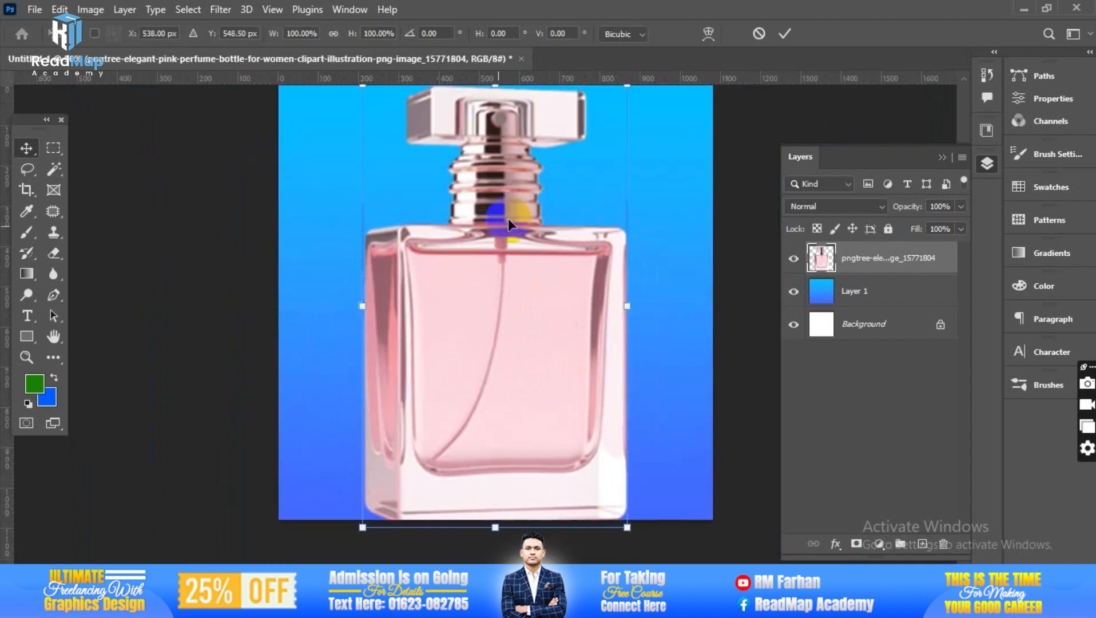
drag(627, 304, 741, 327)
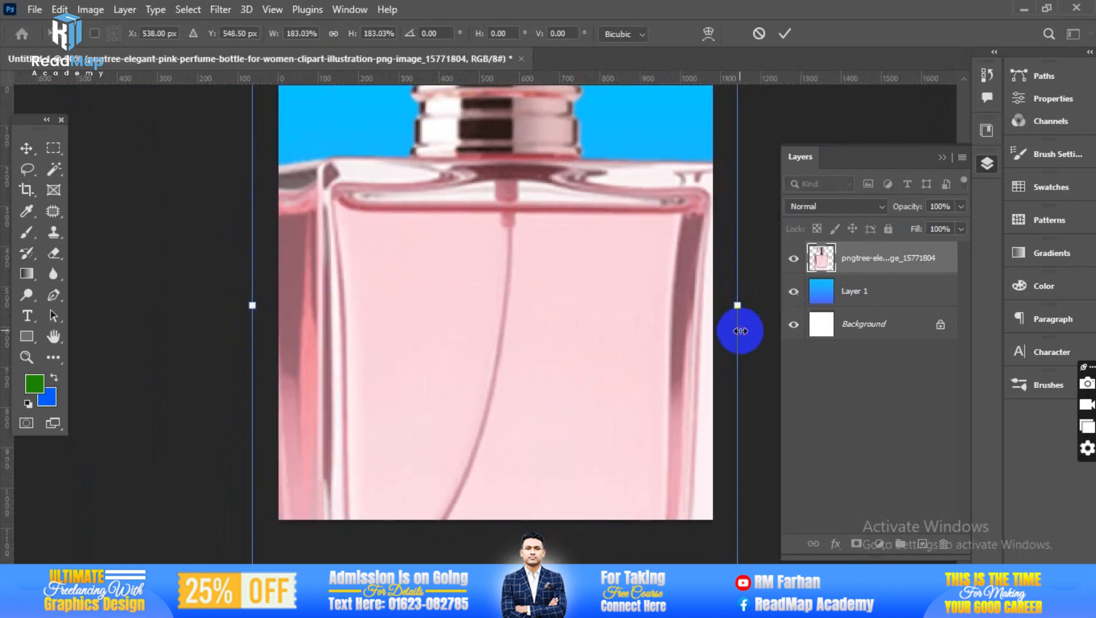
key(Return)
- Reduce the rasterized bottle to about 15% and inspect its image quality at a closer view
key(ctrl+t)
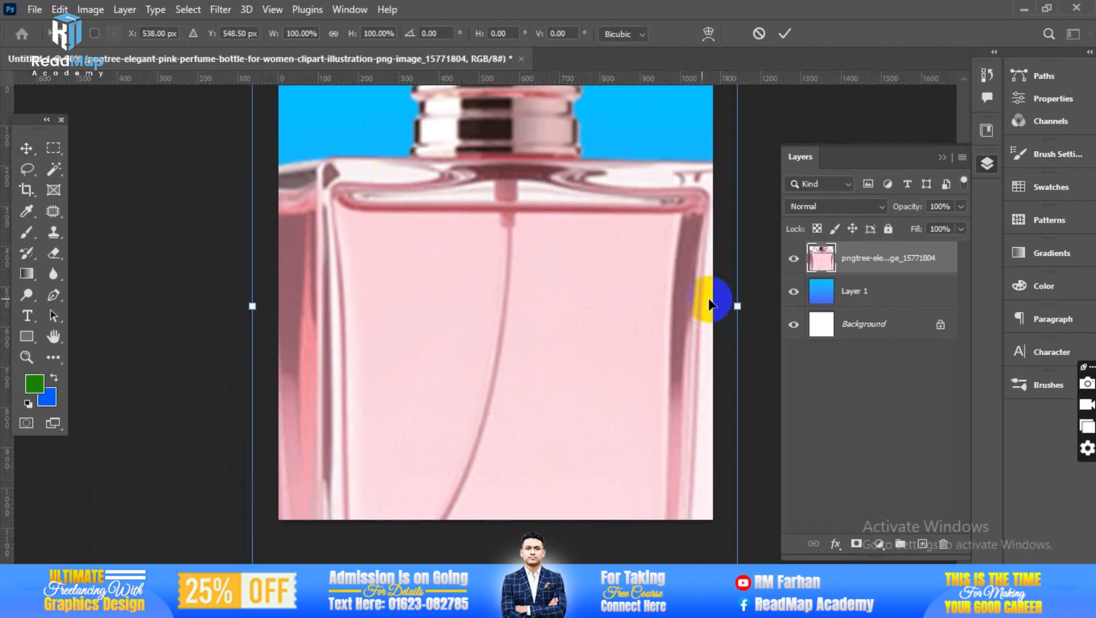
drag(738, 307, 535, 323)
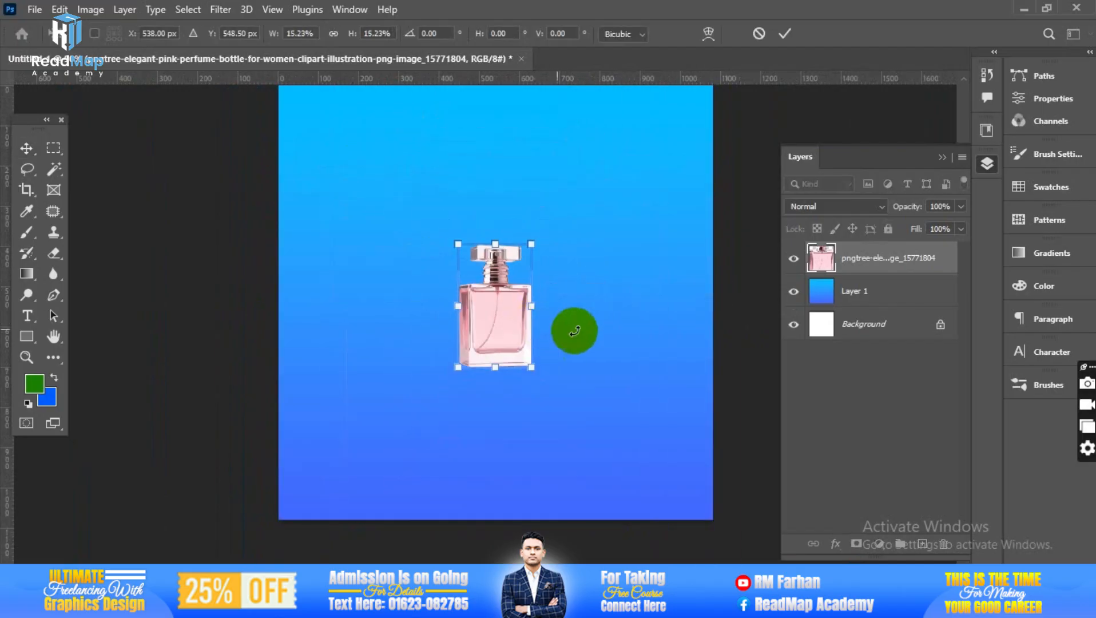
key(Return)
key(ctrl)
key(ctrl+plus)
key(ctrl+plus)
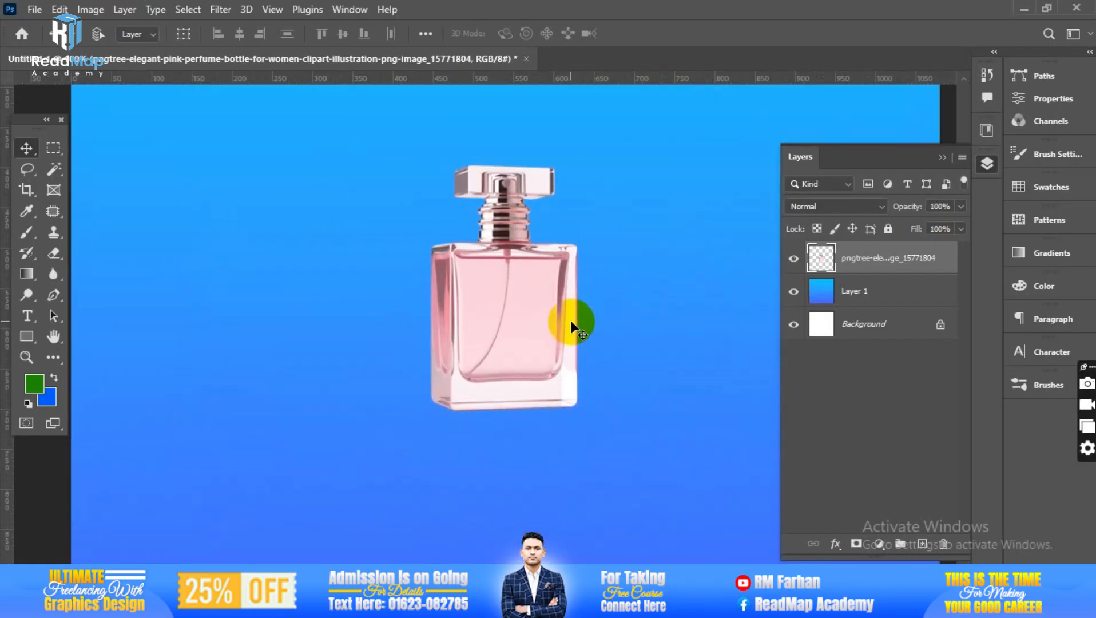
key(ctrl+minus)
key(ctrl+minus)
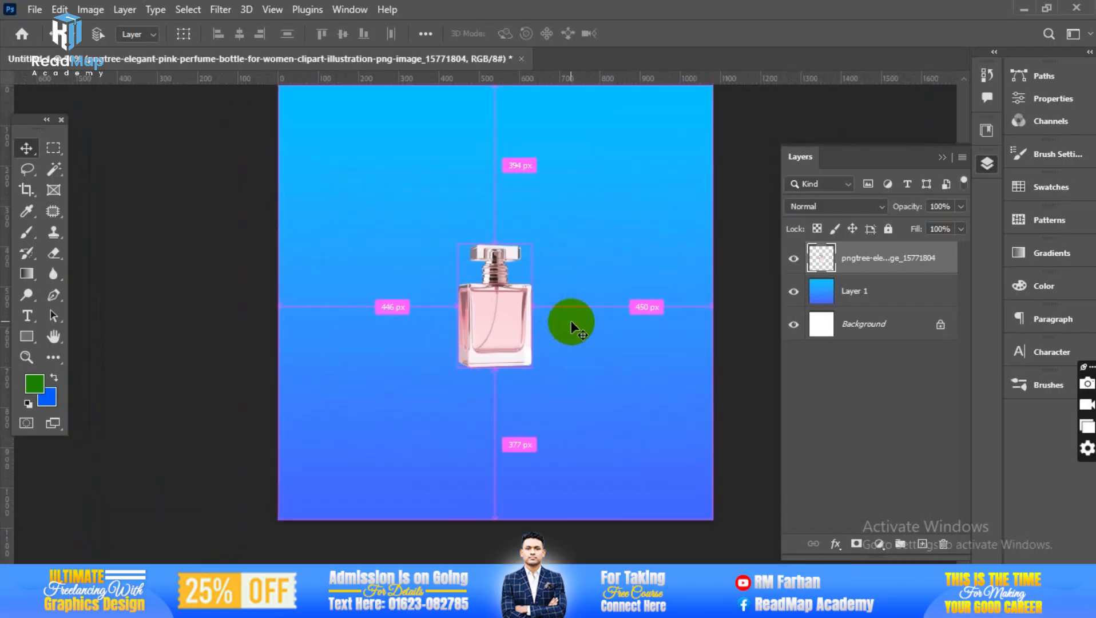
click(537, 313)
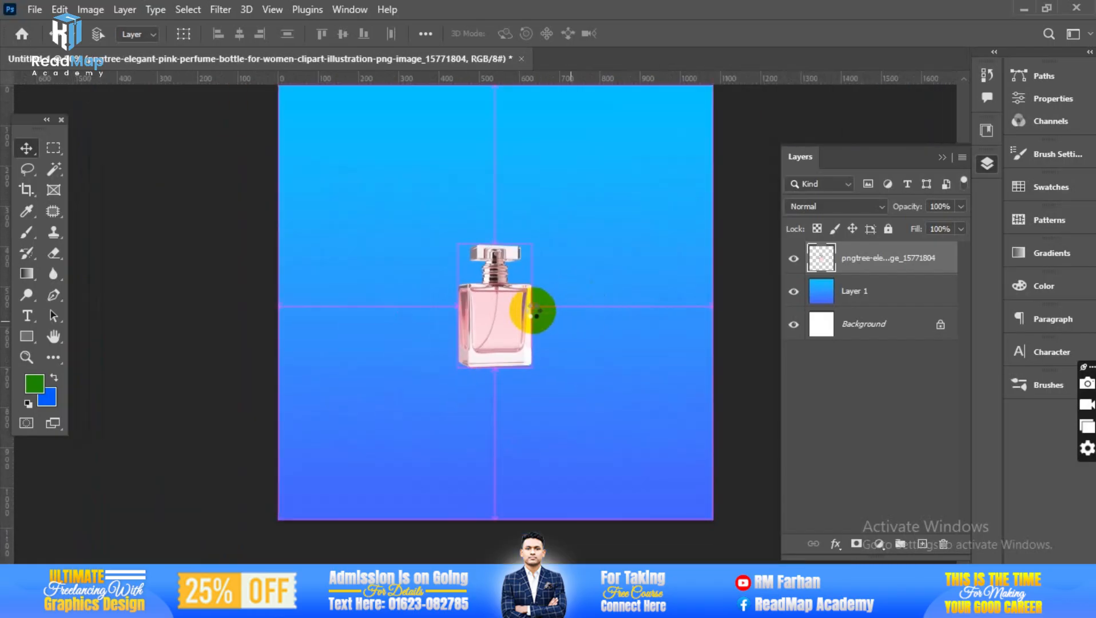
key(t)
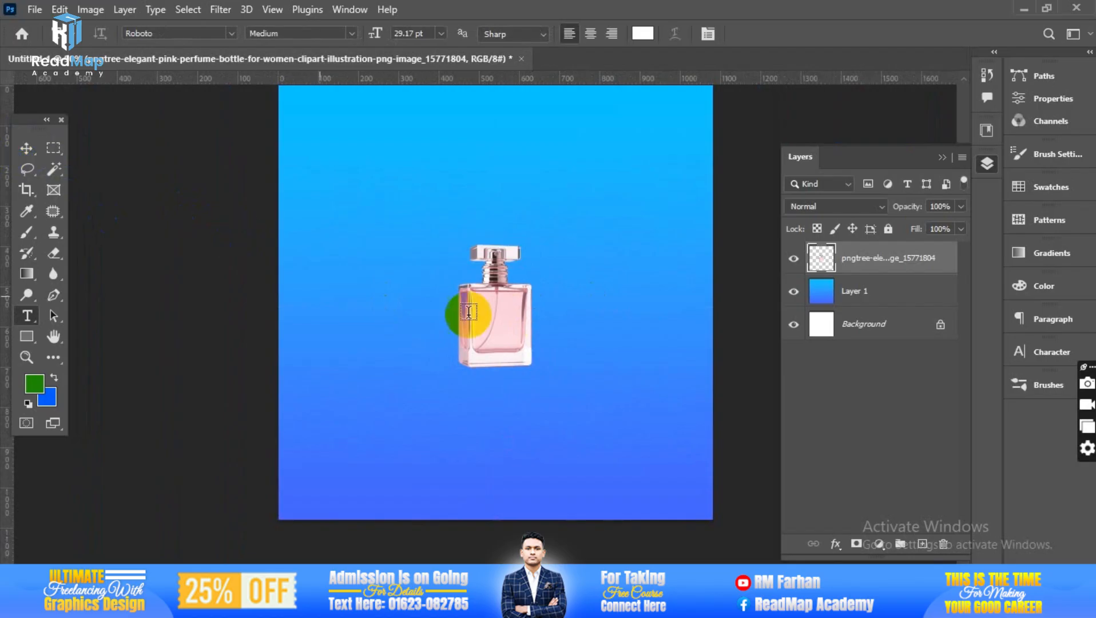
click(493, 319)
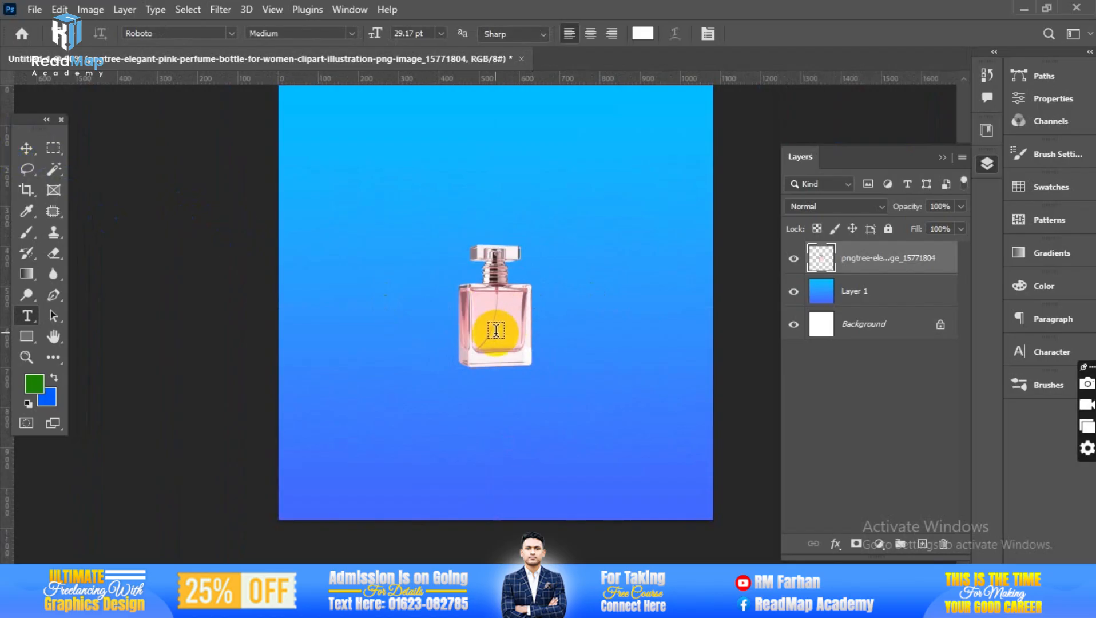
click(27, 150)
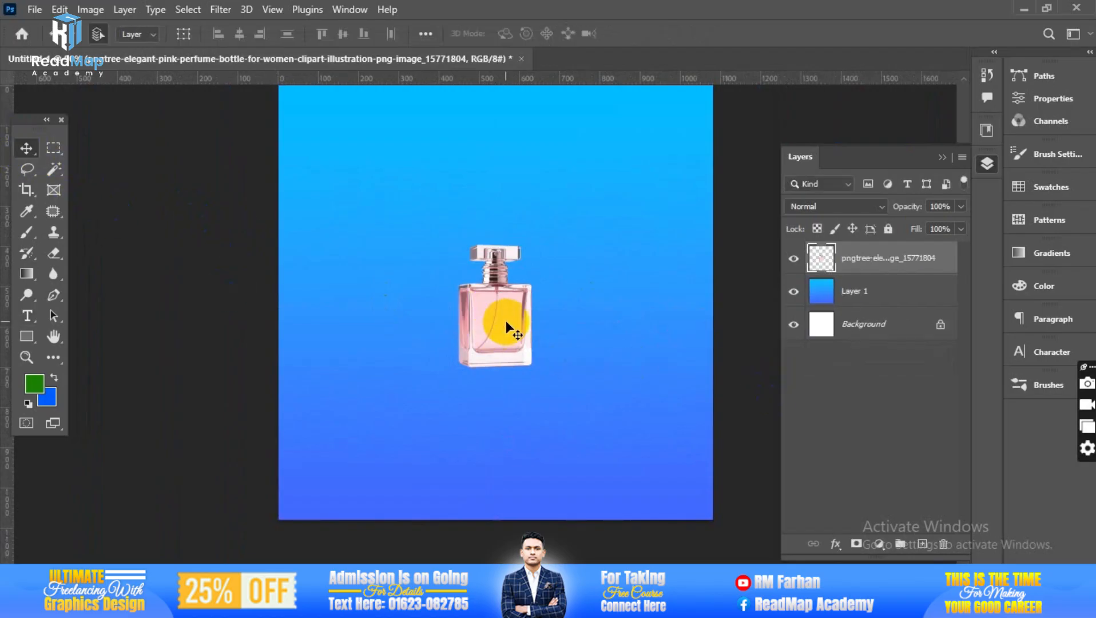
- Enlarge the bottle proportionally to about half the canvas width and convert its layer to a smart object
key(ctrl+t)
drag(538, 310, 609, 350)
key(Return)
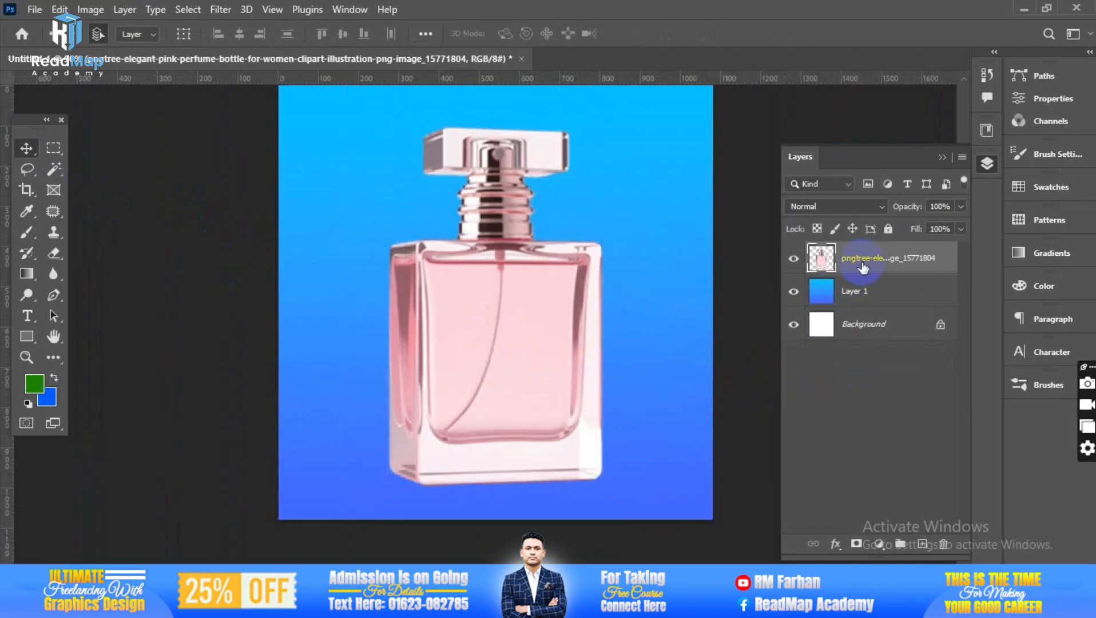
right_click(881, 258)
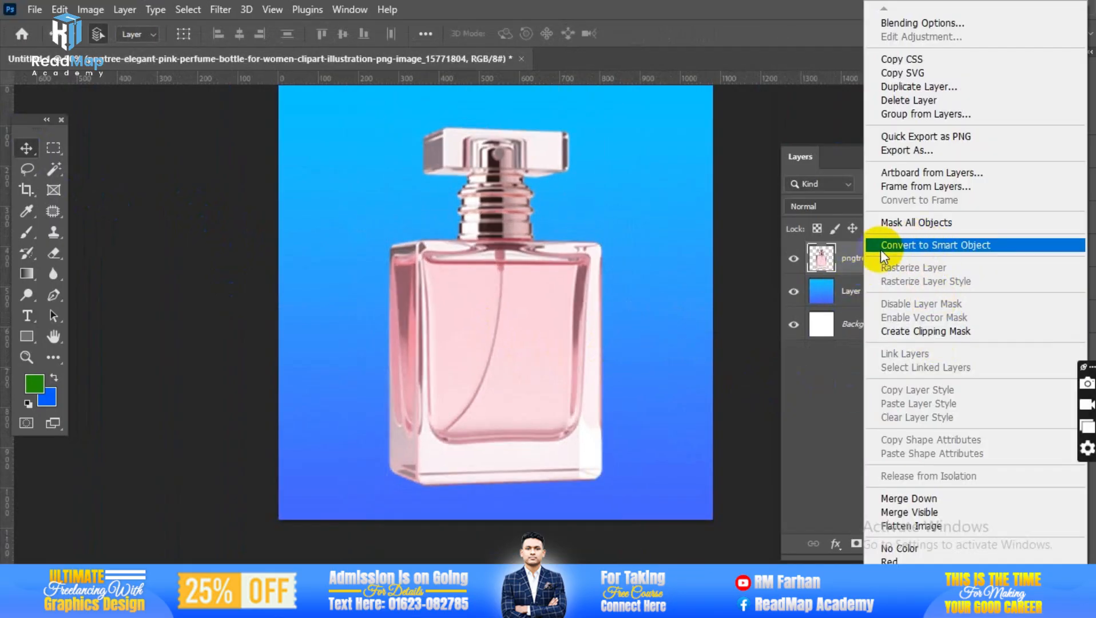
click(939, 245)
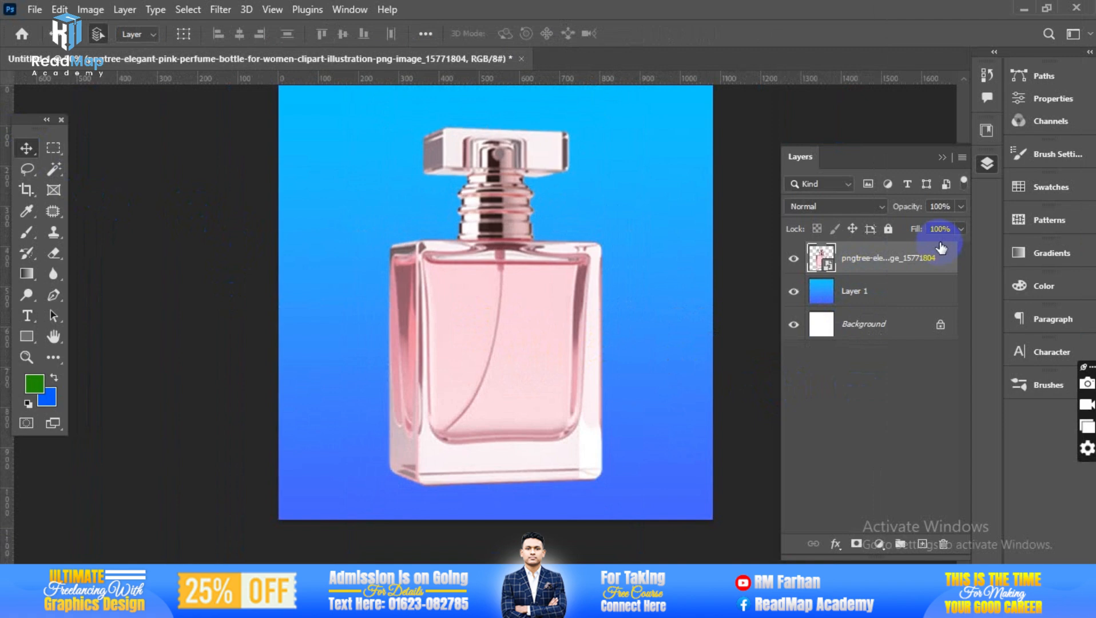
- Scale the bottle smart object down slightly to about 40% of the canvas width
key(ctrl+t)
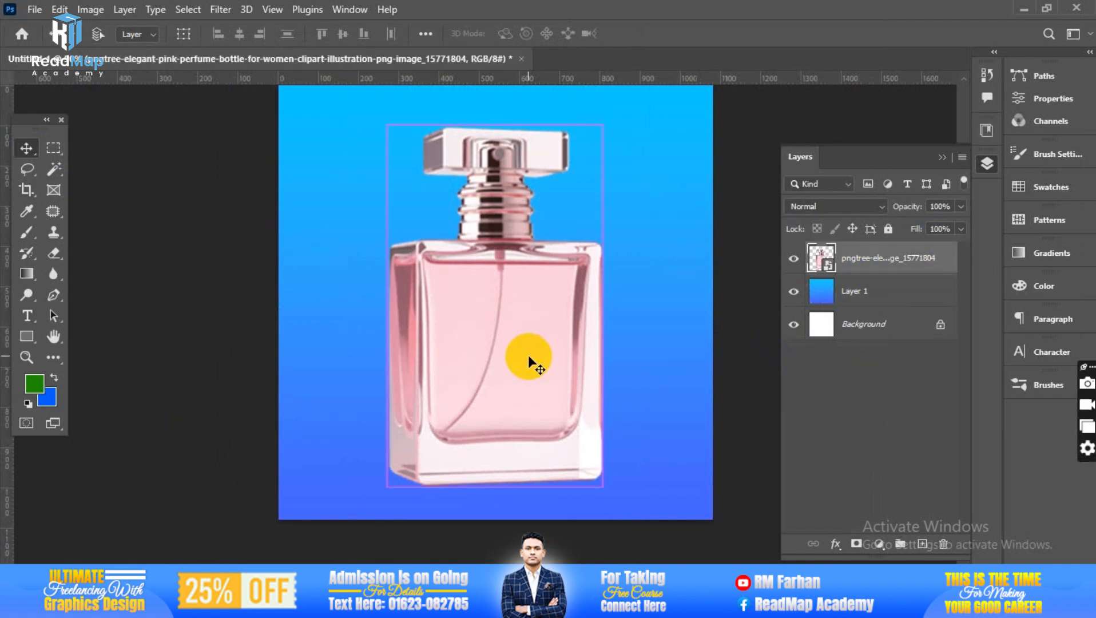
drag(607, 300, 586, 350)
key(Return)
key(ctrl+t)
key(Return)
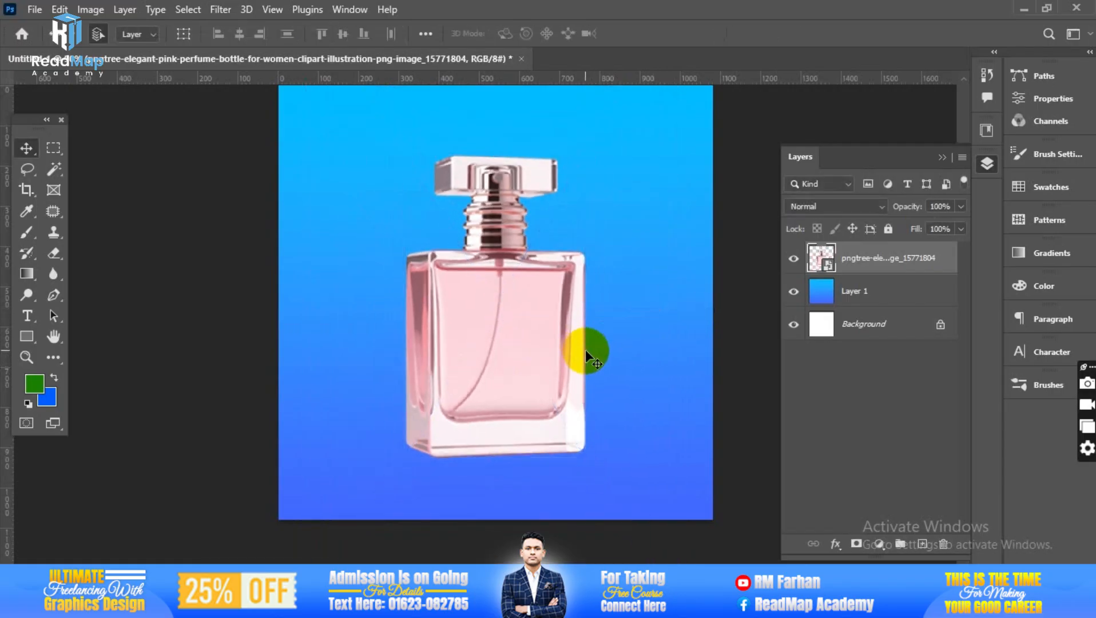
key(ctrl+minus)
key(ctrl+plus)
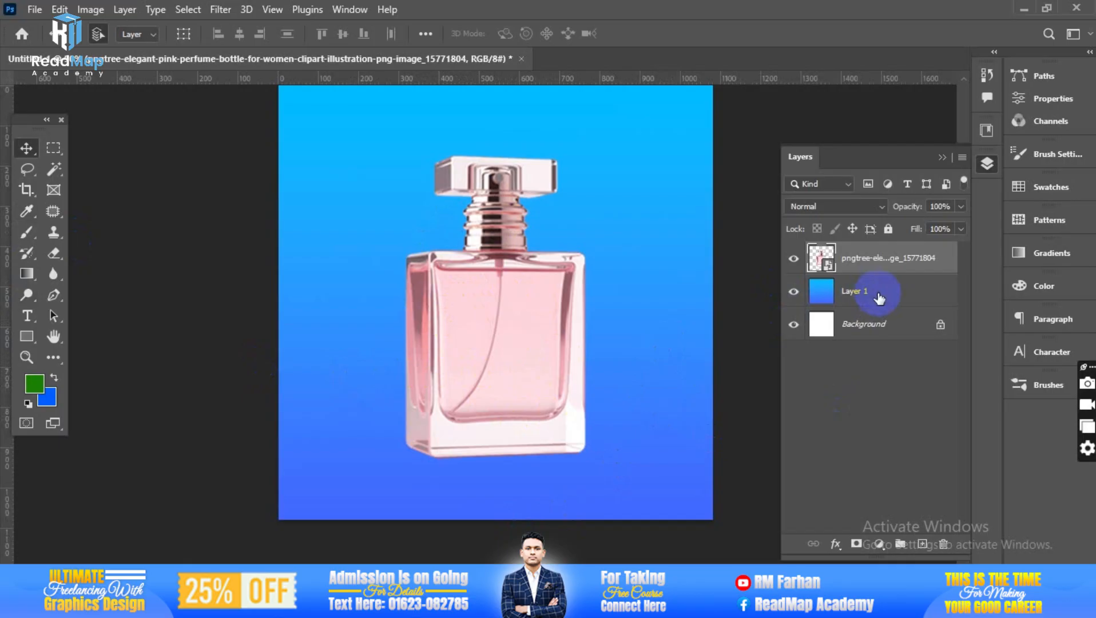
- Delete the blue gradient layer and add a new empty layer between the bottle and the Background
drag(879, 298, 943, 543)
click(922, 545)
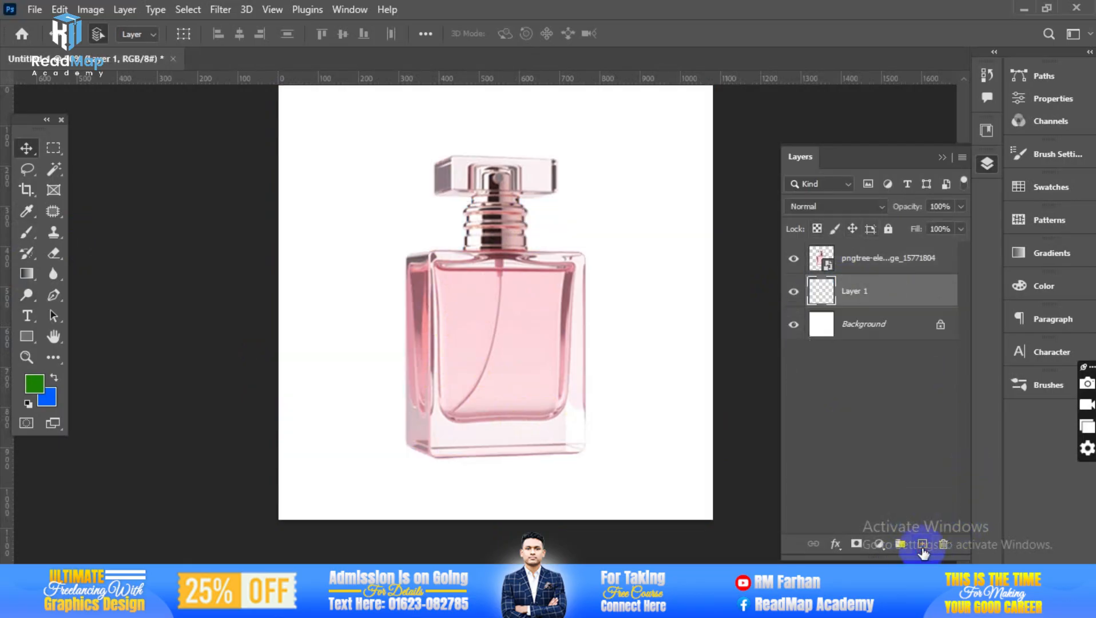
- Add an extra empty layer above the bottle layer and delete it again
click(862, 333)
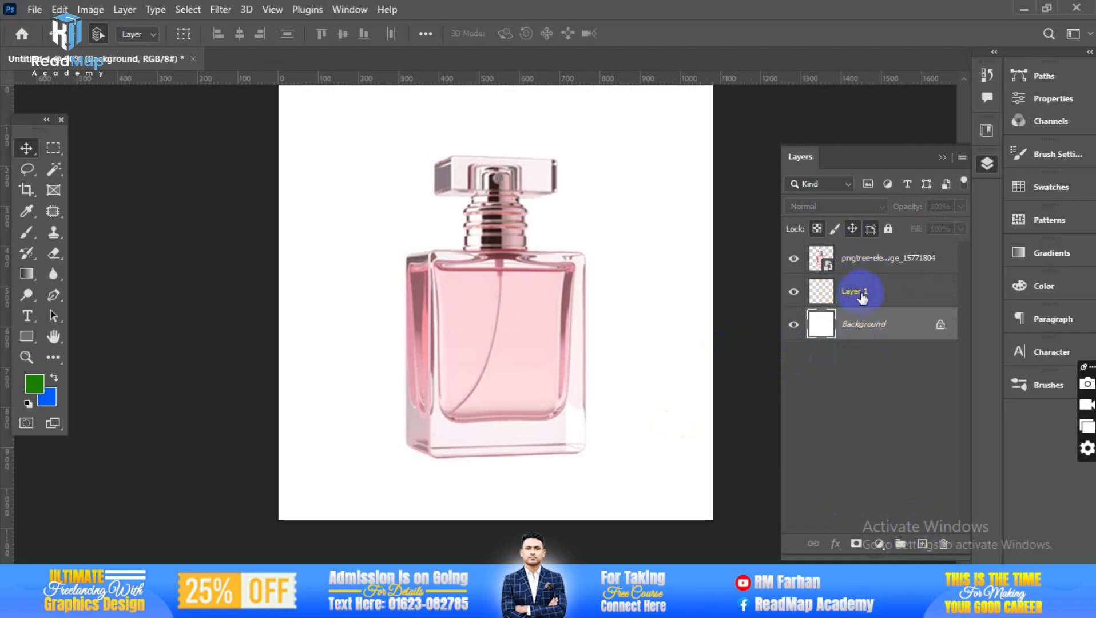
click(844, 268)
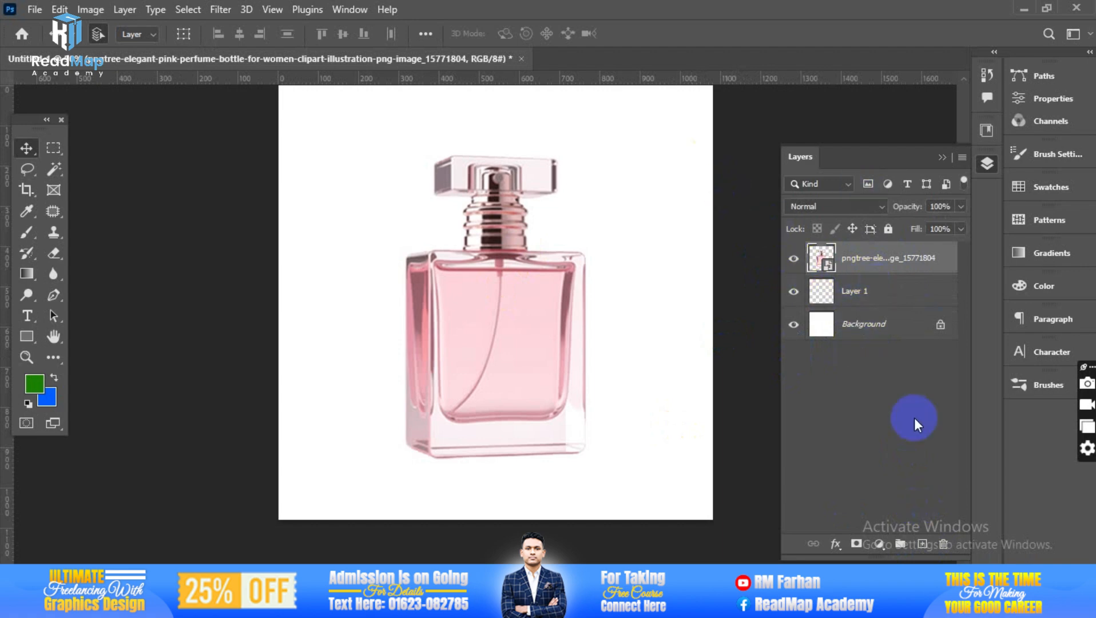
click(922, 543)
drag(883, 269, 943, 543)
- Move the pink bottle slightly higher on the canvas and select the empty Layer 1 beneath it
click(864, 292)
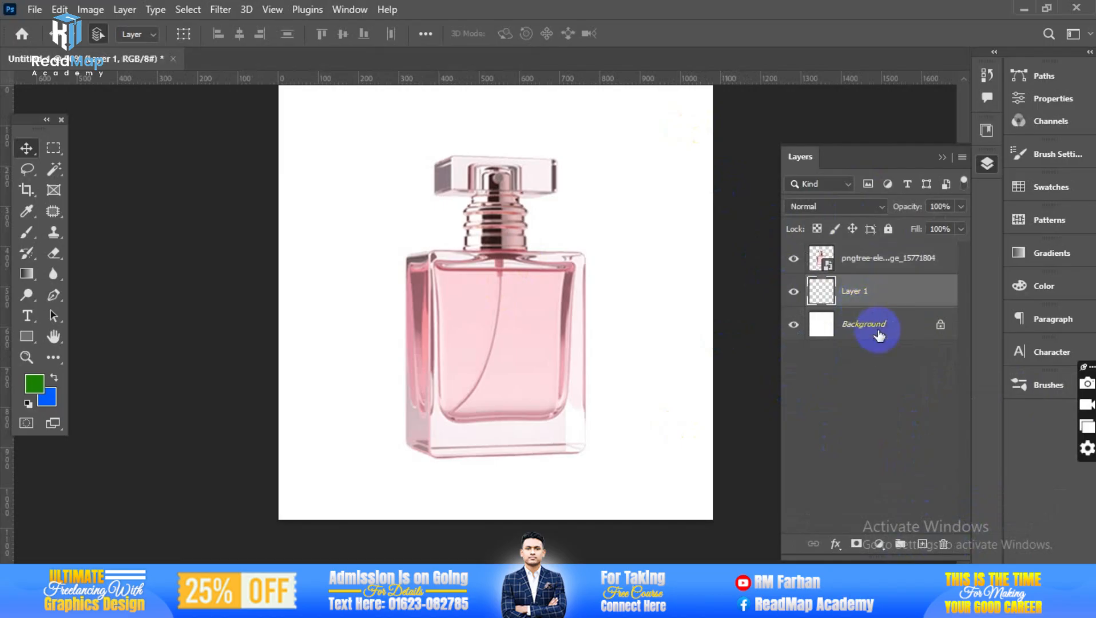
drag(493, 374, 494, 347)
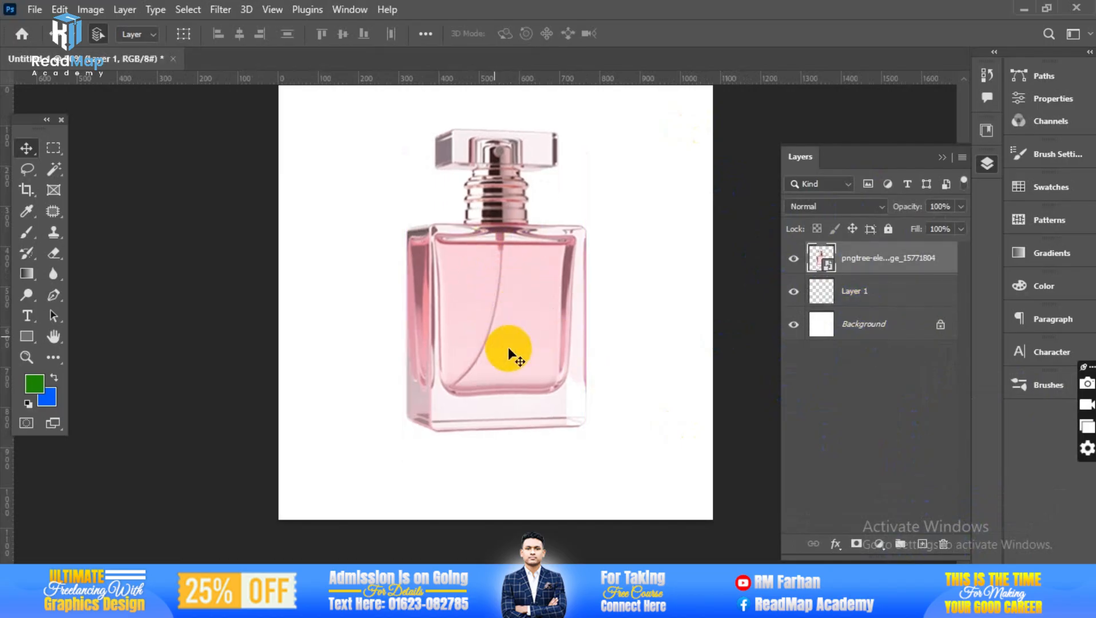
click(855, 295)
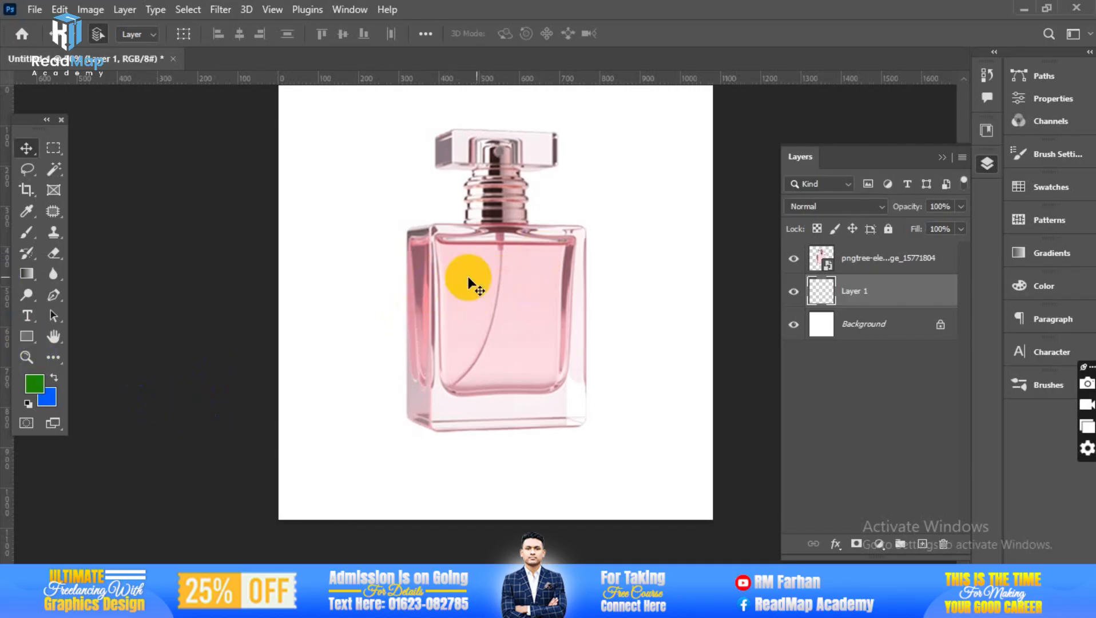
- Sample pink tones from the bottle's body, side and neck as the foreground color with the Eyedropper tool
click(26, 213)
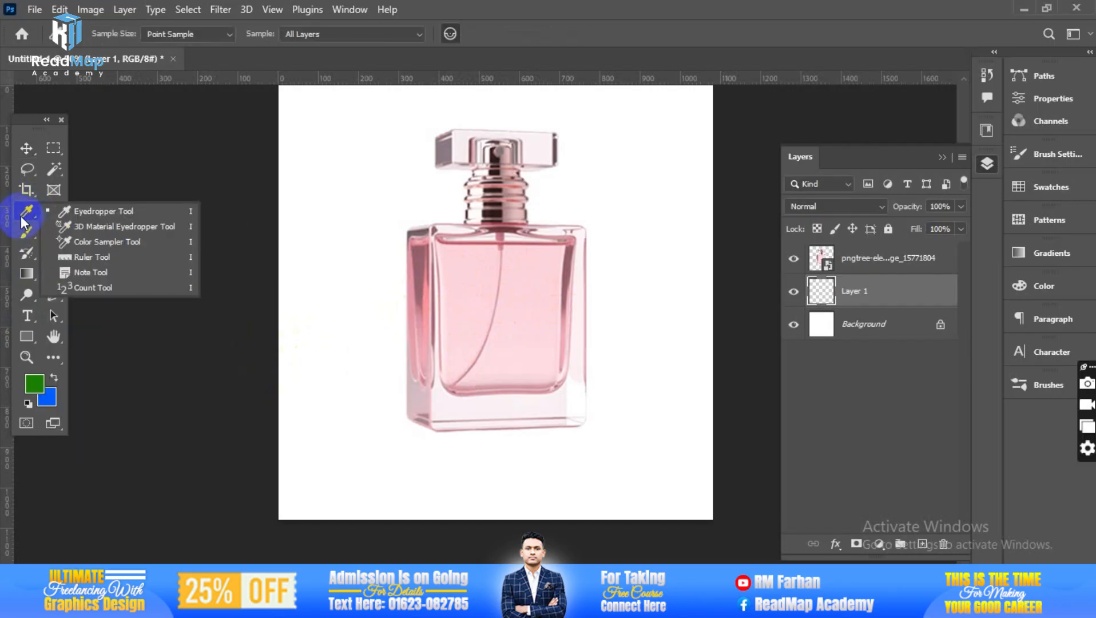
click(107, 210)
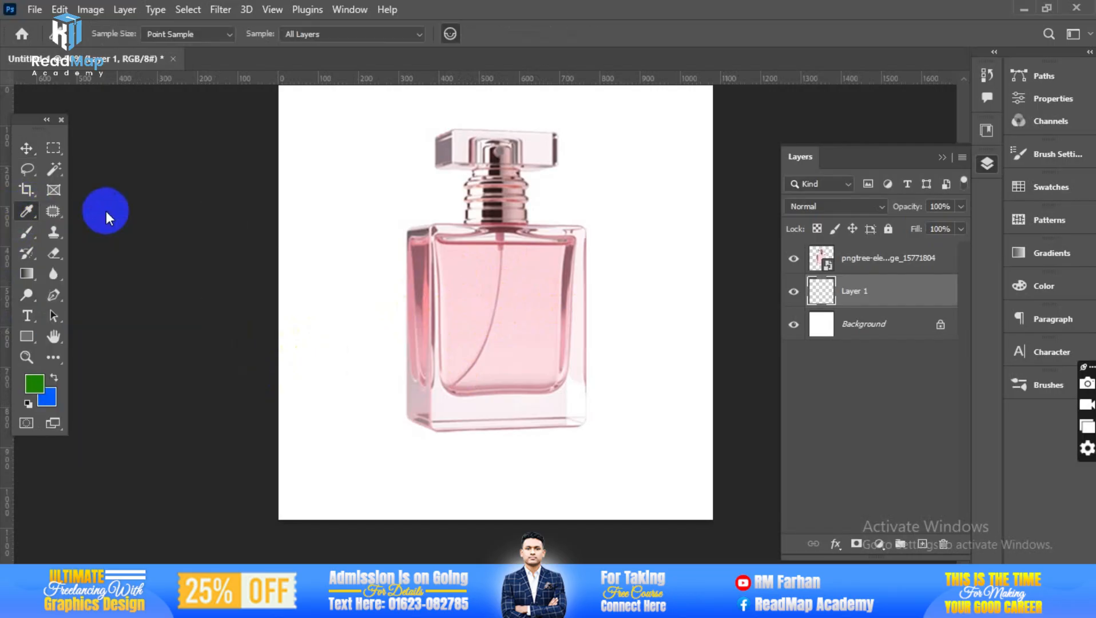
click(28, 211)
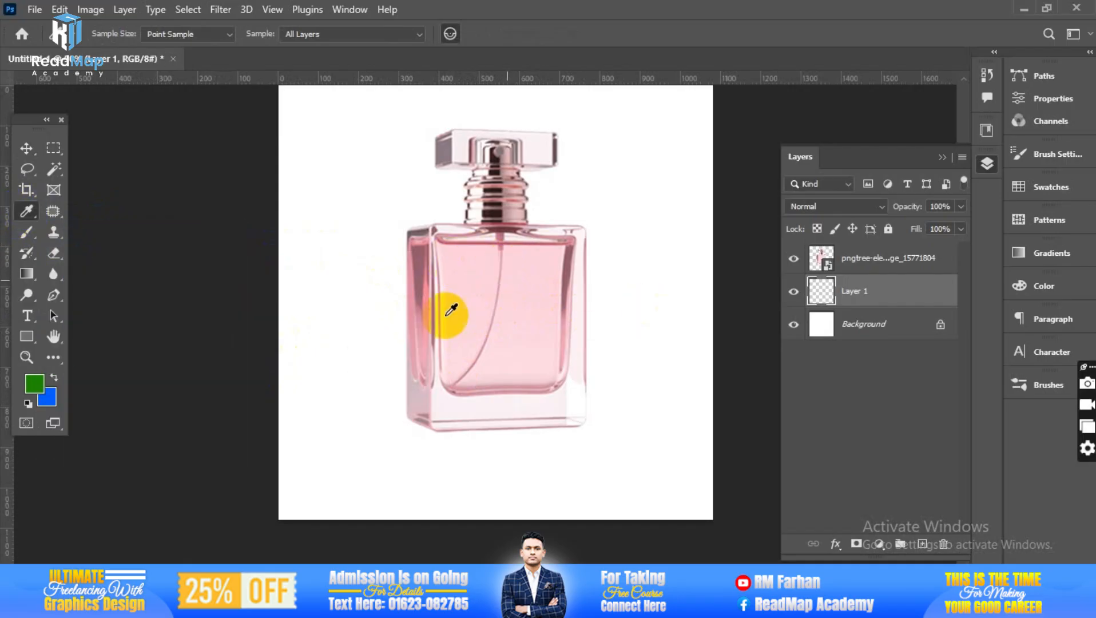
click(54, 376)
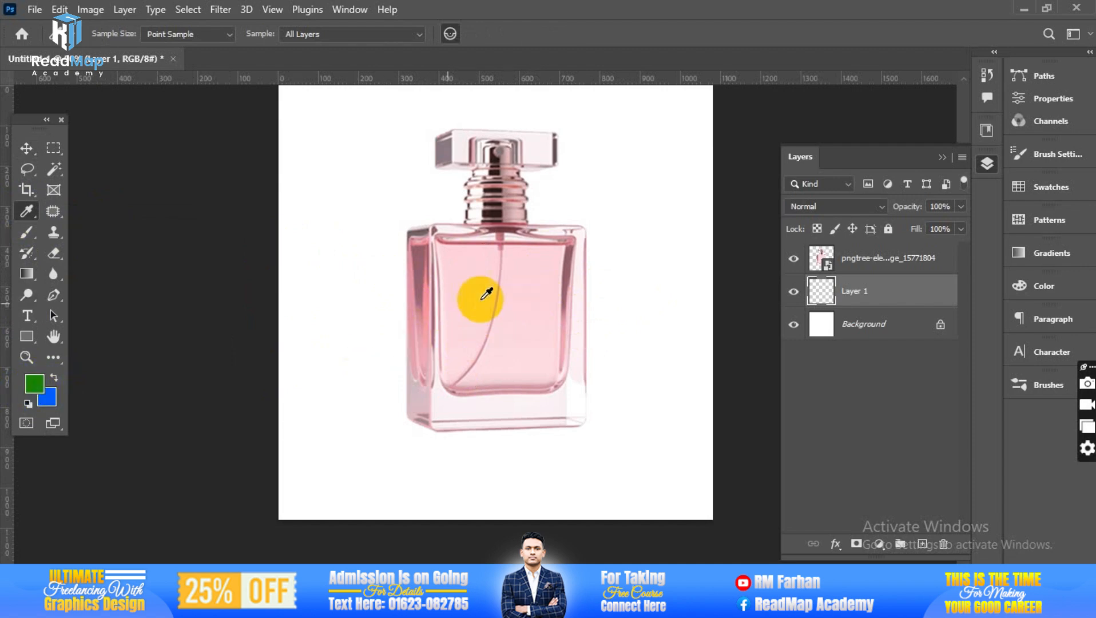
click(452, 288)
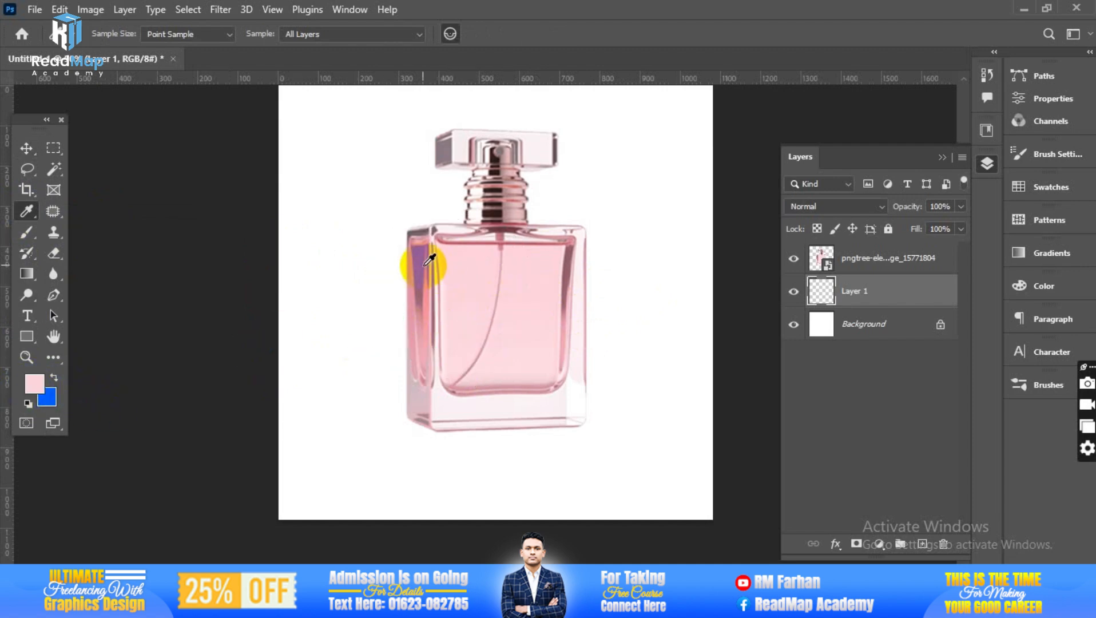
click(425, 263)
click(504, 192)
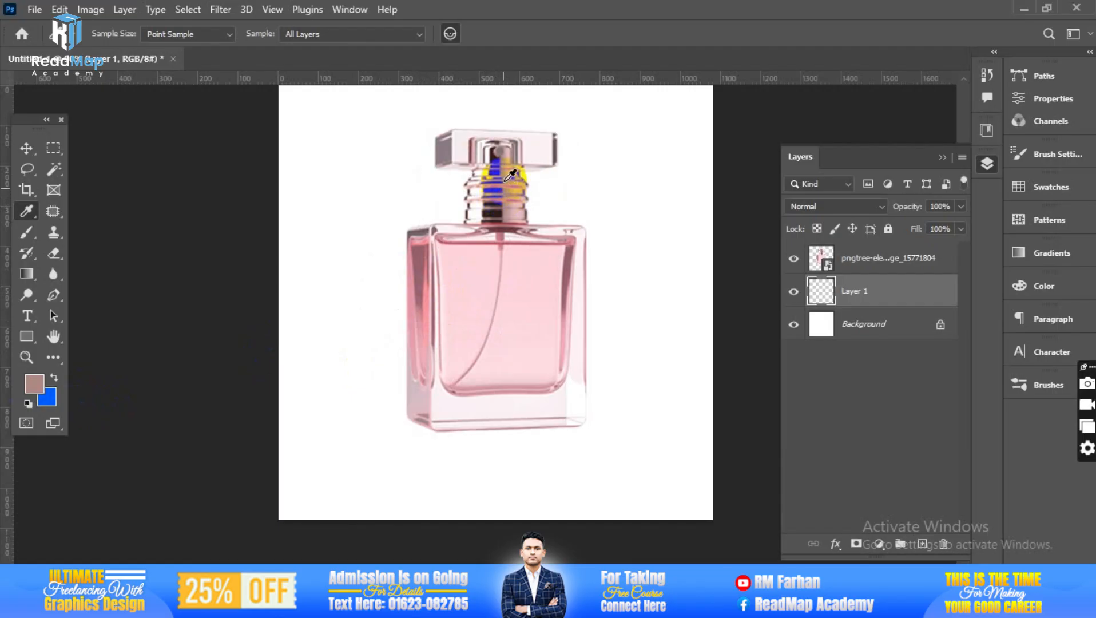
click(493, 165)
click(504, 209)
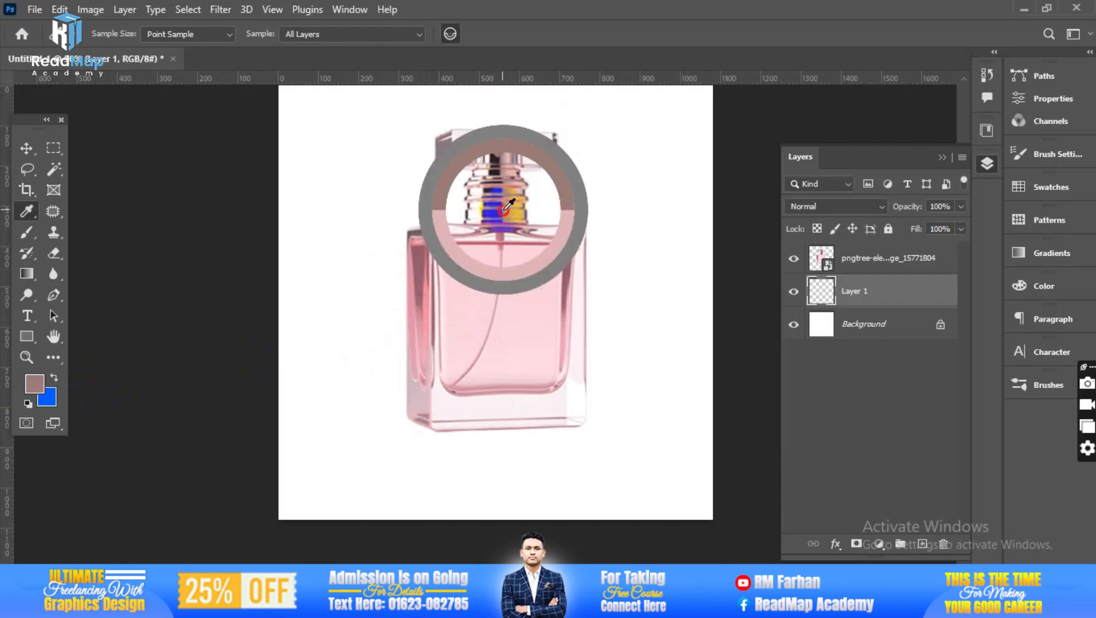
- Sample pinks from the bottle's neck, body and edges, ending with the tone on its narrow side face as foreground color
click(490, 231)
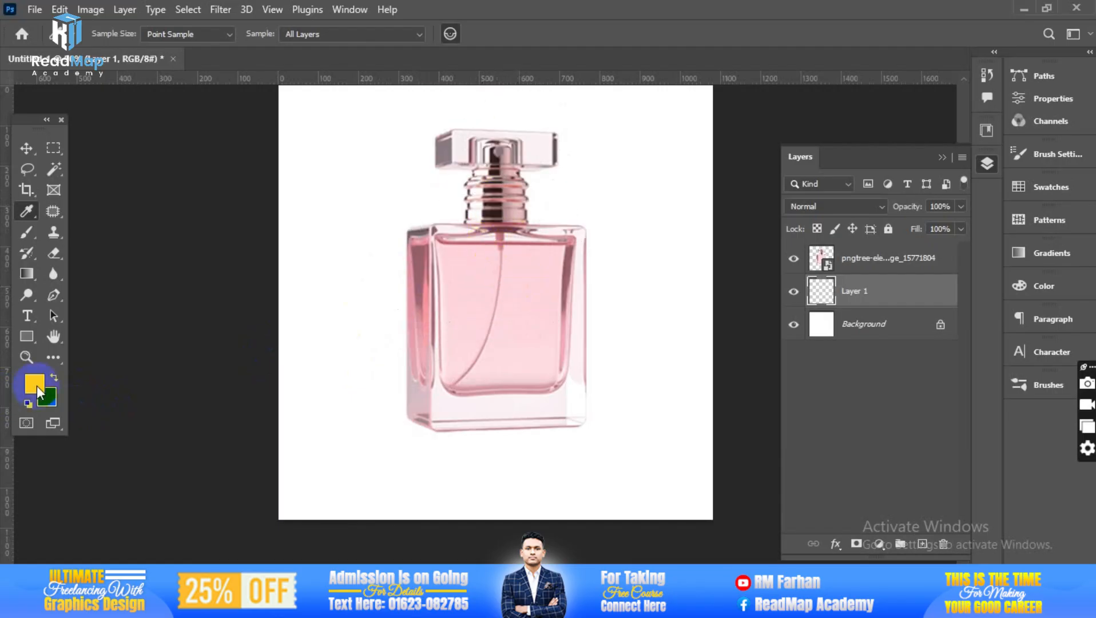
click(450, 345)
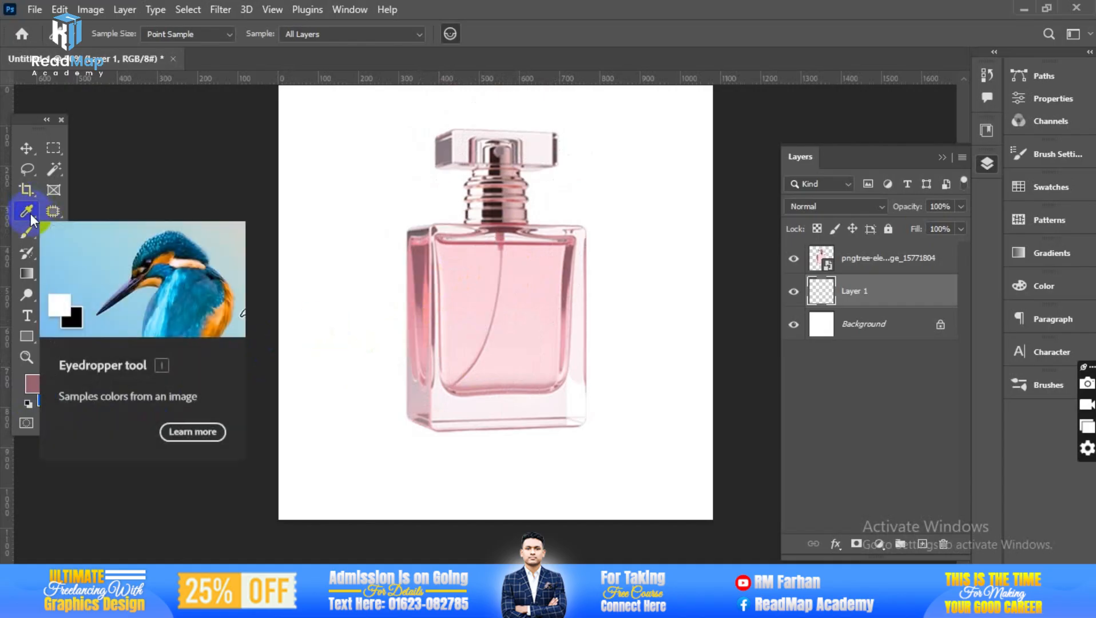
drag(404, 324, 494, 272)
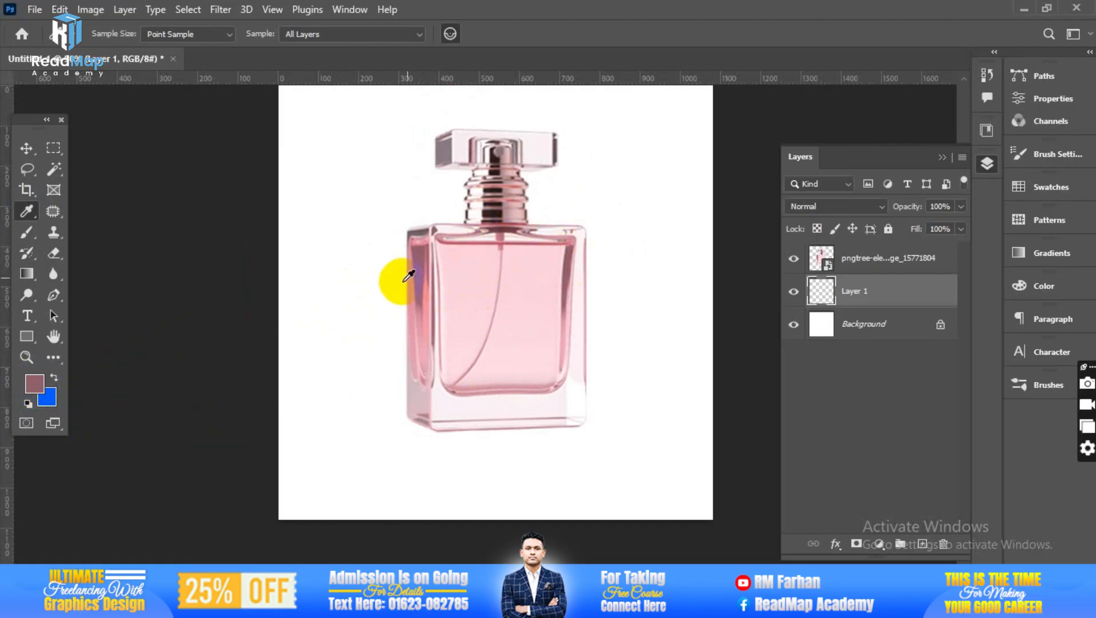
drag(423, 261, 422, 264)
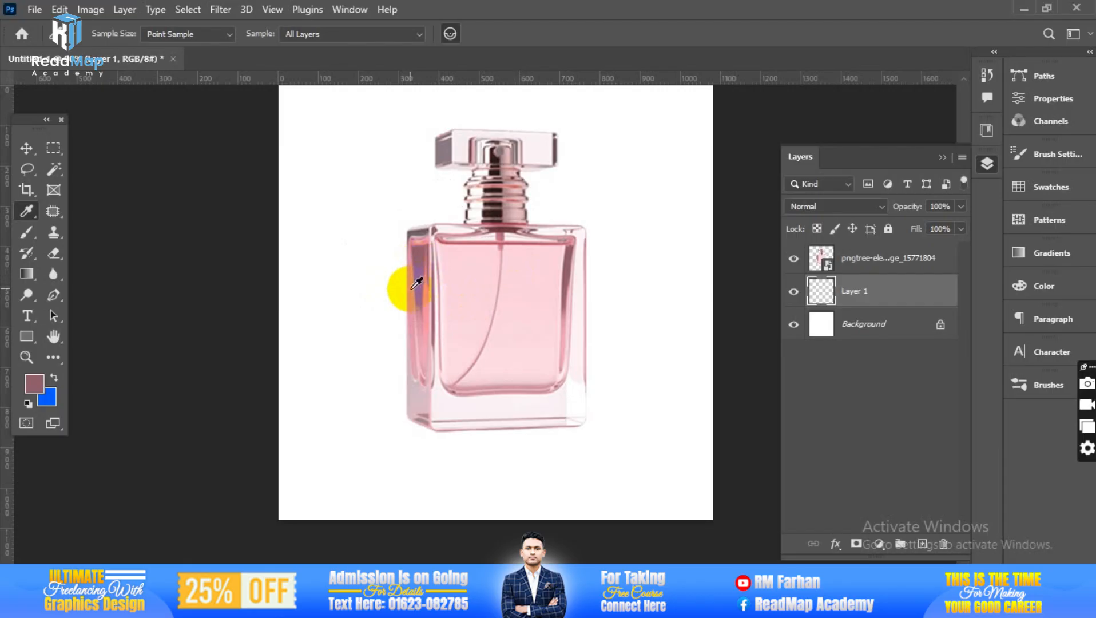
click(417, 282)
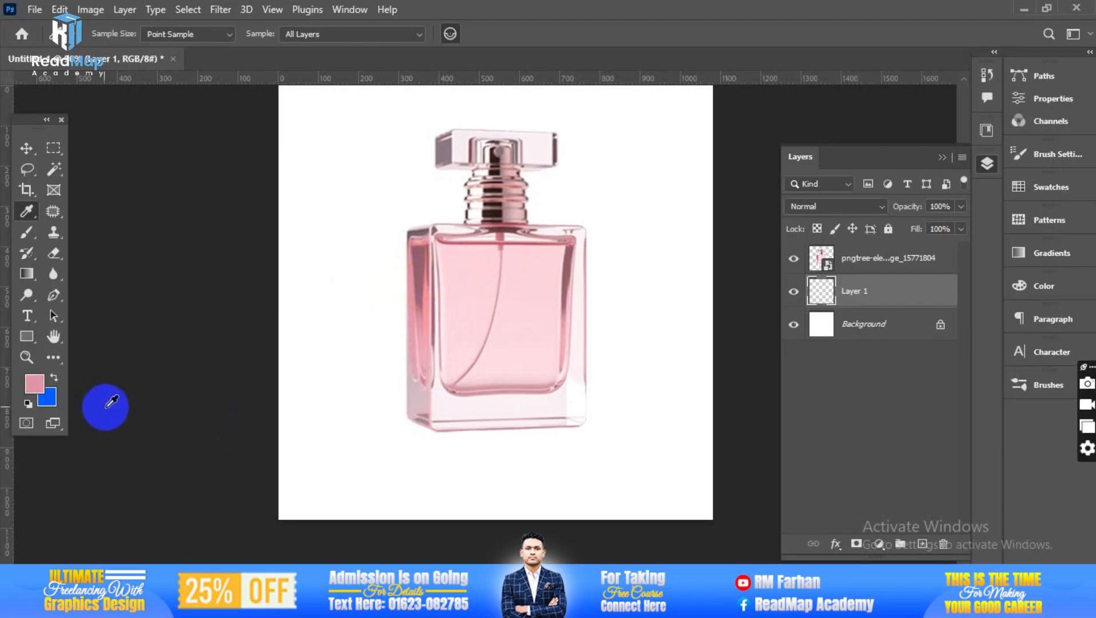
- Darken the sampled pink foreground color to a muted rose and switch to the Rectangular Marquee tool
click(27, 390)
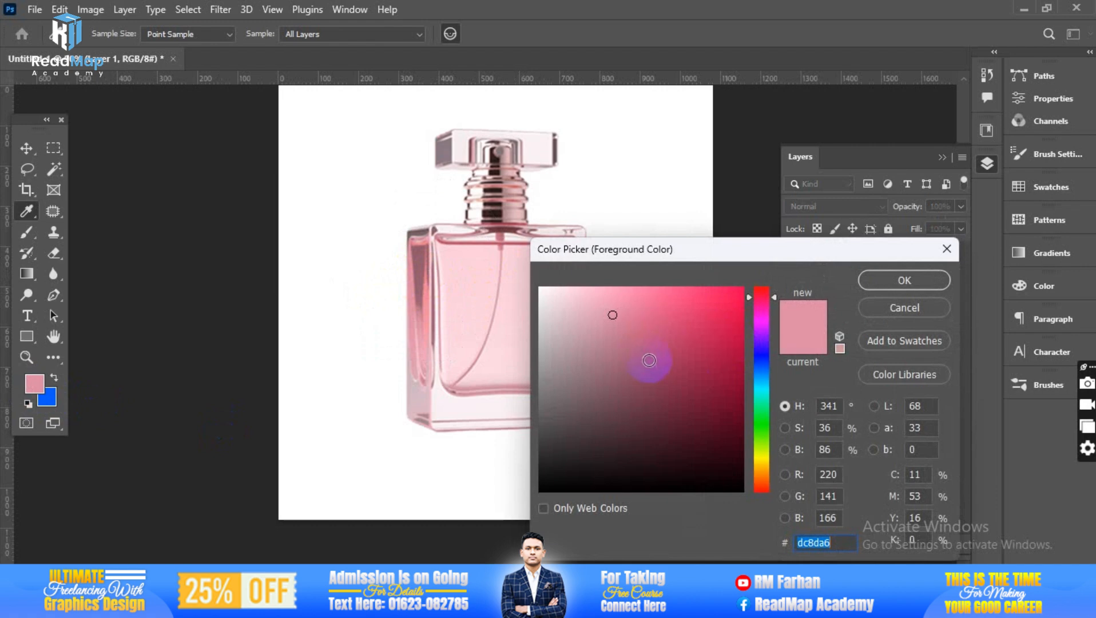
drag(626, 326, 641, 363)
click(937, 279)
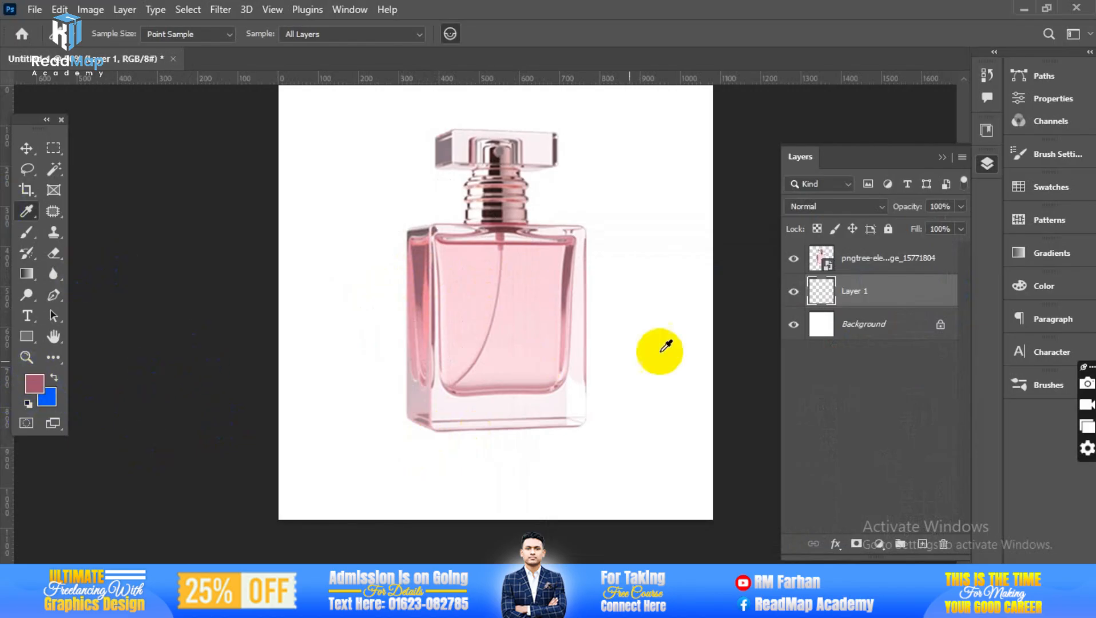
click(54, 148)
scroll(411, 240, up, 1)
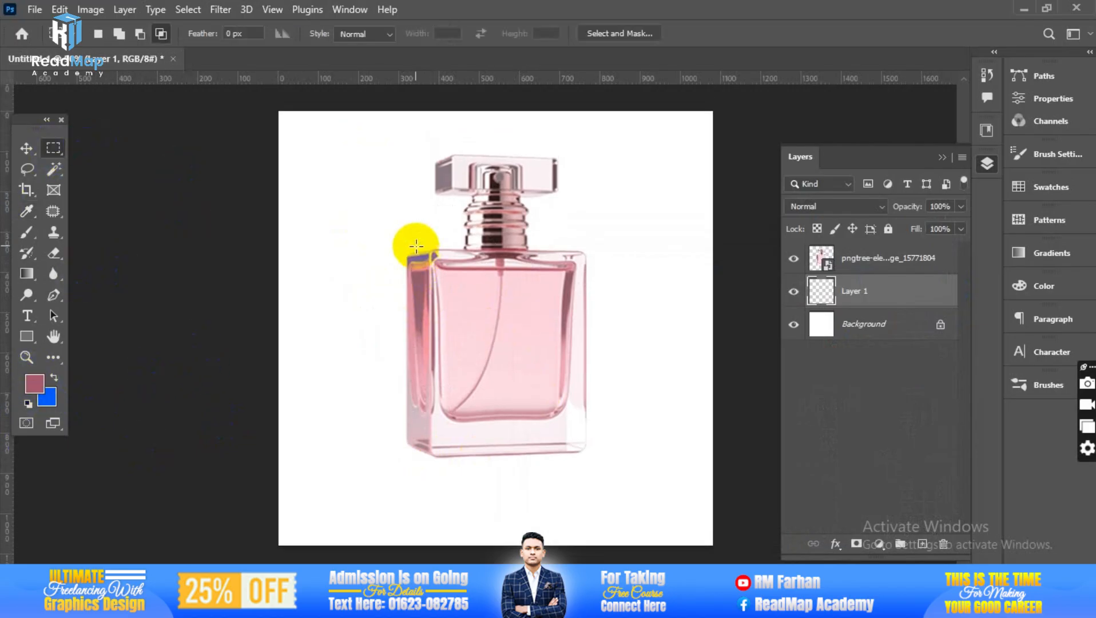
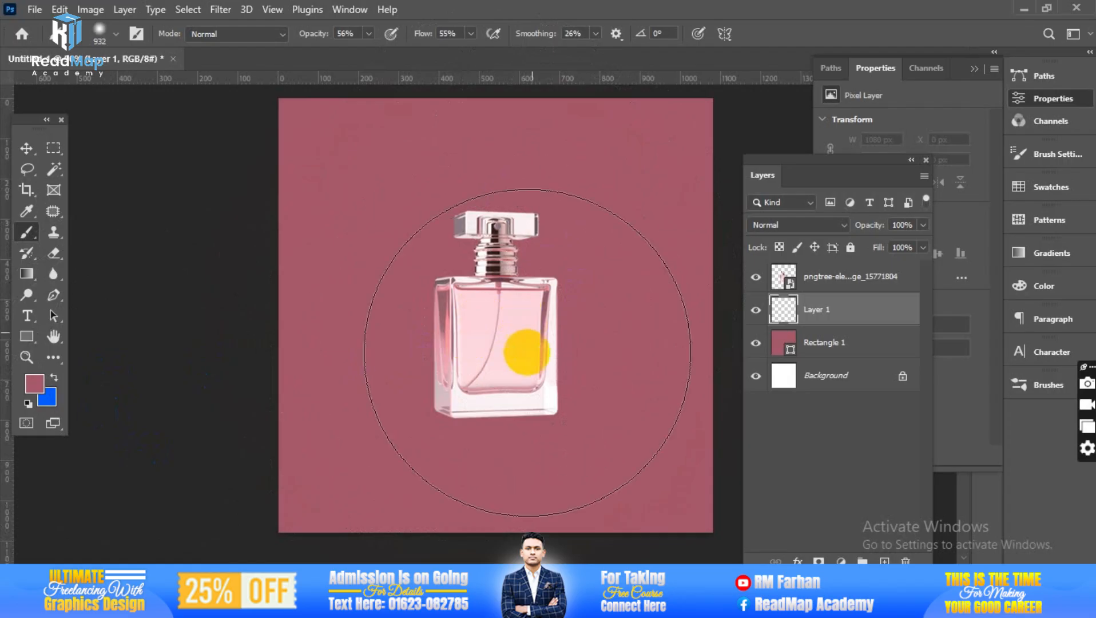
- Undo a rose brush dab on Layer 1, set the brush opacity to 68%, and dab again behind the bottle
click(508, 319)
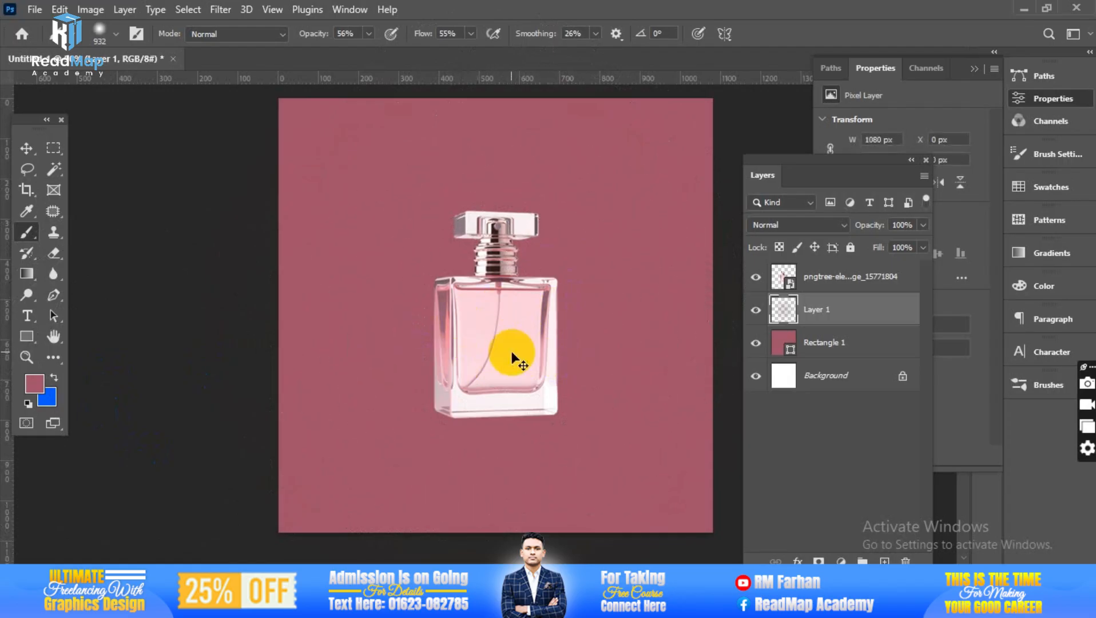
key(ctrl+z)
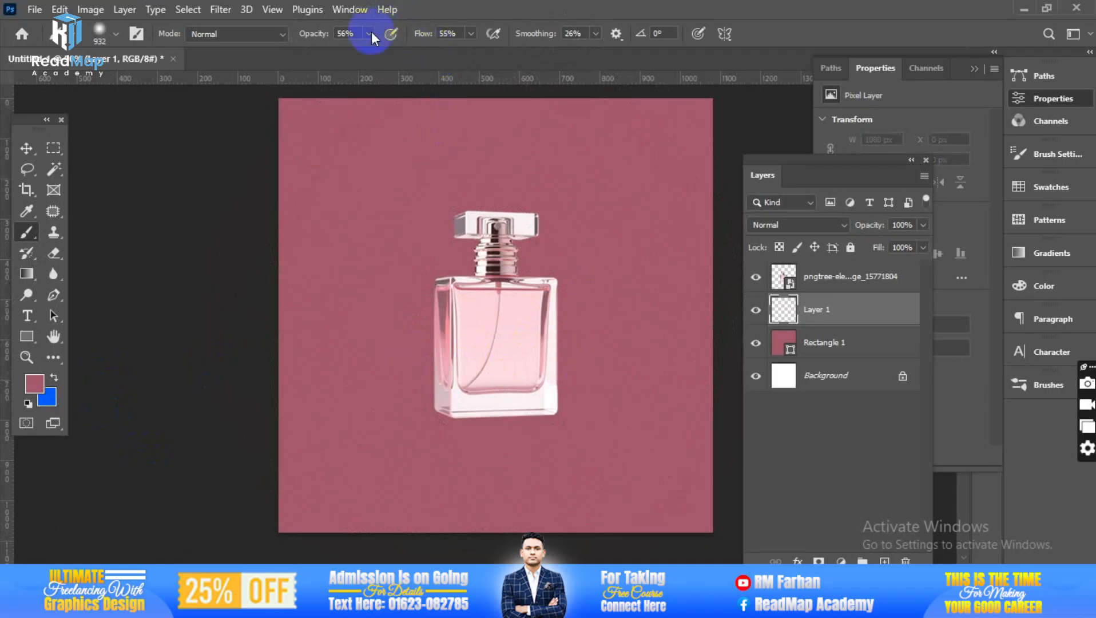
mouse_move(370, 35)
mouse_down()
mouse_move(361, 53)
mouse_move(376, 52)
mouse_up()
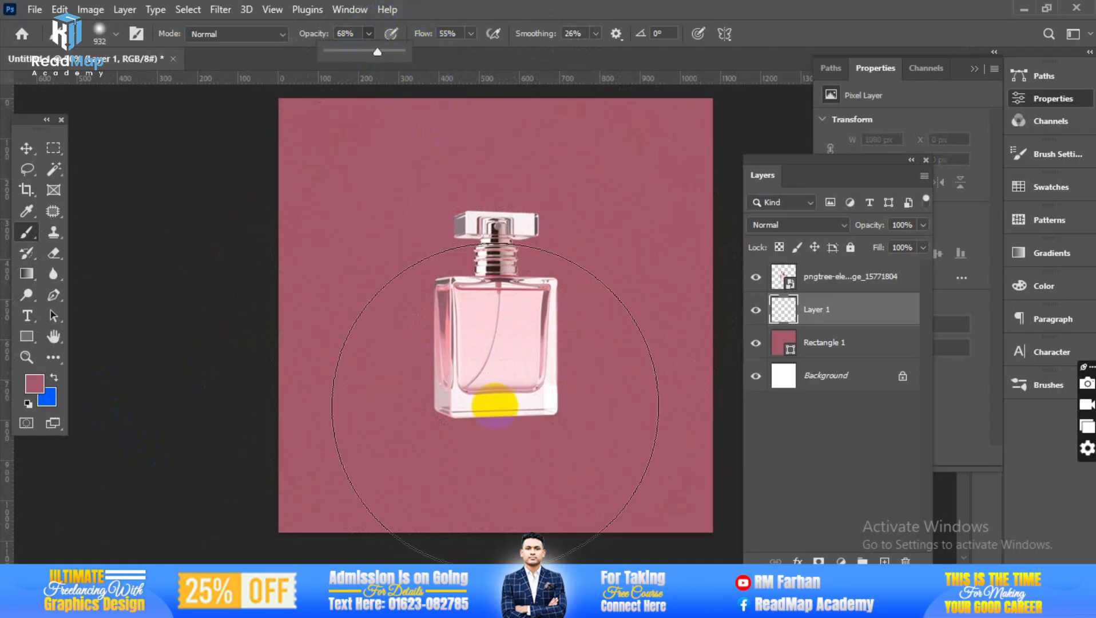
click(481, 314)
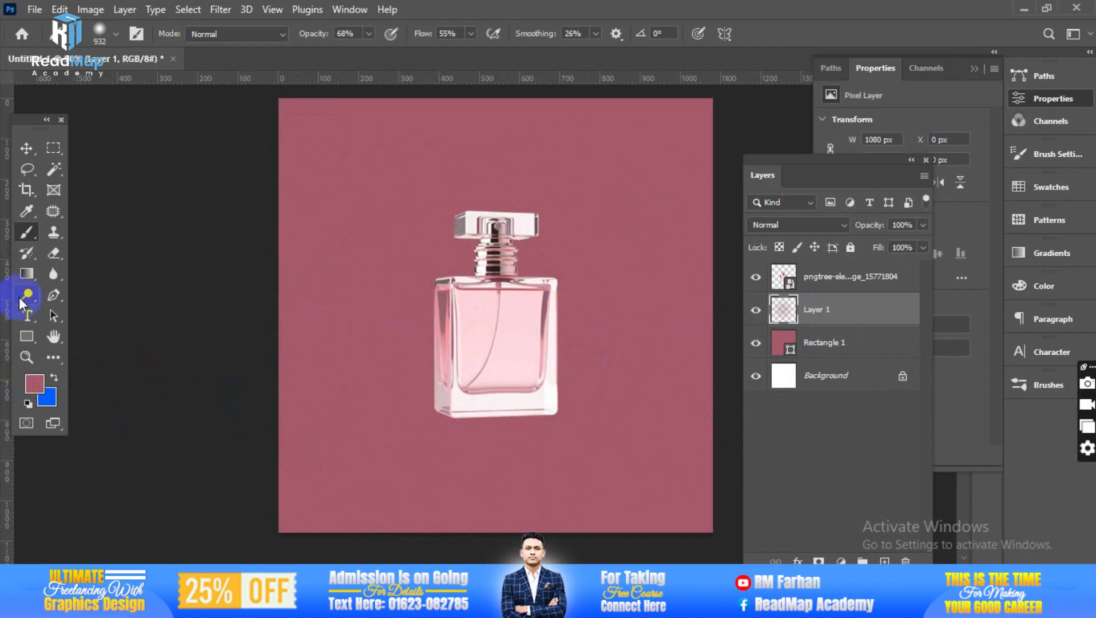
- Sample the light pink of the bottle's body and brush a soft glow behind the bottle on Layer 1, leaving no layer selected
click(24, 213)
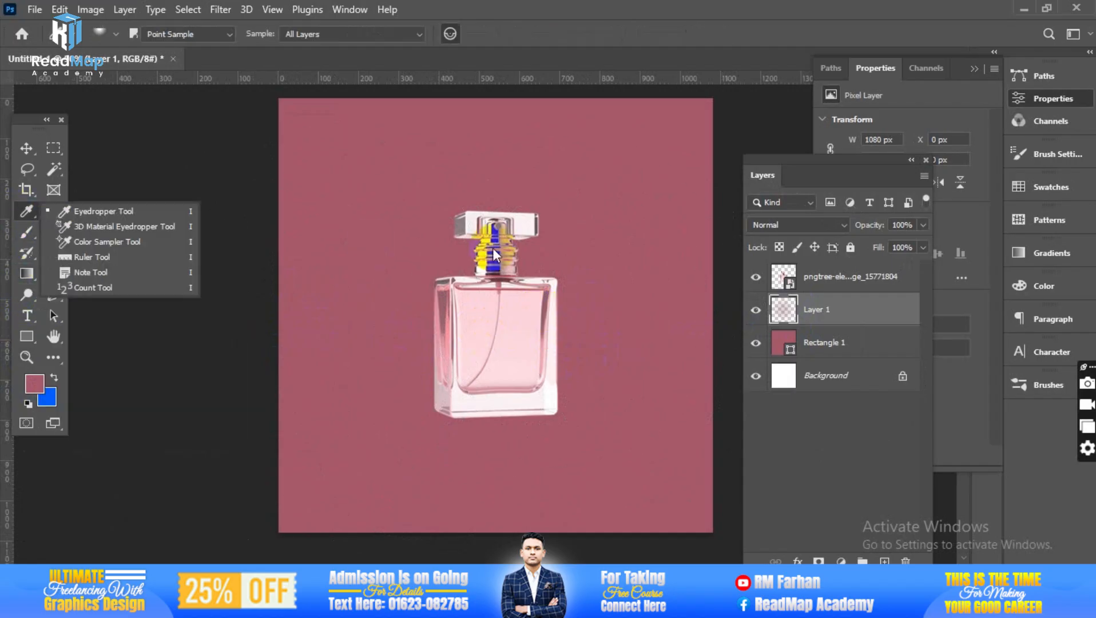
click(520, 332)
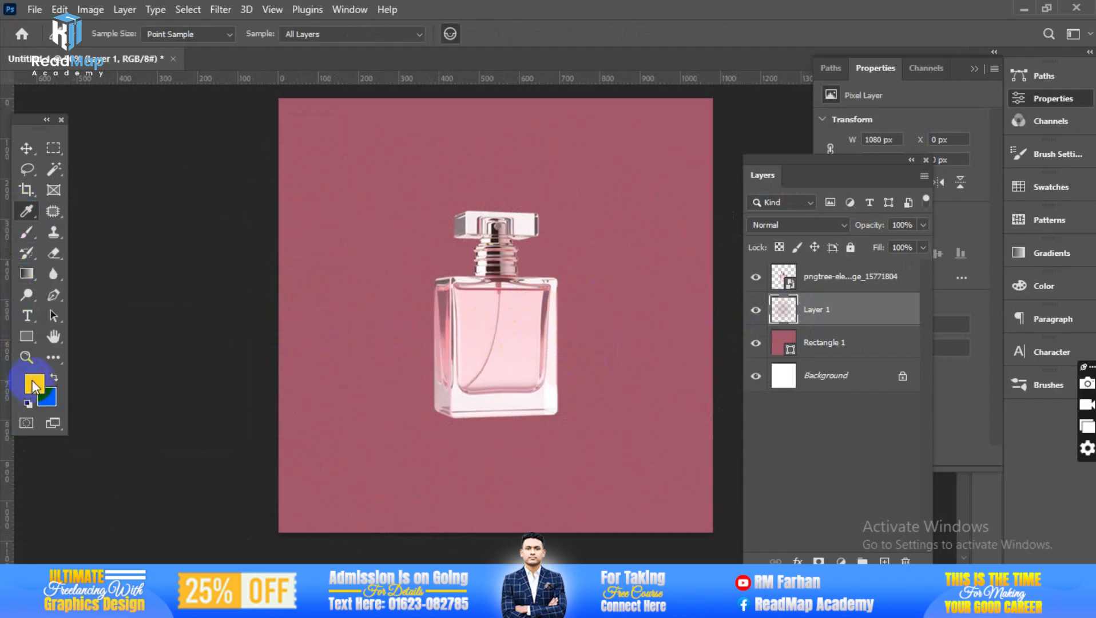
click(26, 235)
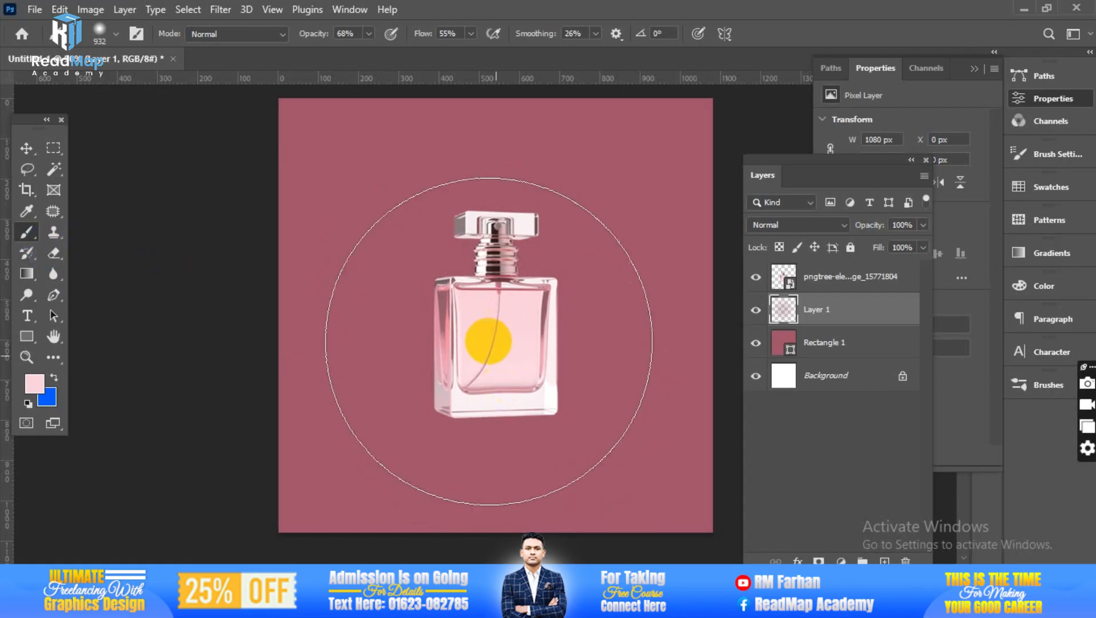
click(496, 315)
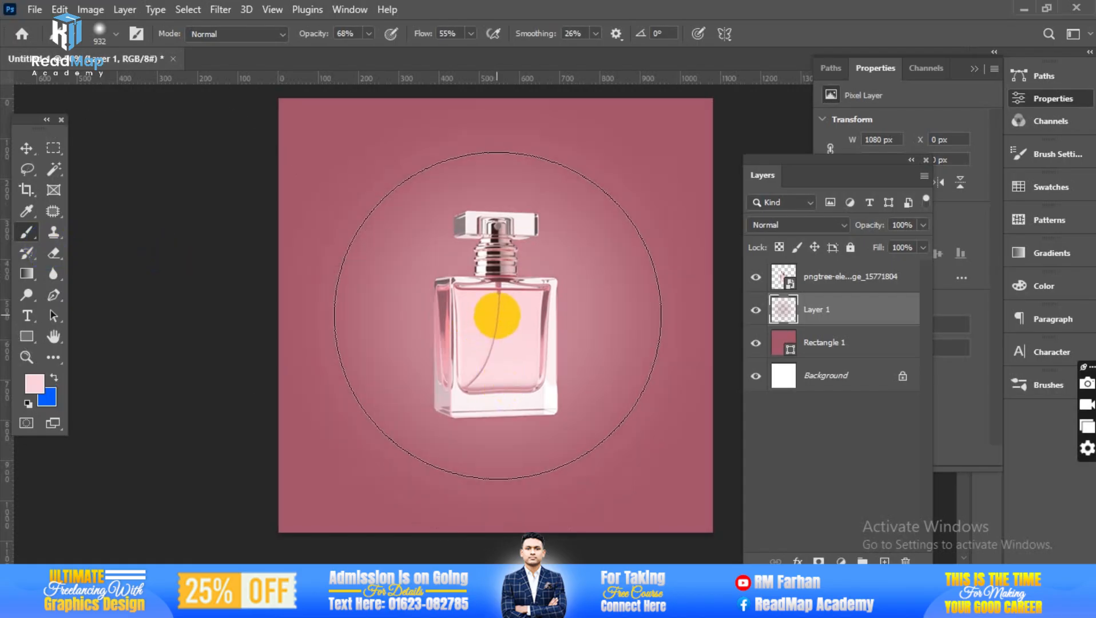
click(27, 148)
click(132, 169)
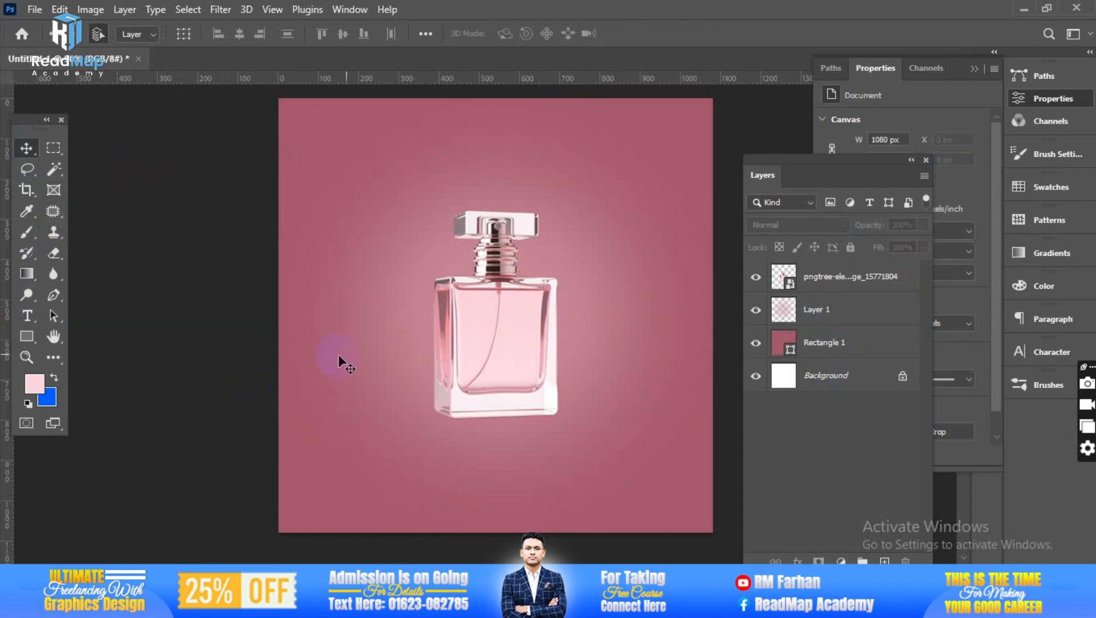
- Strengthen the glow on Layer 1 with another light pink brush dab centered behind the bottle, and deselect the layer
click(27, 231)
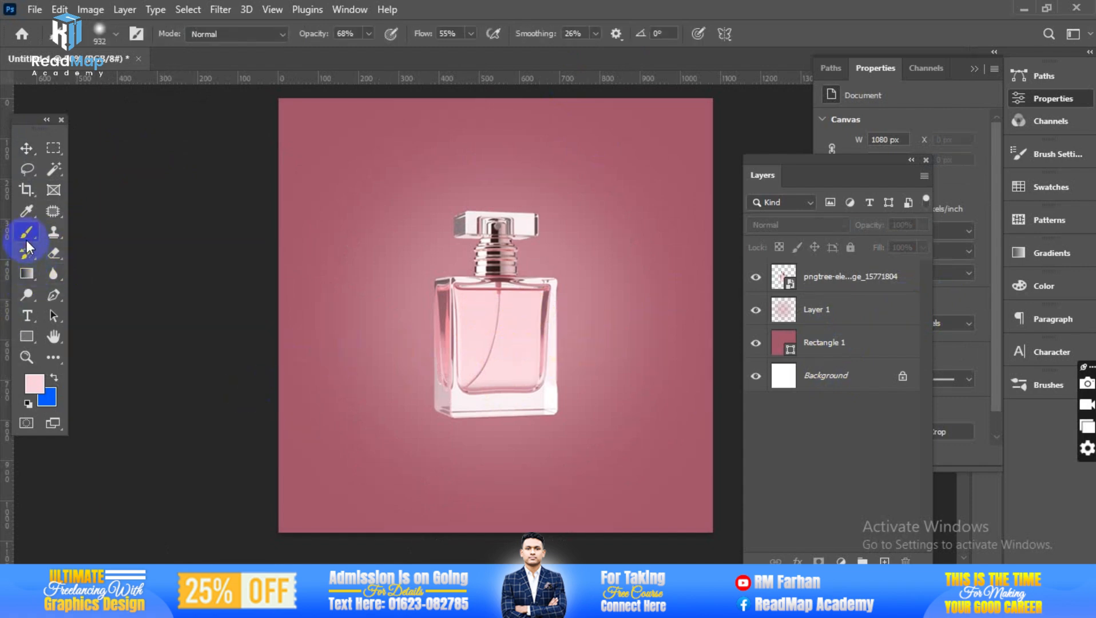
click(838, 310)
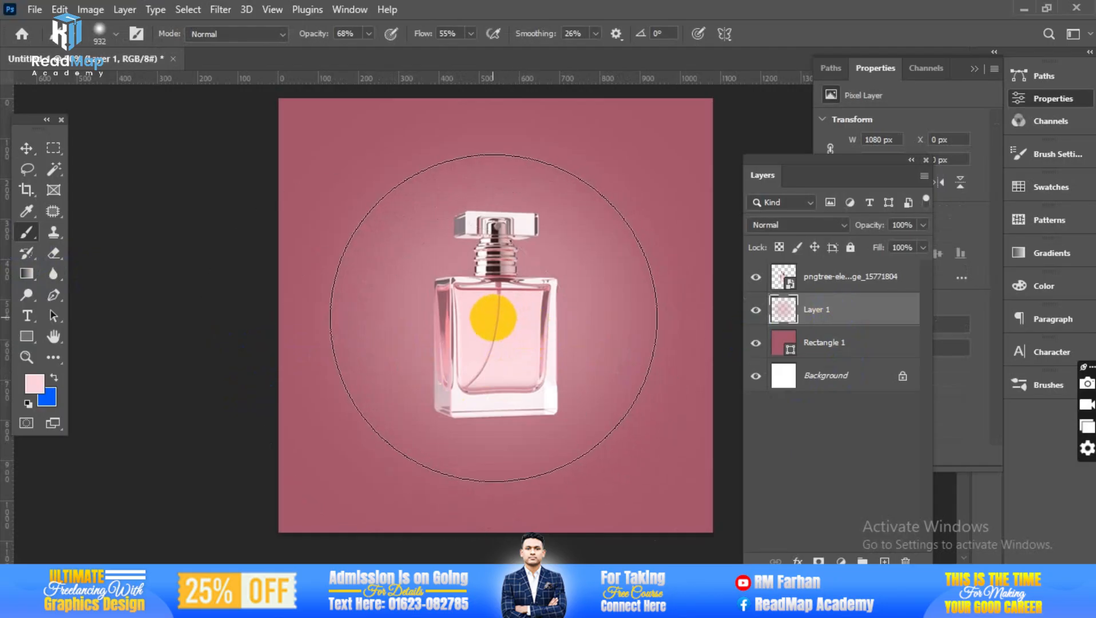
click(493, 317)
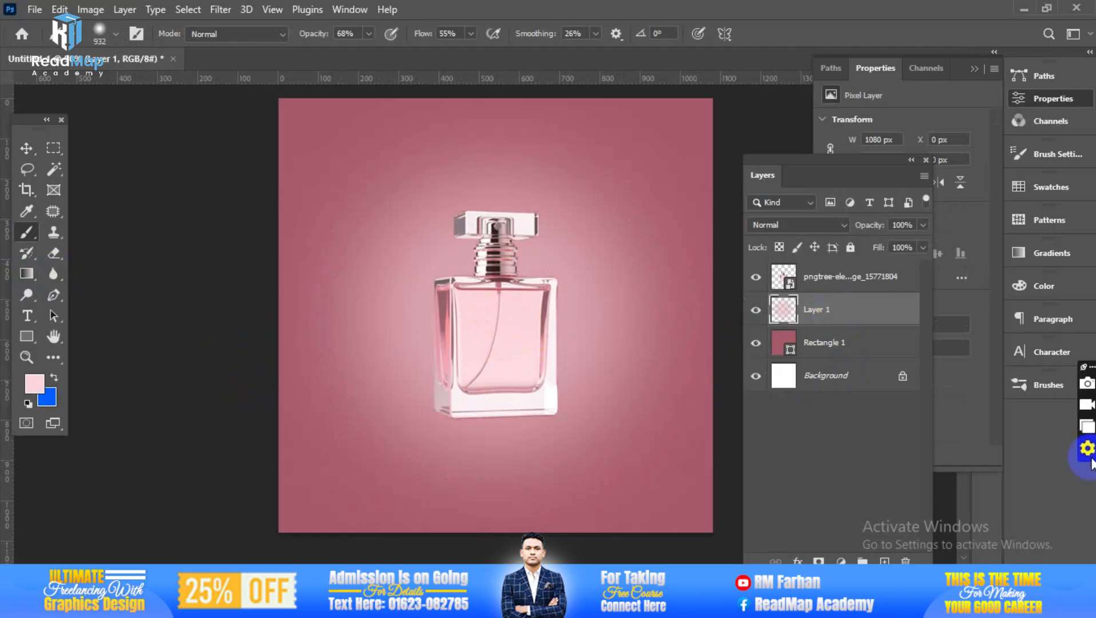
click(27, 150)
click(191, 249)
- Add a new empty layer directly above Rectangle 1, and toggle Layer 1's visibility off and on
key(ctrl+plus)
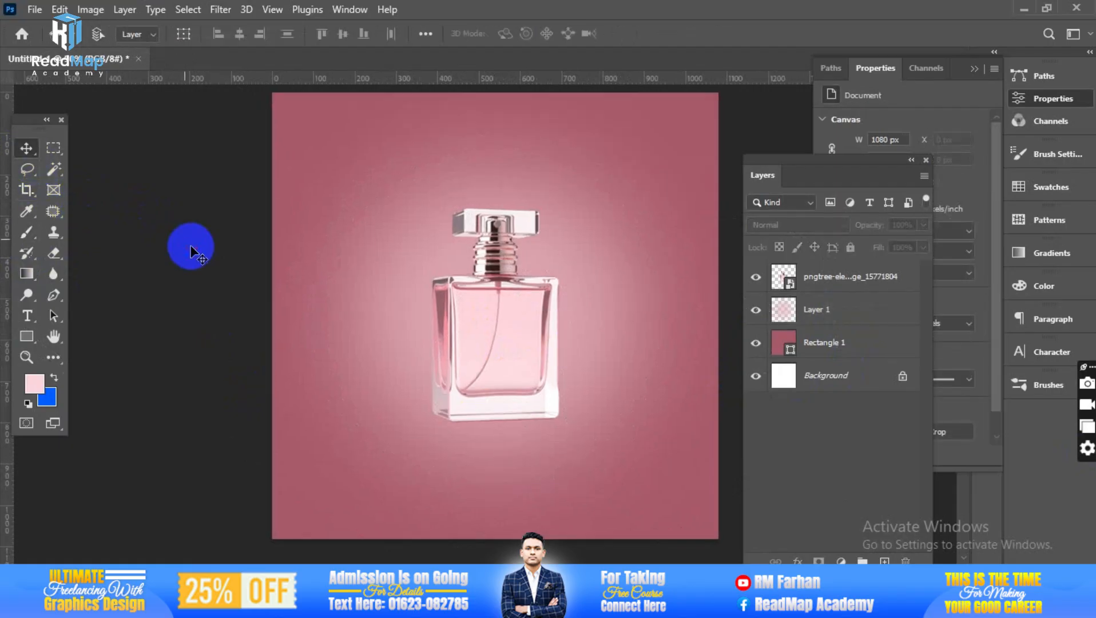
drag(610, 395, 492, 270)
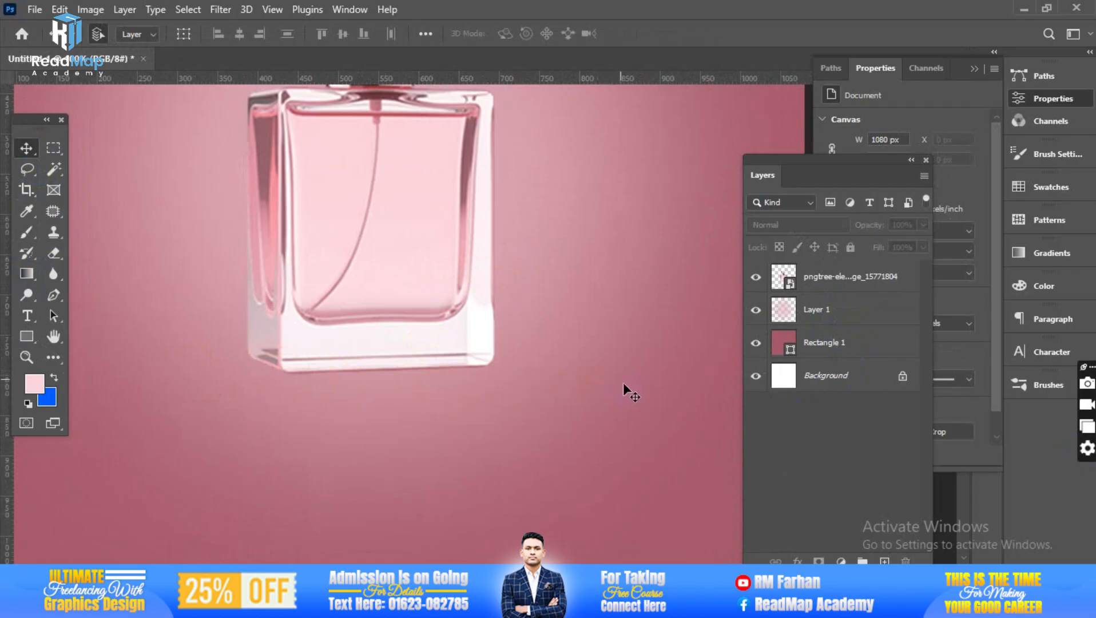
scroll(506, 436, up, 4)
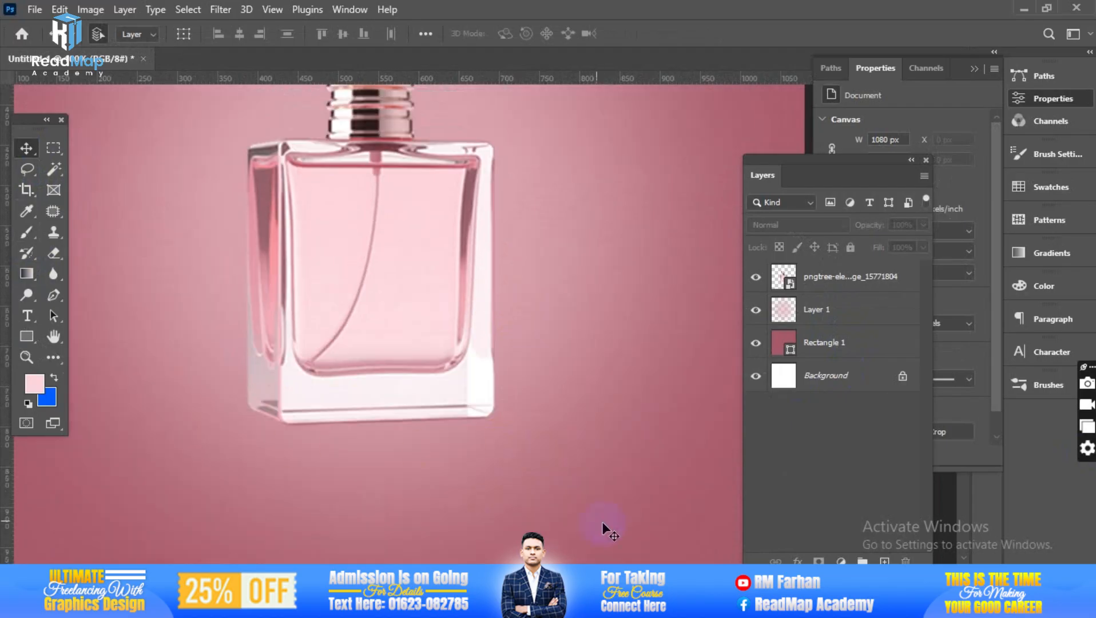
click(844, 342)
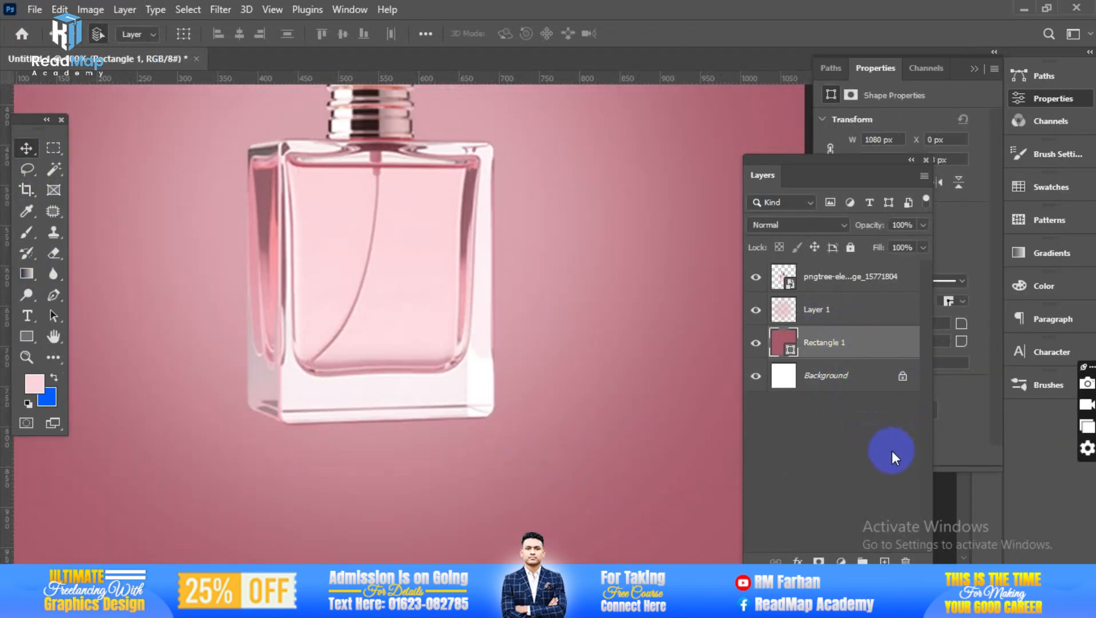
click(884, 560)
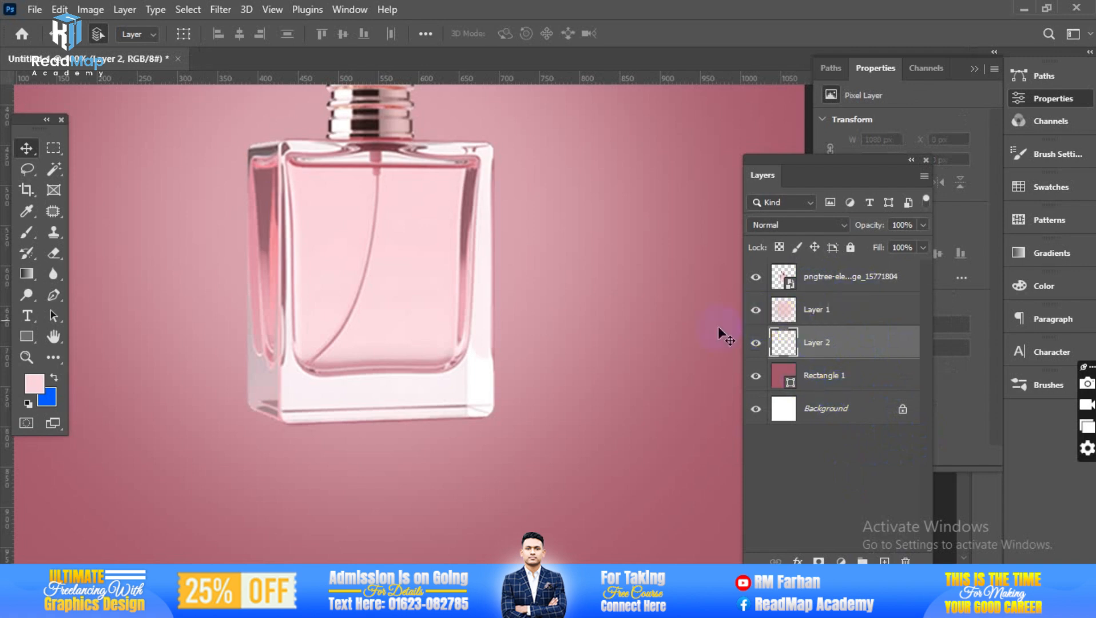
click(755, 312)
click(755, 311)
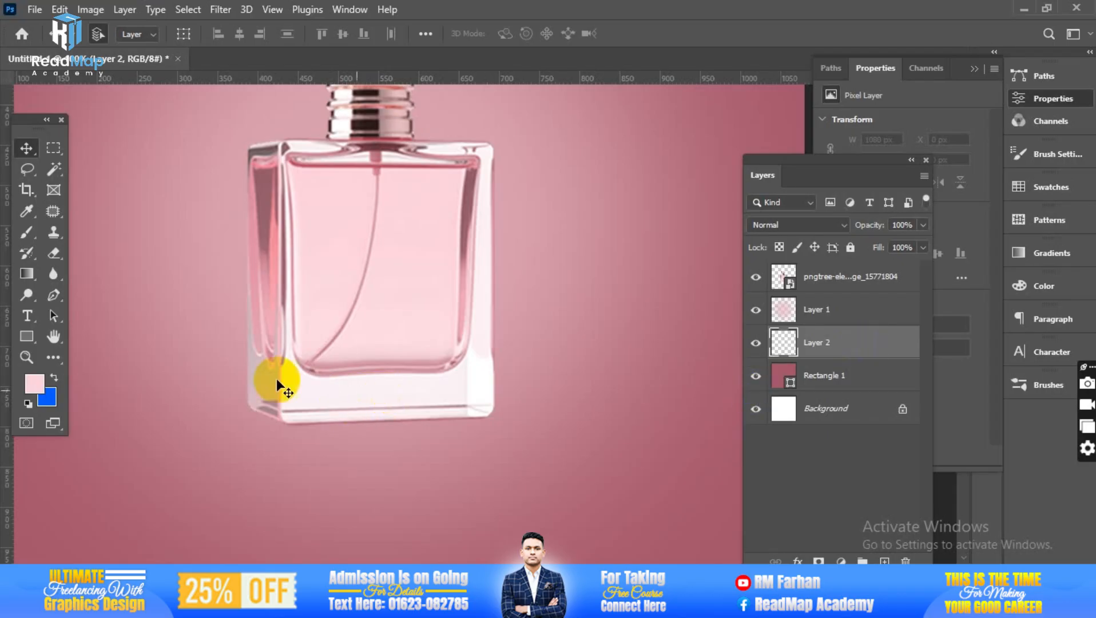
- Choose a near-black foreground color for the Brush tool with Layer 2 selected
click(25, 234)
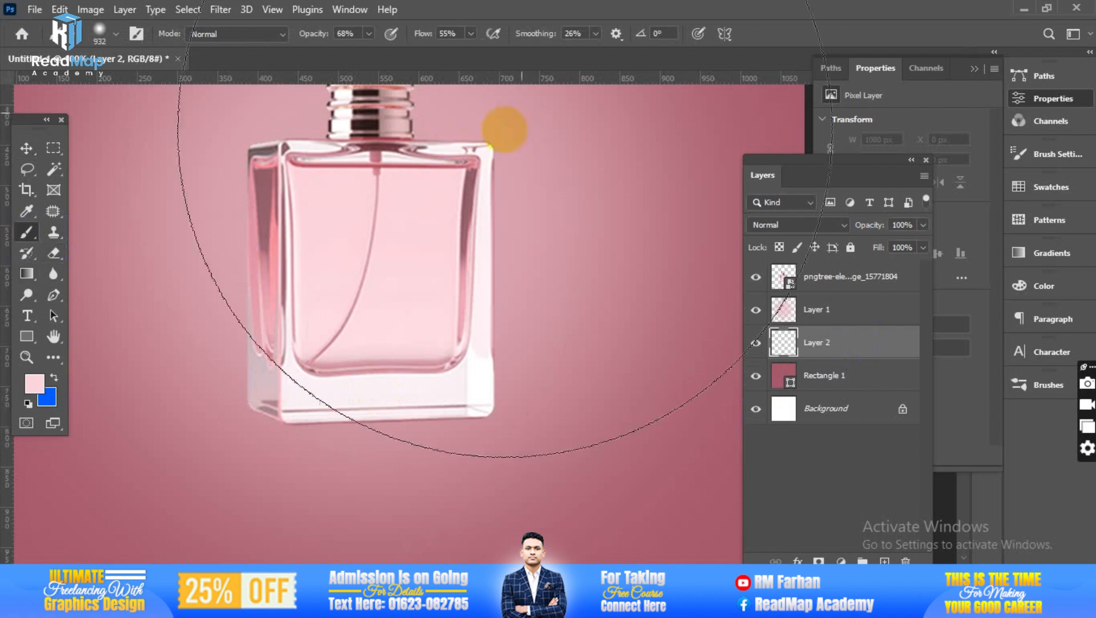
click(35, 383)
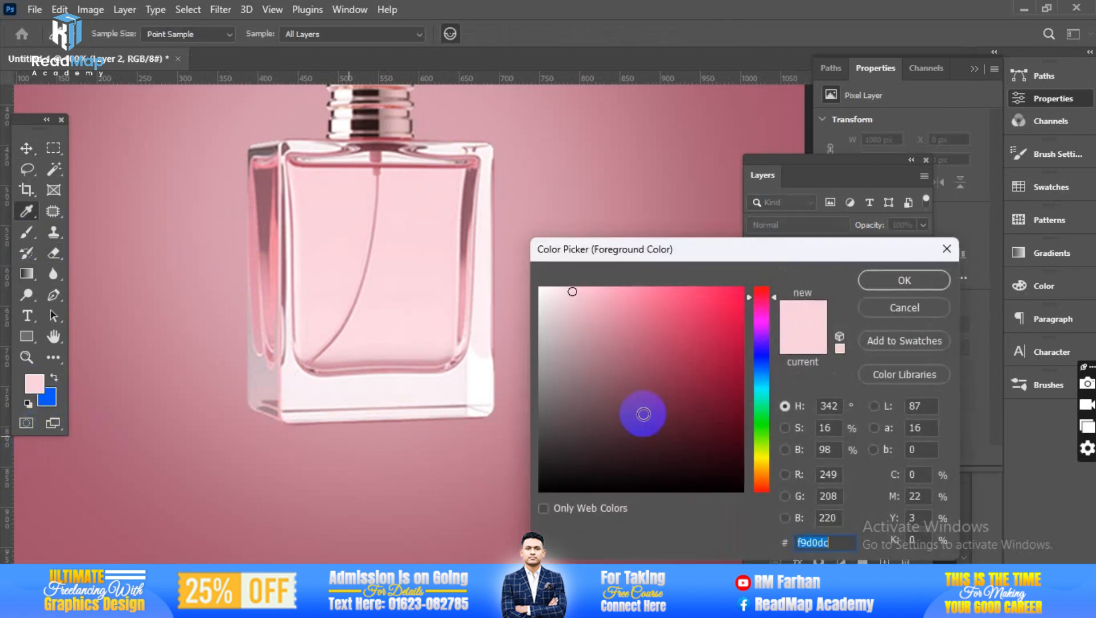
mouse_move(572, 424)
mouse_down()
mouse_move(542, 482)
mouse_move(551, 469)
mouse_up()
click(900, 280)
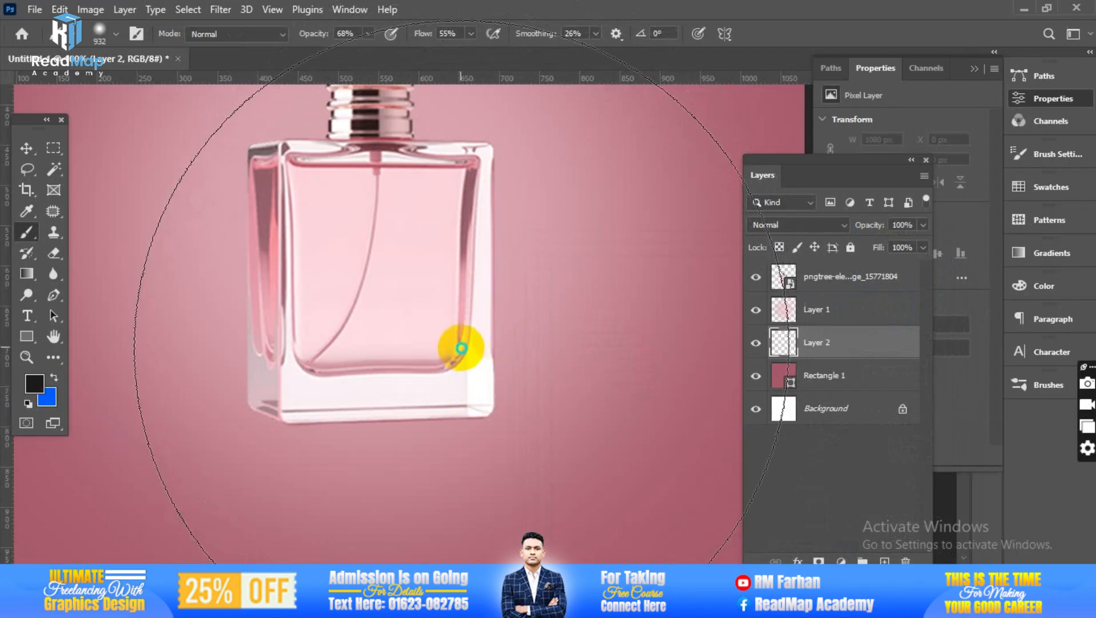
mouse_move(431, 230)
mouse_down()
mouse_move(434, 292)
mouse_move(418, 215)
mouse_up()
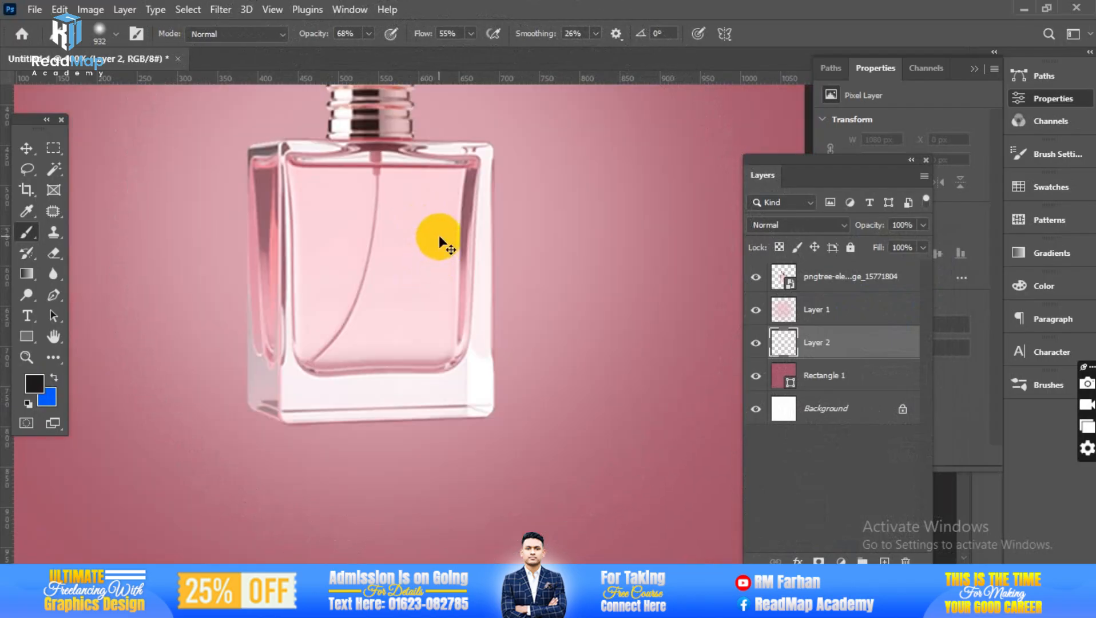
drag(438, 235, 442, 292)
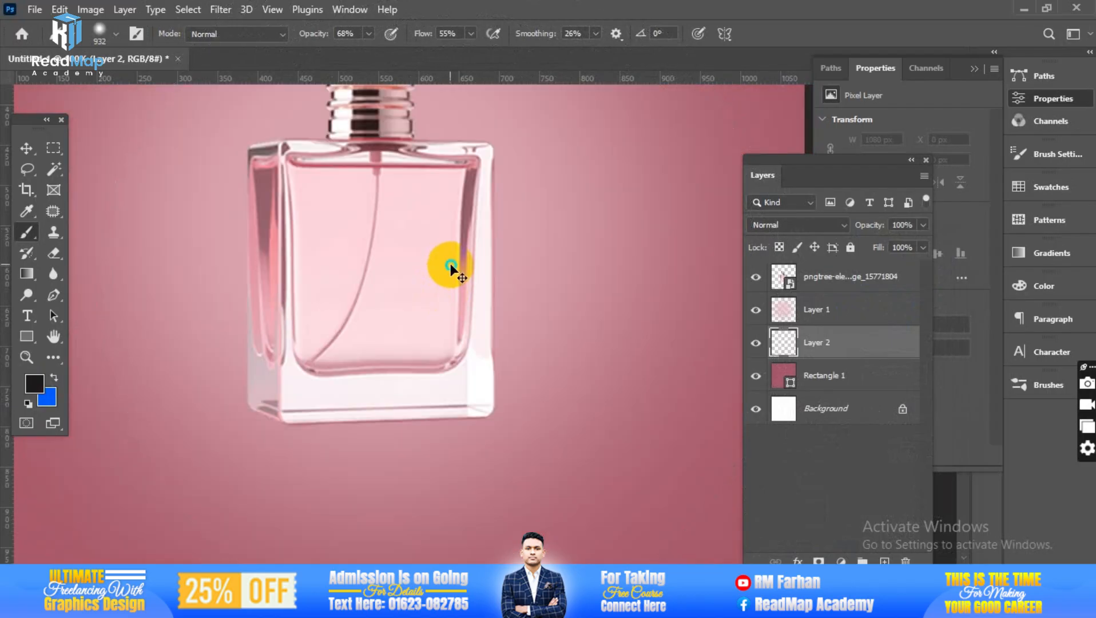
ctrl+right_click(449, 326)
click(563, 268)
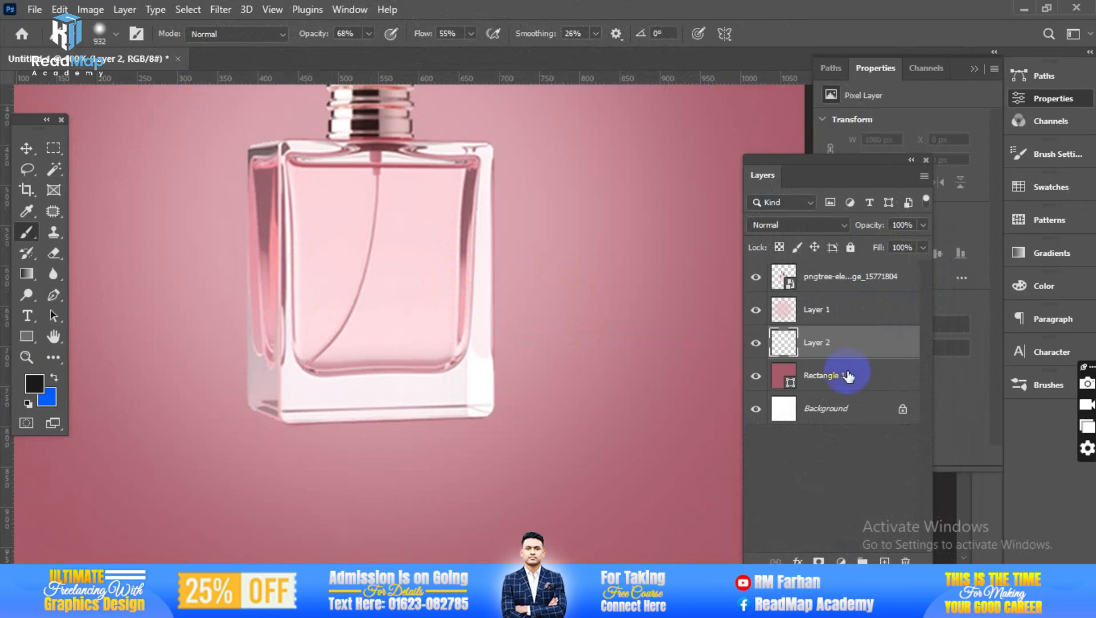
- Flatten the brush tip into a thin ellipse angled at -5° for the bottle's shadow
click(107, 29)
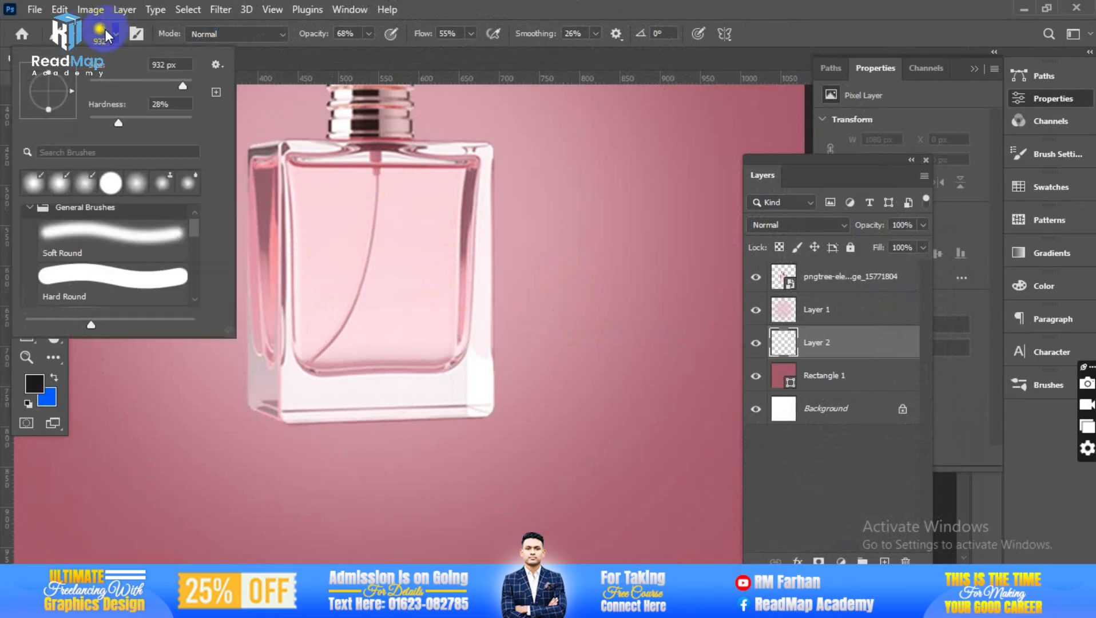
mouse_move(49, 107)
mouse_down()
mouse_move(47, 75)
mouse_move(48, 91)
mouse_up()
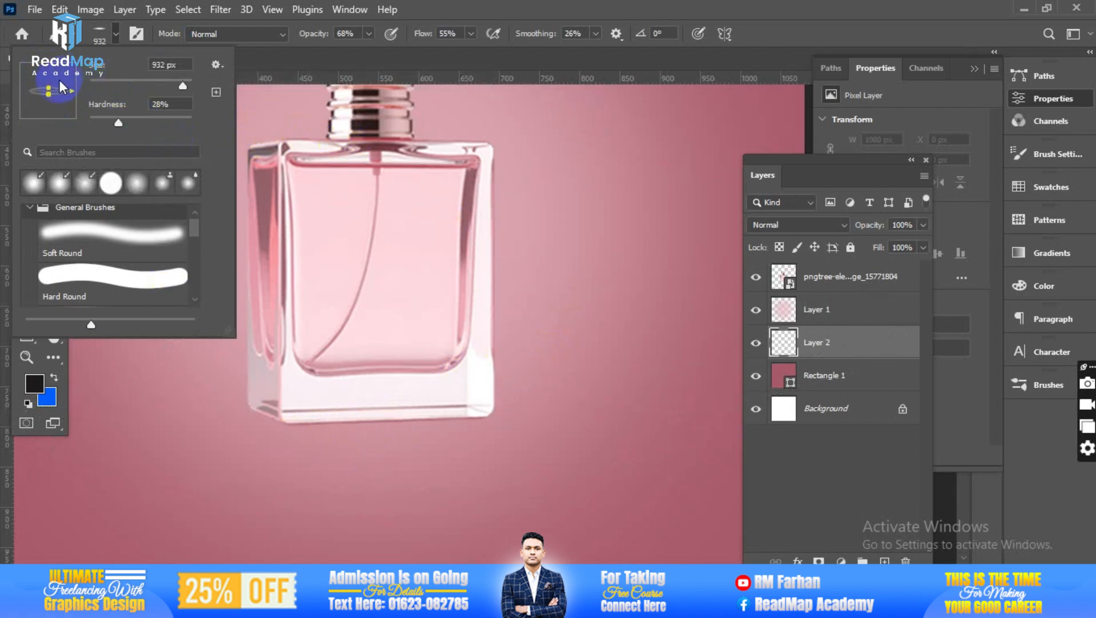
mouse_move(49, 87)
mouse_down()
mouse_move(61, 94)
mouse_move(48, 98)
mouse_up()
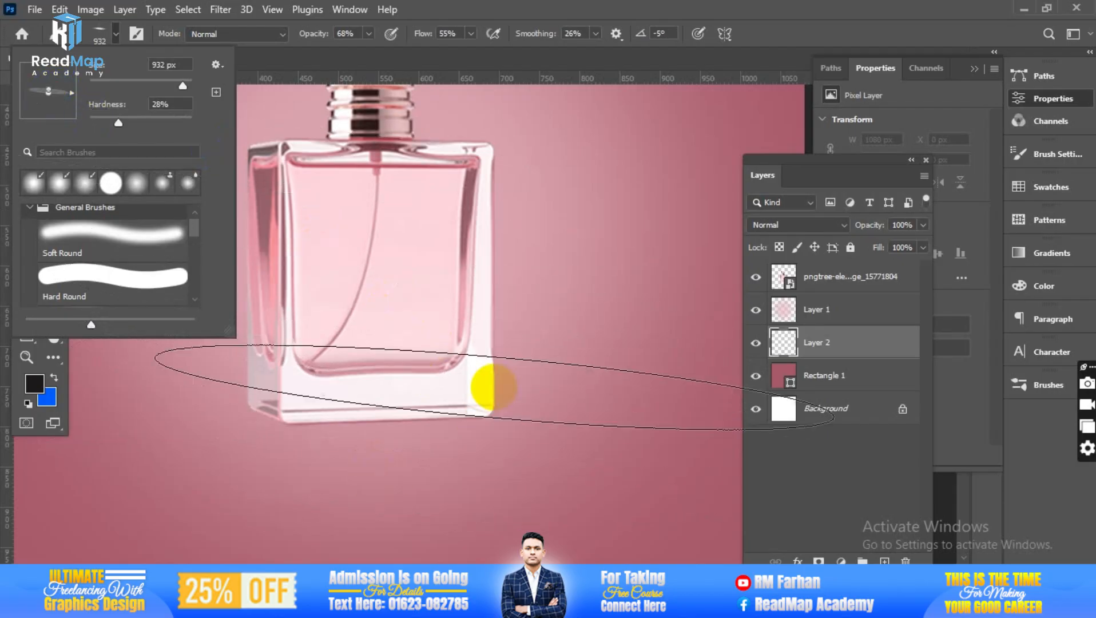
click(492, 382)
key(ctrl+z)
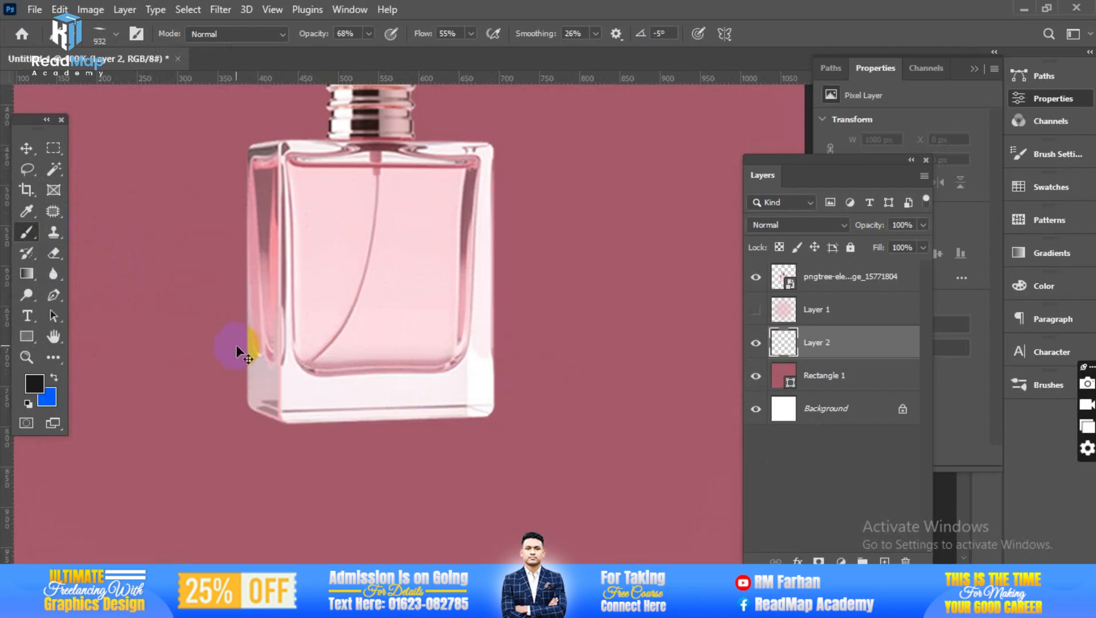
key(ctrl+shift+z)
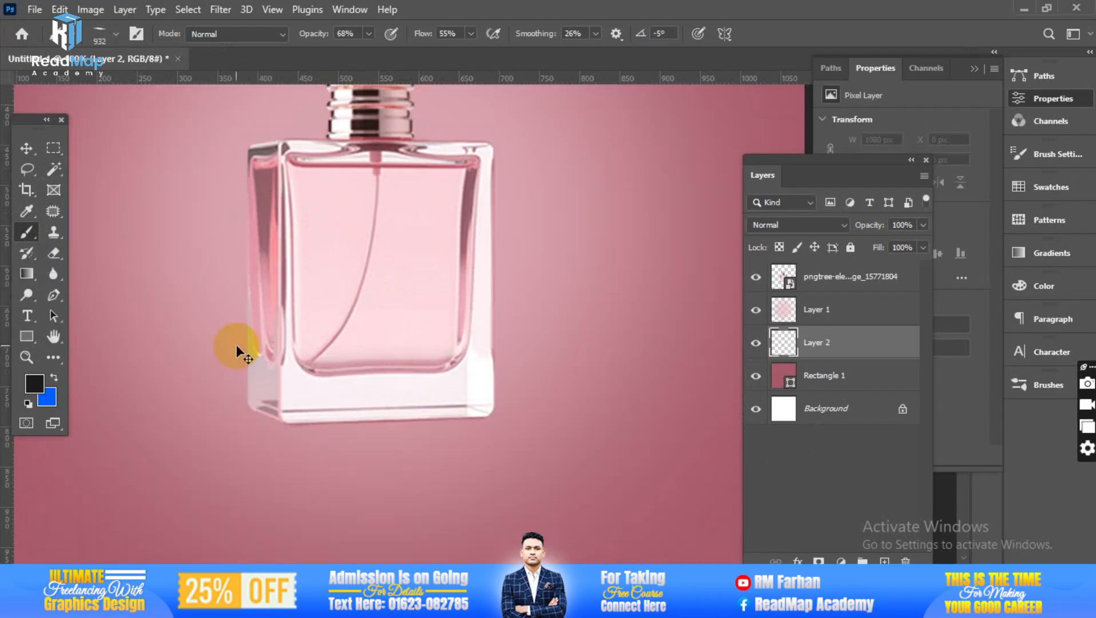
- Set the brush tip's angle to -2° and reshape it into a full circle
click(108, 39)
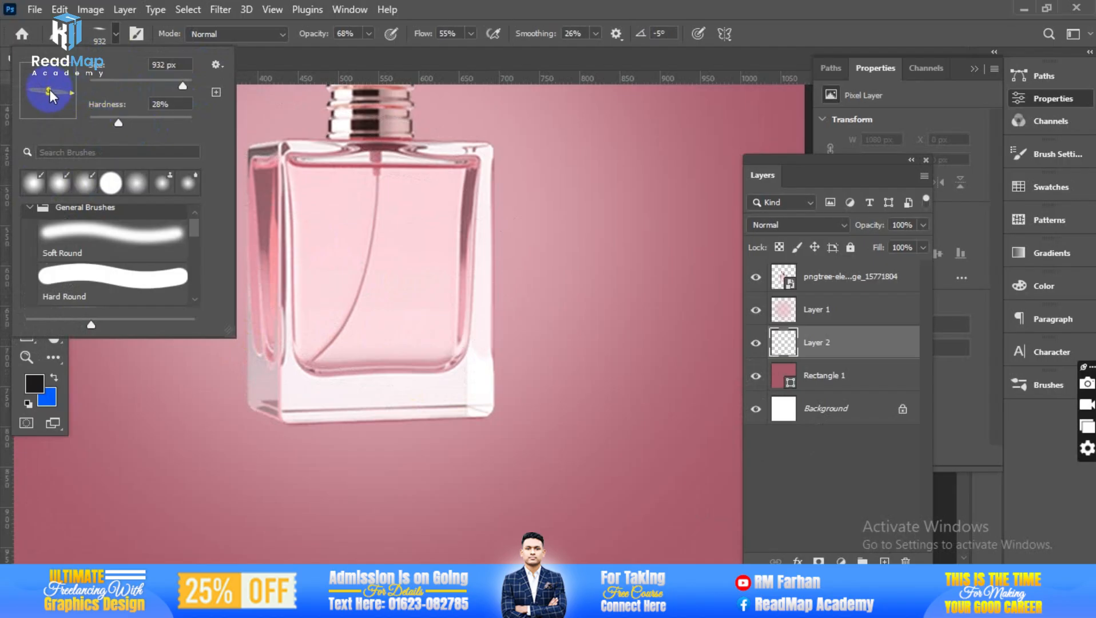
drag(50, 92, 54, 116)
key(ctrl+z)
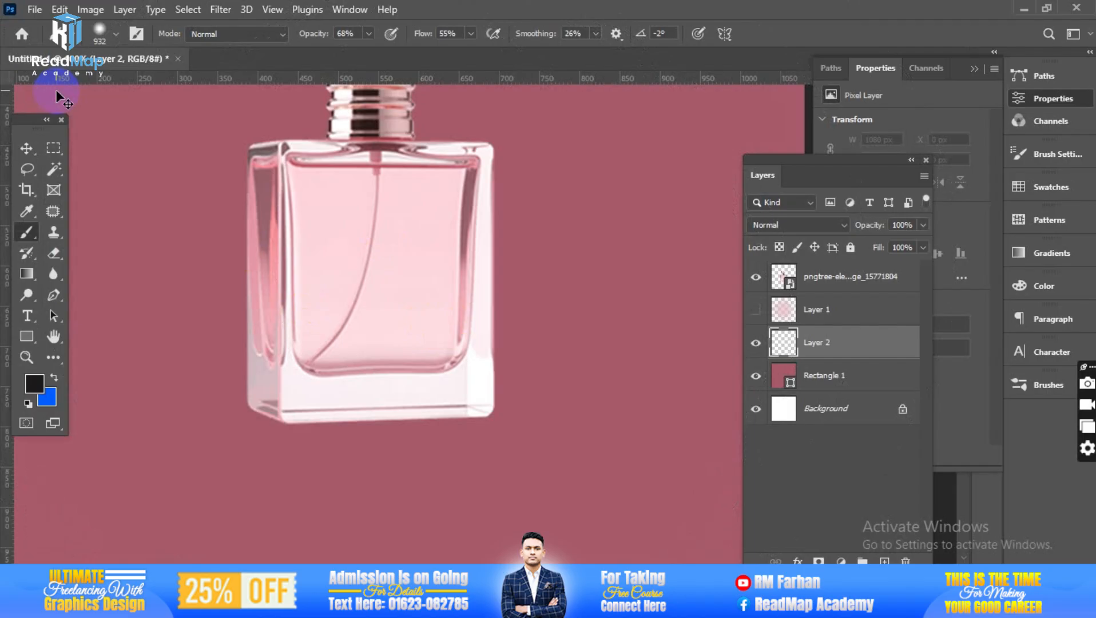
key(ctrl+shift+z)
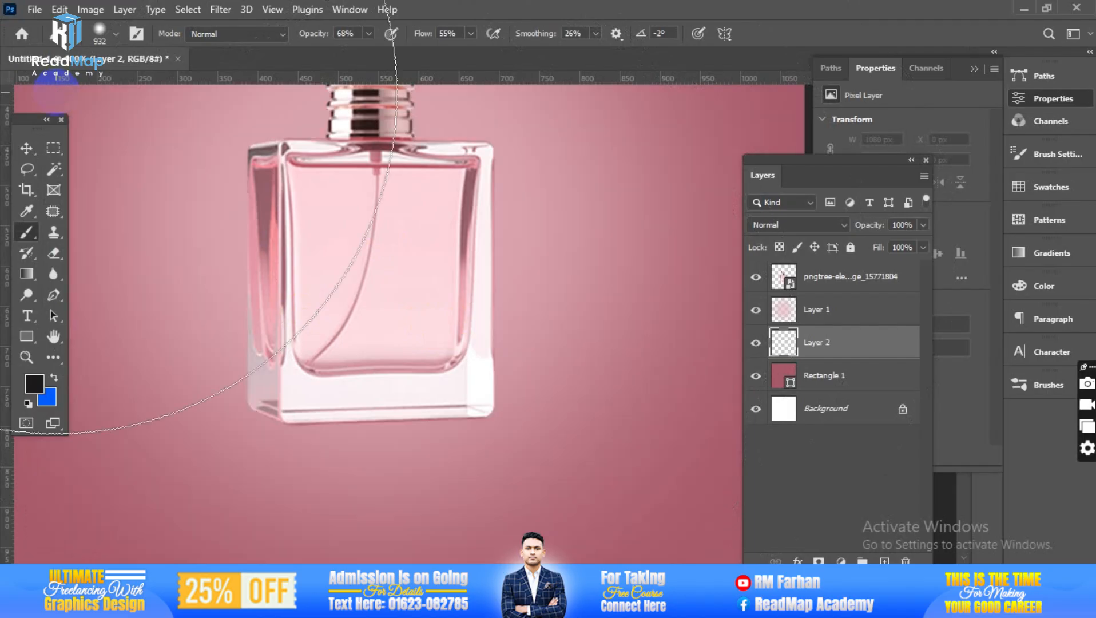
- Try squashing the brush tip into a flat ellipse, and restore it to a full circle
click(115, 34)
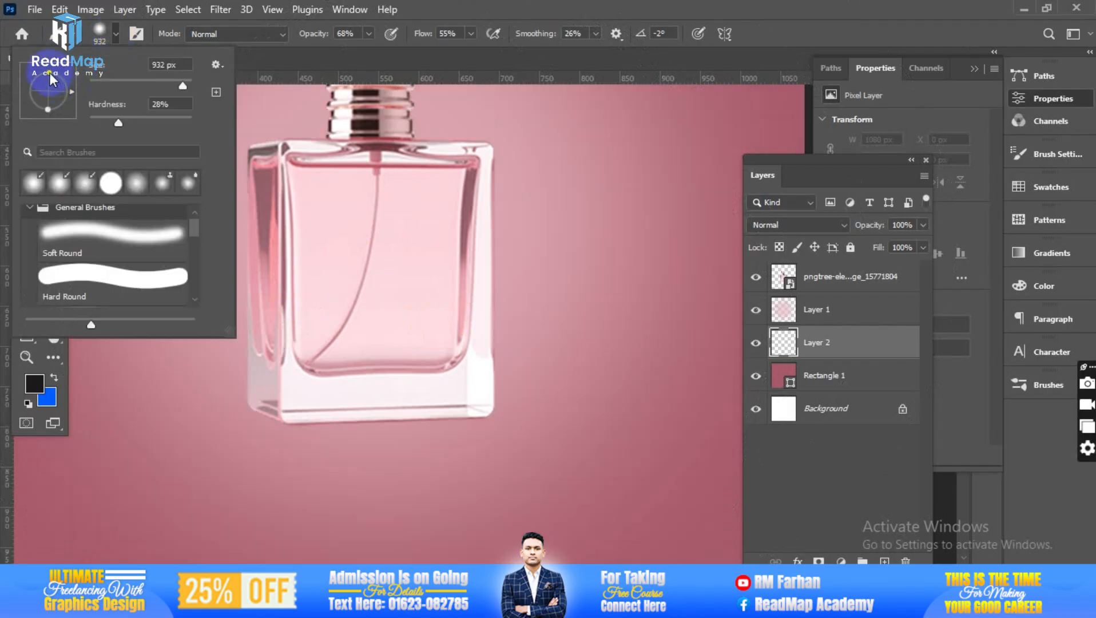
drag(50, 78, 51, 93)
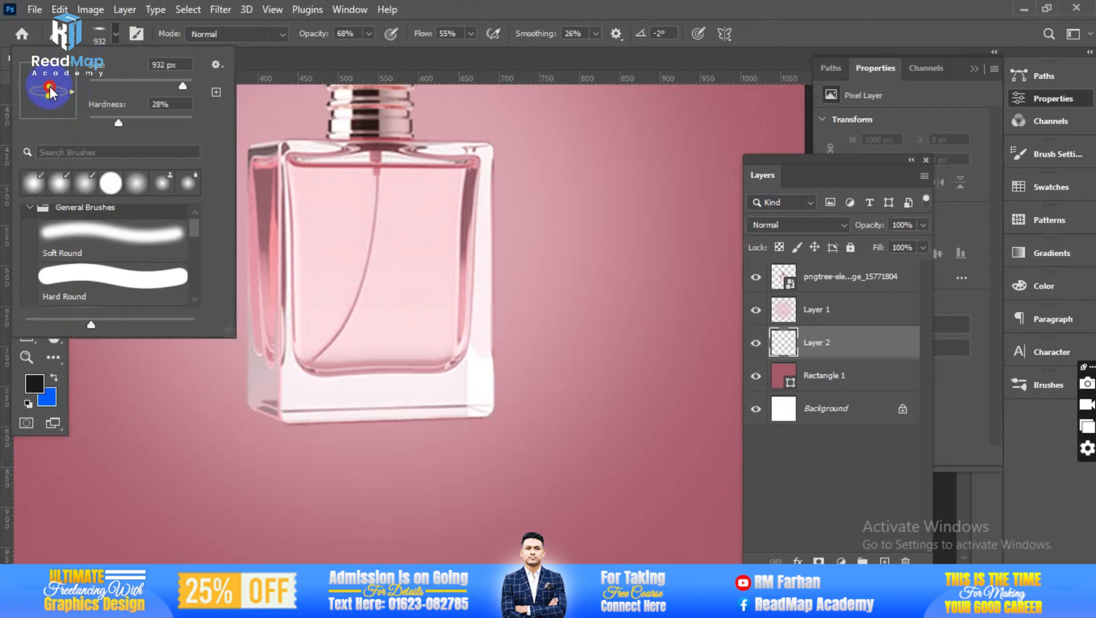
drag(50, 86, 49, 89)
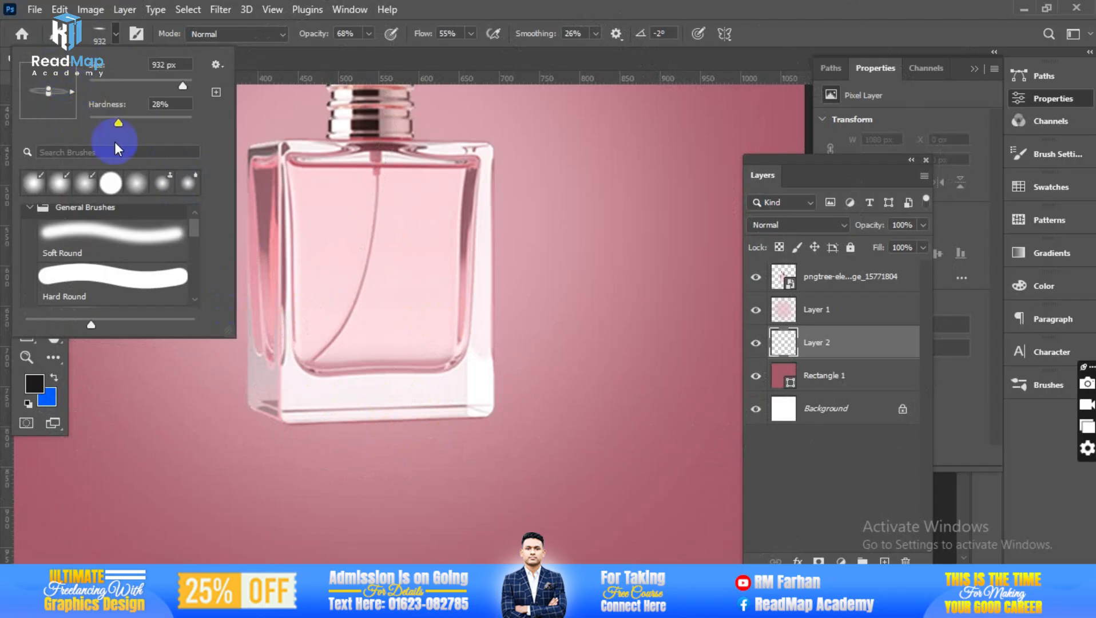
drag(48, 89, 48, 73)
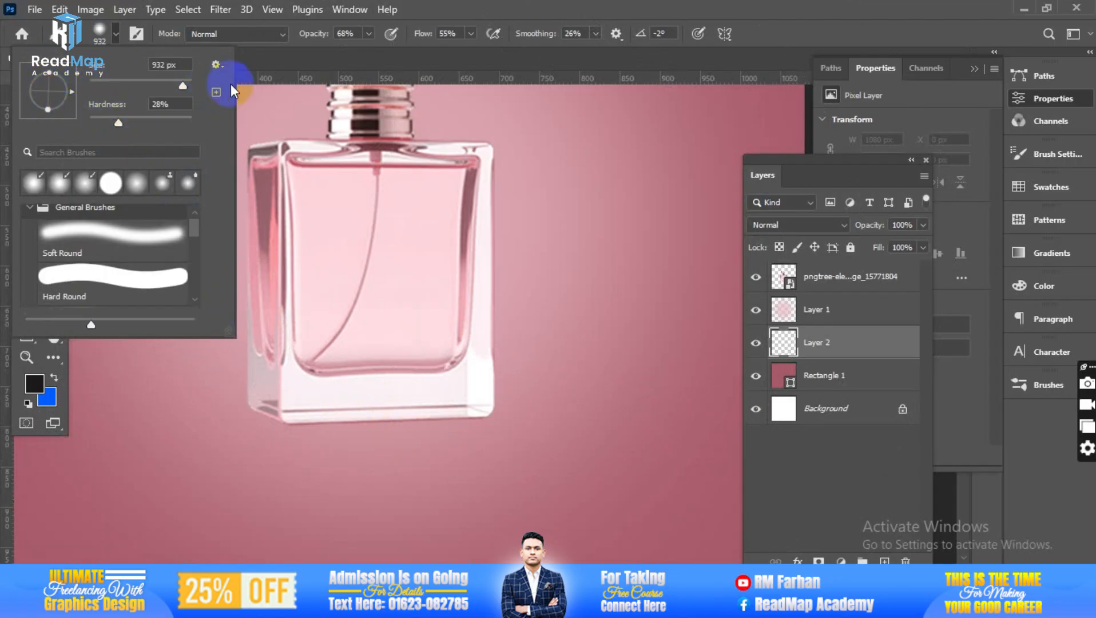
click(250, 85)
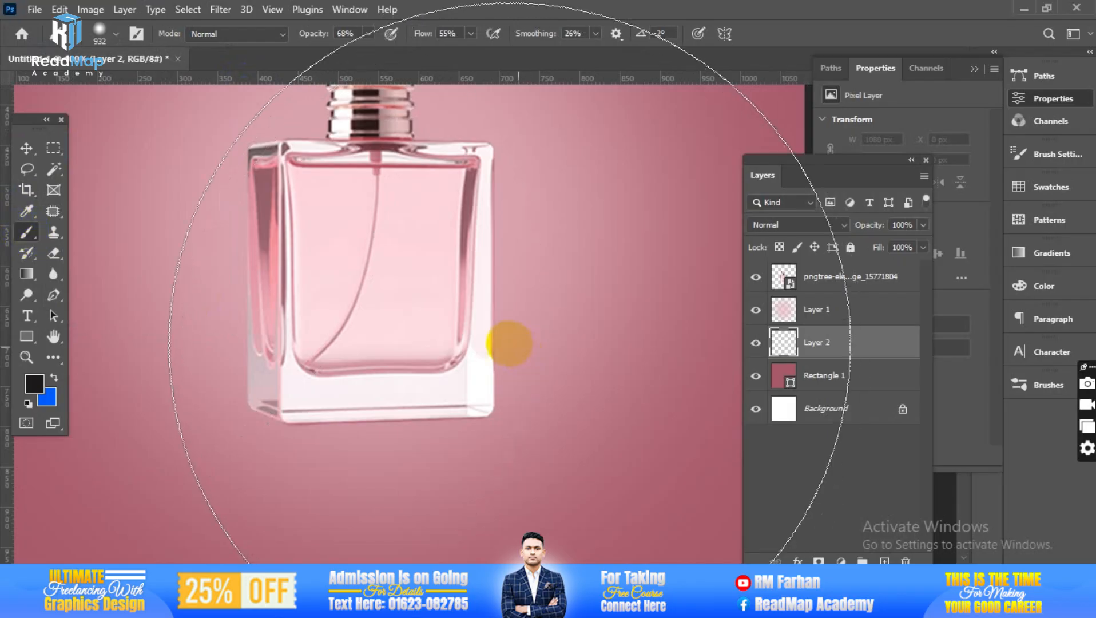
- Reduce the brush size to 400 px and flatten its tip into a thin ellipse, keeping the Brush tool active
key(bracketleft)
key(bracketleft)
key(bracketleft)
key(bracketleft)
key(bracketleft)
key(bracketleft)
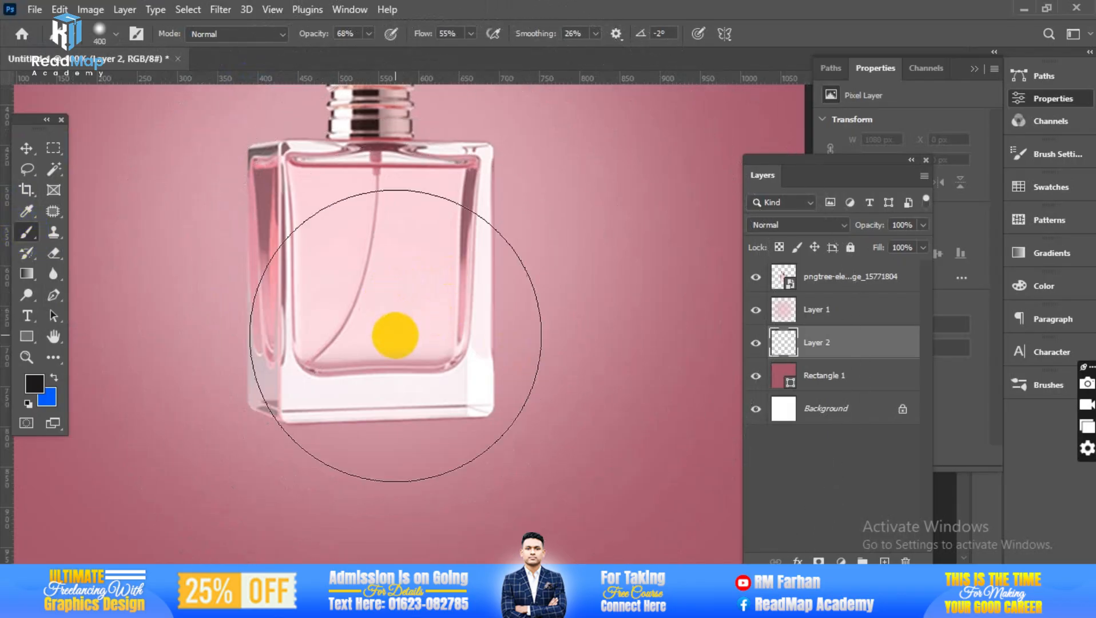
right_click(367, 366)
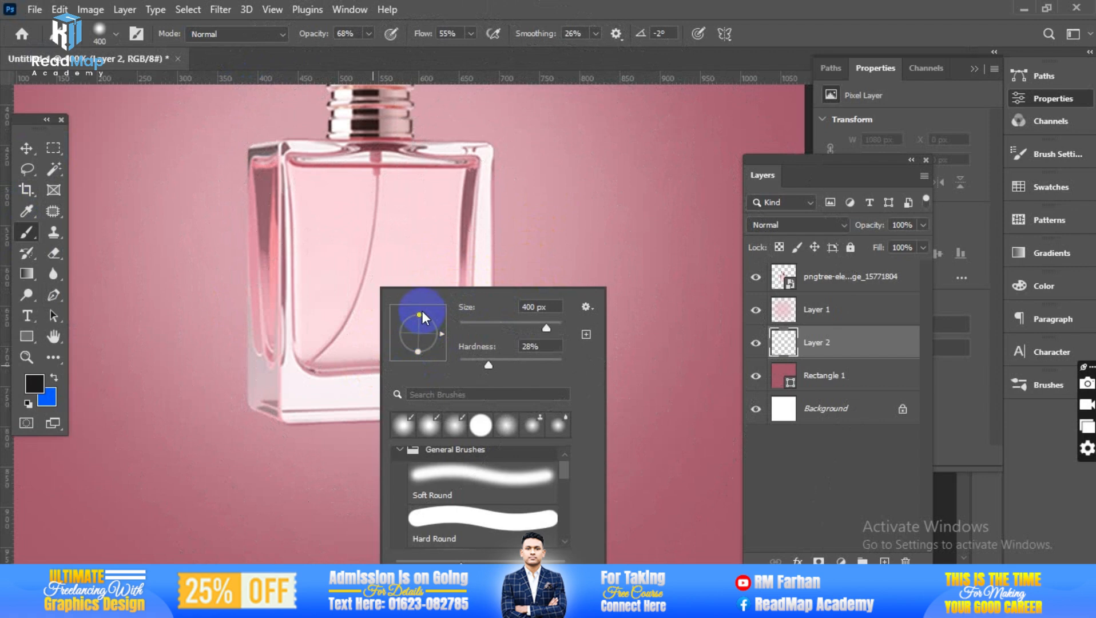
drag(419, 312, 417, 315)
drag(419, 330, 420, 335)
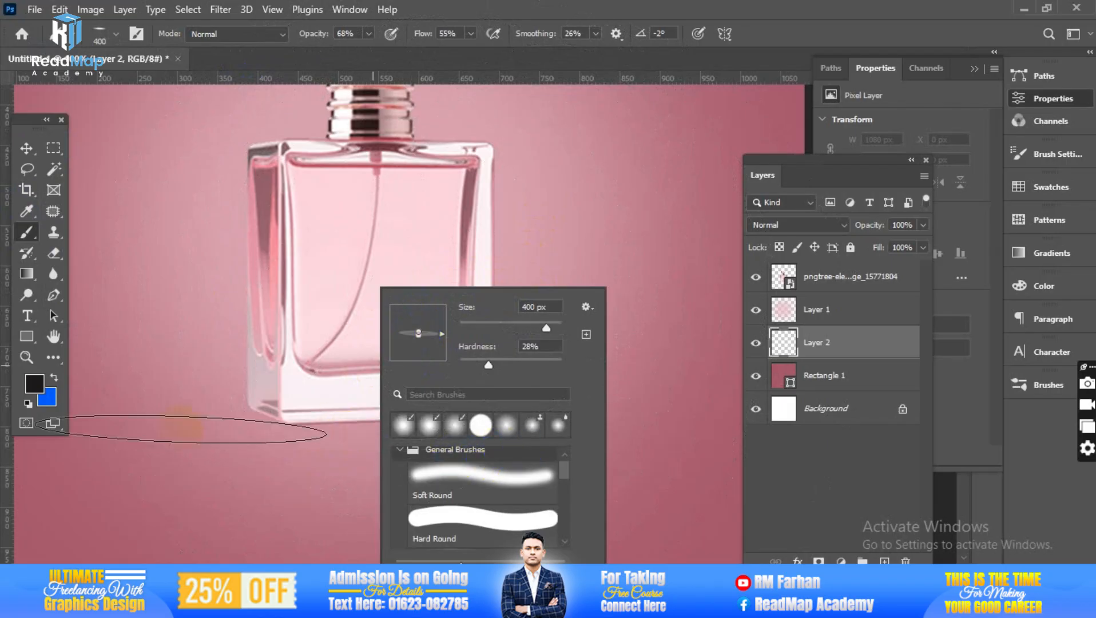
click(23, 151)
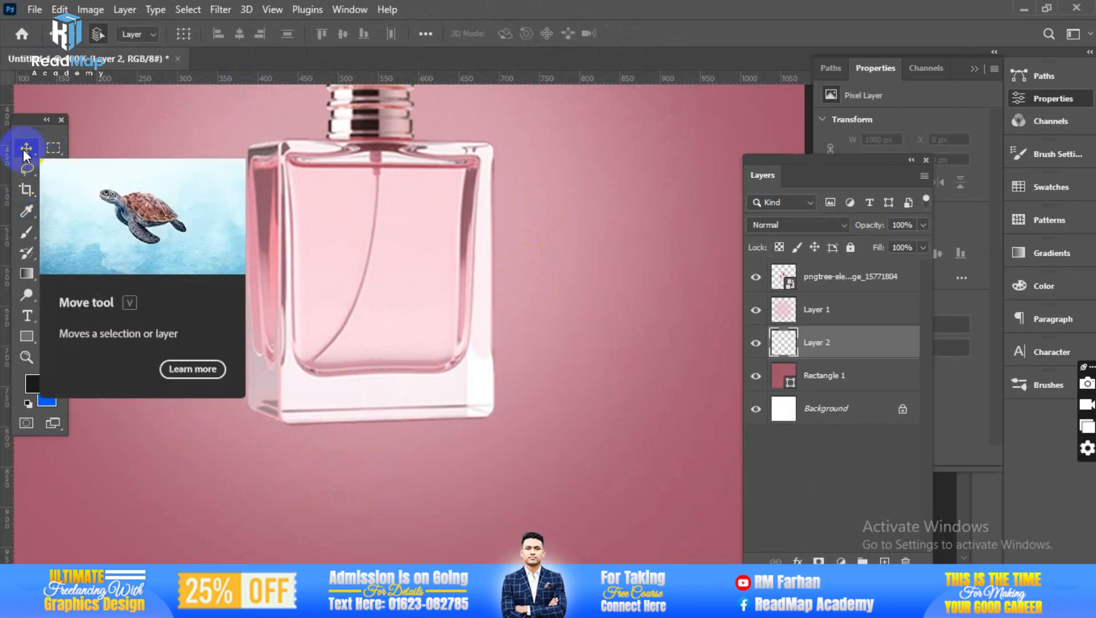
click(26, 232)
- Try two dark shadow dabs under the bottle's base on Layer 2, and undo both
mouse_move(356, 442)
mouse_down()
mouse_move(355, 421)
mouse_move(364, 420)
mouse_up()
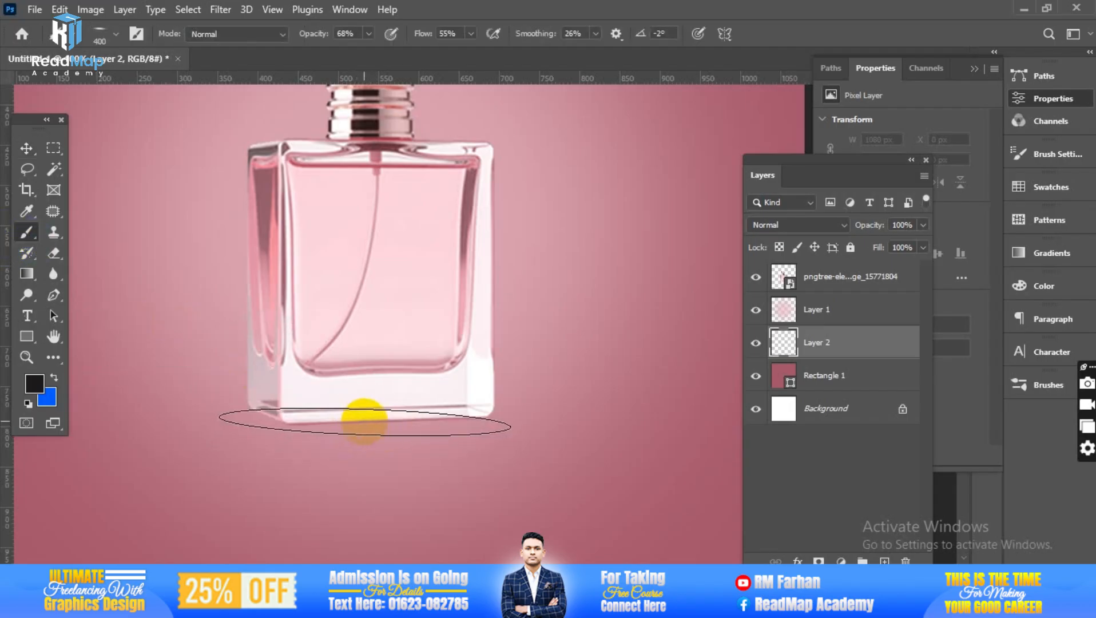
click(364, 421)
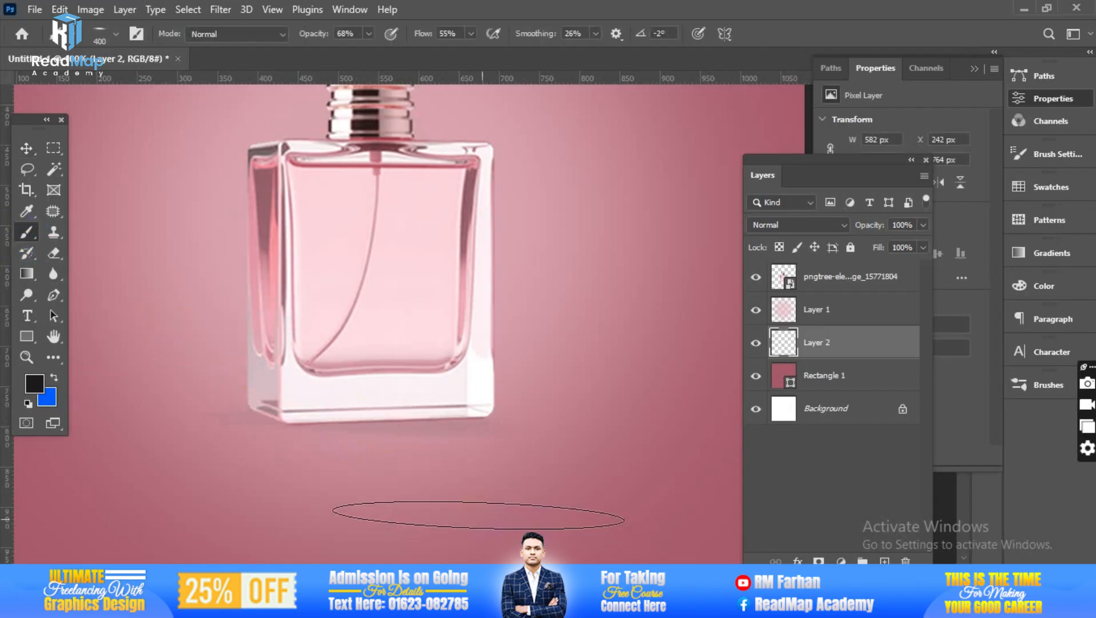
drag(382, 426, 372, 424)
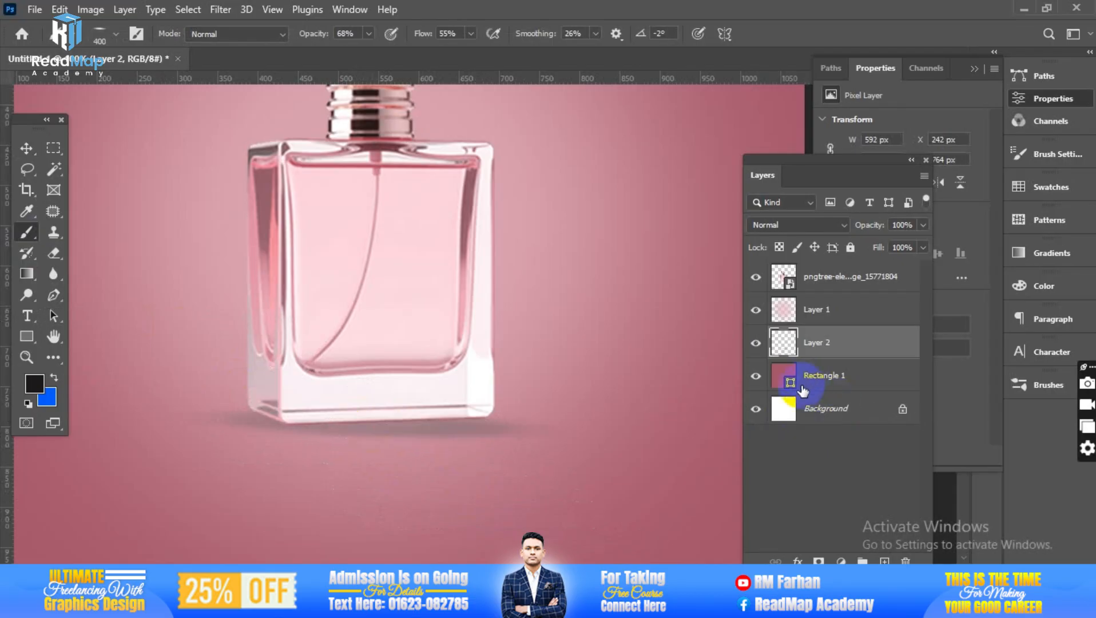
key(ctrl+z)
key(ctrl+z)
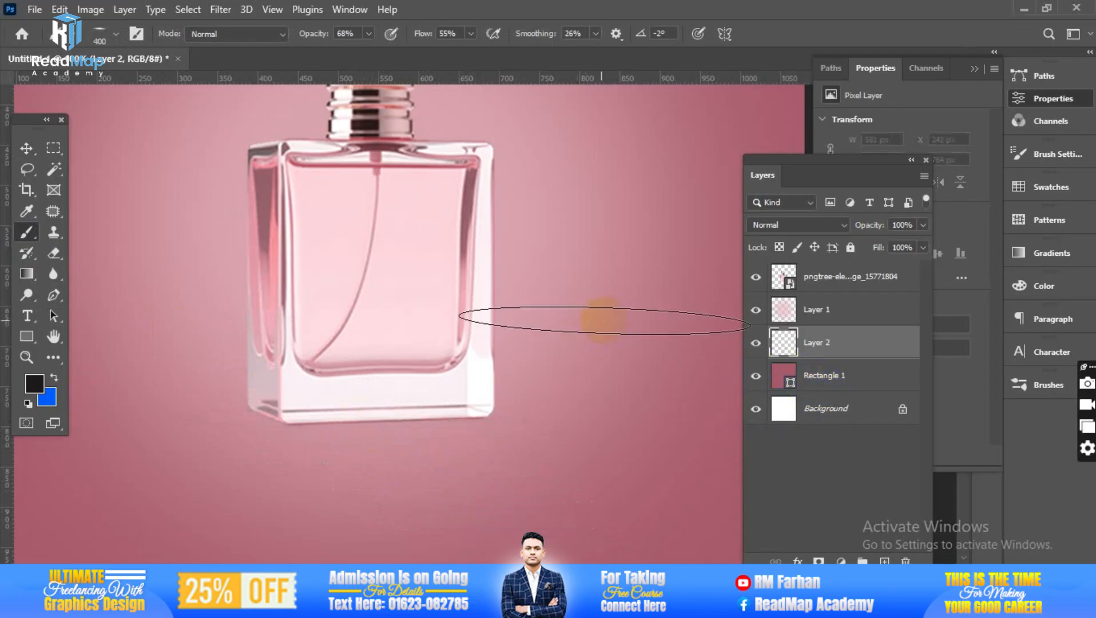
- Raise the brush opacity to 98% and its flow to 85%
click(284, 37)
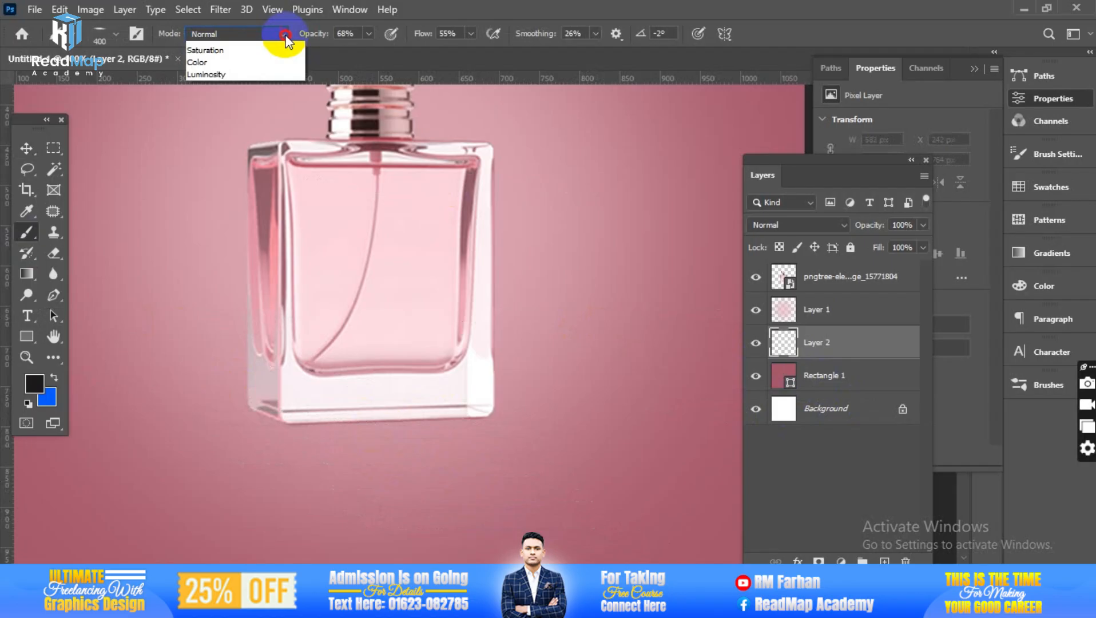
click(372, 33)
click(369, 33)
drag(373, 53, 390, 57)
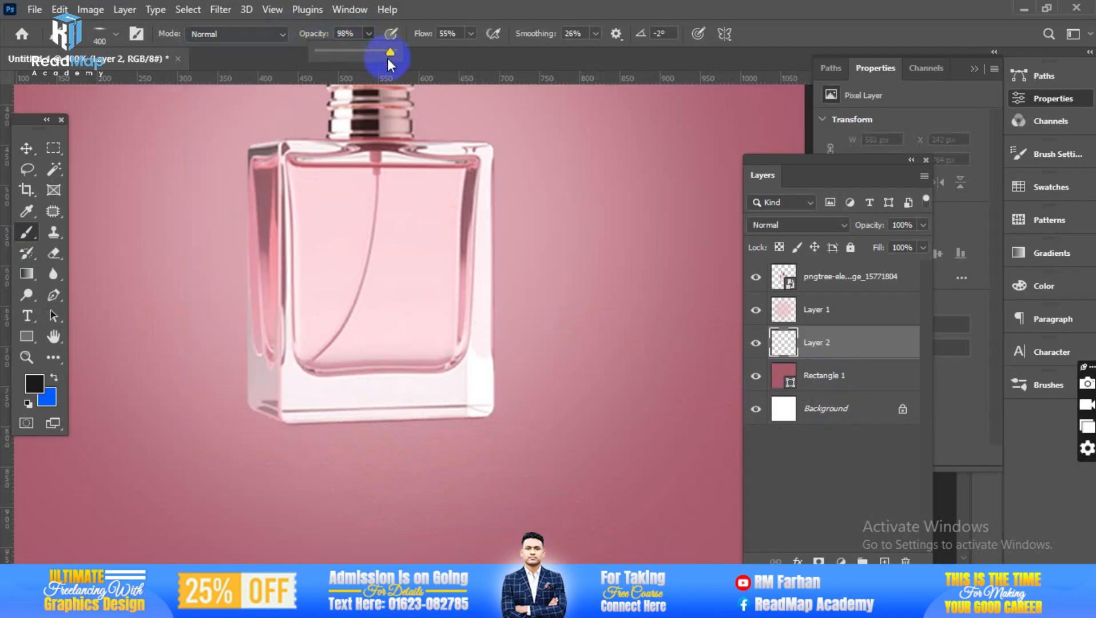
click(470, 33)
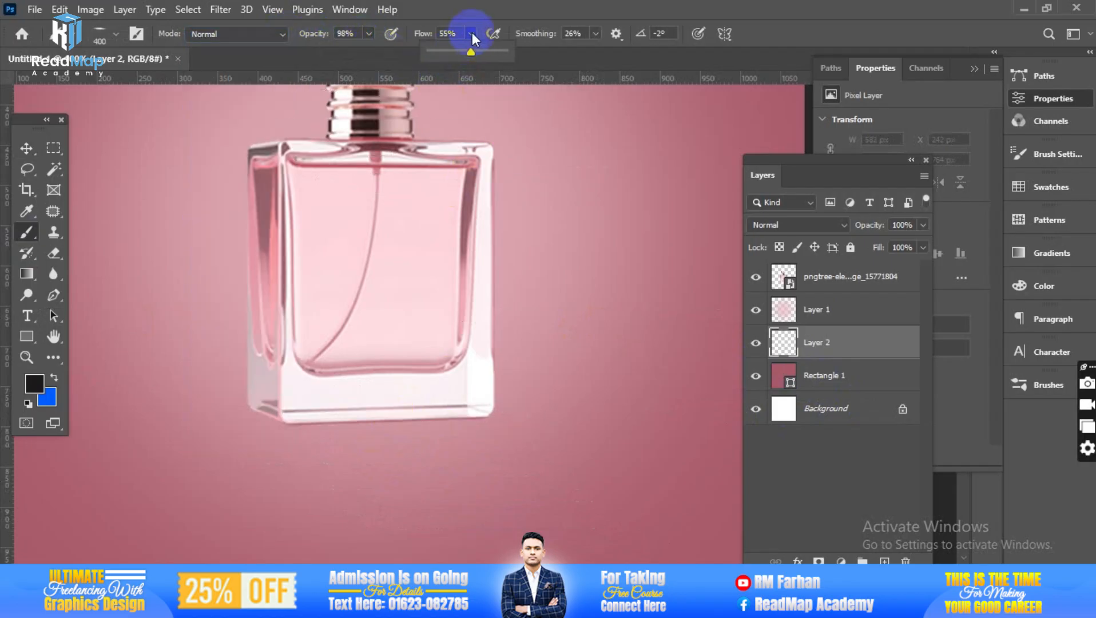
drag(491, 50, 493, 50)
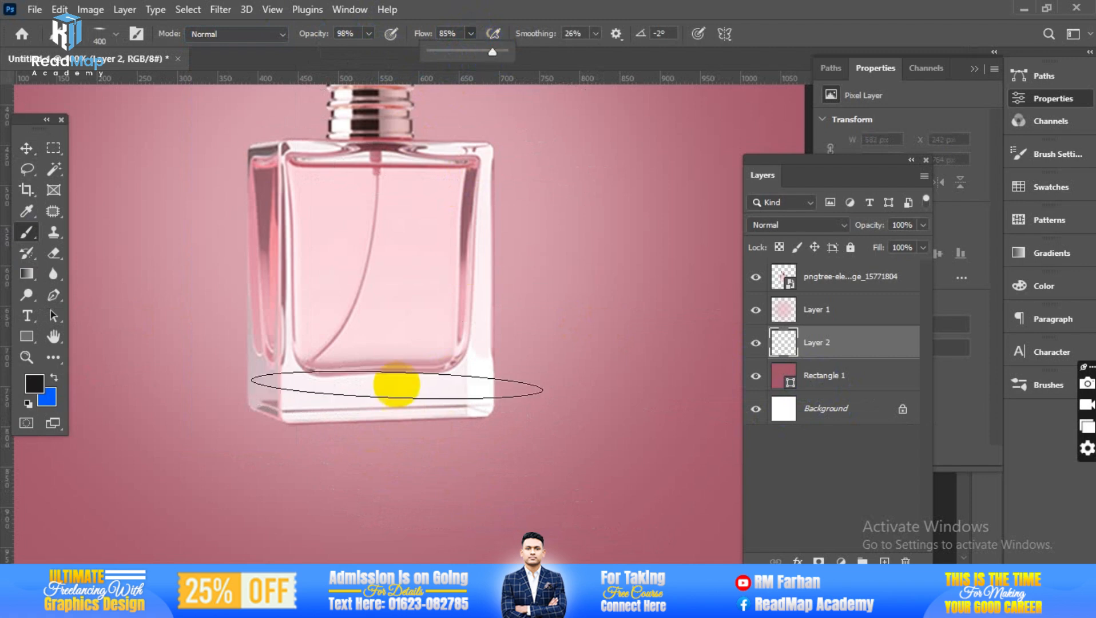
- Try two stronger shadow dabs beneath the bottle at the raised opacity and flow, and undo both
click(374, 415)
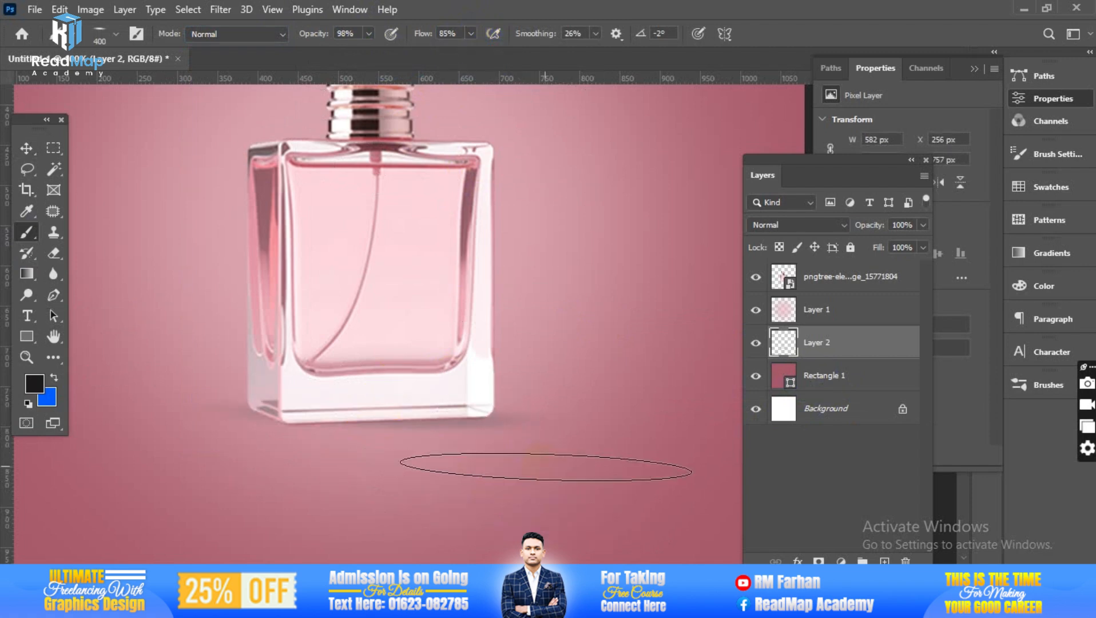
click(378, 424)
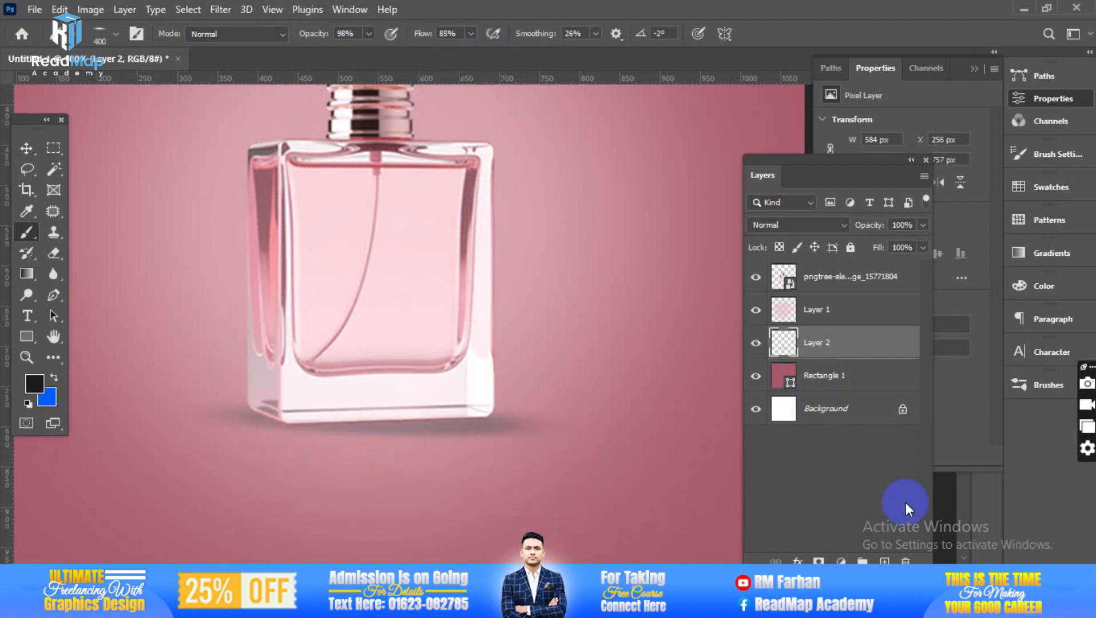
key(ctrl+z)
key(ctrl+z)
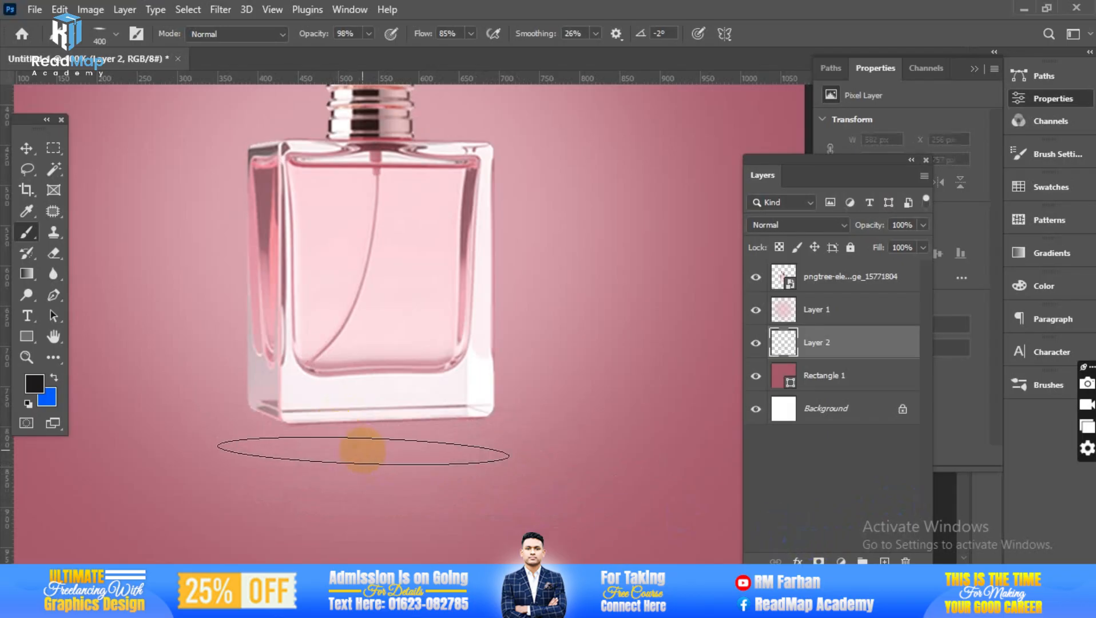
- Adjust the brush size to 402 px and paint two overlapping shadow dabs along the bottle's base on Layer 2
mouse_move(363, 450)
mouse_down()
mouse_move(364, 424)
mouse_move(368, 461)
mouse_up()
click(367, 420)
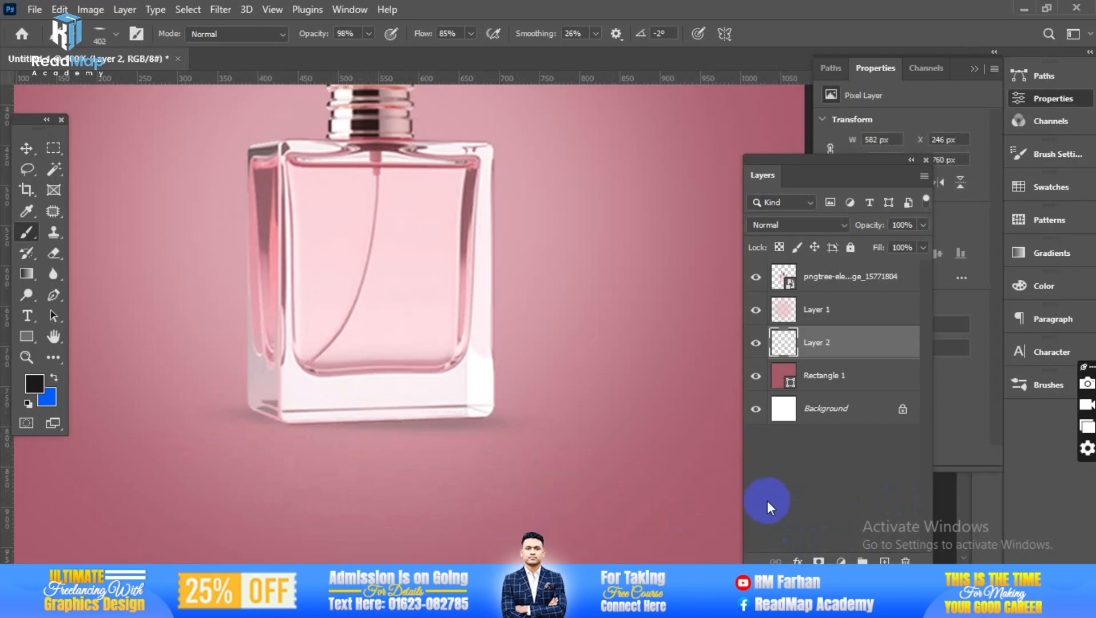
click(384, 414)
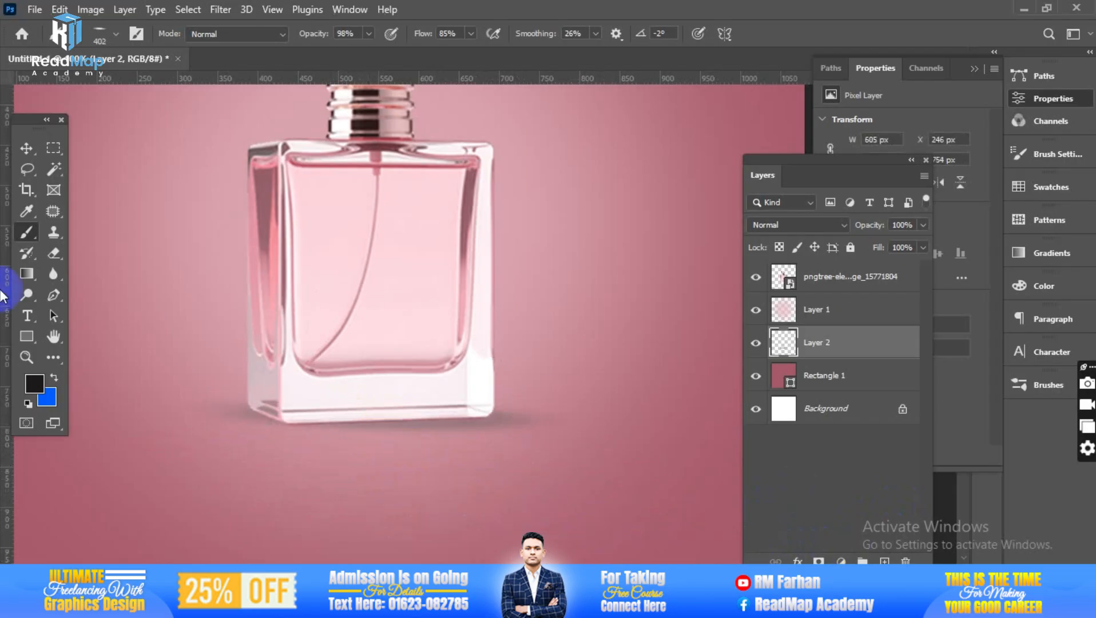
- Free-transform the shadow on Layer 2, rotating it about 1.37° clockwise and shifting it slightly right beneath the bottle
click(25, 149)
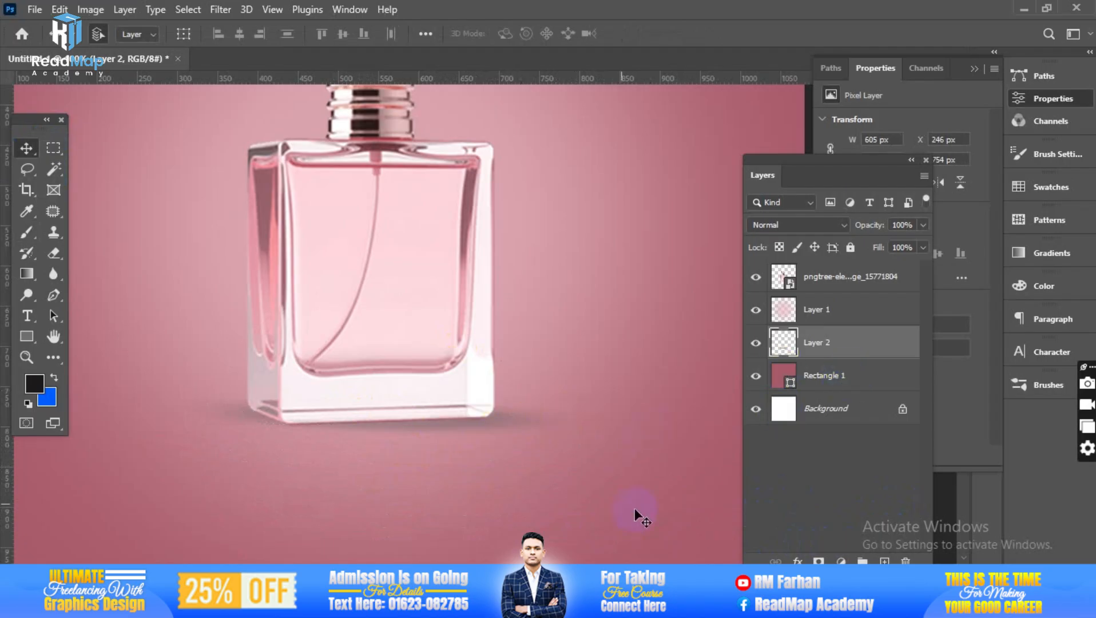
drag(634, 508, 634, 510)
click(843, 341)
click(836, 346)
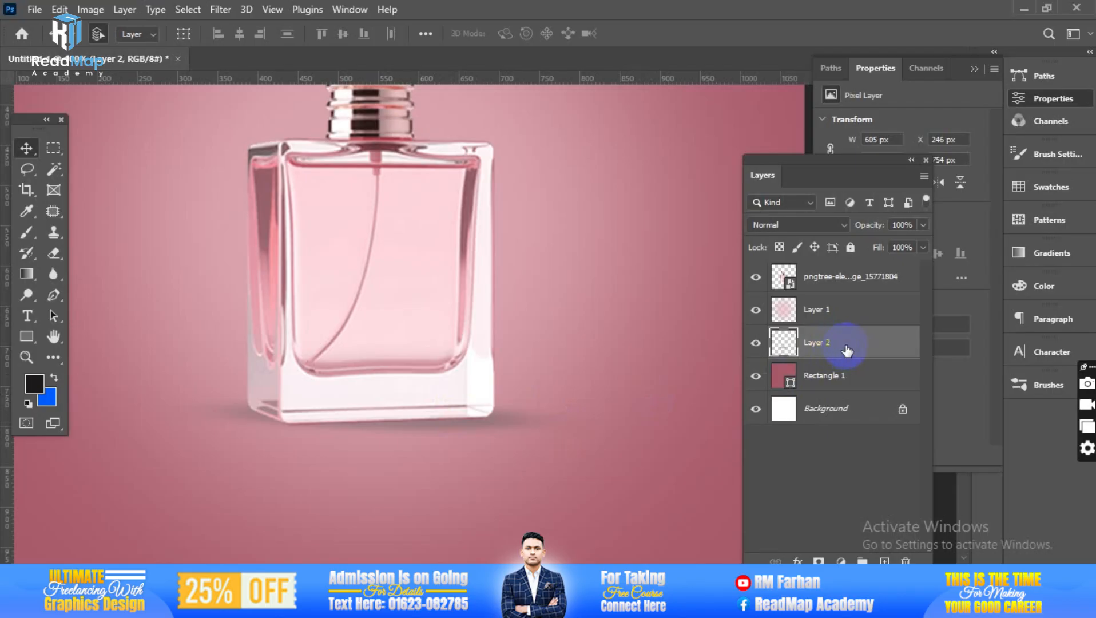
key(ctrl+t)
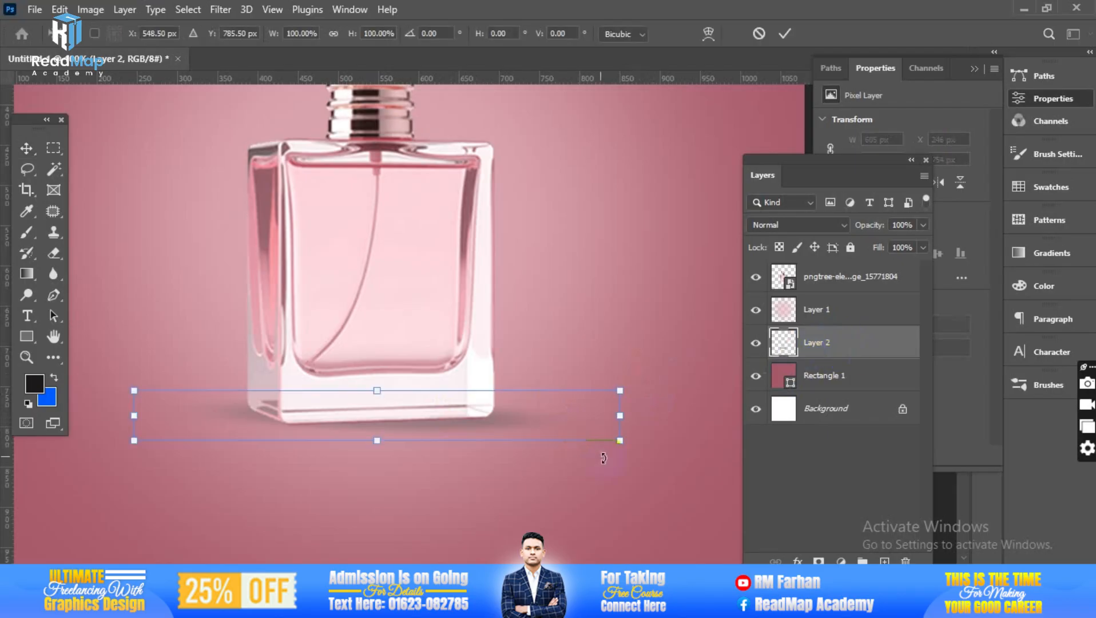
mouse_move(630, 458)
mouse_down()
mouse_move(646, 431)
mouse_move(640, 463)
mouse_up()
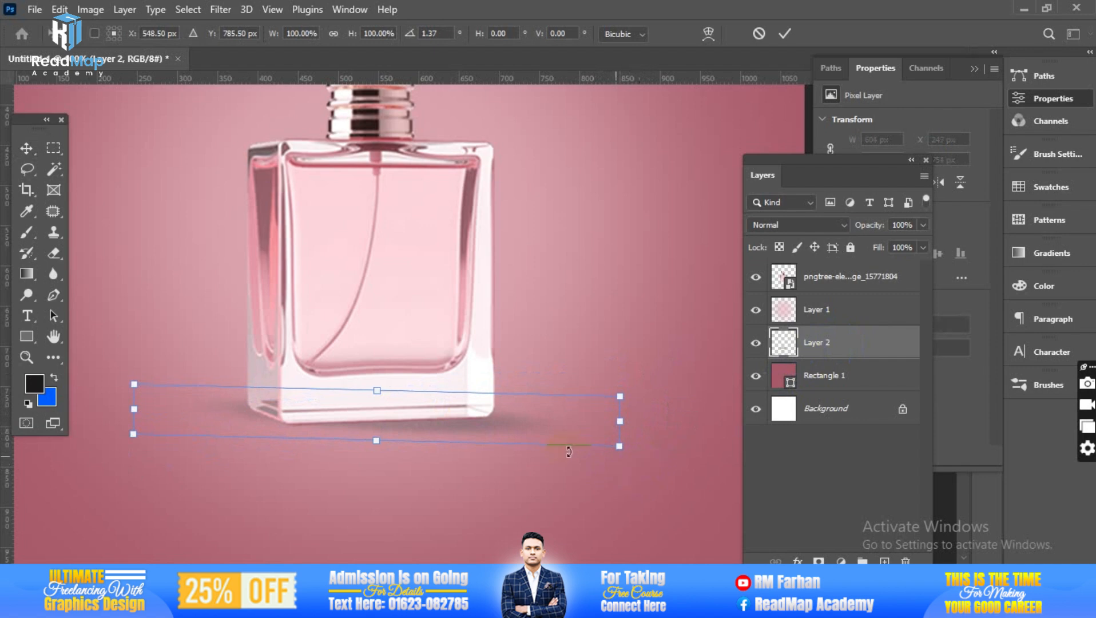
drag(467, 422, 492, 428)
key(Return)
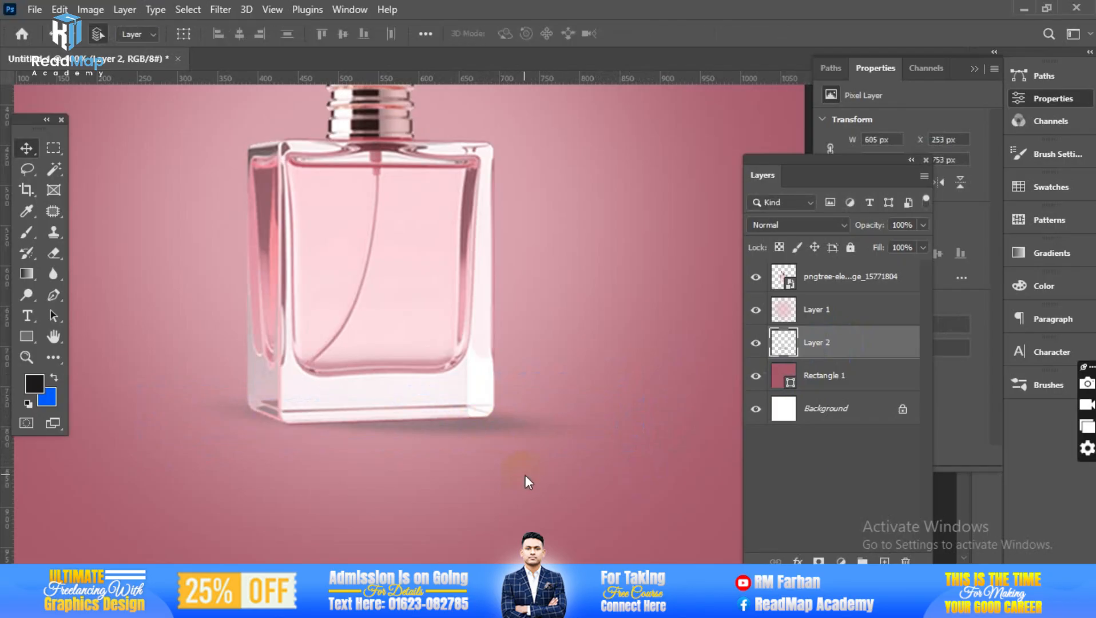
key(ctrl+minus)
key(ctrl+minus)
key(ctrl+minus)
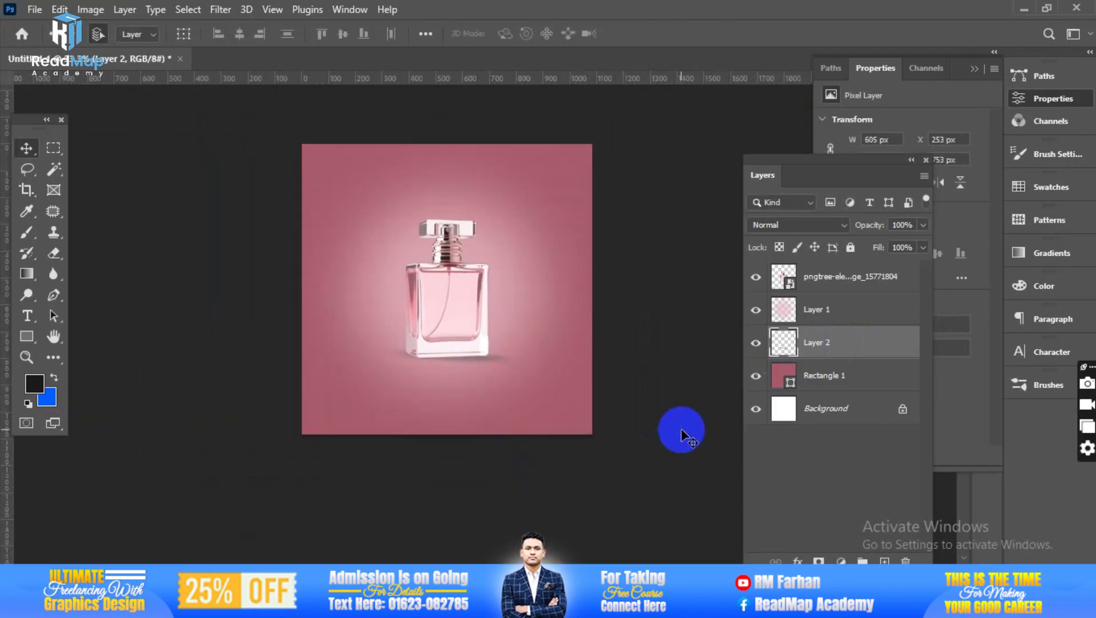
click(679, 428)
key(ctrl+plus)
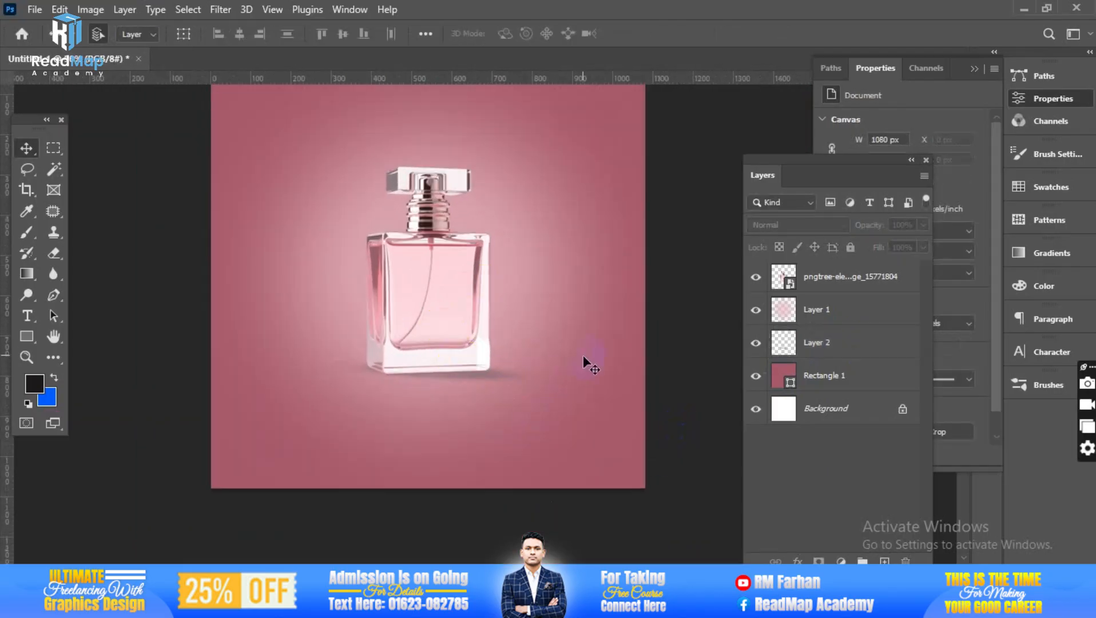
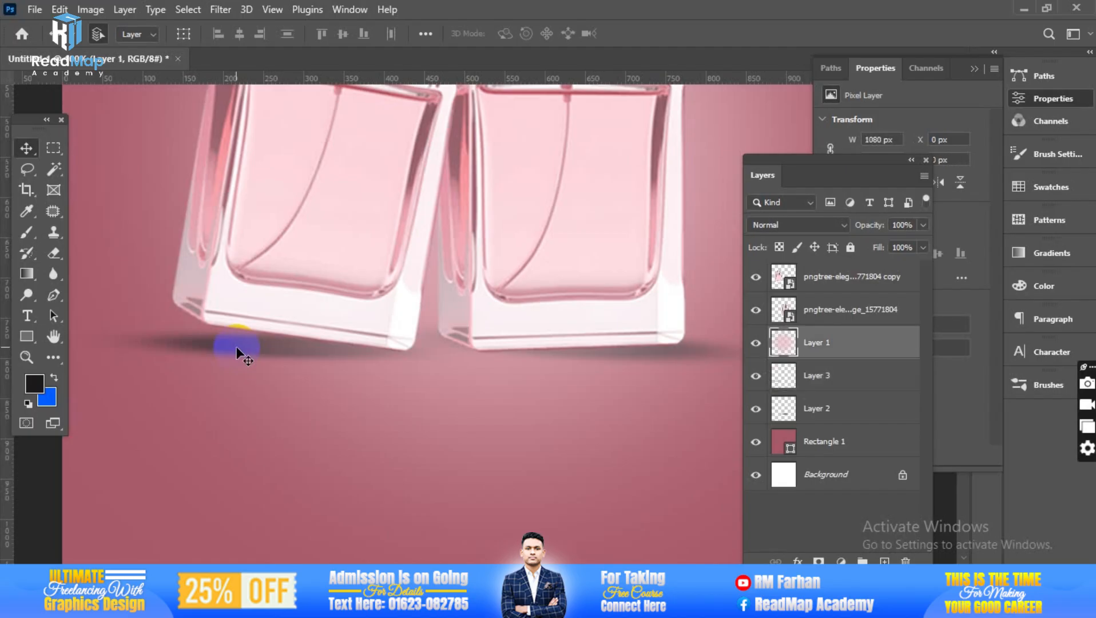
- Try reducing the opacity of the Layer 2 shadow, and lower the Layer 3 shadow's opacity to 62%
click(825, 407)
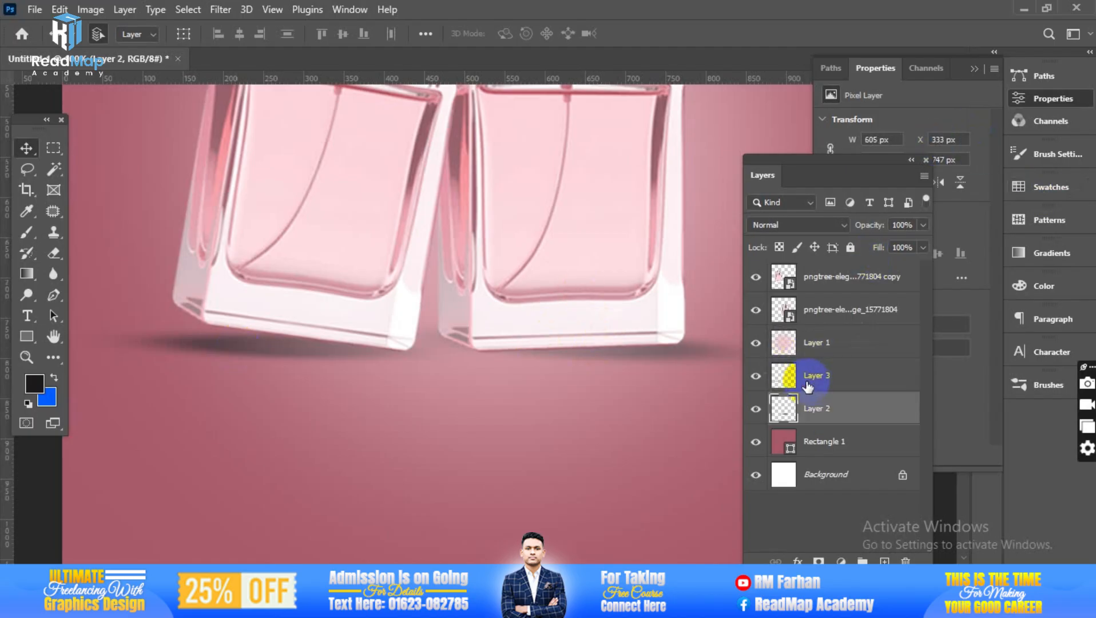
click(922, 226)
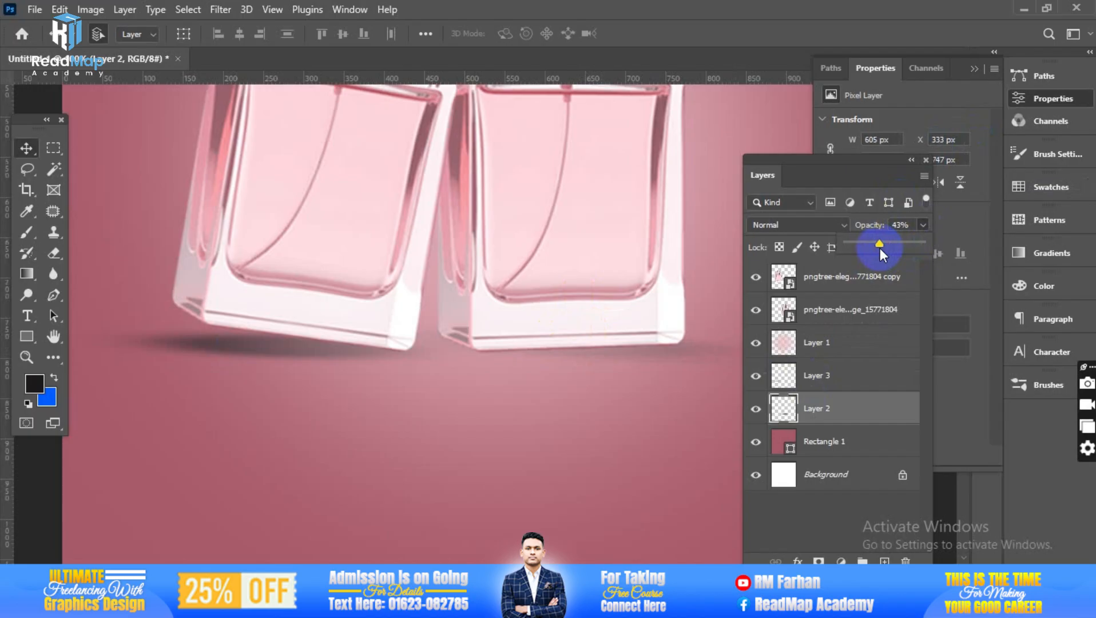
click(868, 375)
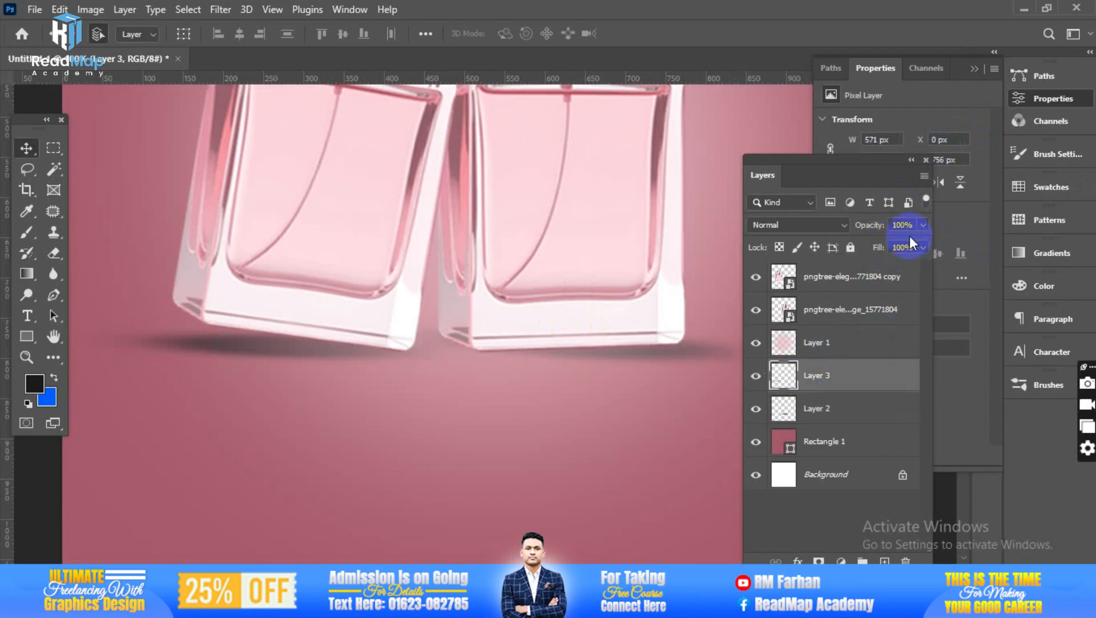
click(923, 225)
drag(895, 240, 887, 243)
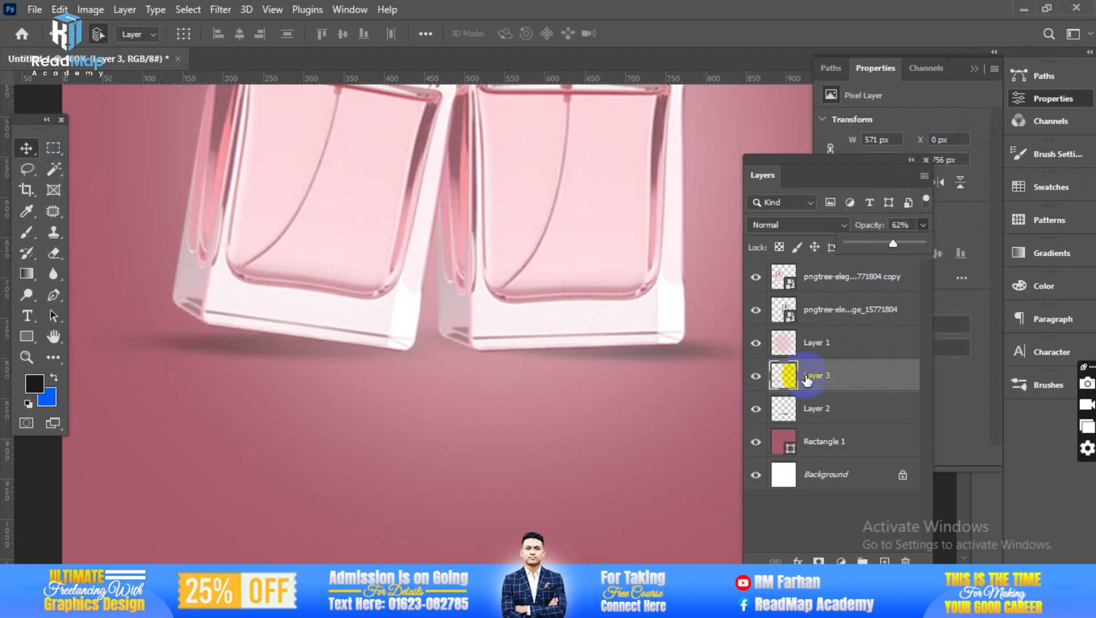
- Set the blend mode of both shadow layers, Layer 3 and Layer 2, to Multiply
click(780, 225)
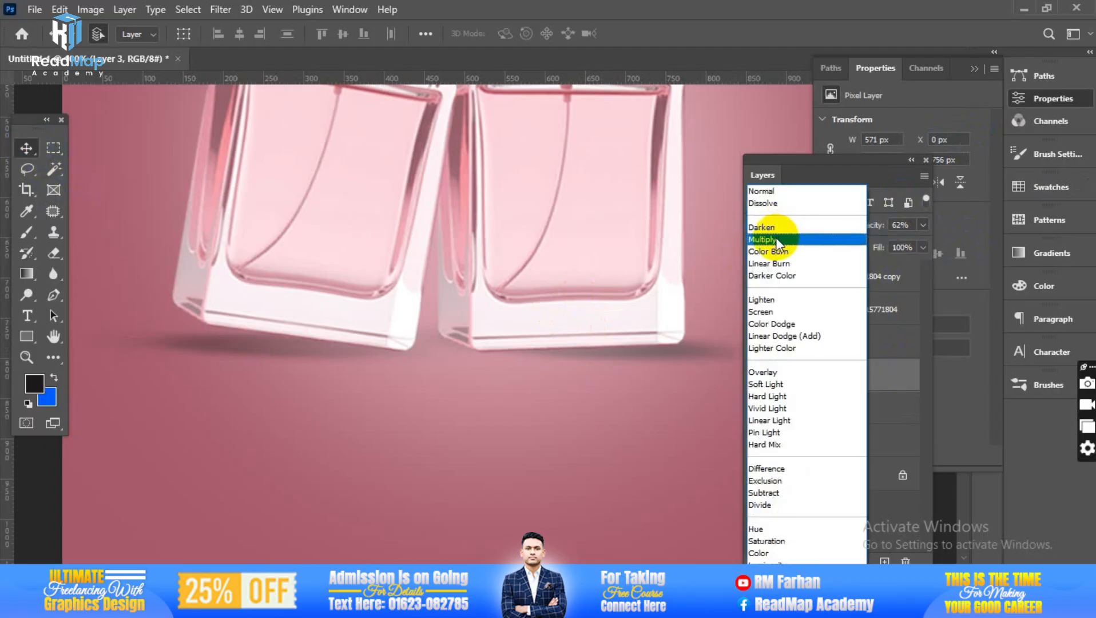
click(764, 239)
click(823, 408)
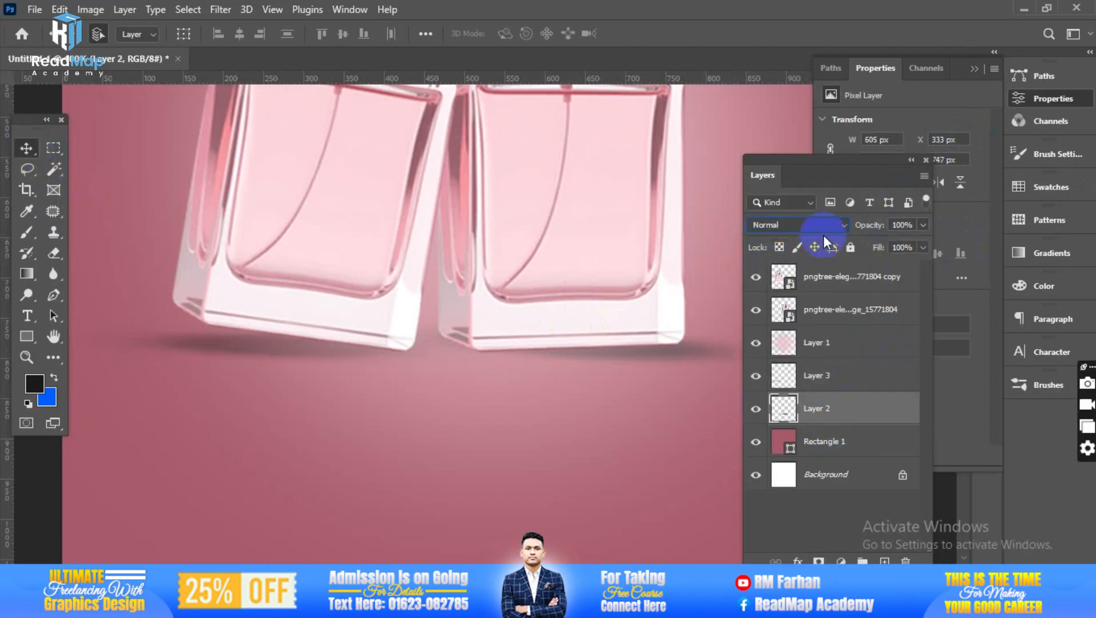
click(783, 227)
click(773, 241)
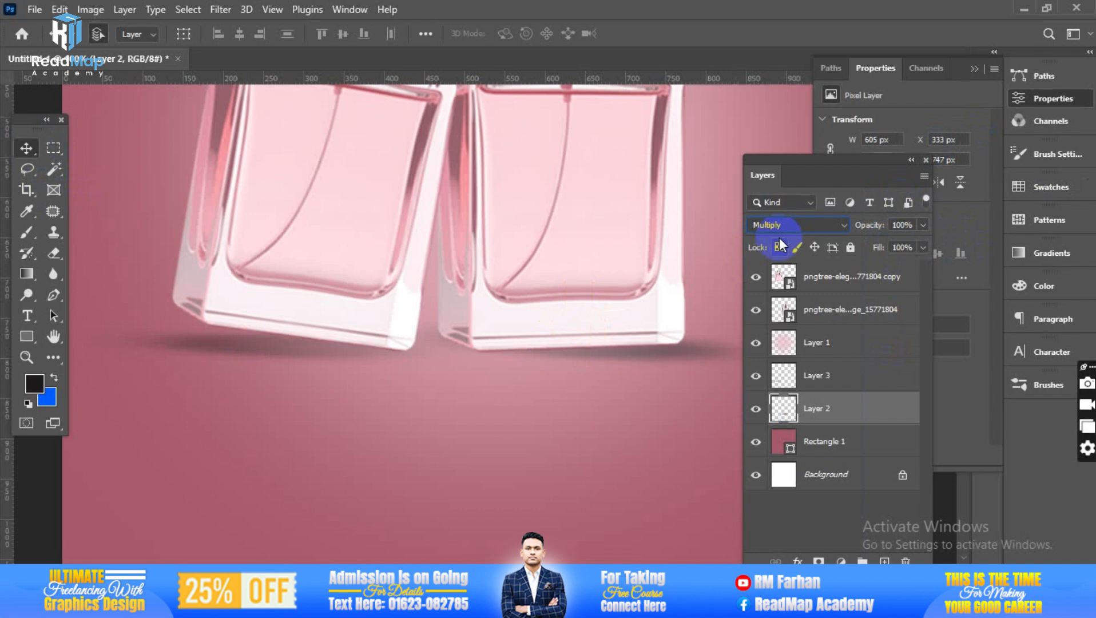
- Undo the second bottle and its shadow changes, back to the single bottle with its Layer 2 shadow
key(ctrl+minus)
key(ctrl+minus)
key(ctrl+minus)
key(ctrl+minus)
click(628, 465)
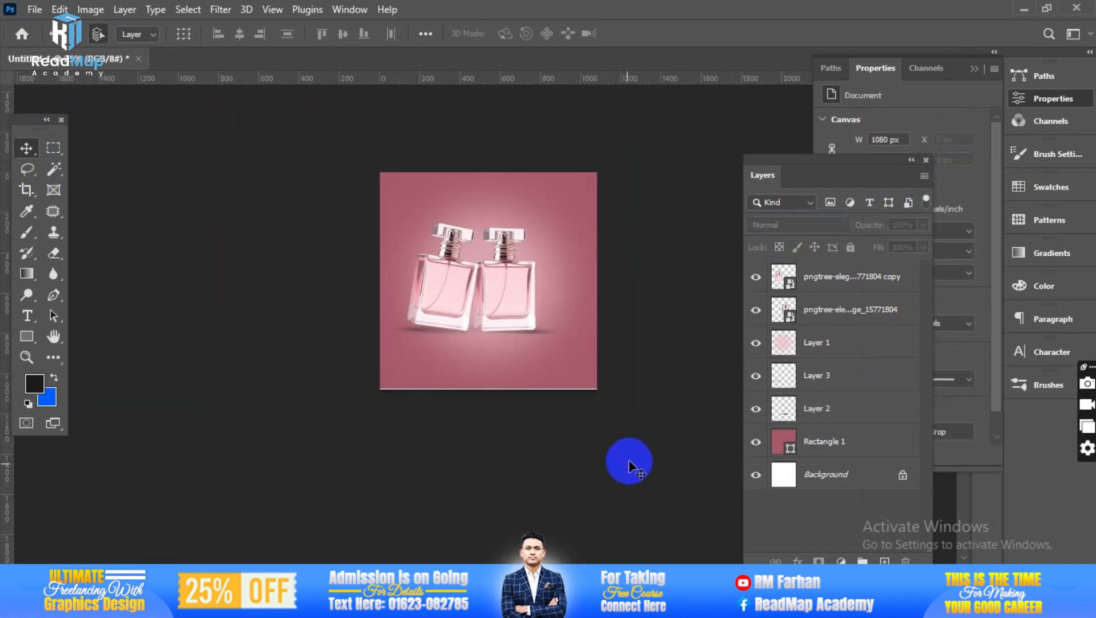
key(ctrl+plus)
key(ctrl+plus)
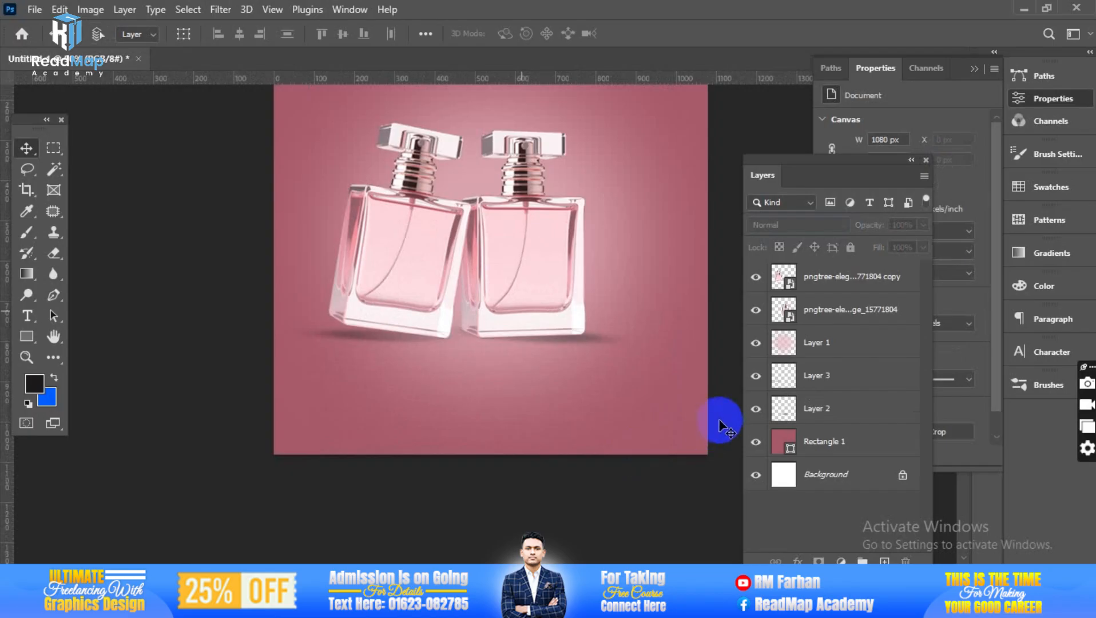
key(ctrl+z)
key(ctrl+z)
key(ctrl+z)
key(ctrl+z)
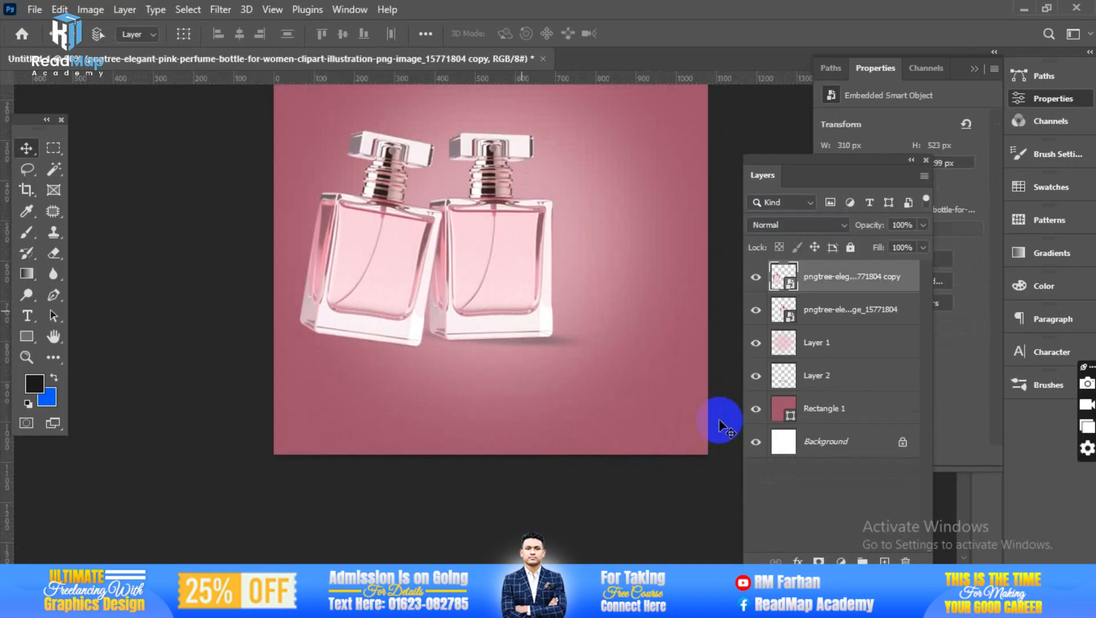
key(ctrl+z)
key(ctrl+z)
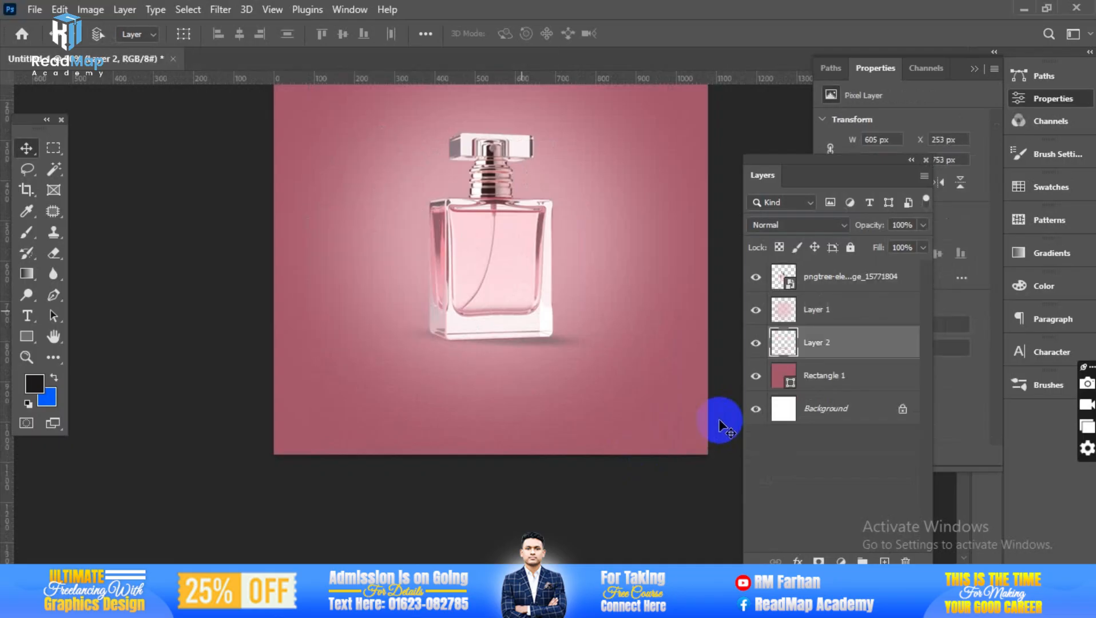
- Add a horizontal placeholder text line, Lorem Ipsum, in the empty area above the bottle's cap
scroll(451, 378, left, 3)
key(ctrl+plus)
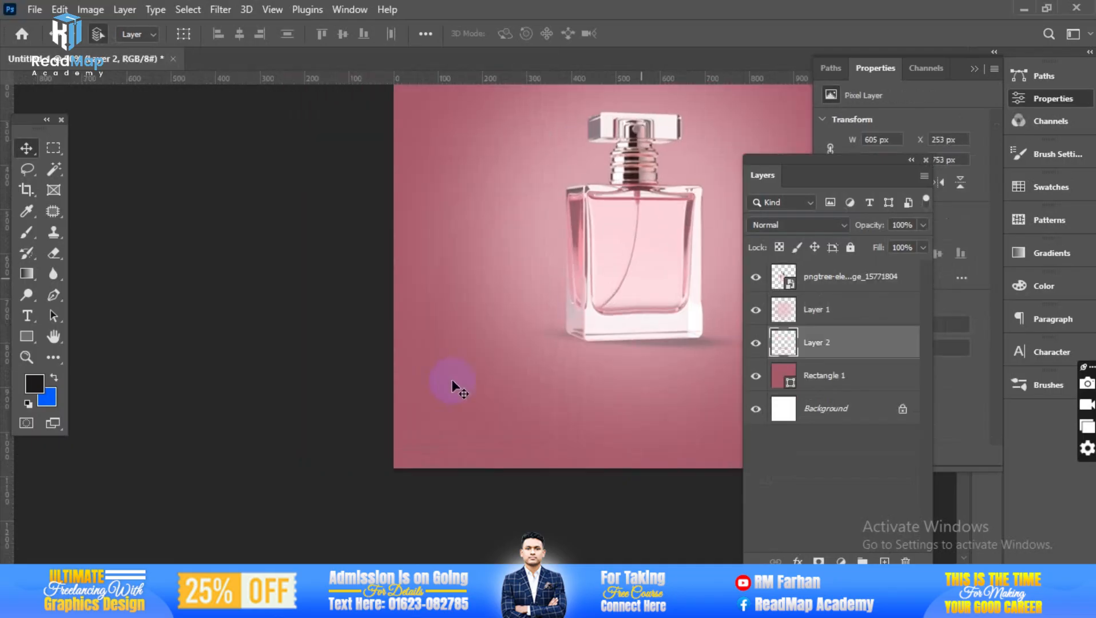
drag(563, 356, 362, 534)
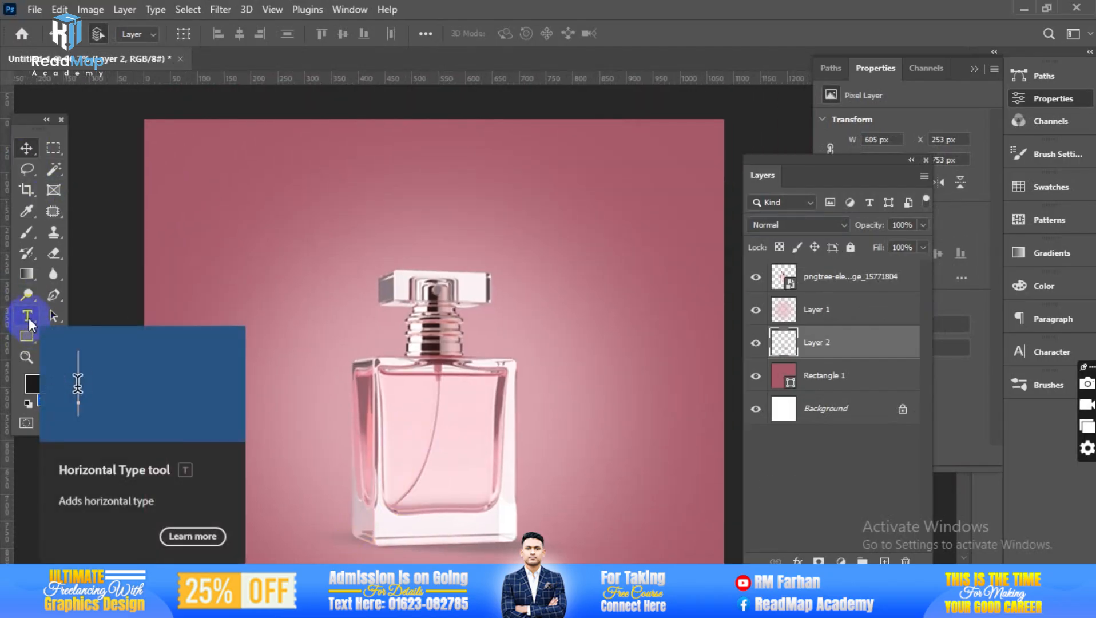
click(27, 316)
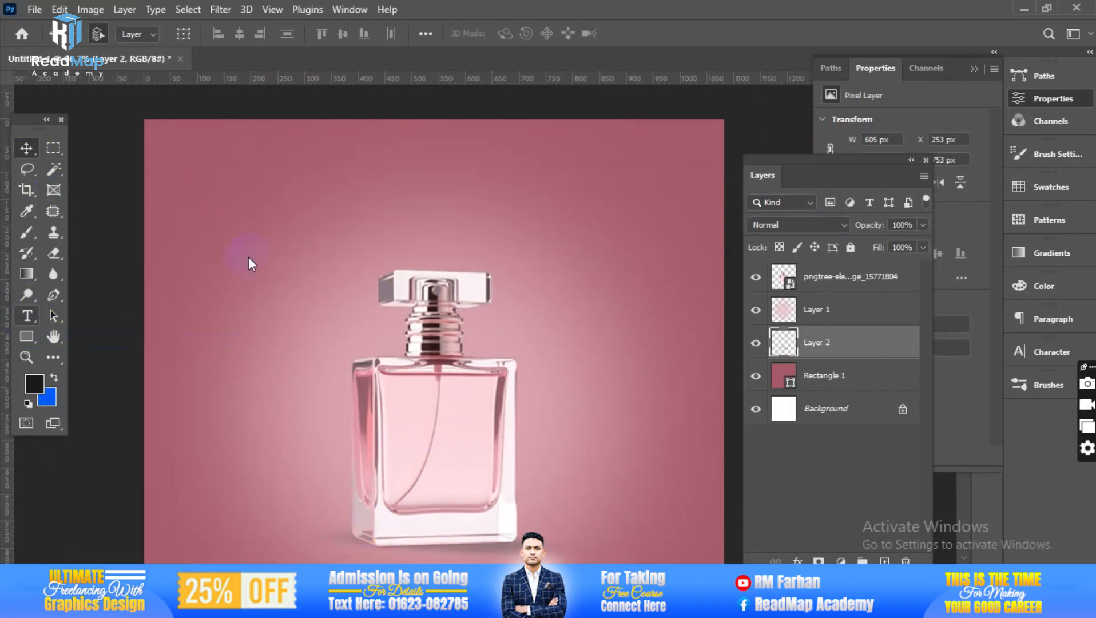
click(221, 193)
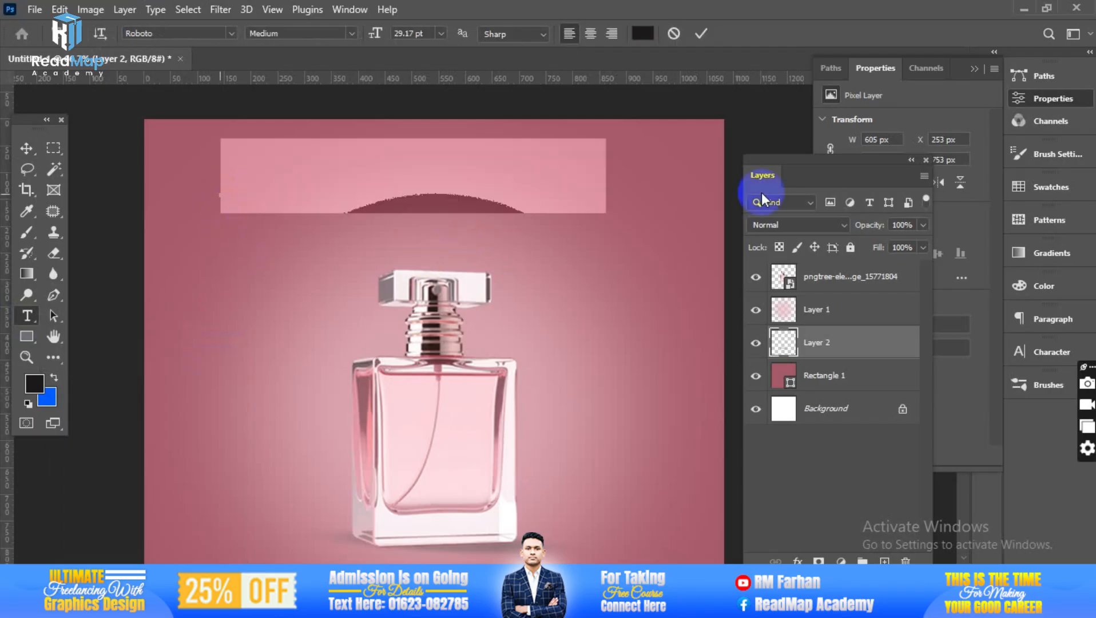
- Set the Lorem Ipsum text color to the near-white #fcfcfc
click(641, 33)
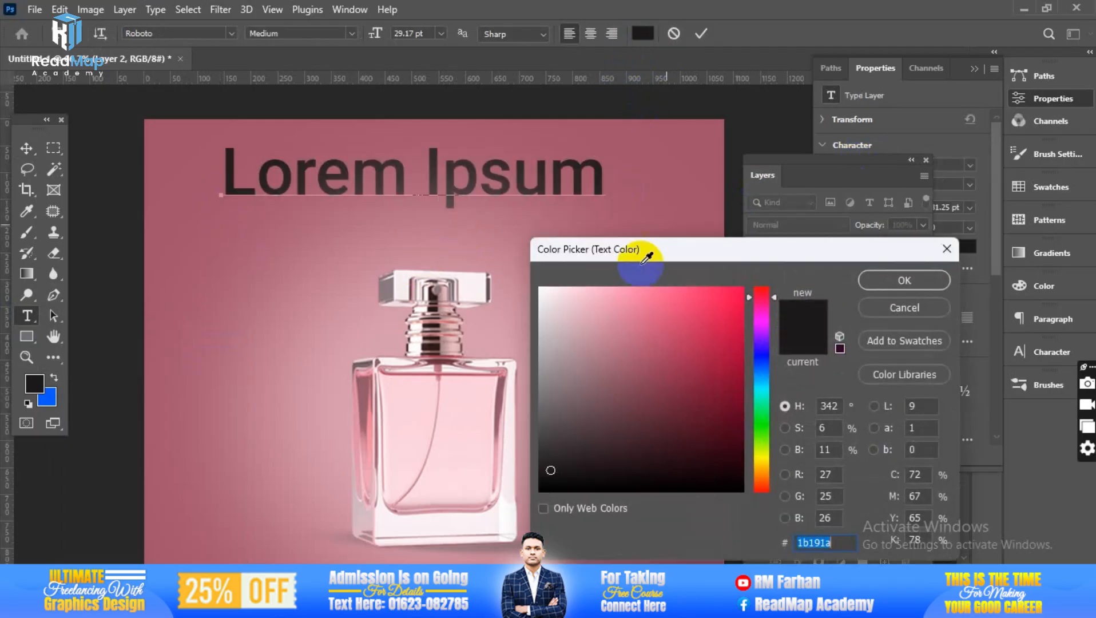
drag(551, 293, 537, 288)
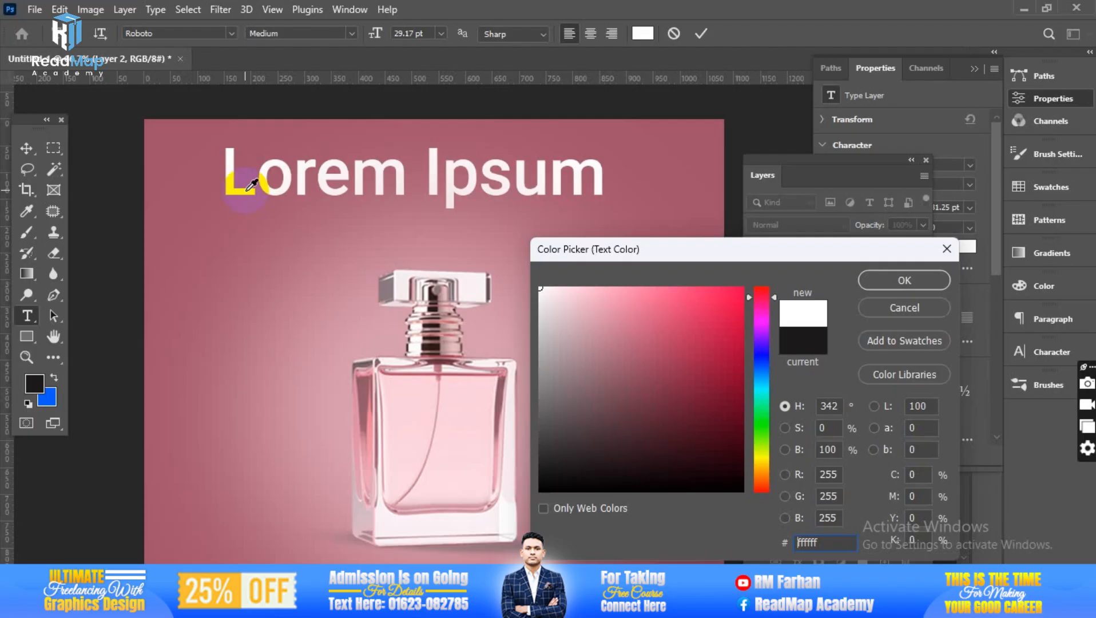
drag(569, 410, 497, 524)
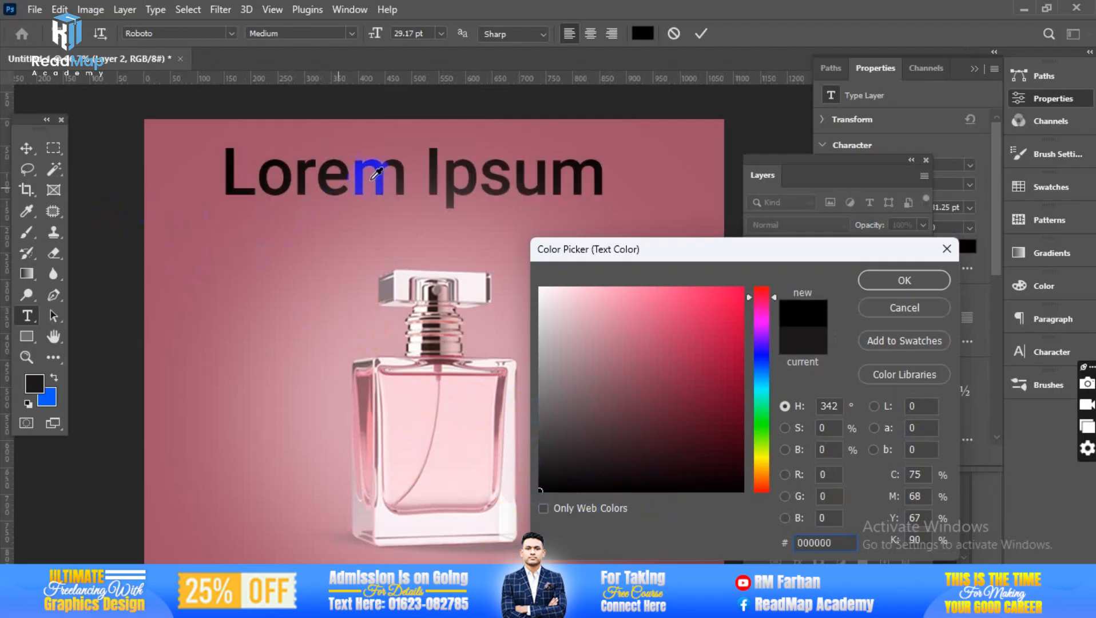
click(541, 289)
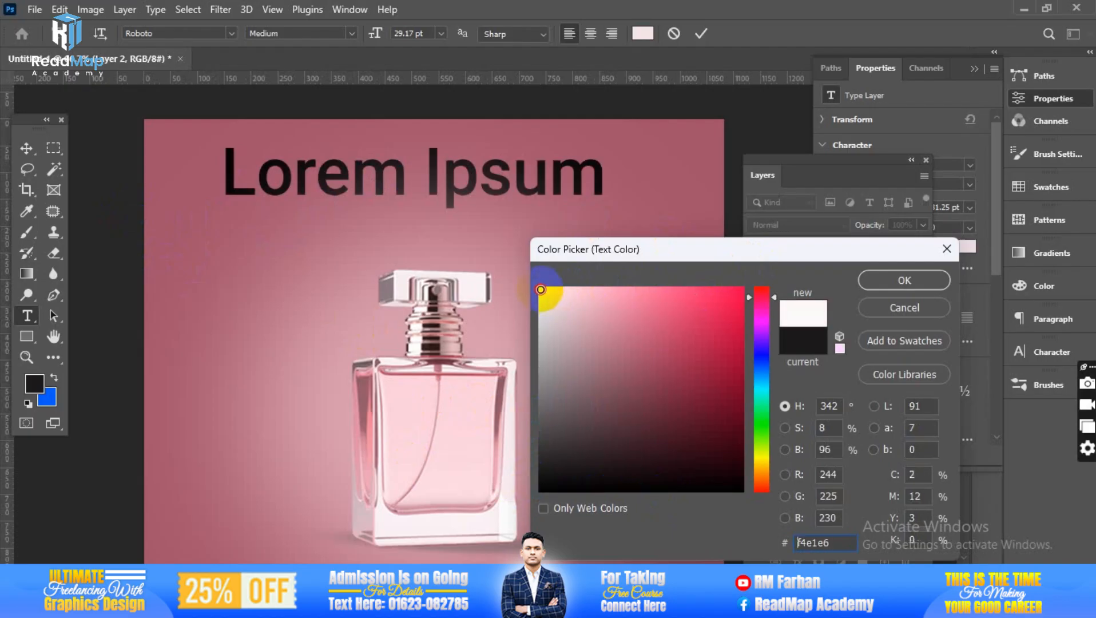
drag(540, 289, 553, 286)
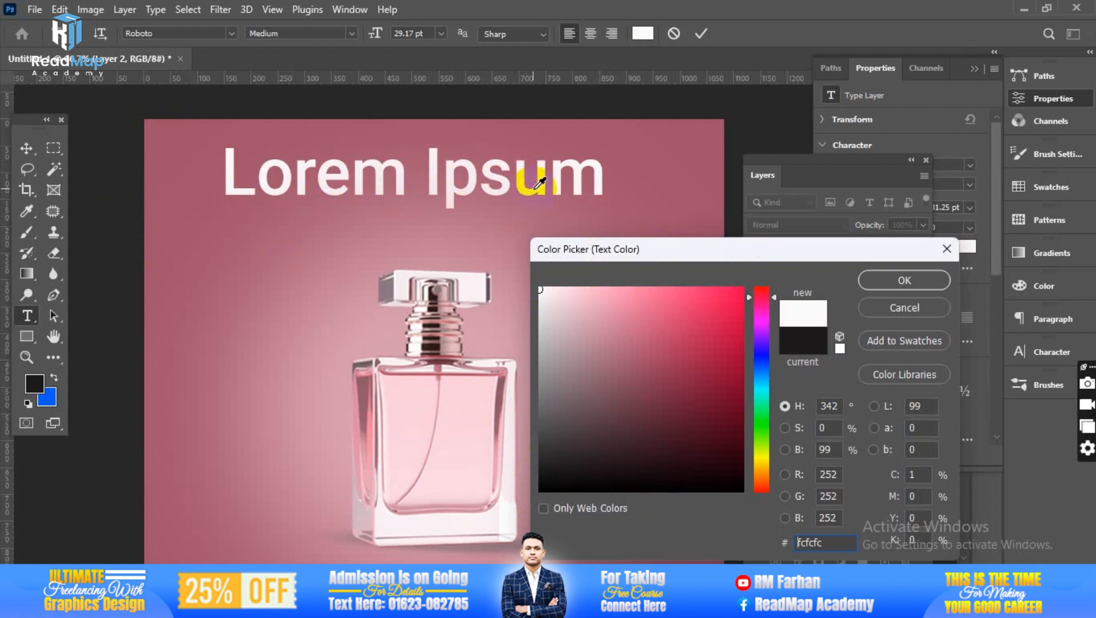
click(930, 286)
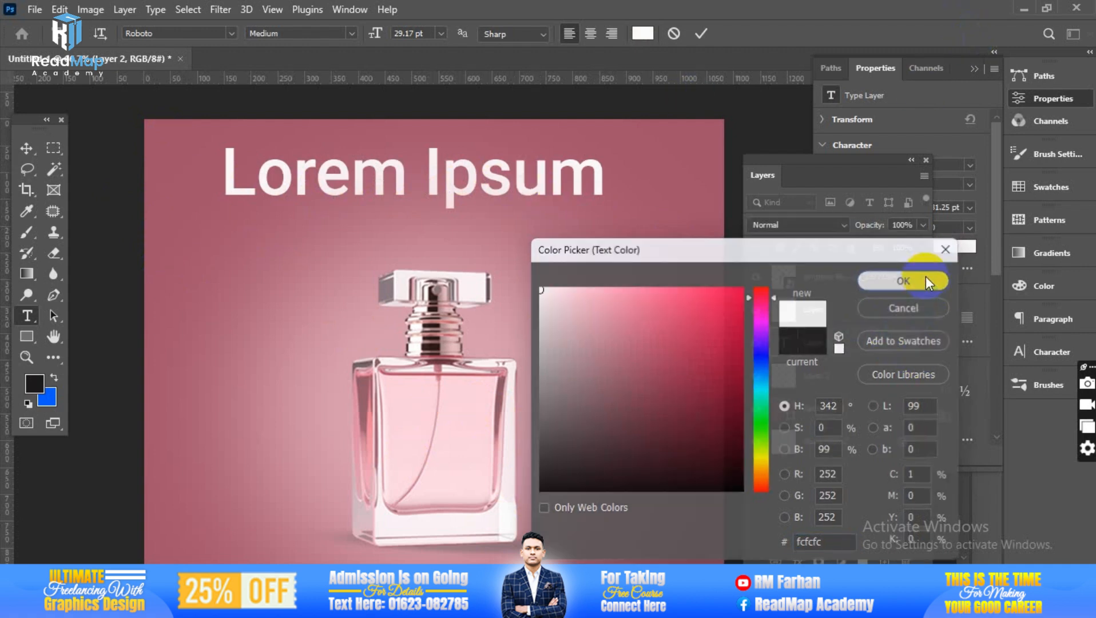
- Commit the Lorem Ipsum text and move it slightly left above the bottle
click(26, 153)
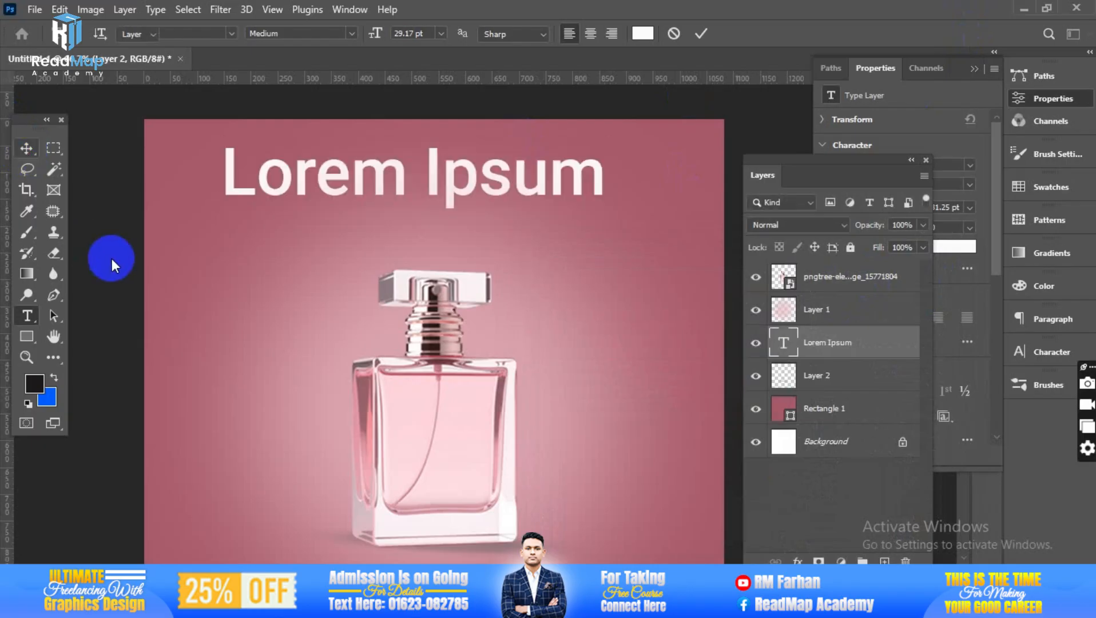
click(303, 178)
drag(303, 177, 287, 174)
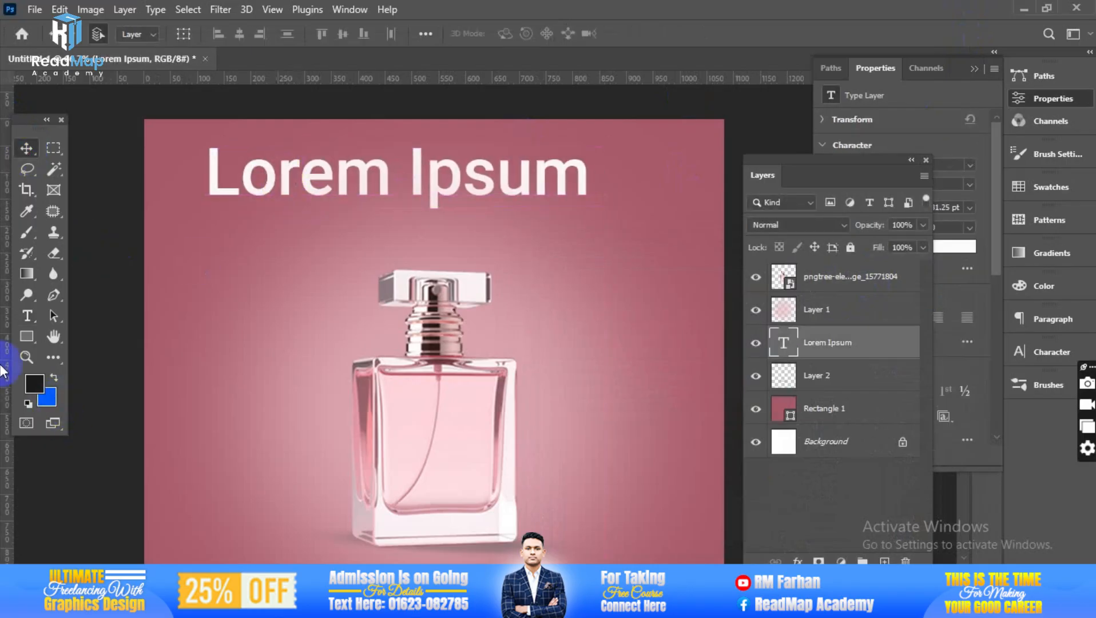
- Replace the placeholder text with the heading PERFUME in capitals and commit it
click(26, 315)
click(359, 174)
triple_click(359, 174)
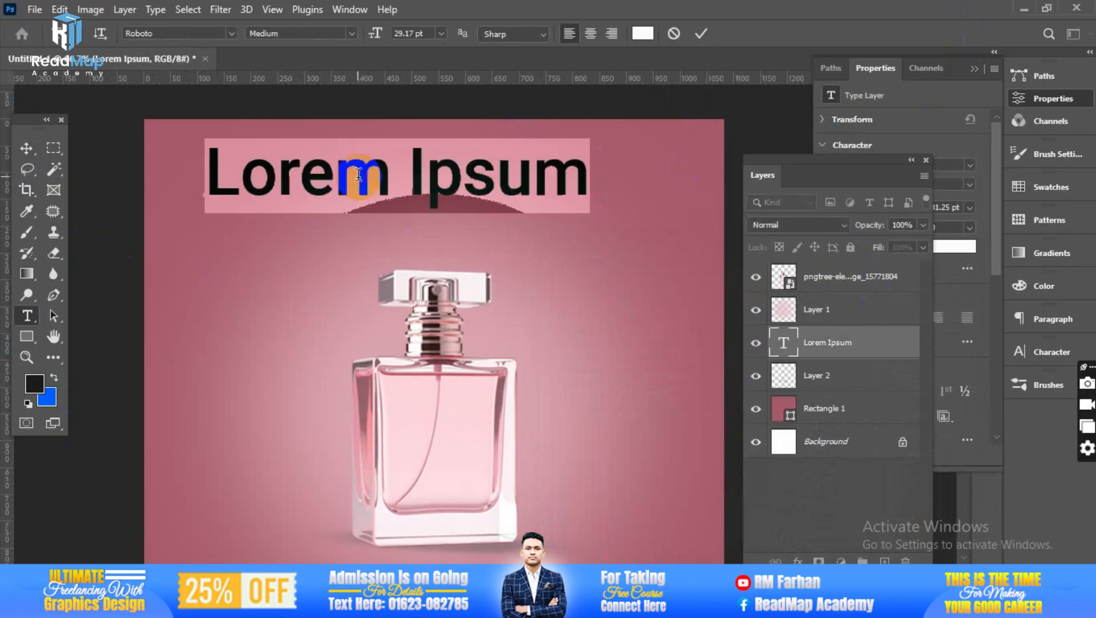
triple_click(358, 175)
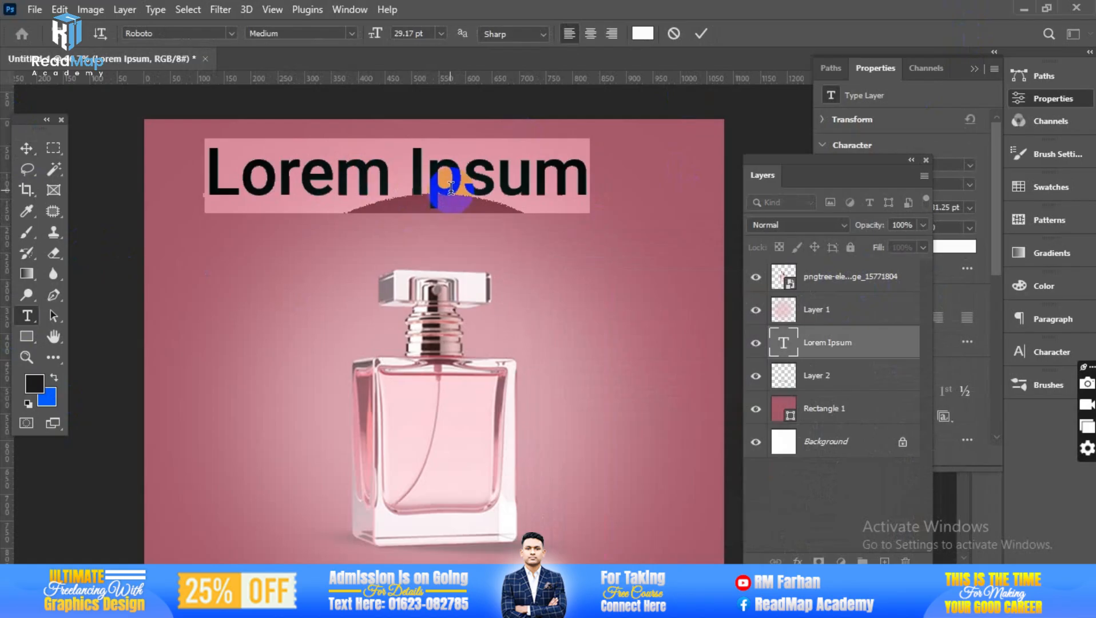
text(Per)
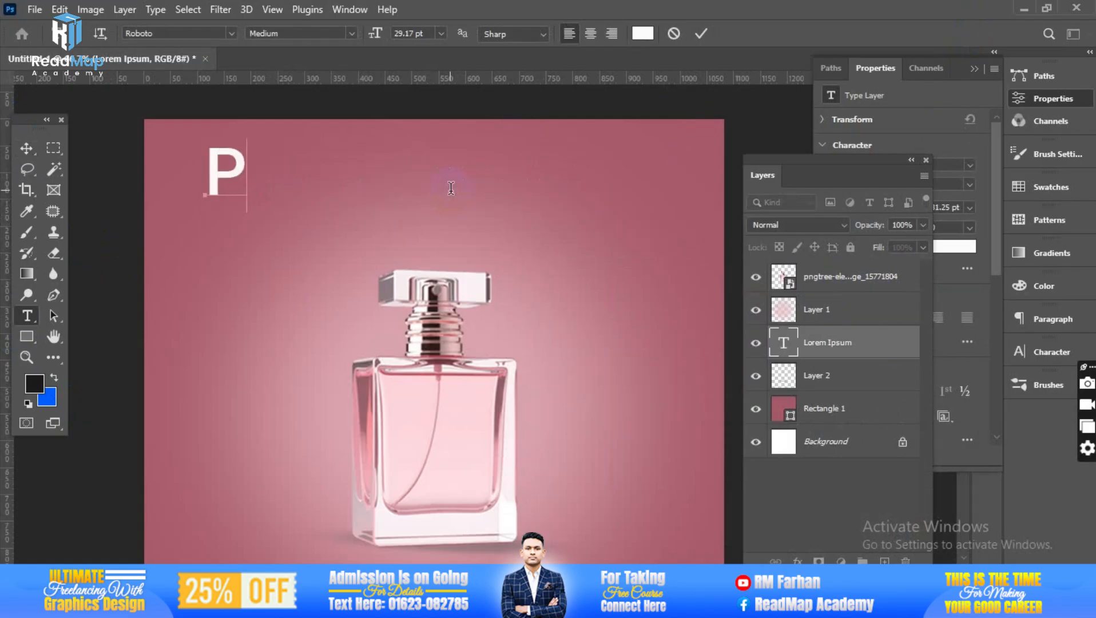
key(BackSpace)
key(BackSpace)
text(E)
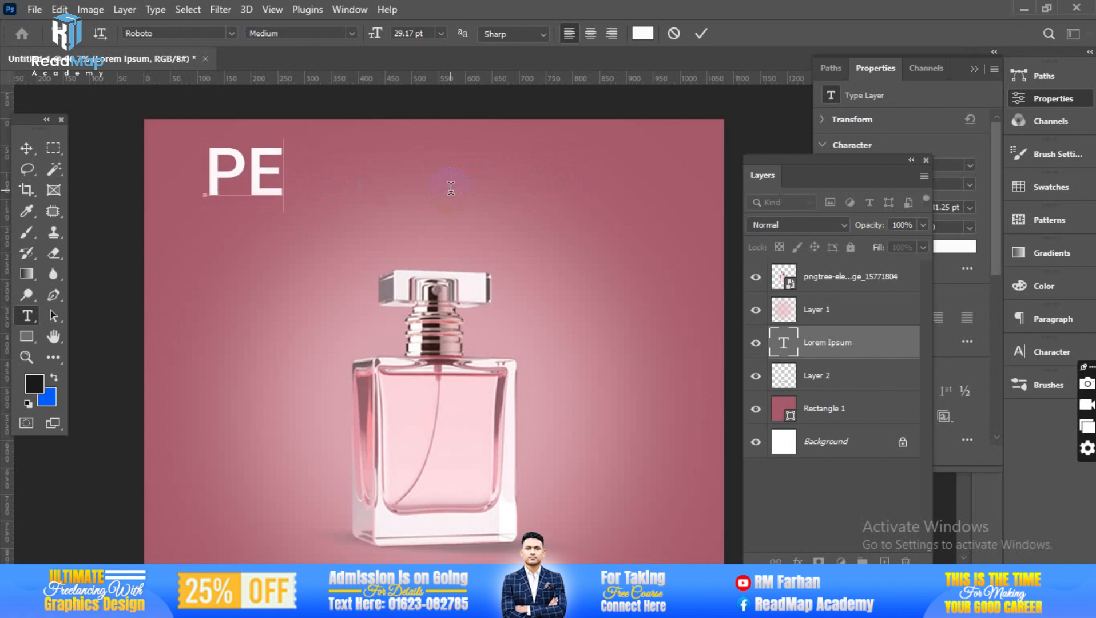
text(RFUME)
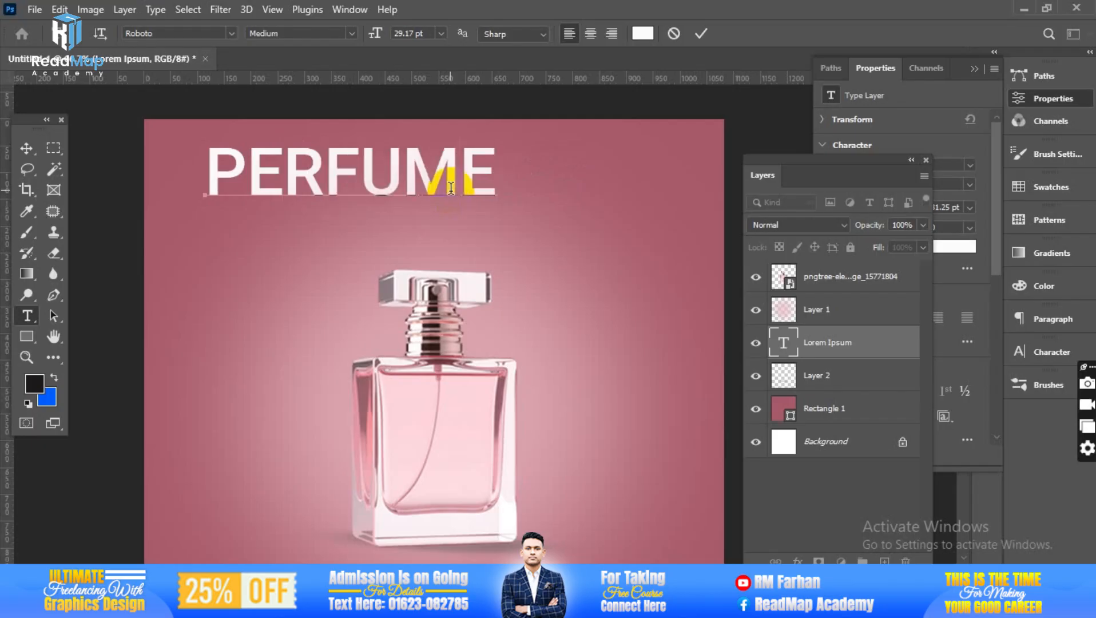
click(23, 148)
- Select the PERFUME text layer and hide and reshow Layer 1 to check how its glow affects the heading
drag(393, 192, 467, 189)
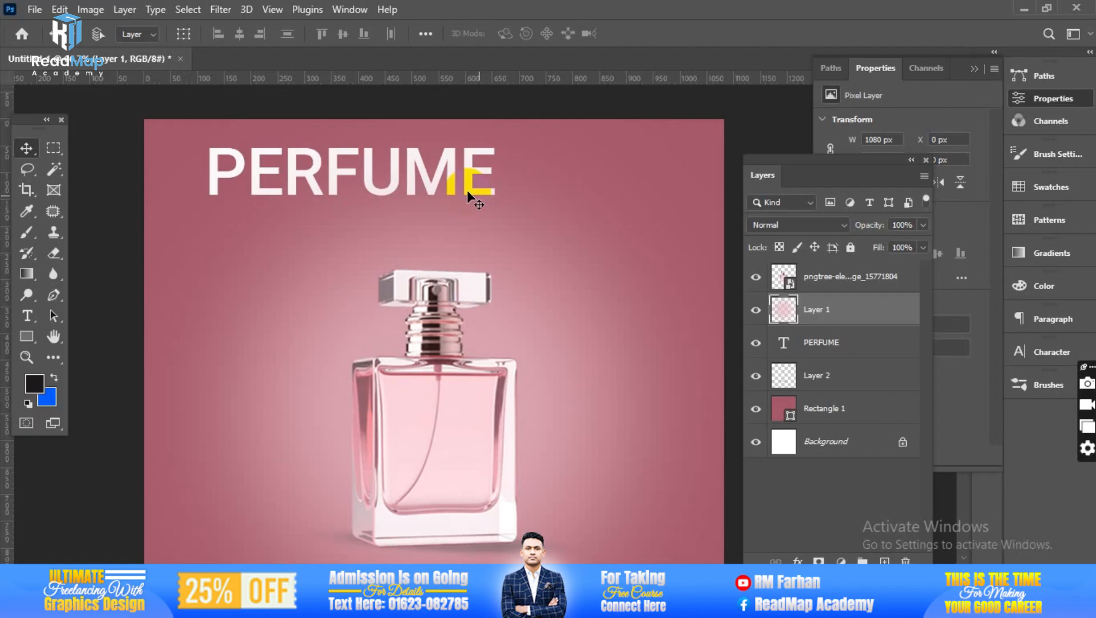
click(826, 346)
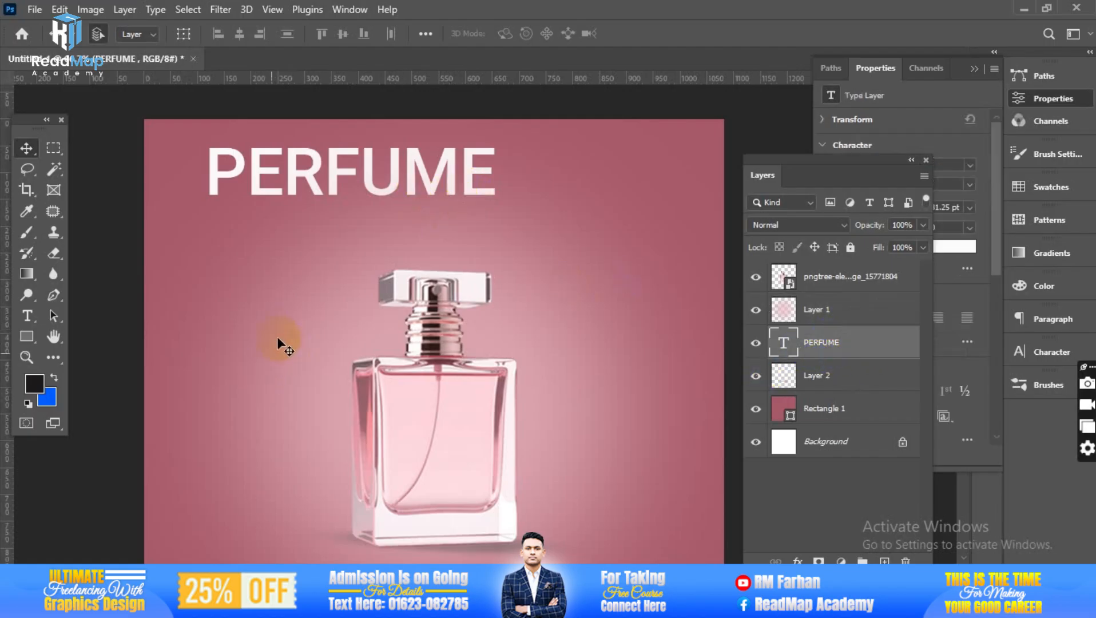
click(755, 310)
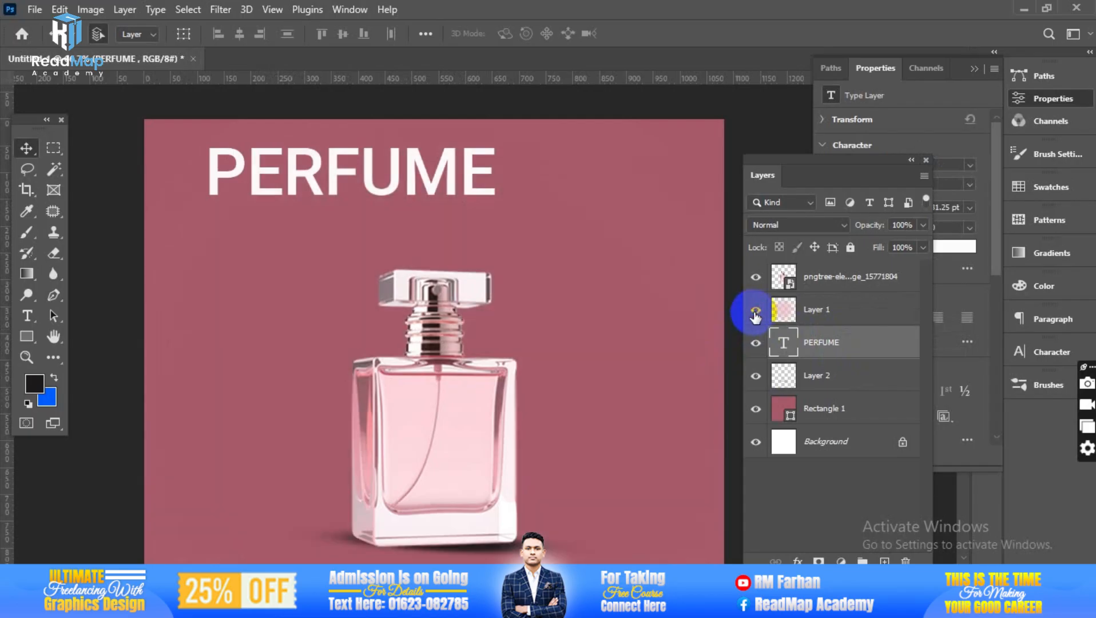
click(755, 310)
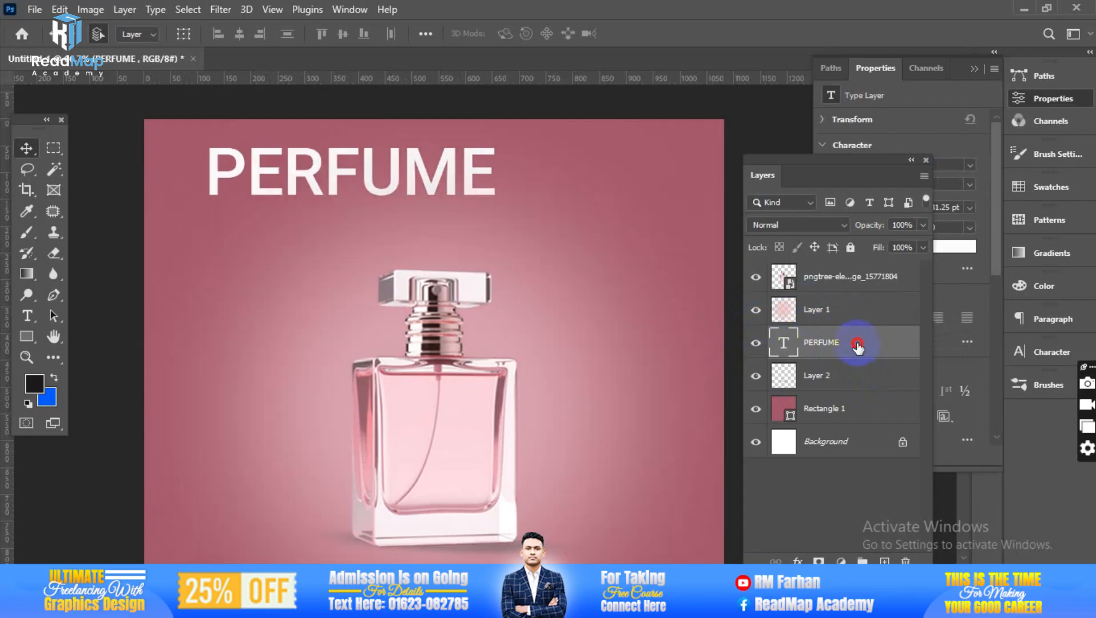
- Move the PERFUME text layer to the top of the layer stack and shift the heading over the bottle
drag(857, 343, 839, 275)
click(29, 316)
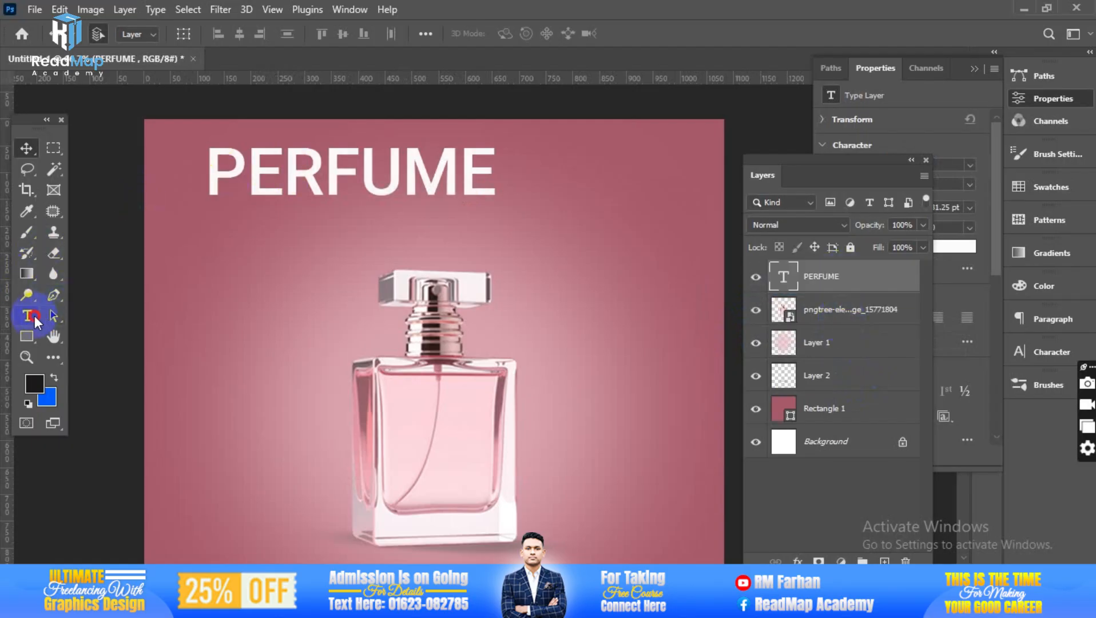
click(26, 148)
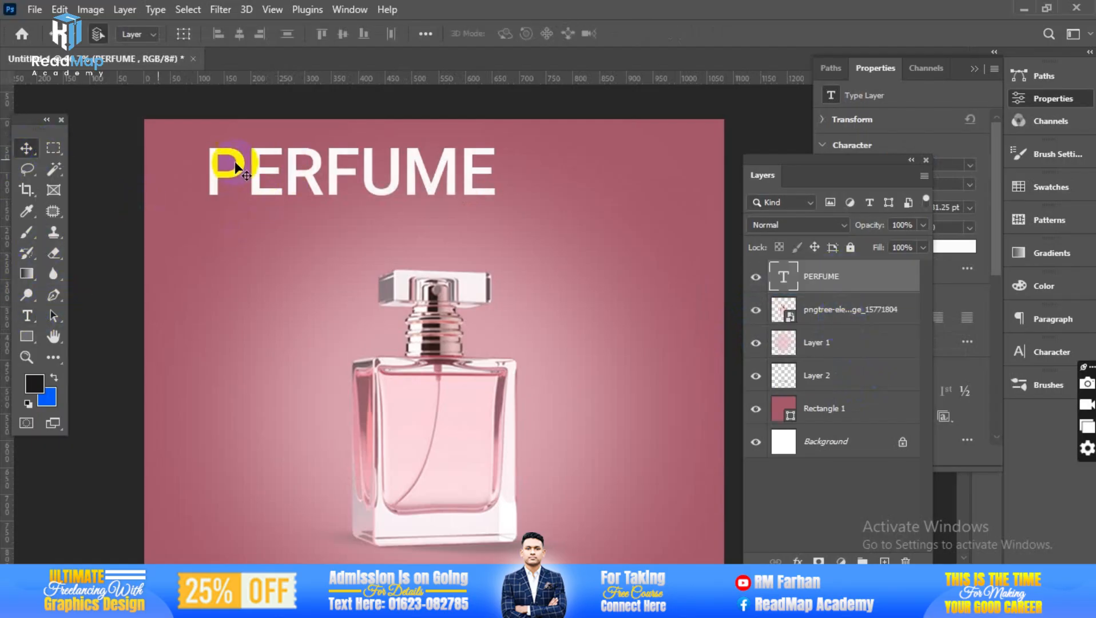
drag(259, 173, 350, 170)
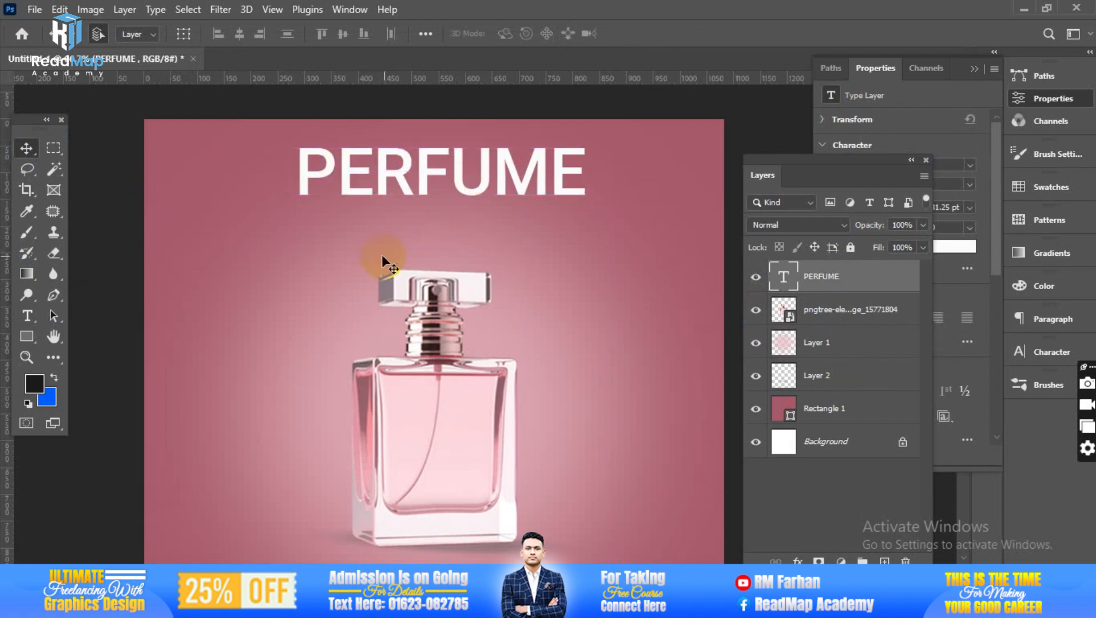
- Change the PERFUME heading's font to Bebas and commit the text
click(27, 315)
click(457, 166)
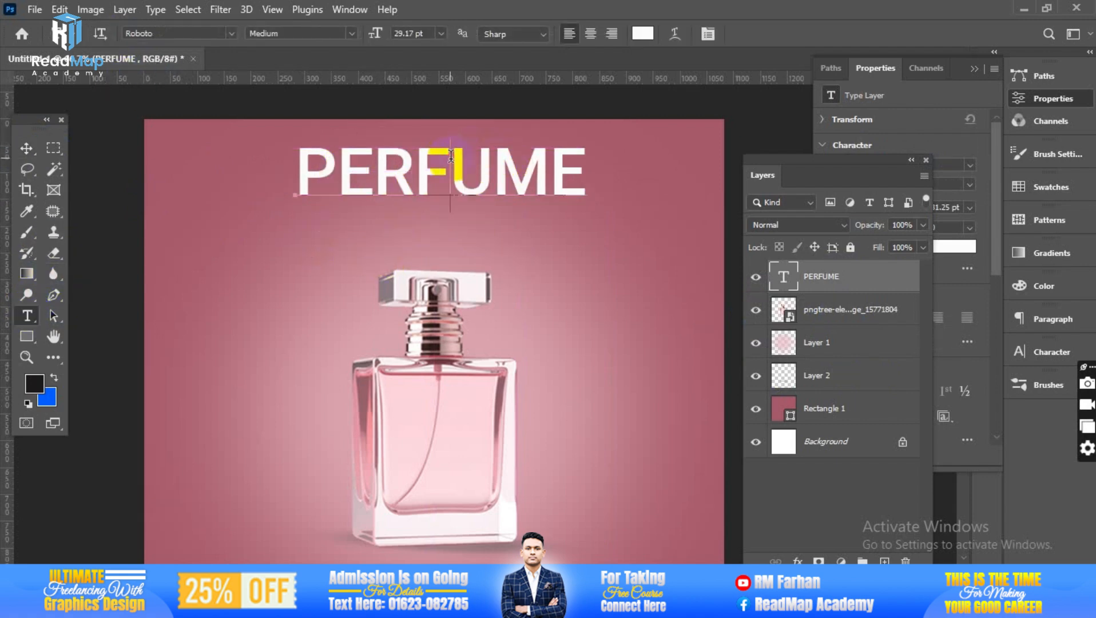
double_click(457, 166)
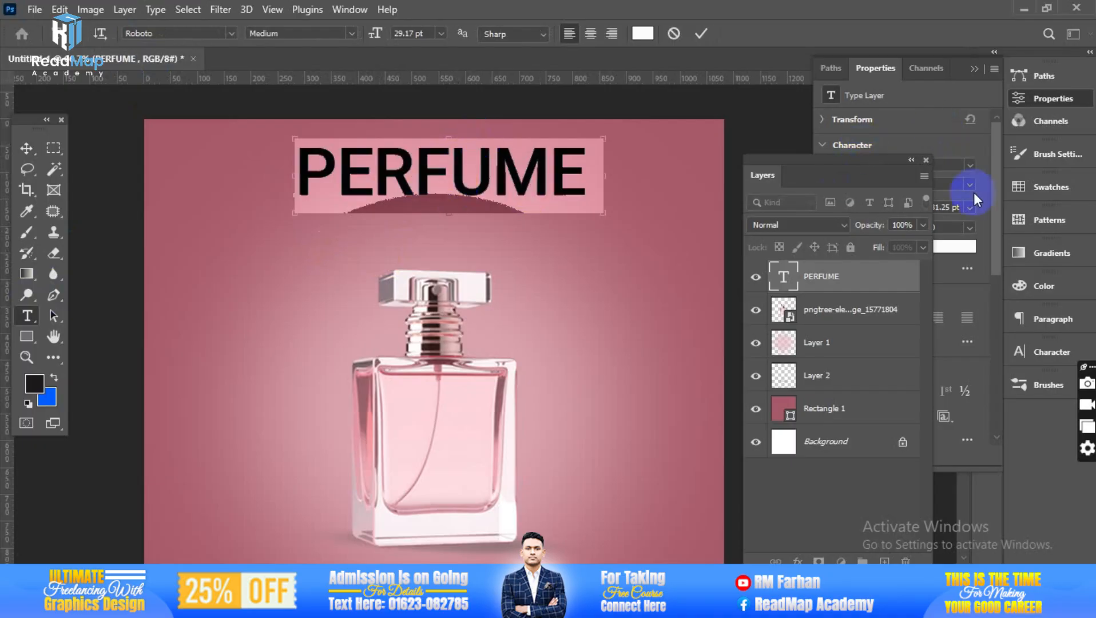
key(ctrl+t)
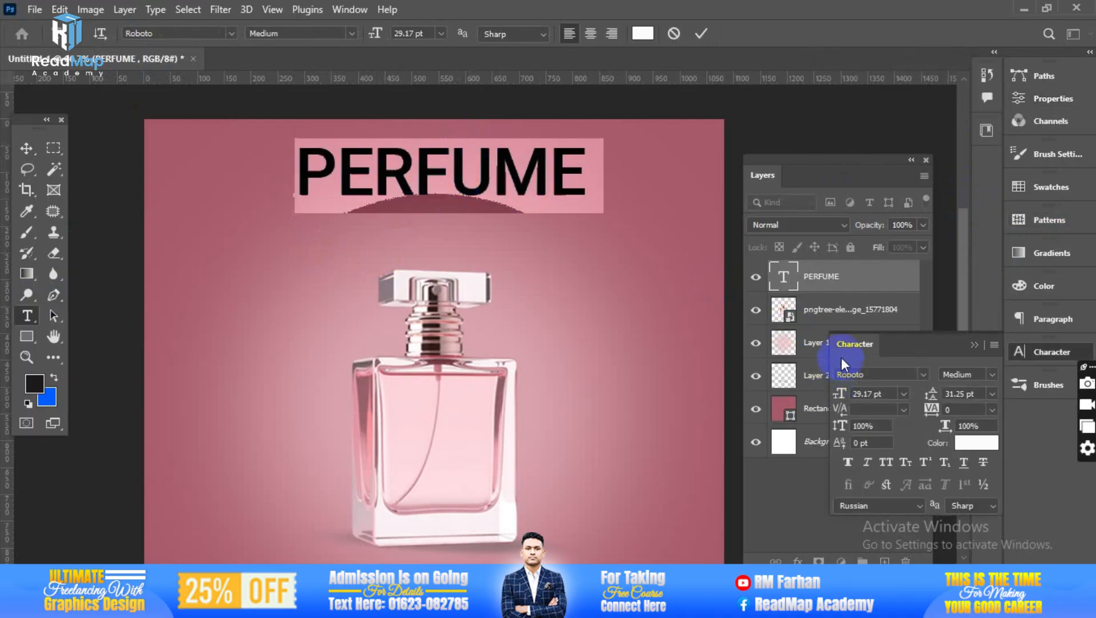
drag(844, 345, 582, 288)
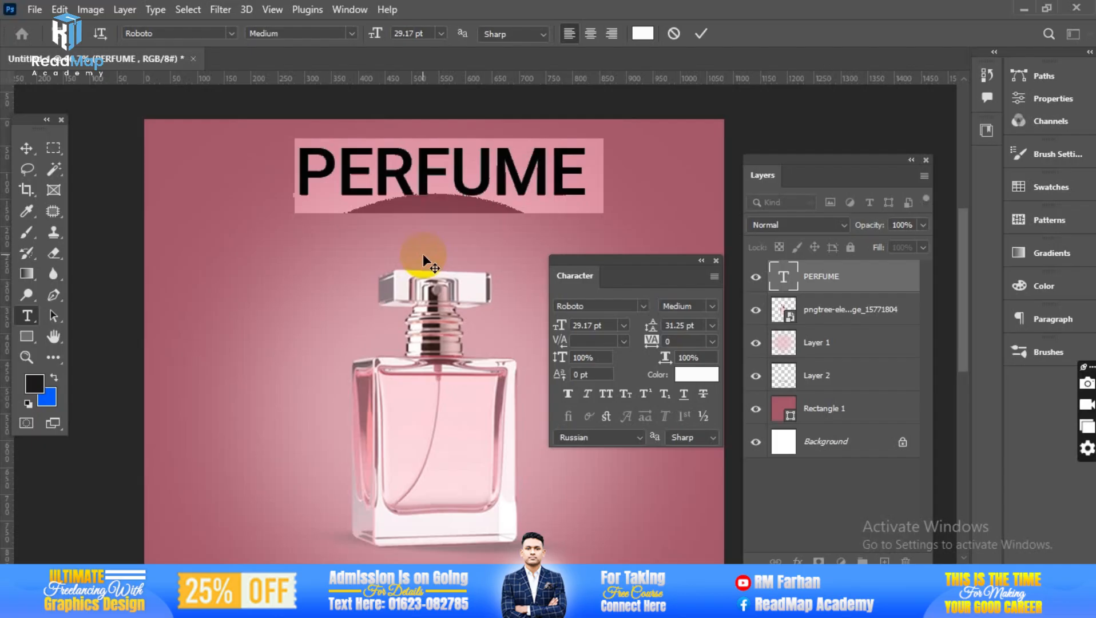
click(641, 306)
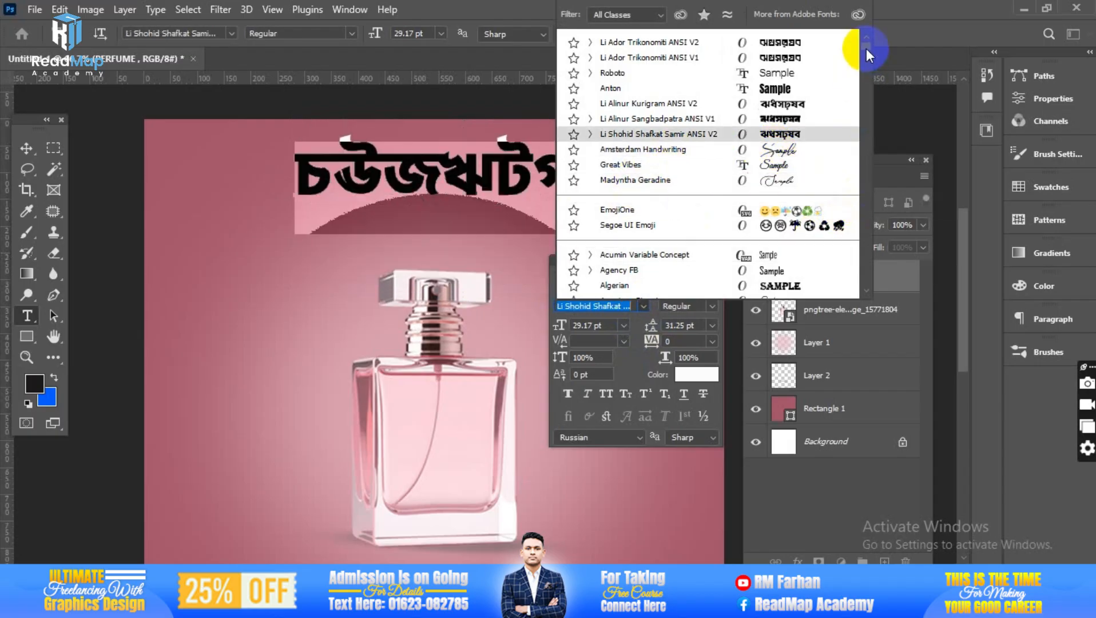
drag(865, 48, 867, 56)
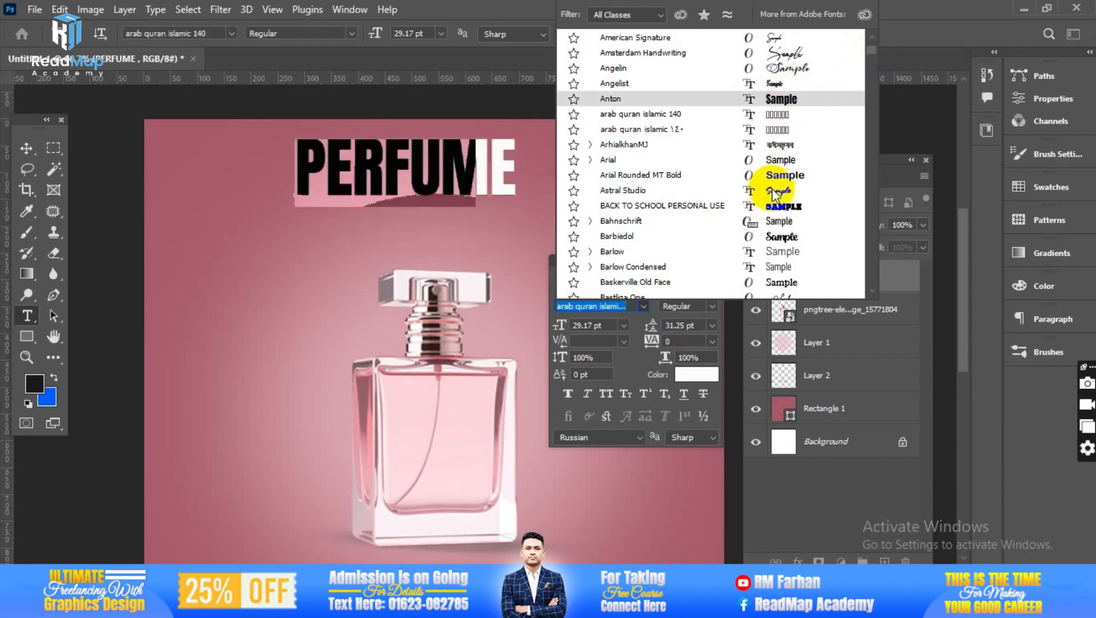
scroll(769, 262, down, 2)
scroll(769, 262, down, 2)
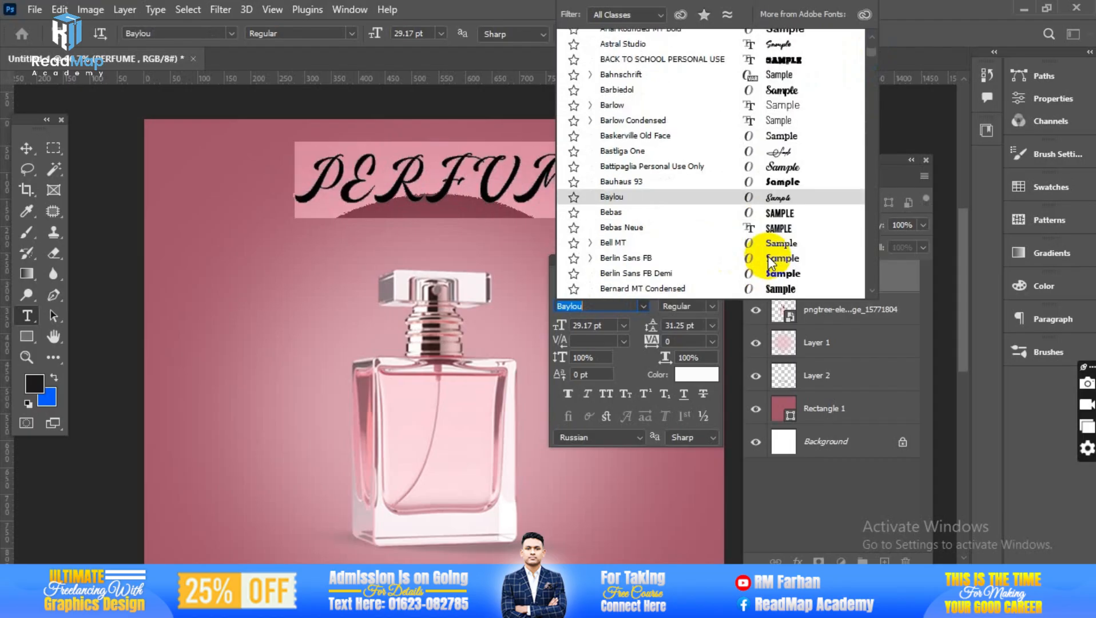
click(783, 212)
click(27, 149)
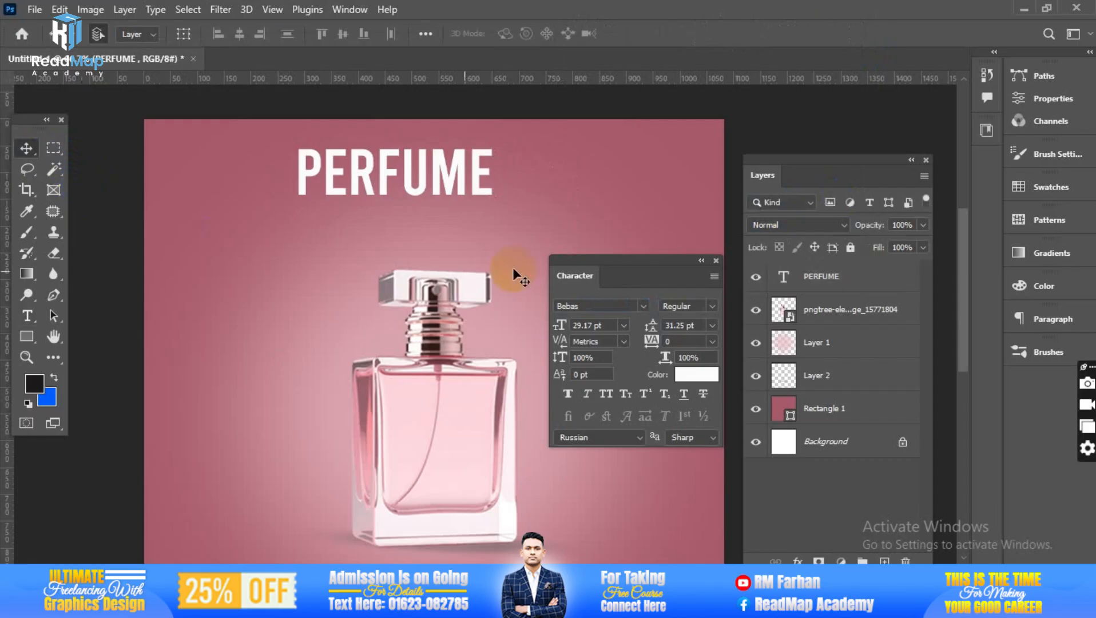
- Try to raise the heading's font size to 37 pt without selecting its text for editing
drag(649, 259, 514, 197)
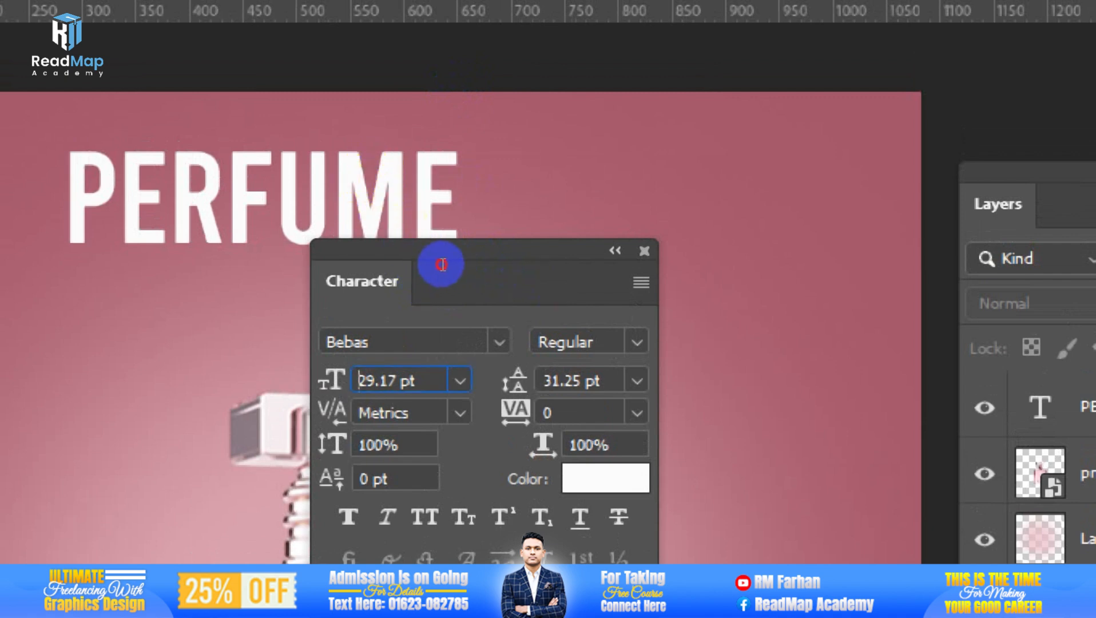
key(shift+Right)
key(shift+Right)
key(shift+Right)
key(shift+Right)
key(shift+Right)
key(shift+Right)
key(shift+Right)
key(shift+Right)
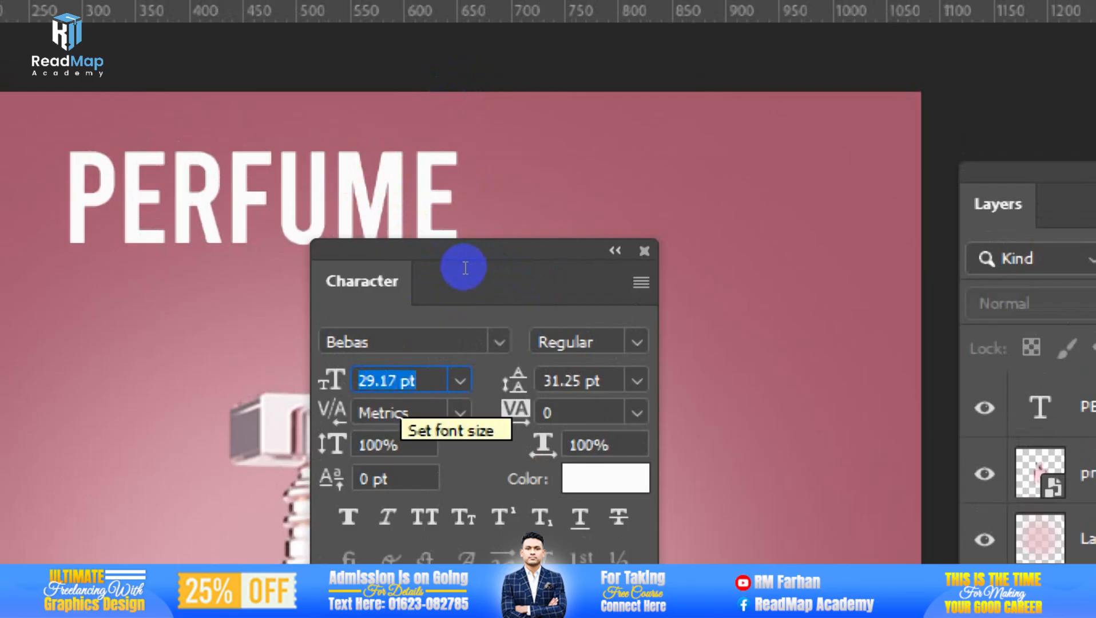
key(Up)
key(Up)
key(Up)
key(Up)
key(Up)
key(Up)
key(Up)
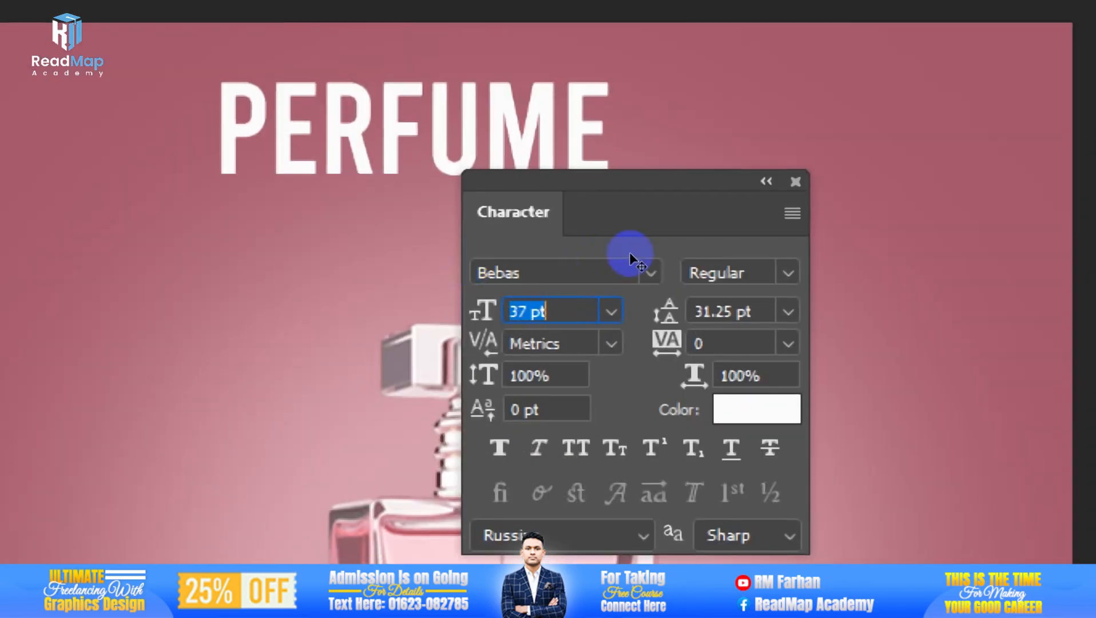
drag(533, 194, 732, 176)
- Select the whole PERFUME text for editing, try font sizes up to 36 pt and settle on 32 pt
click(336, 170)
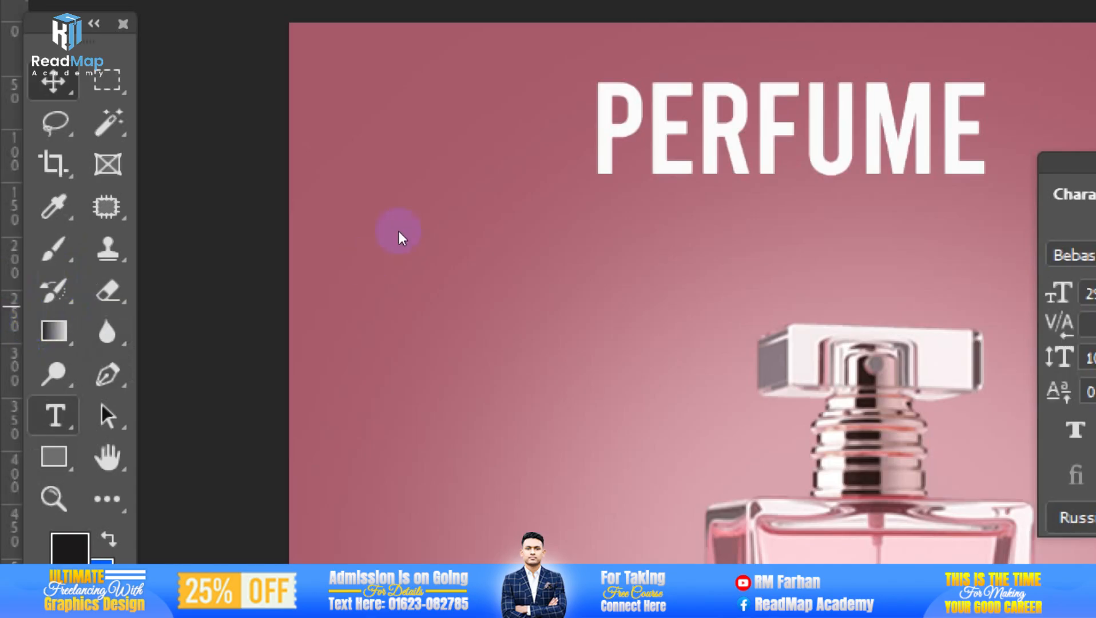
double_click(396, 182)
click(54, 83)
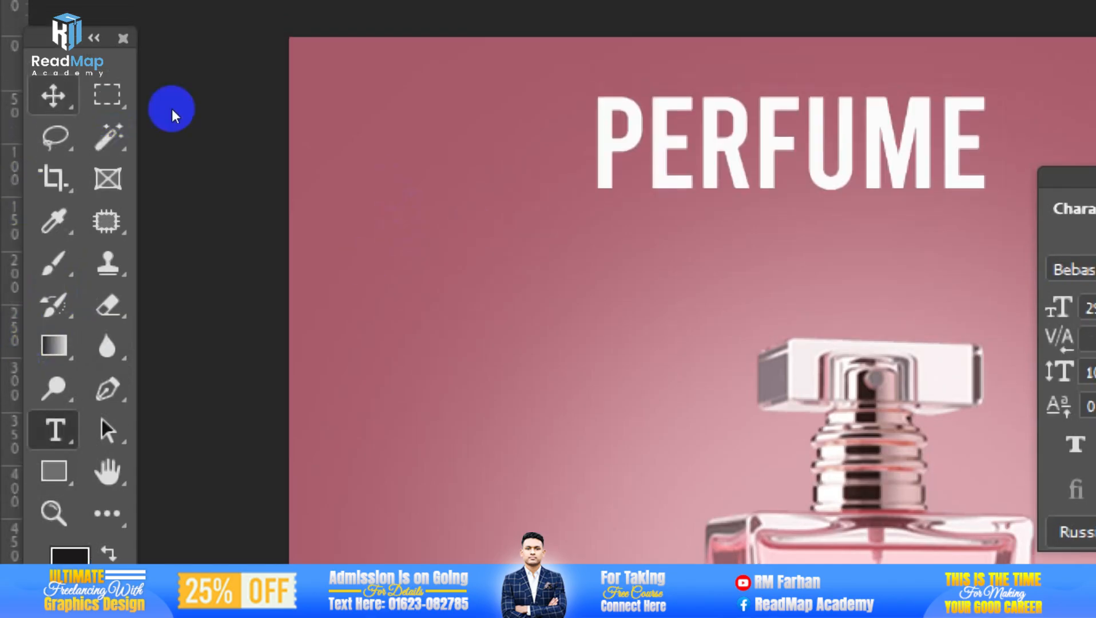
key(t)
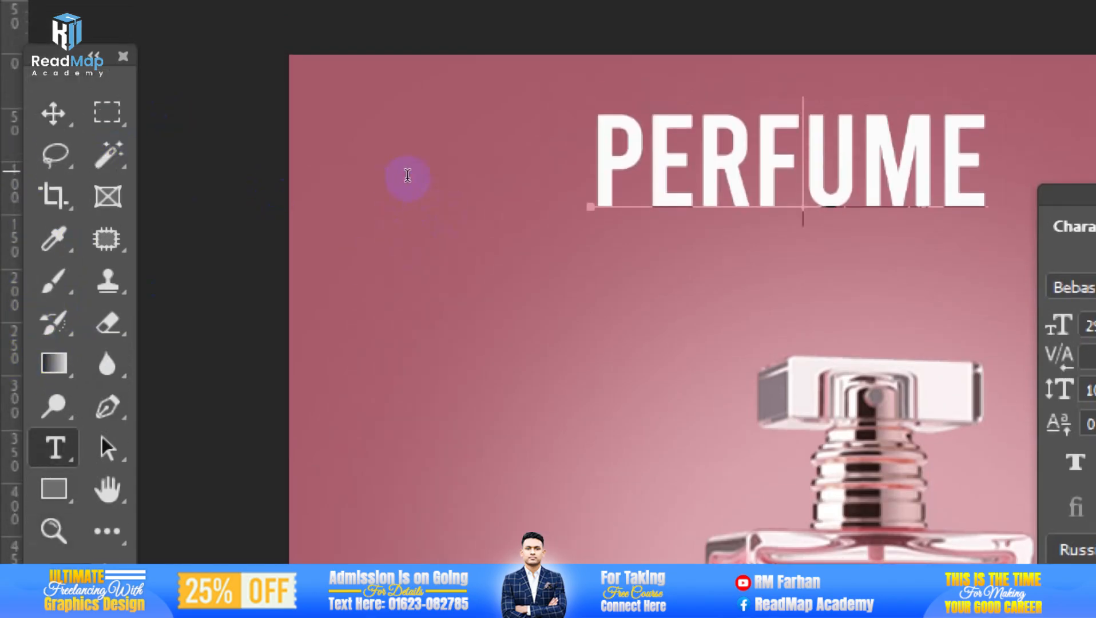
click(832, 191)
double_click(615, 163)
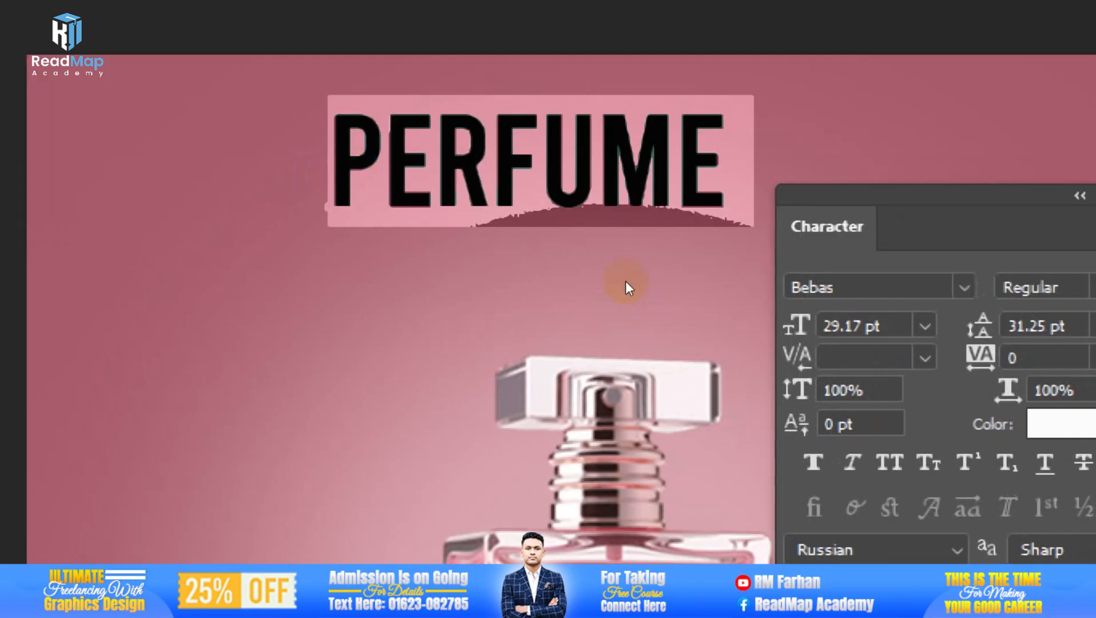
key(ctrl+t)
key(Up)
key(Up)
key(Up)
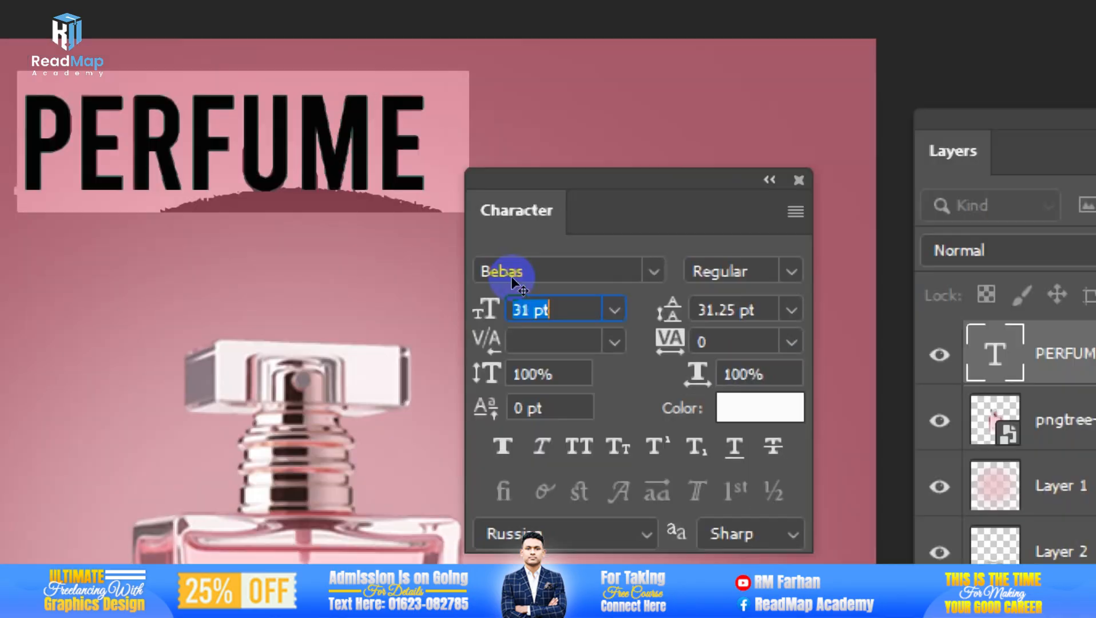
key(Up)
key(Up)
key(Up)
key(Up)
key(Up)
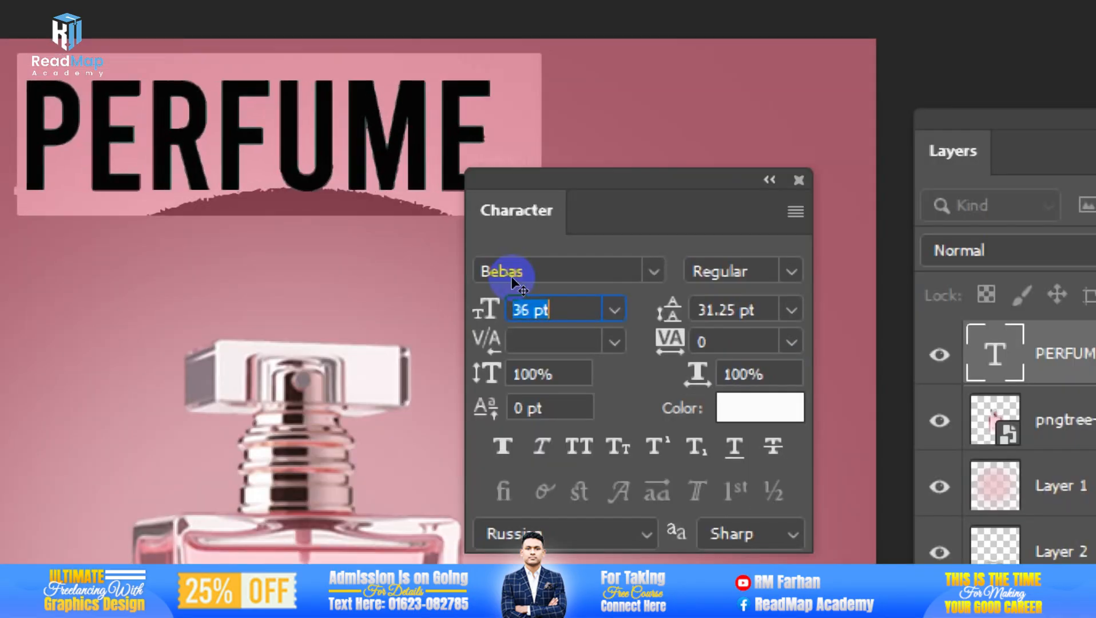
key(Down)
key(Down)
key(Down)
key(Down)
key(Down)
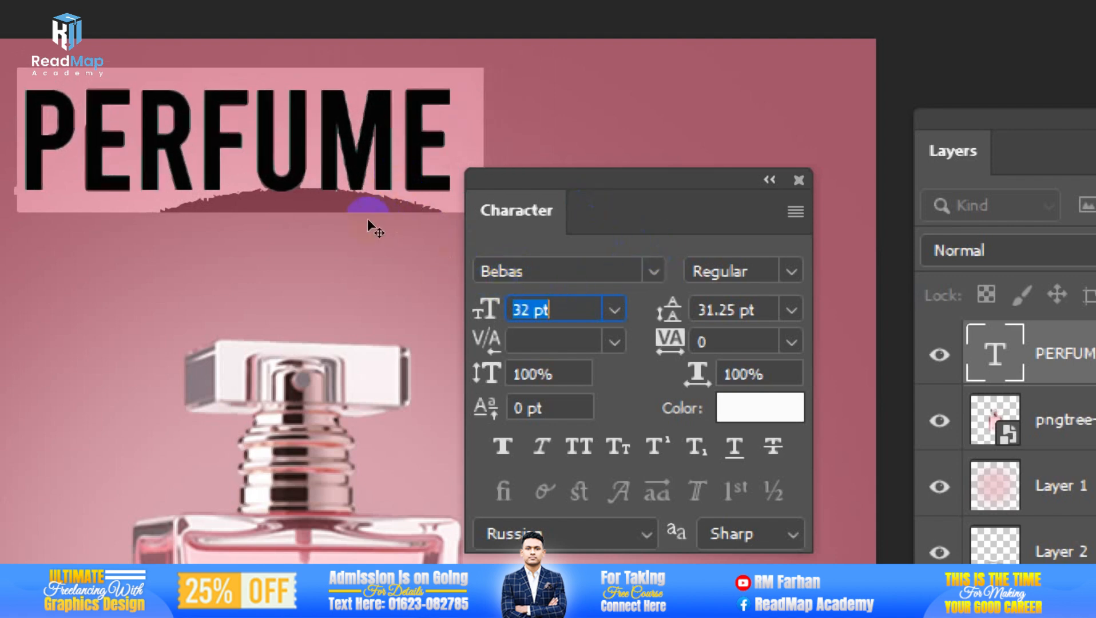
- Add a second line reading BEST below PERFUME in the same text layer
click(512, 177)
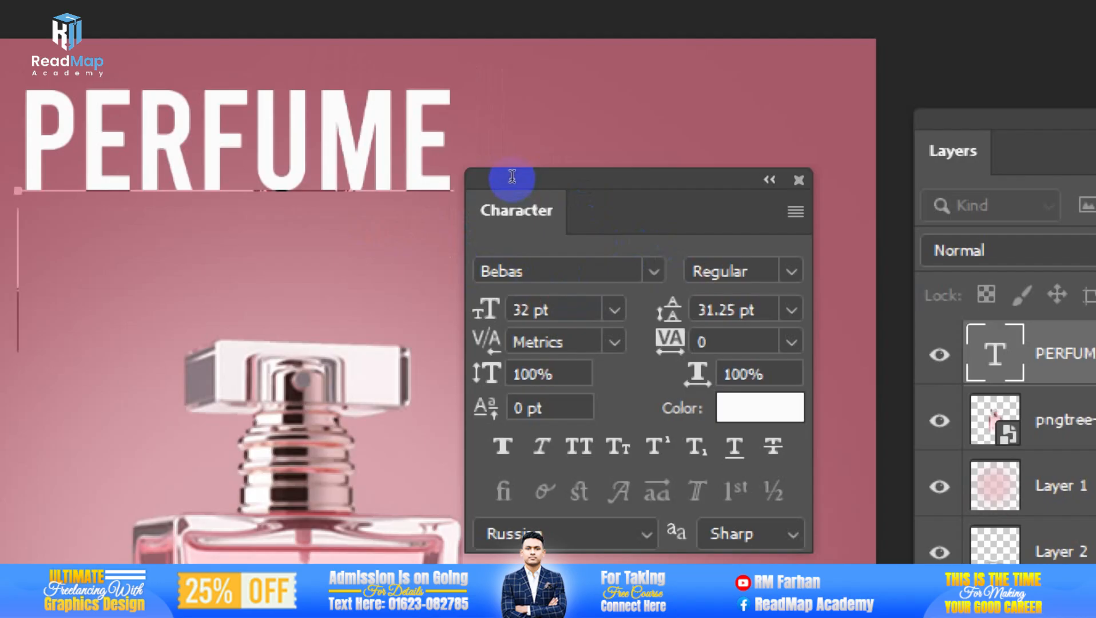
key(Return)
text(B)
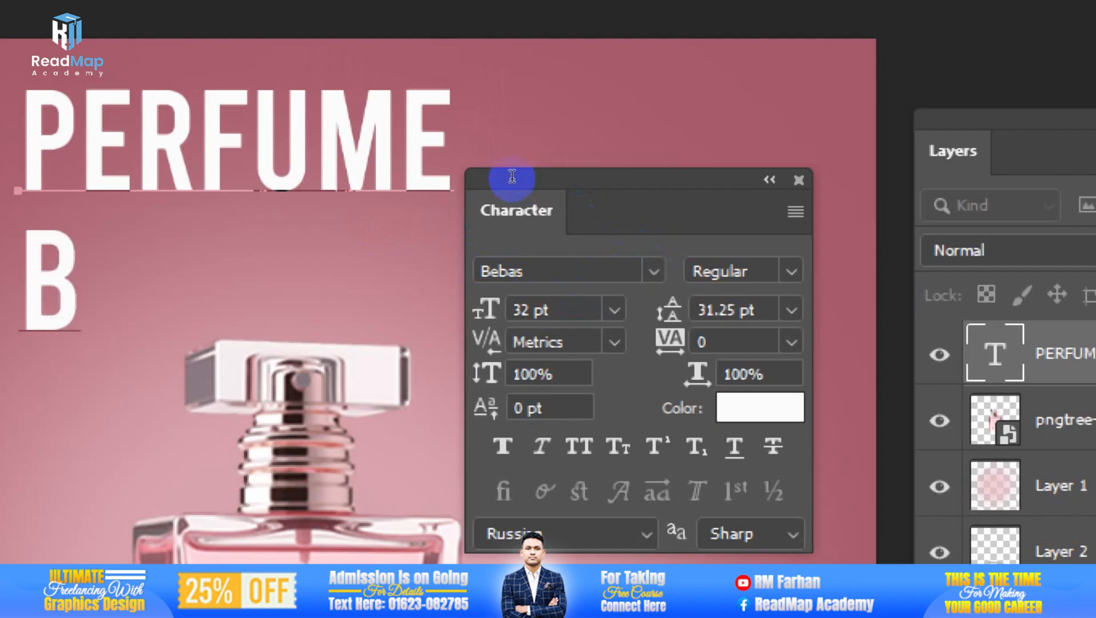
text(EST)
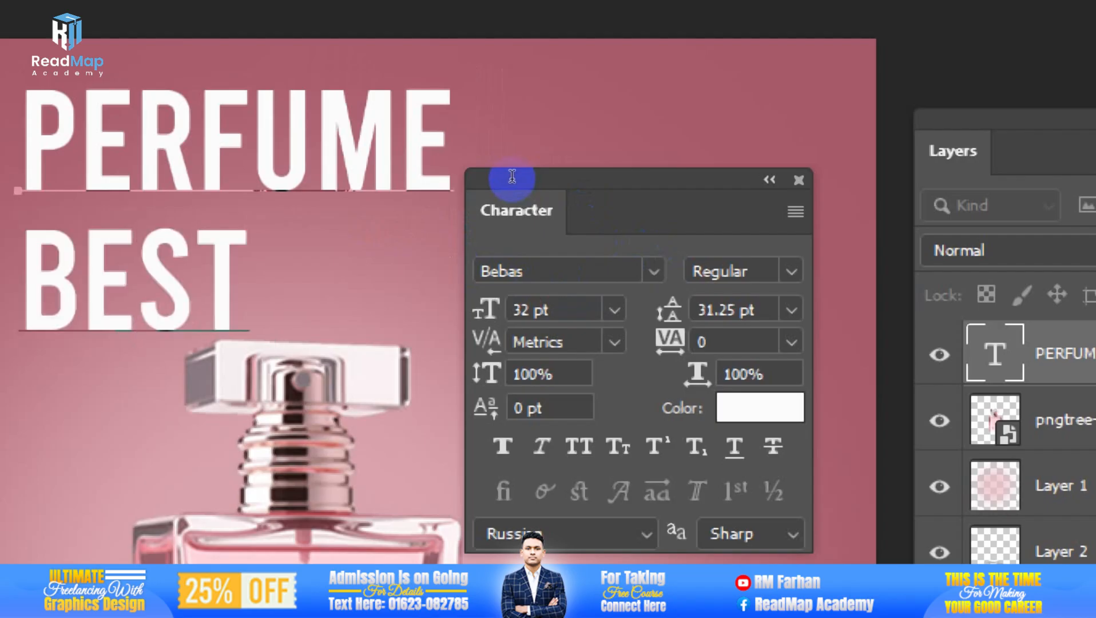
- Select both text lines and set their leading to 32 pt
key(ctrl+a)
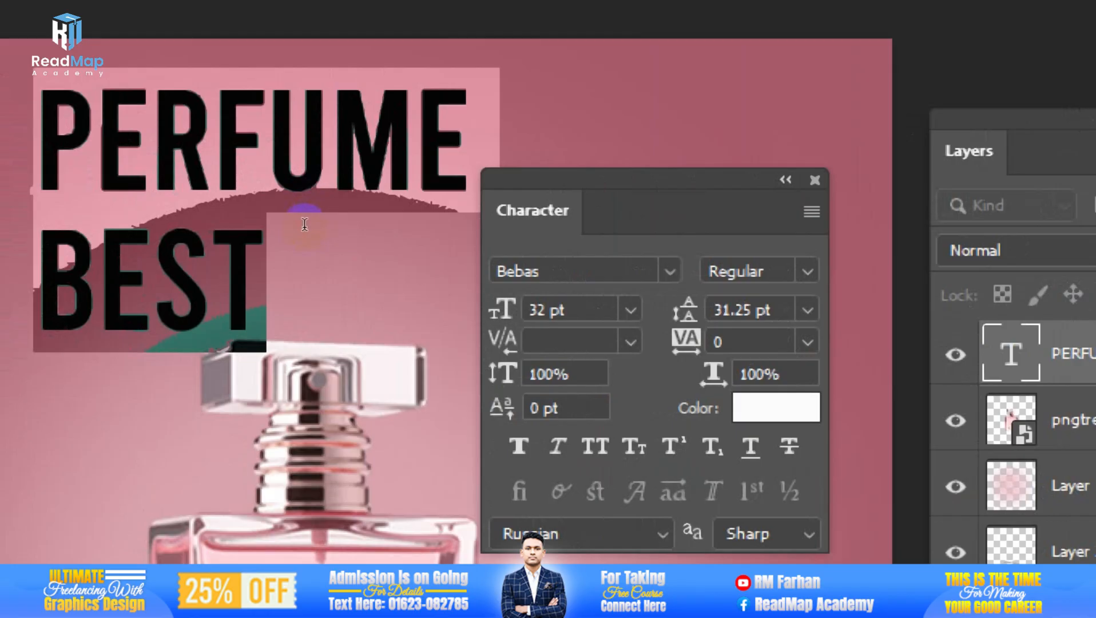
click(667, 256)
click(627, 259)
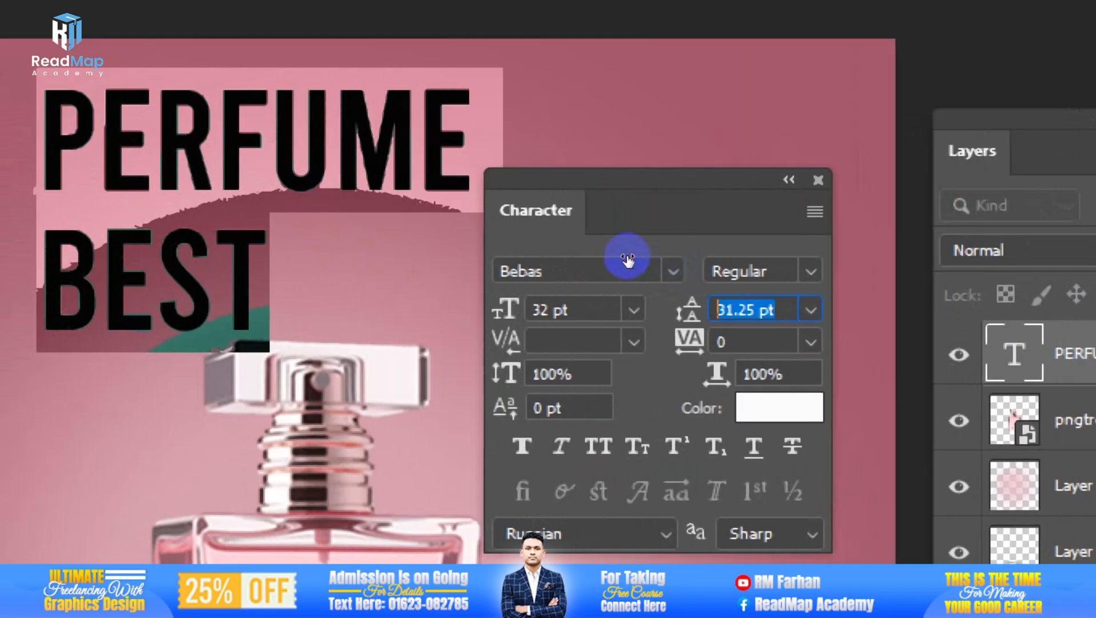
text(32)
key(Return)
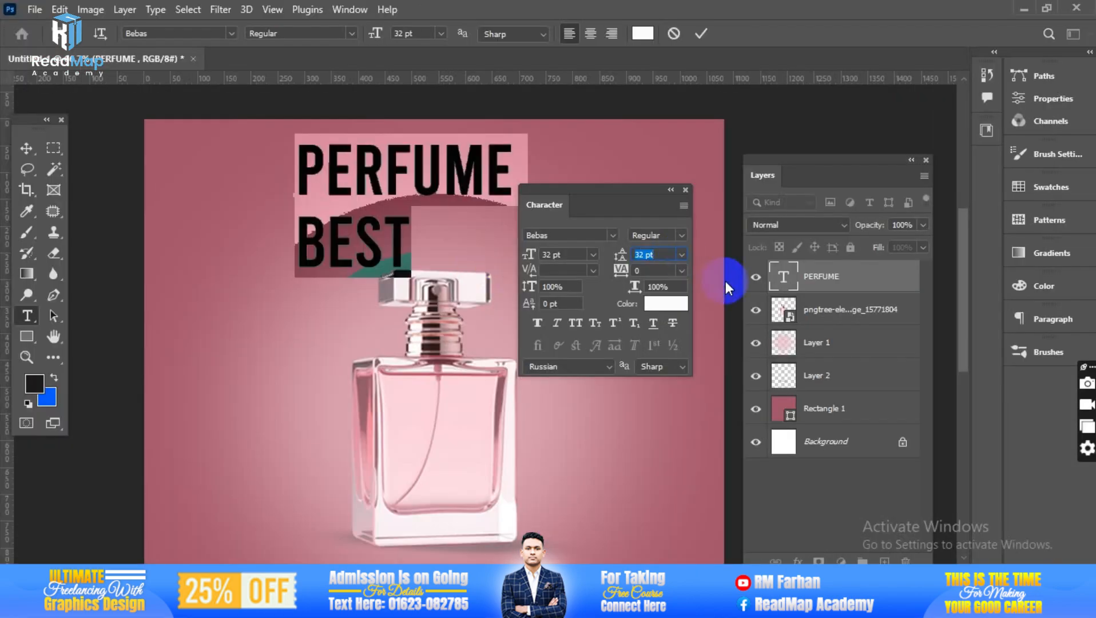
- Widen the gap between PERFUME and BEST by raising the leading to 45 pt
key(Up)
key(Up)
key(Up)
key(Up)
key(Up)
key(Up)
key(Up)
key(Up)
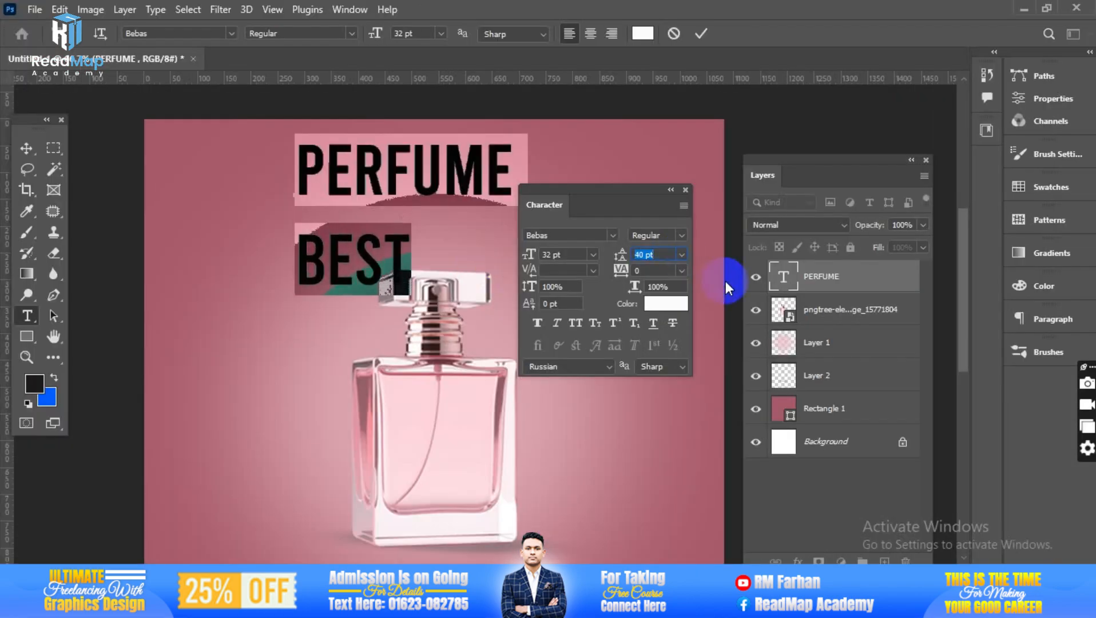
key(Up)
key(Up)
key(Up)
key(Up)
key(Up)
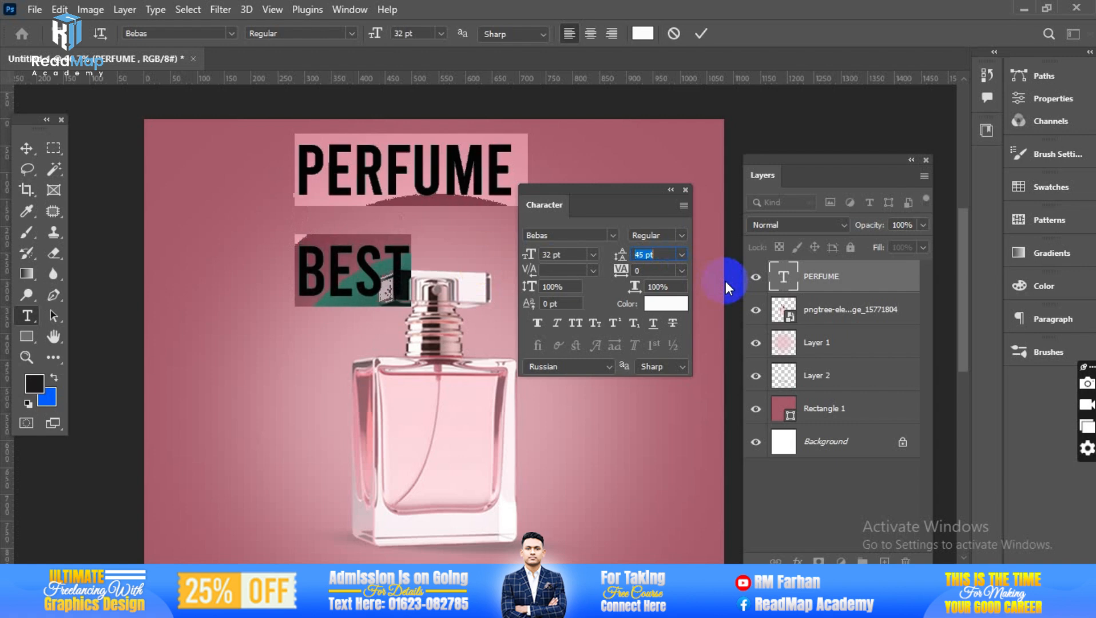
- Tighten the spacing between the two text lines by setting the leading to 29 pt
key(Down)
key(Down)
key(Down)
key(Down)
key(Down)
key(Down)
key(Down)
key(Down)
key(Down)
key(Down)
key(Down)
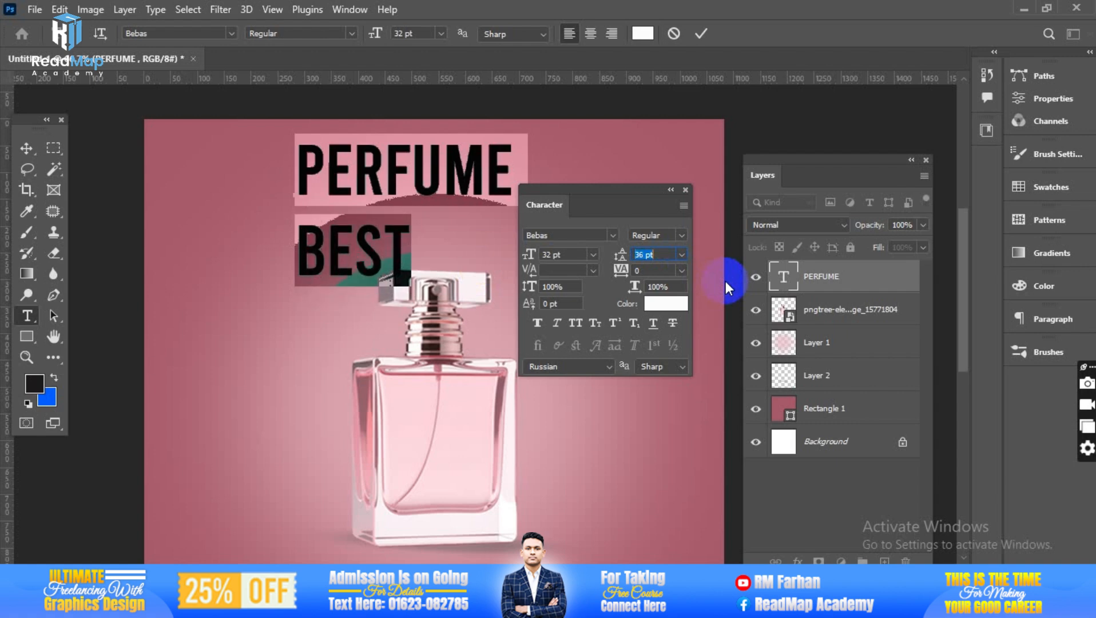
key(Down)
key(Down)
key(Down)
key(Down)
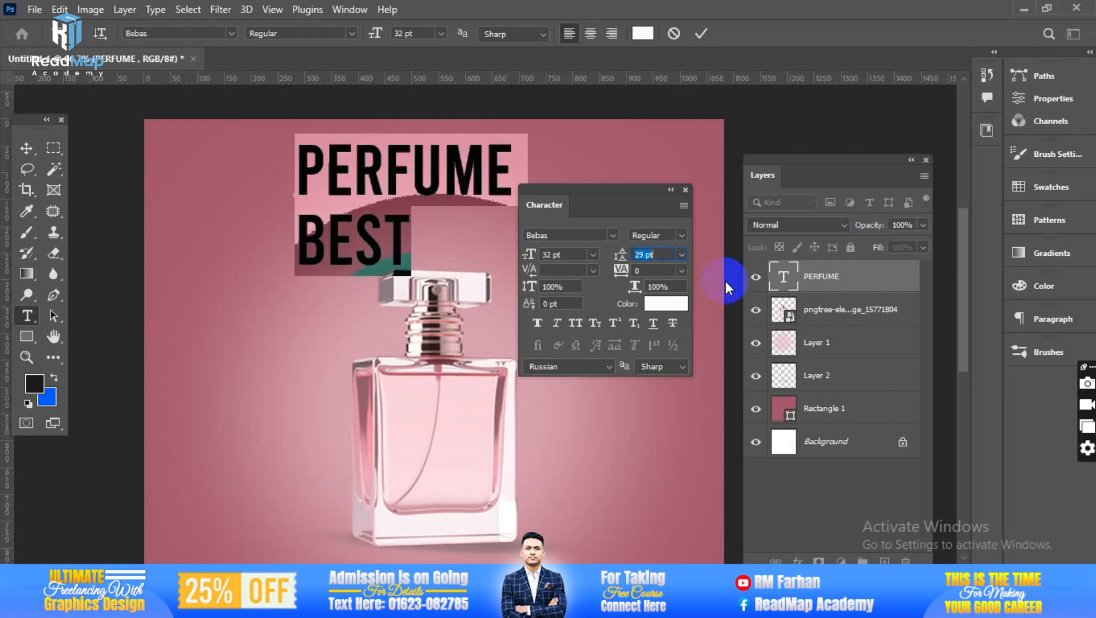
- Select only the word BEST on the second line and set its tracking to 300
click(439, 256)
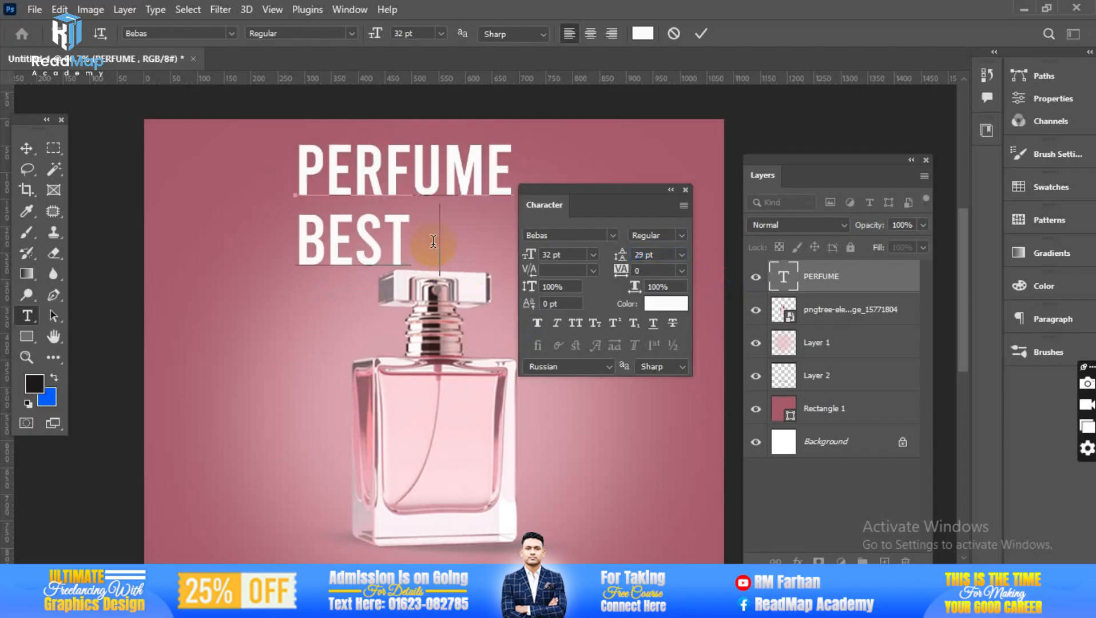
drag(411, 237, 250, 248)
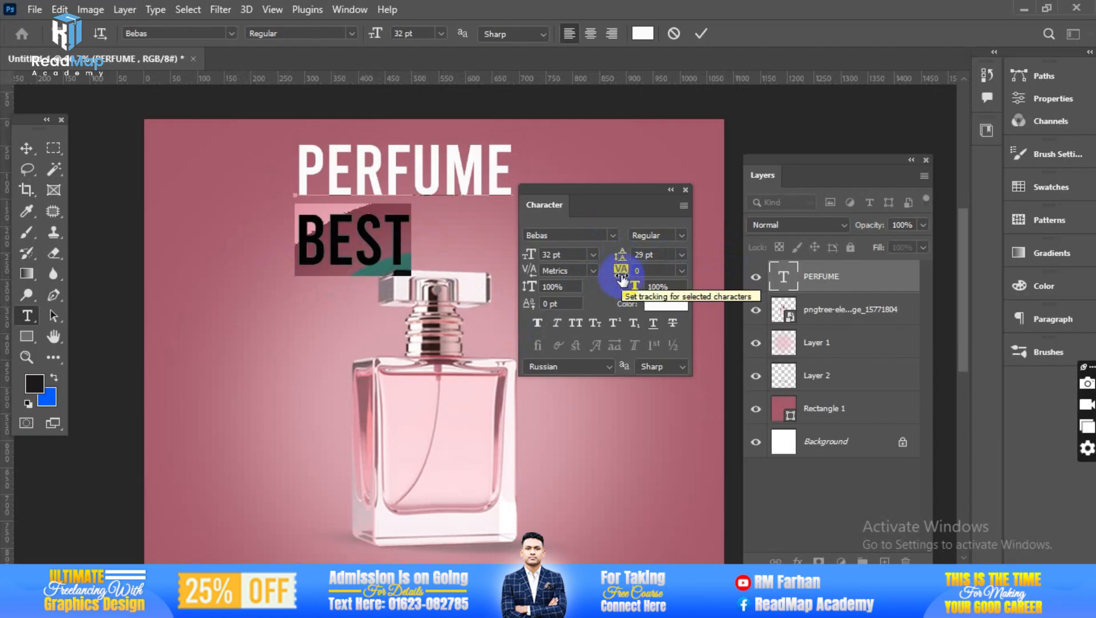
drag(622, 279, 634, 279)
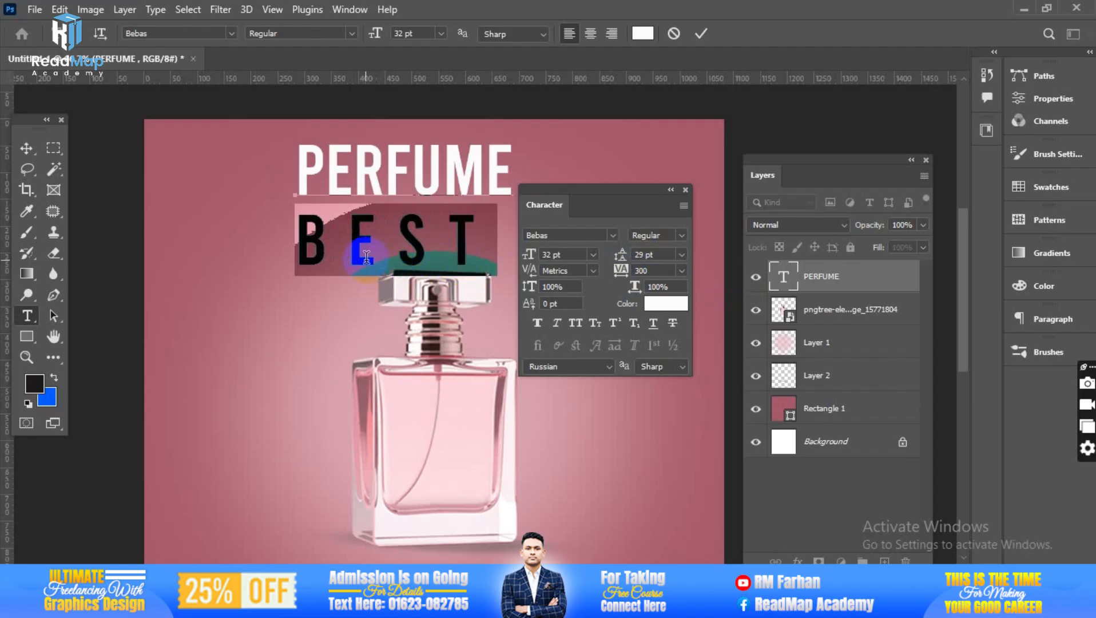
click(320, 253)
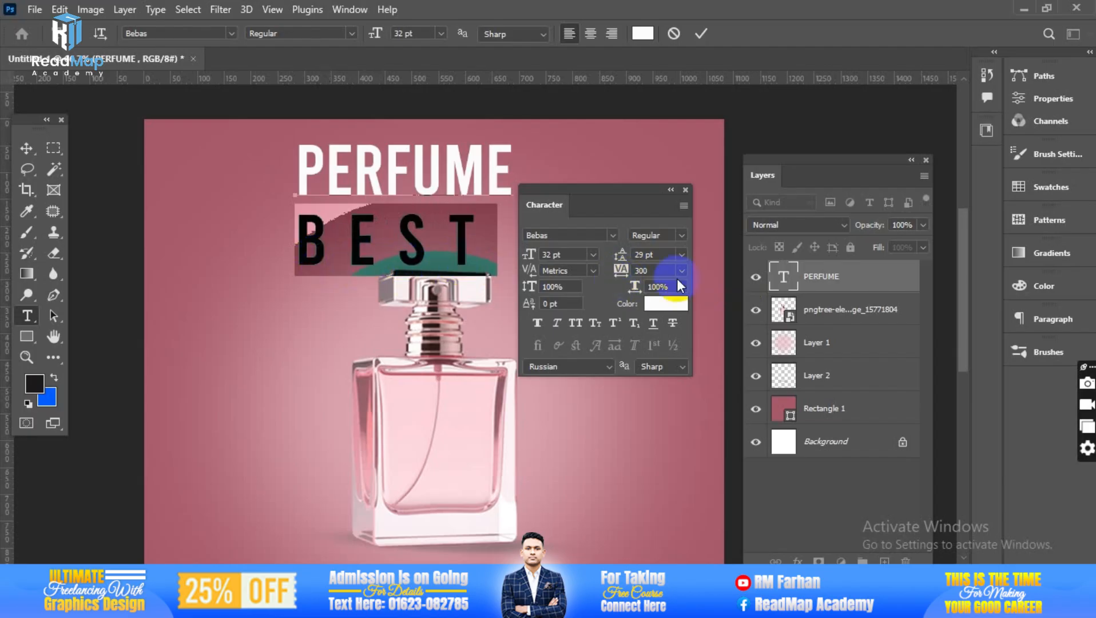
- Reset the tracking of BEST to 0 and try stretching the word vertically before restoring its vertical scale to 100%
drag(622, 273, 597, 277)
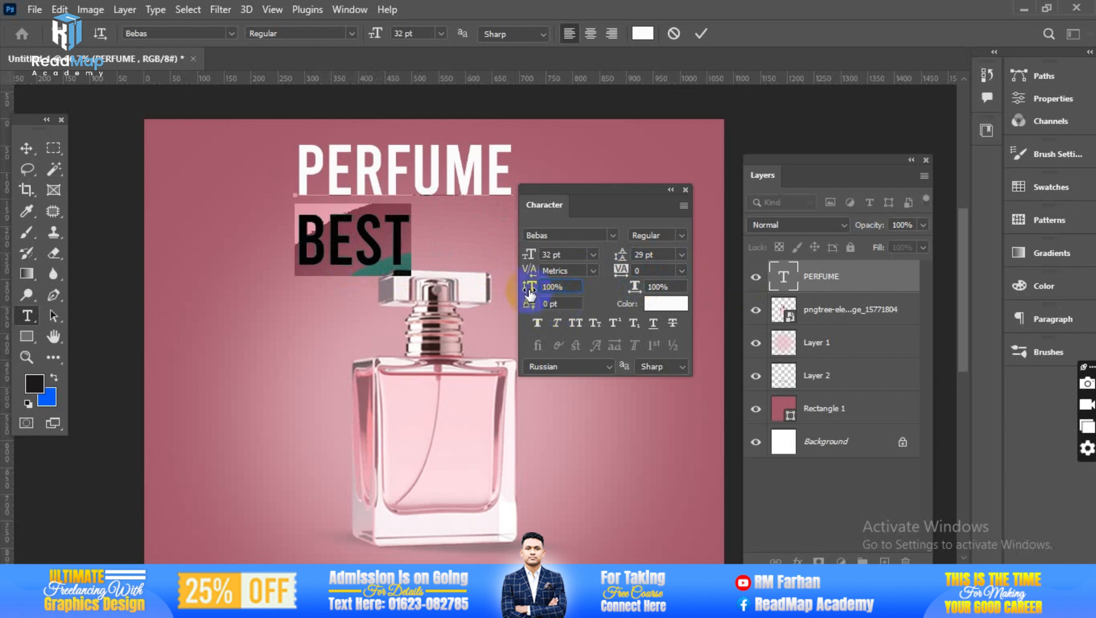
drag(529, 291, 548, 288)
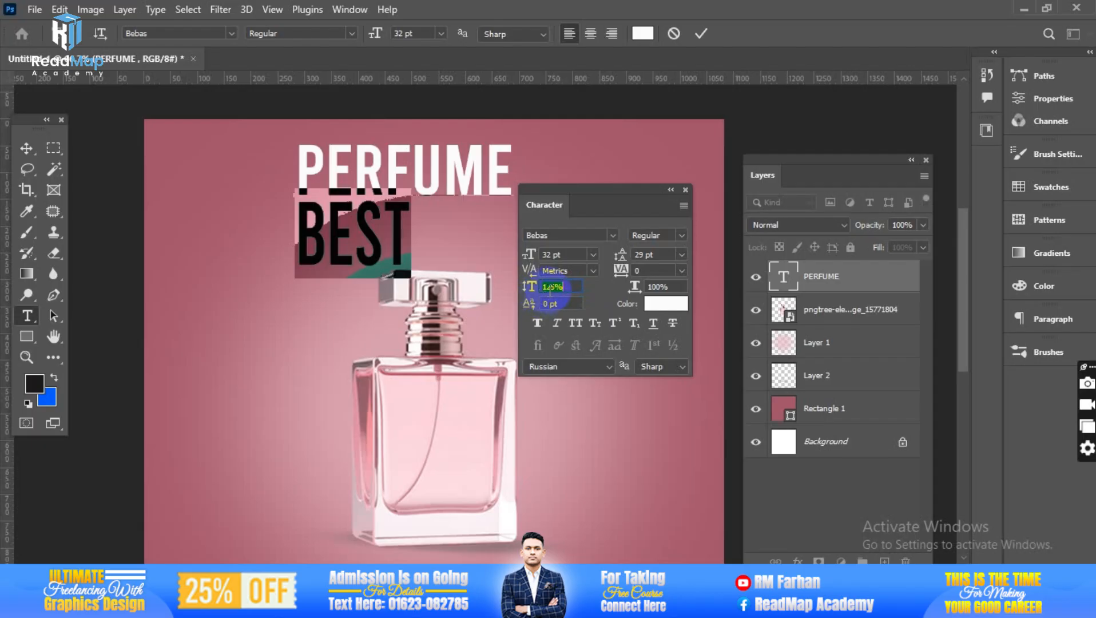
drag(531, 290, 551, 289)
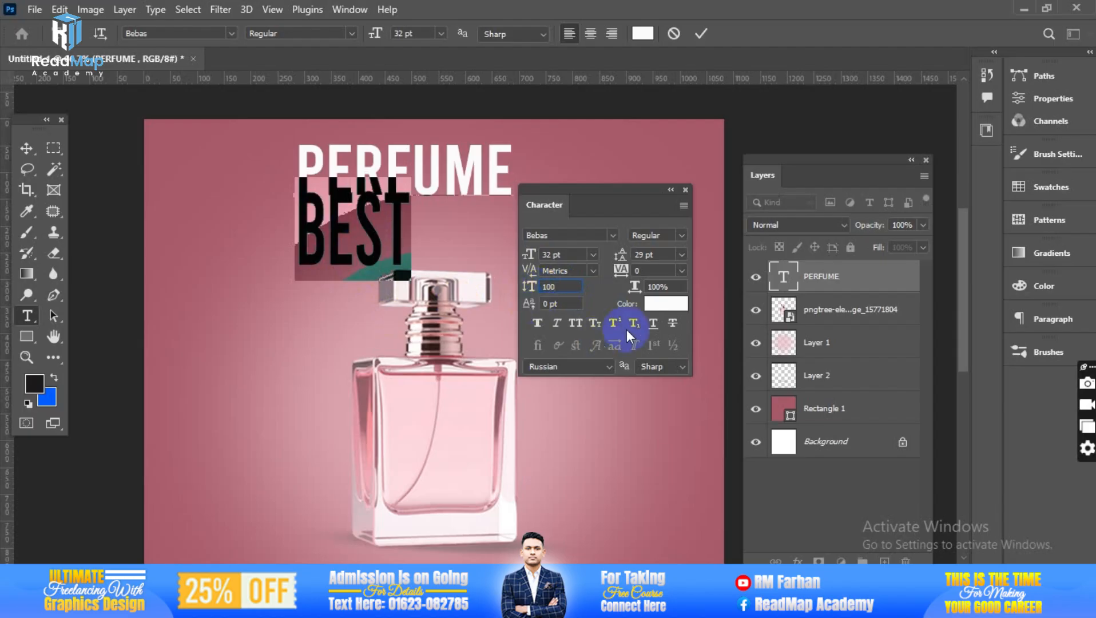
key(Tab)
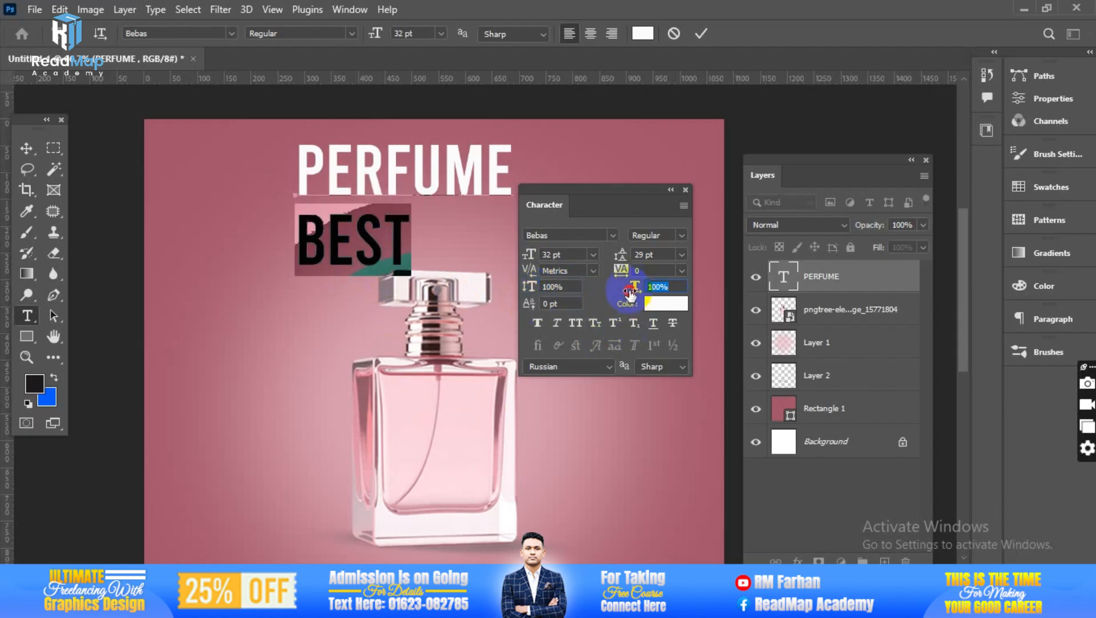
- Widen the word BEST by raising its horizontal scale to 142%
drag(630, 293, 663, 284)
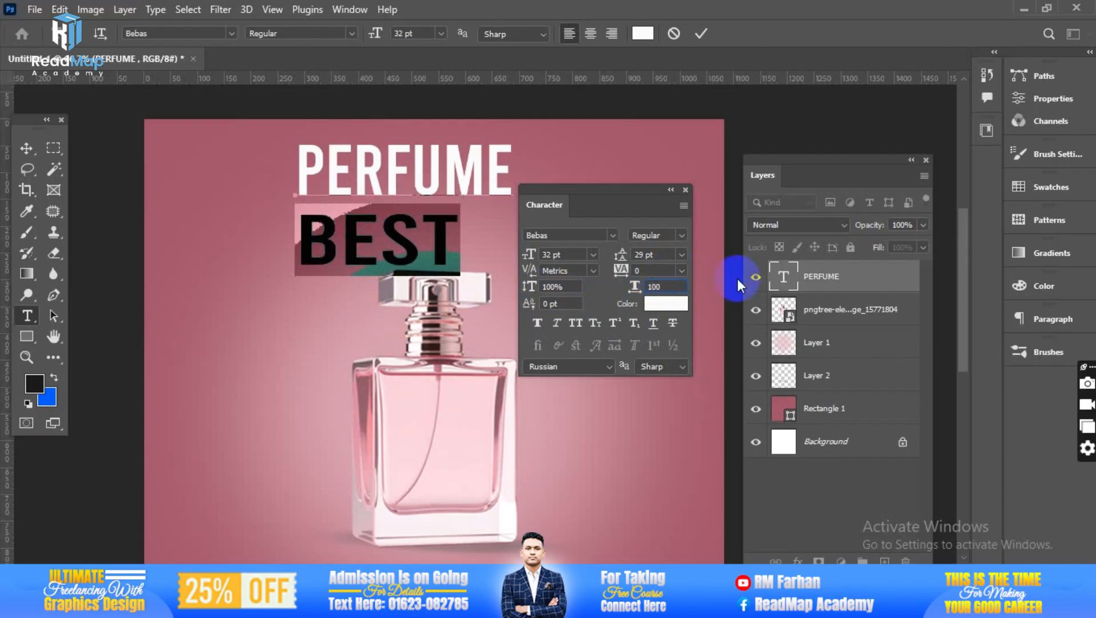
click(593, 303)
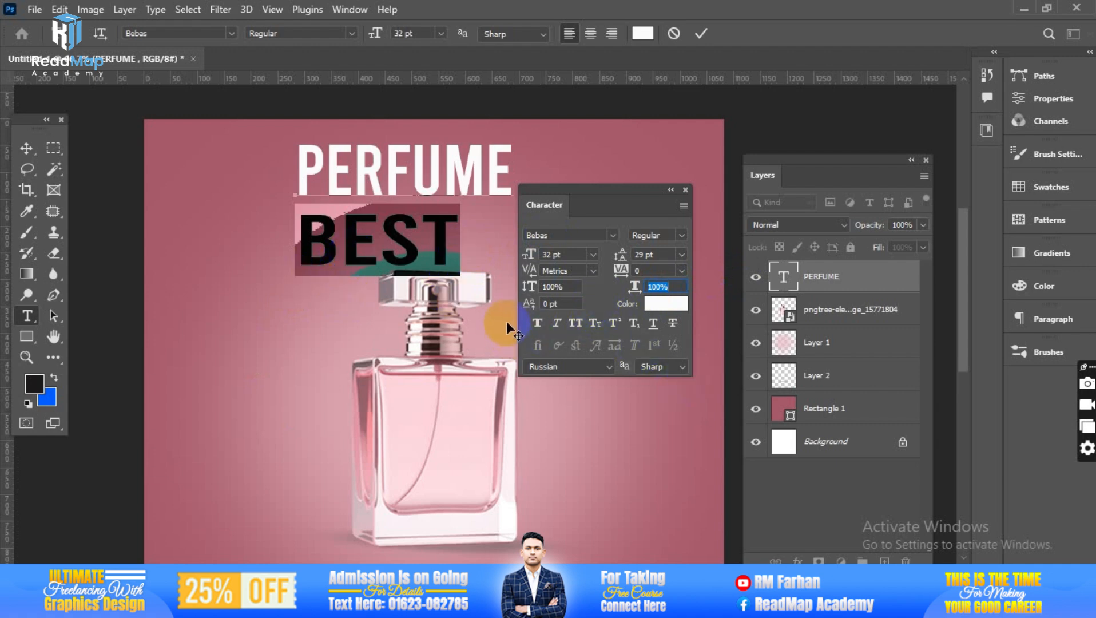
- Replace the word BEST on the second line with lowercase "best" in the Roboto font
click(336, 236)
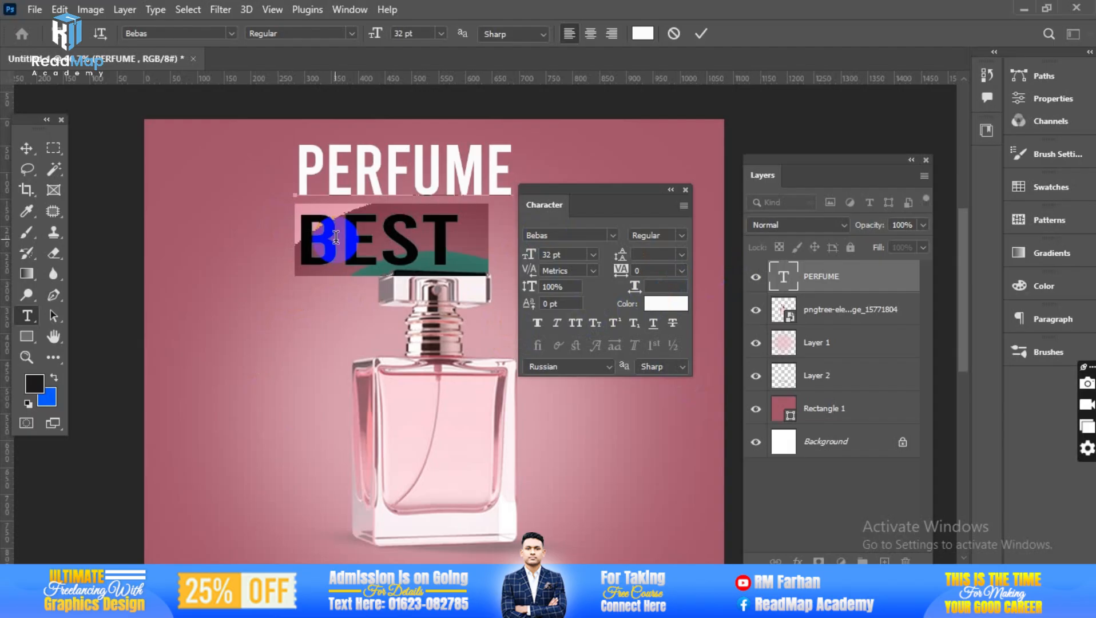
click(335, 237)
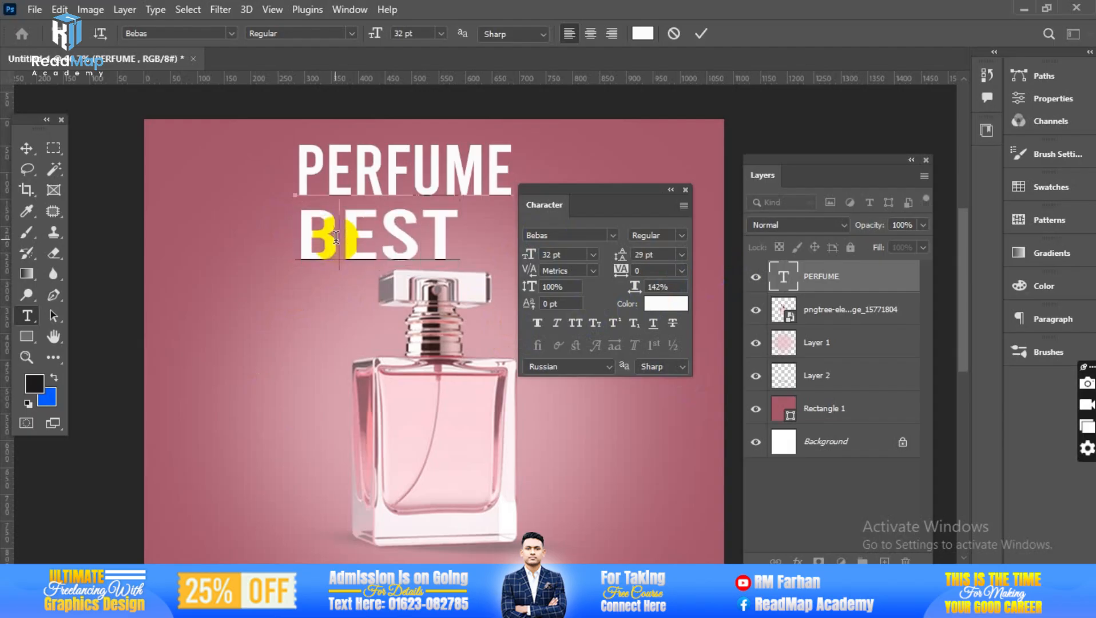
double_click(336, 236)
key(BackSpace)
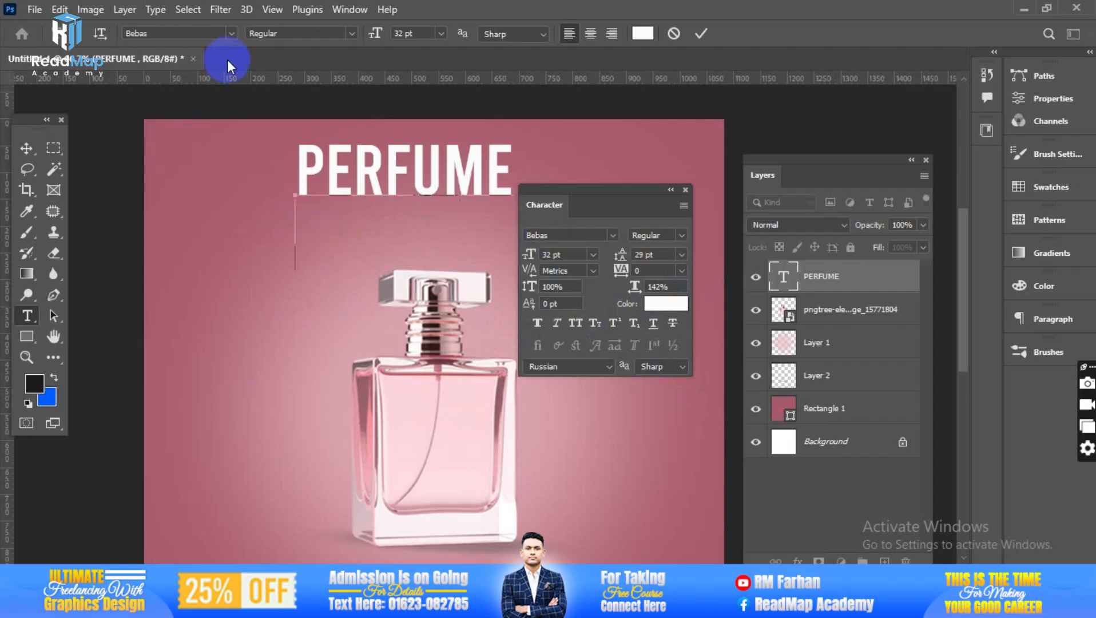
click(230, 33)
click(207, 129)
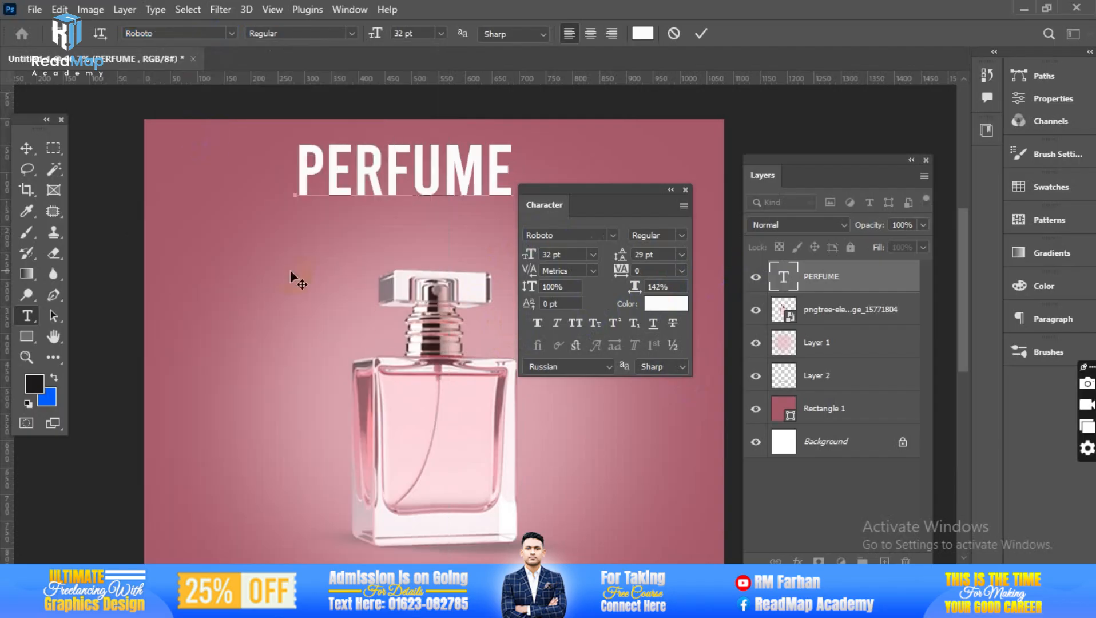
text(best)
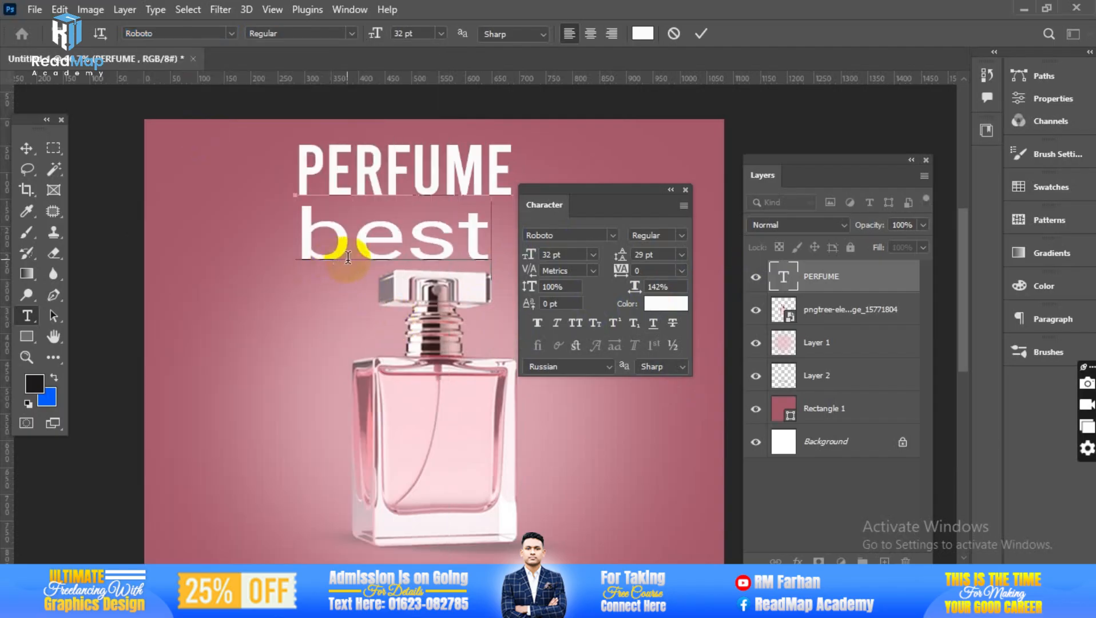
- Set the horizontal scale of the word best to 100% and keep the word selected
double_click(348, 257)
click(657, 286)
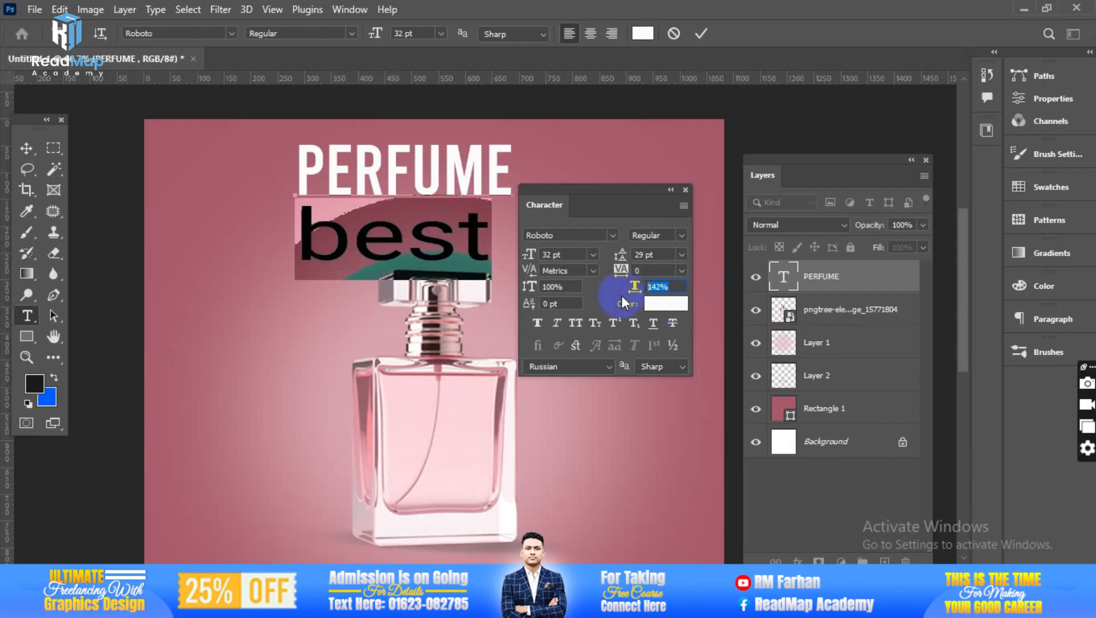
click(417, 252)
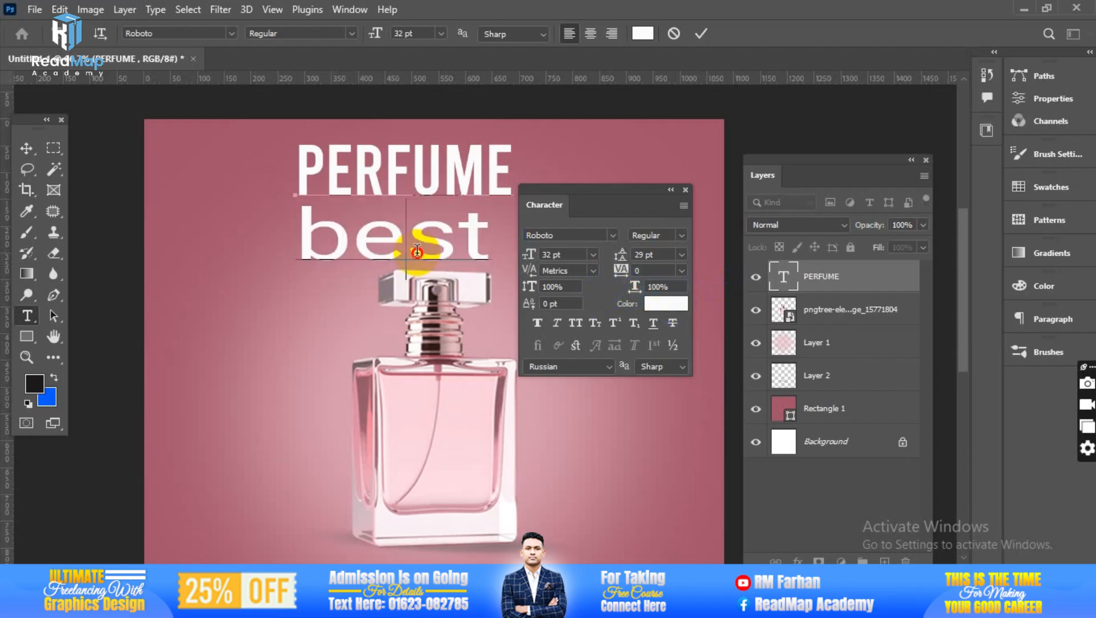
double_click(416, 250)
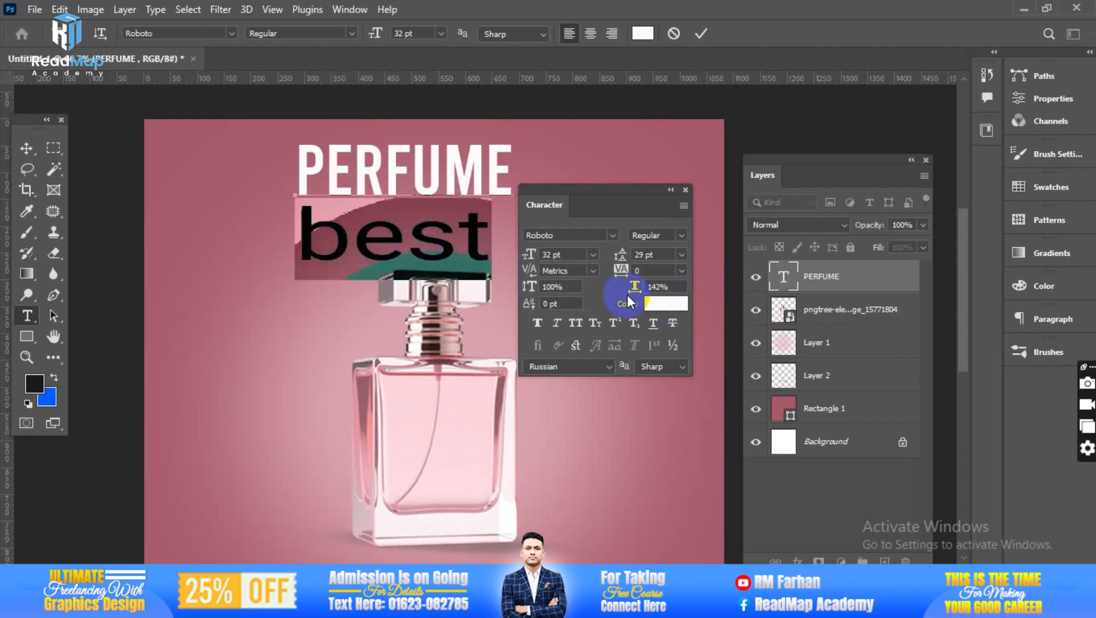
drag(634, 288, 600, 291)
double_click(368, 247)
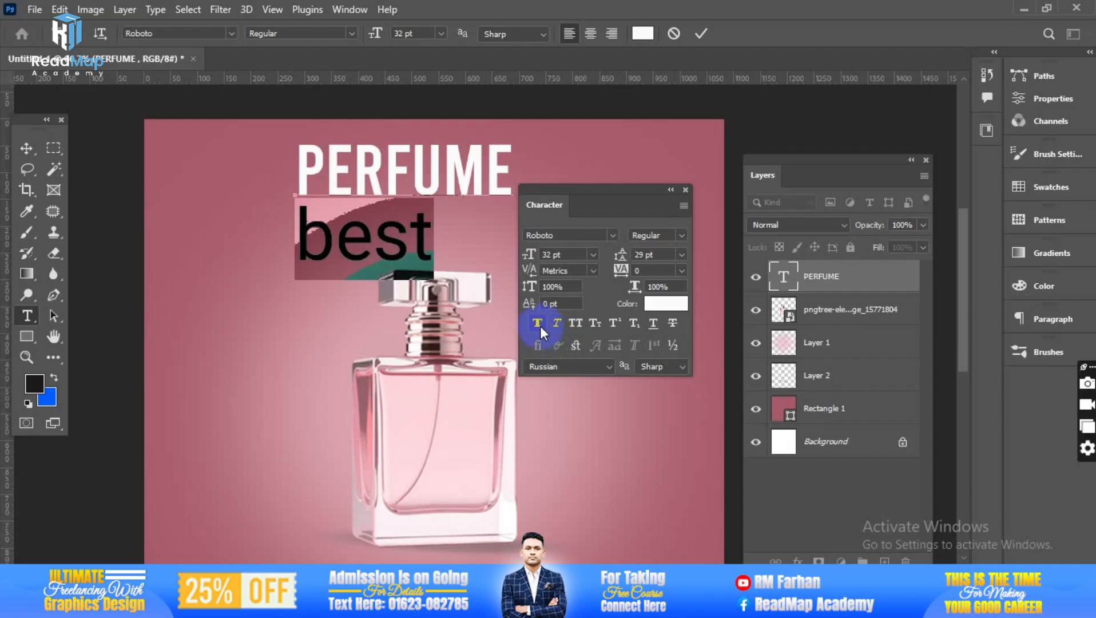
- Try the All Caps and Small Caps styles on the word best, ending with both turned off
click(577, 323)
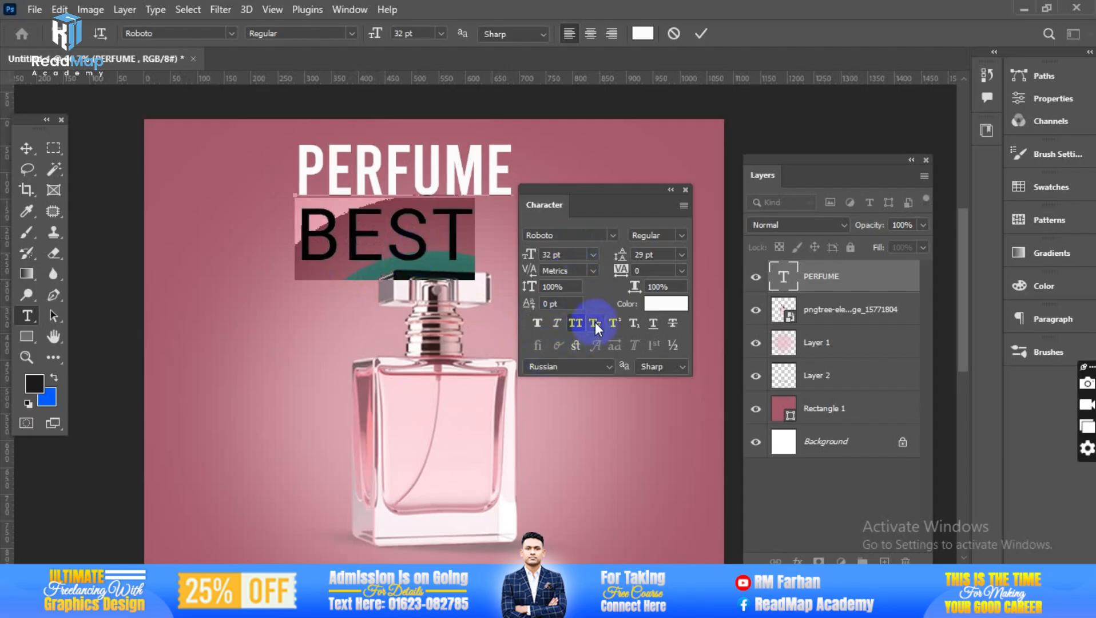
drag(338, 231, 295, 232)
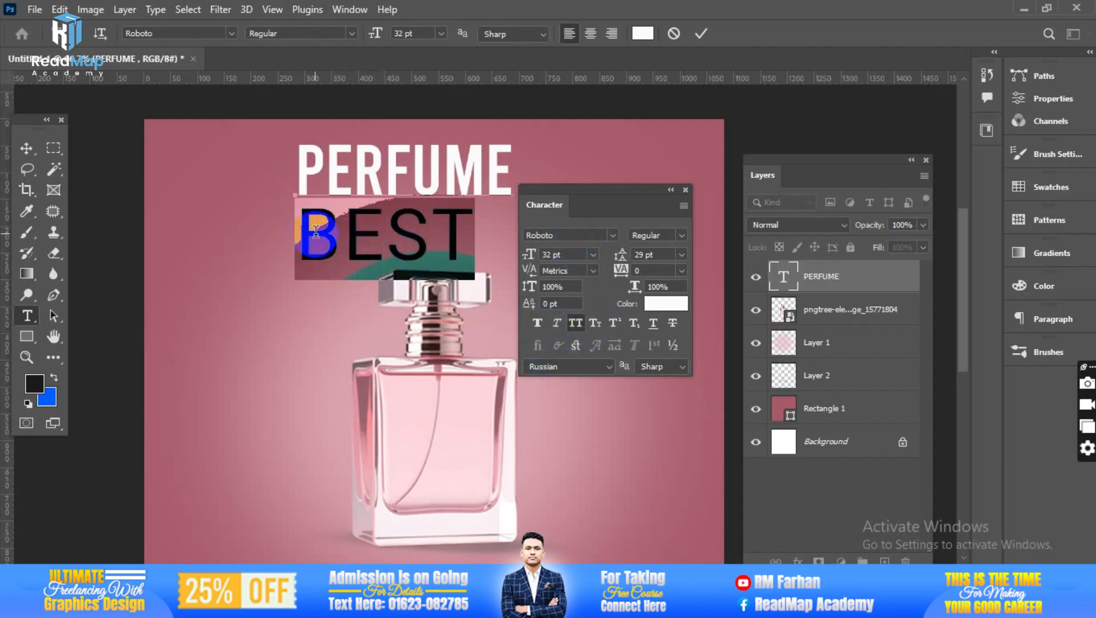
click(595, 324)
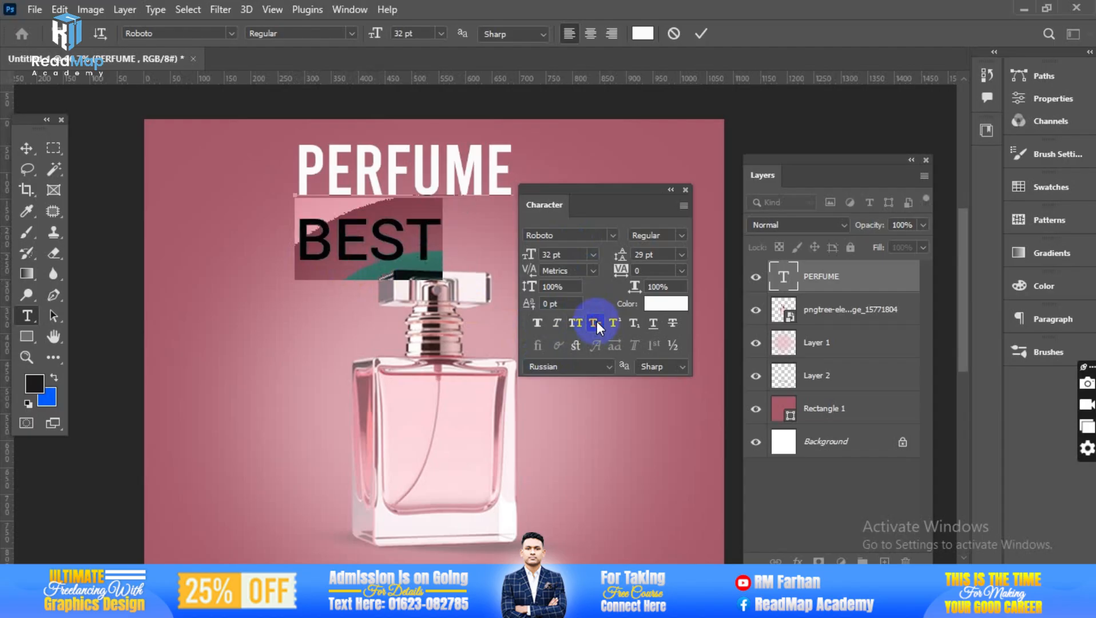
click(594, 324)
click(594, 324)
click(595, 323)
click(594, 324)
click(595, 323)
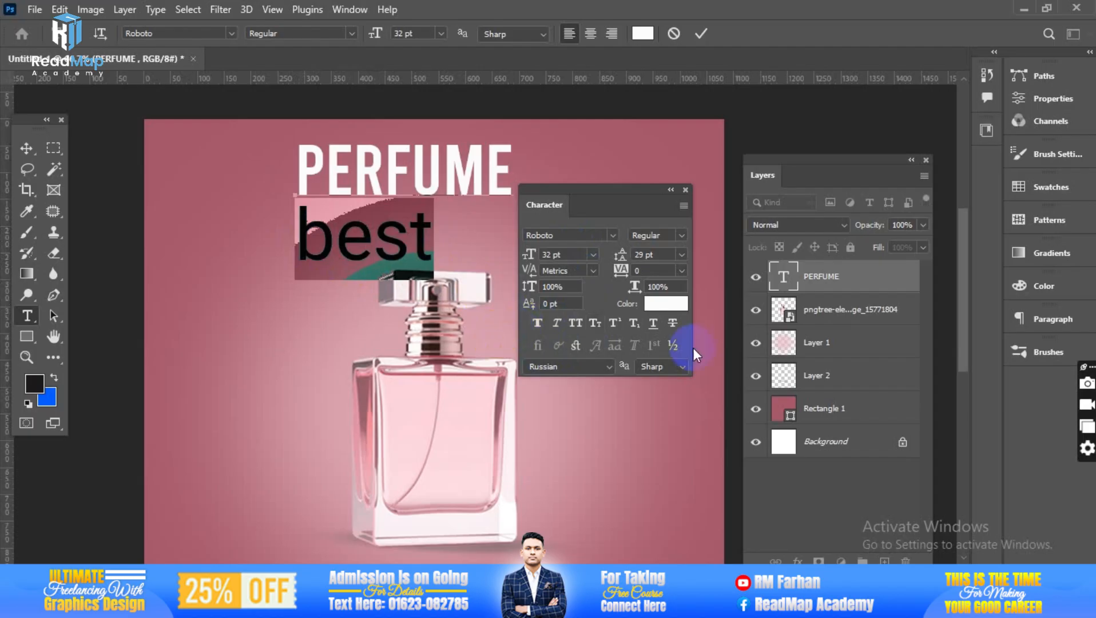
click(575, 323)
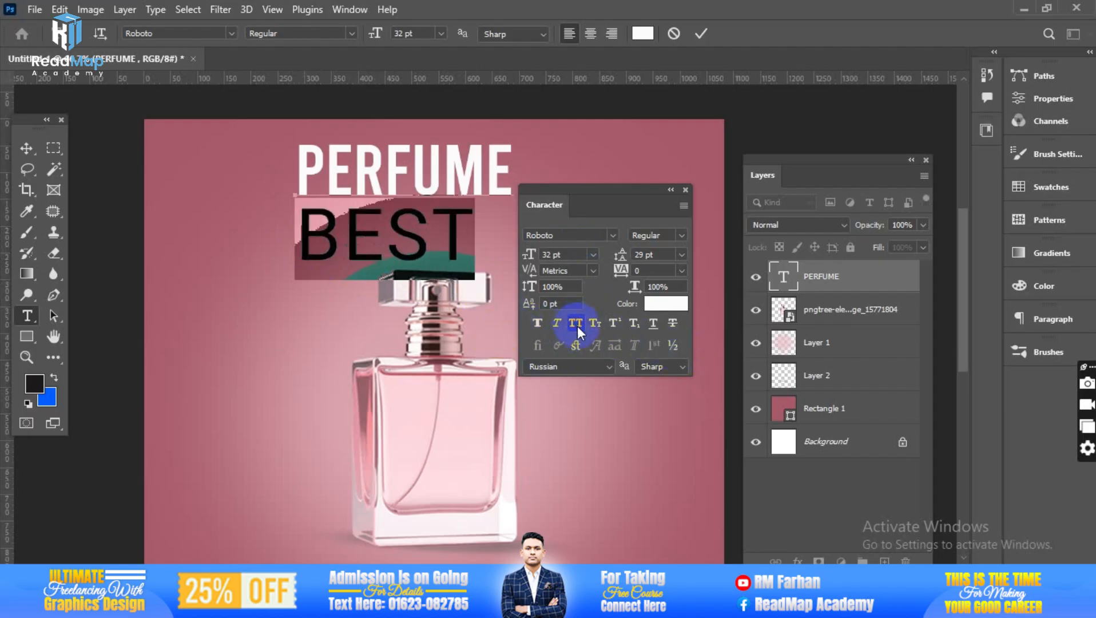
click(593, 324)
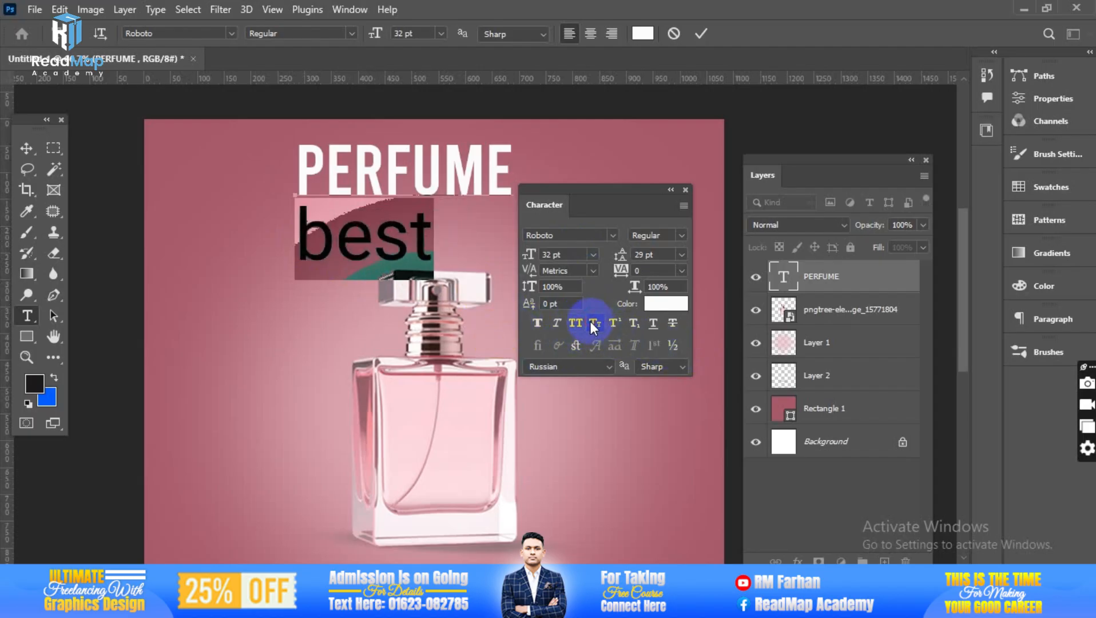
- Apply strikethrough and underline to the word best
click(671, 326)
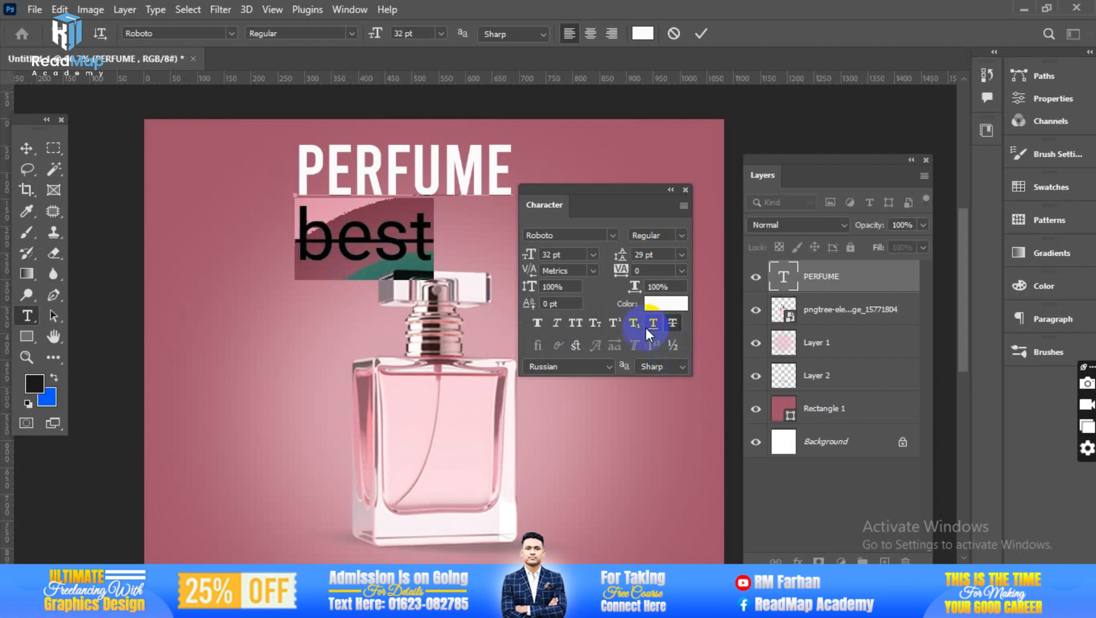
click(648, 327)
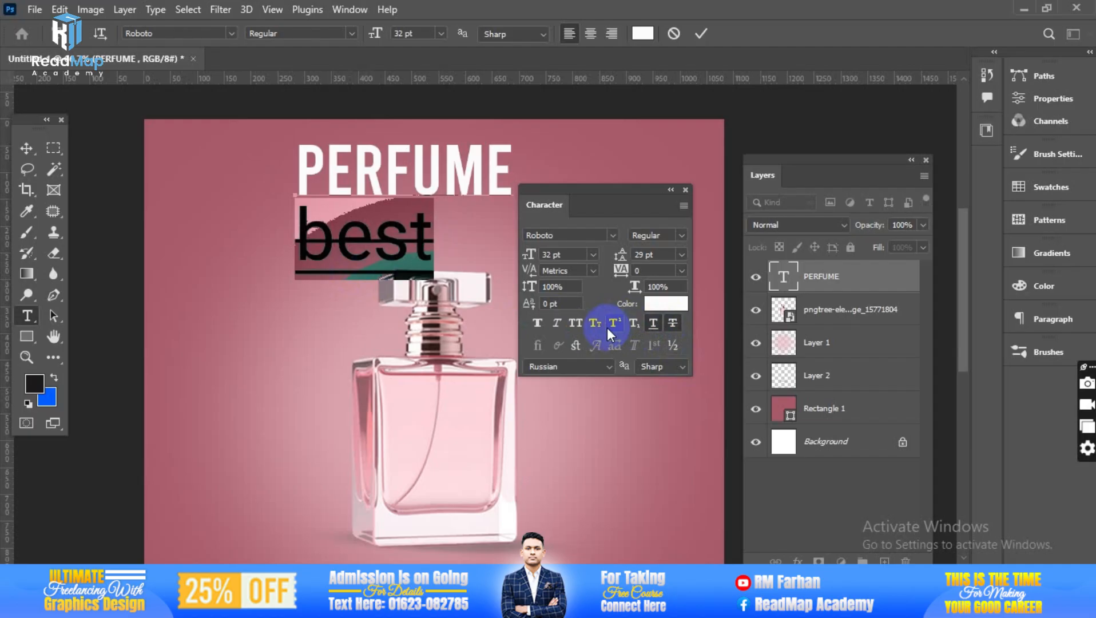
- Discard the pending text edits and move the Character panel off the canvas, over the Layers panel
click(701, 33)
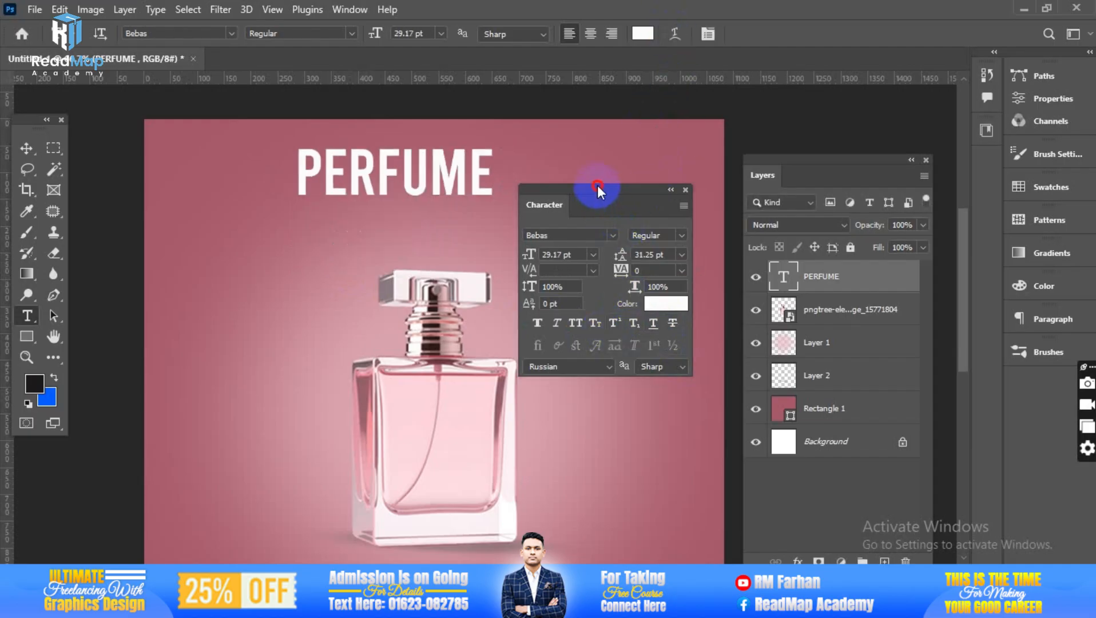
drag(594, 190, 832, 224)
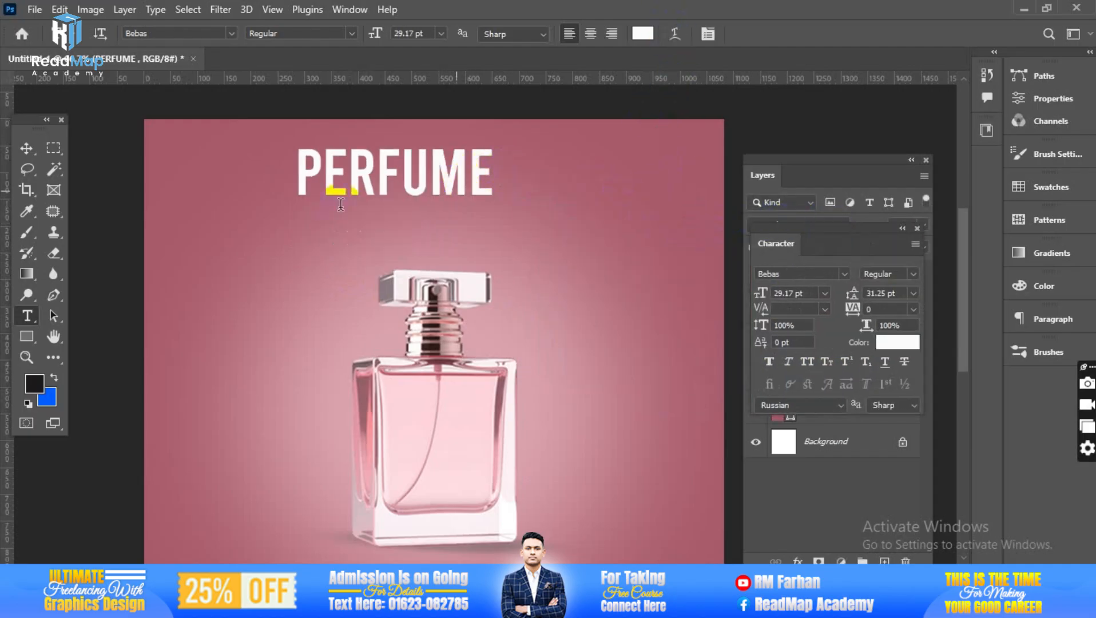